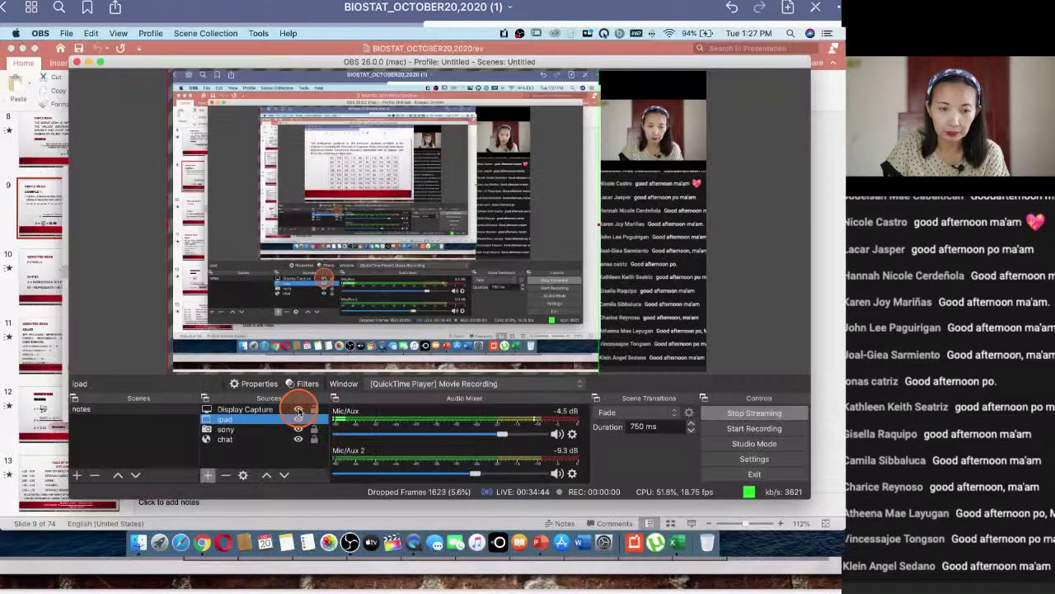
Step: Switch to Excel with a blank Book1 workbook
click(673, 540)
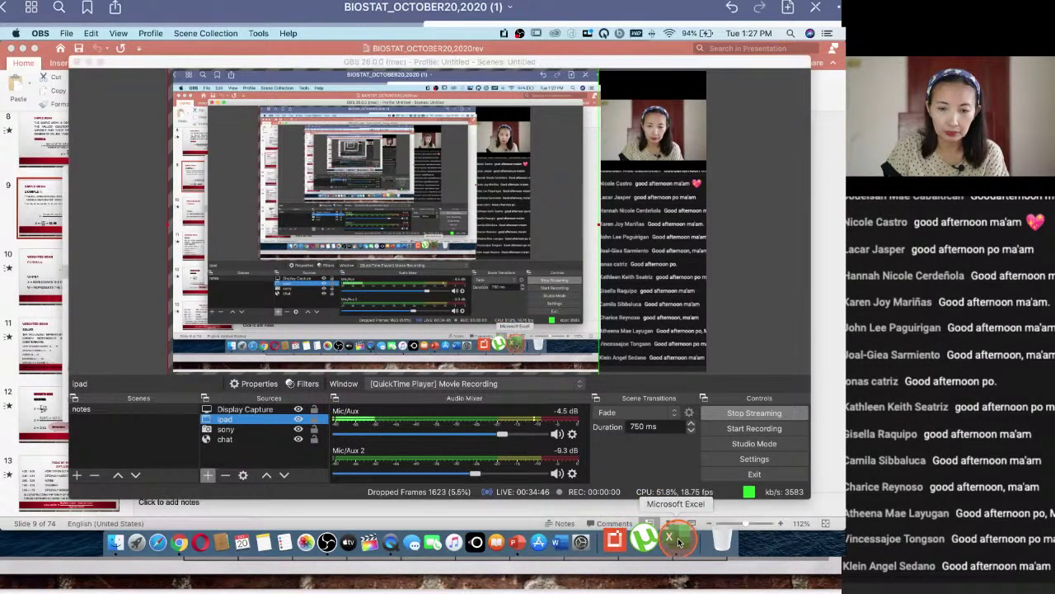
mouse_move(295, 548)
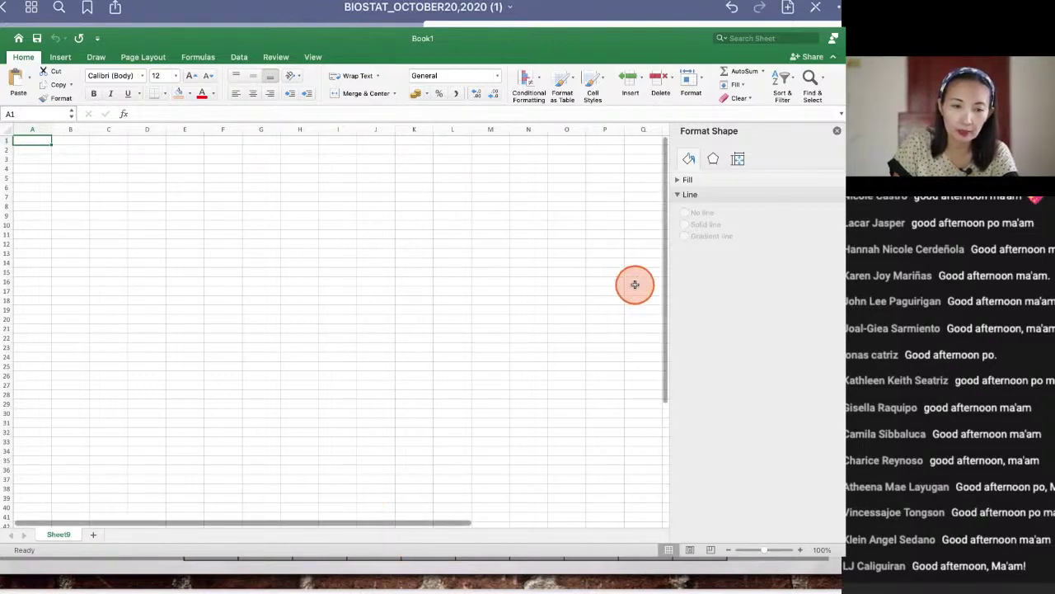
Step: Switch to the PowerPoint presentation and copy the whole intelligence quotient data table from slide 3
mouse_move(672, 544)
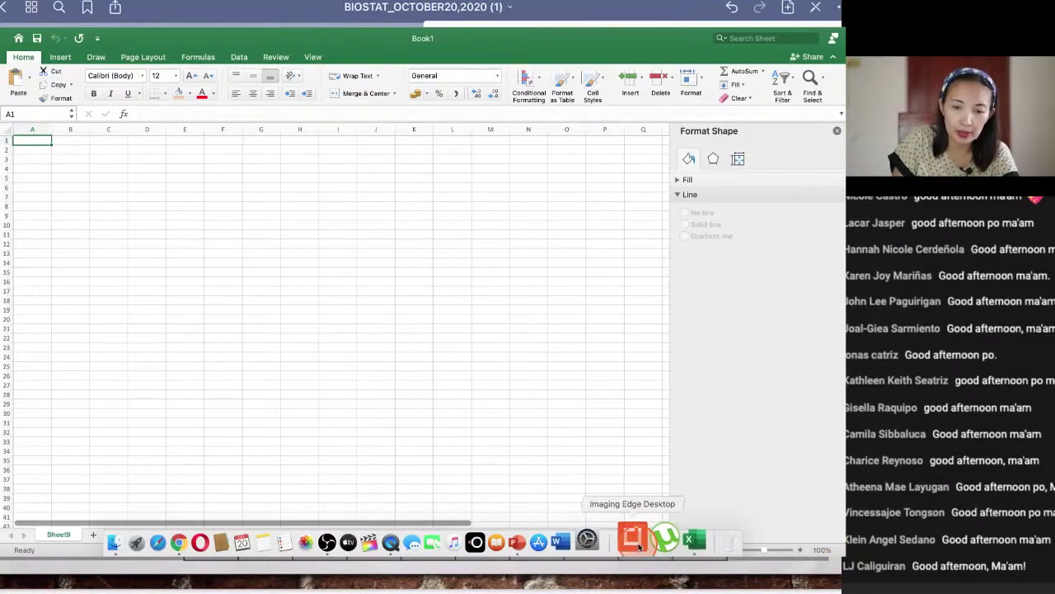
click(536, 537)
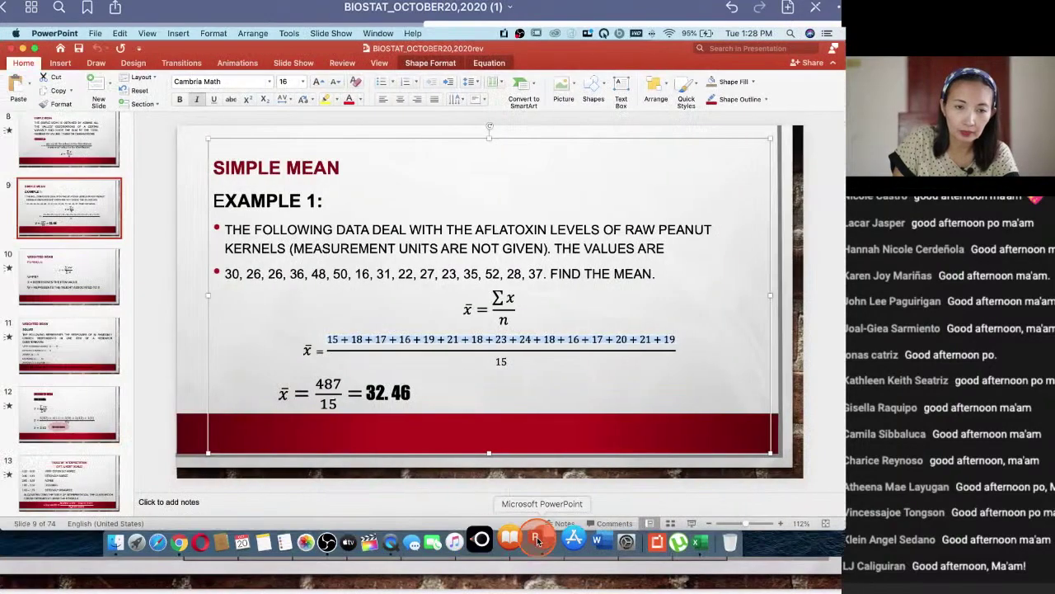
scroll(31, 289, up, 10)
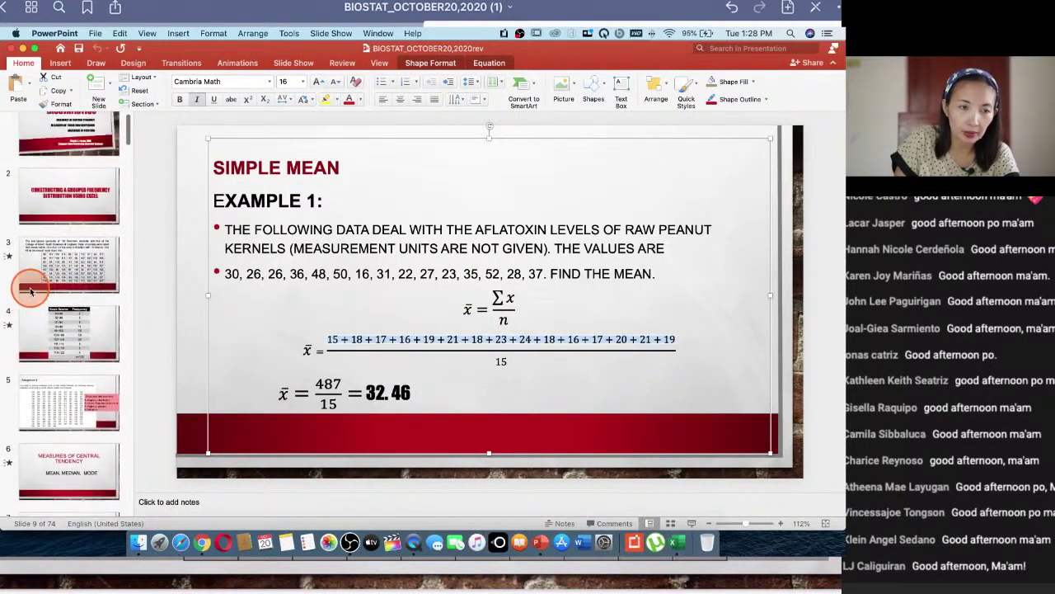
click(37, 280)
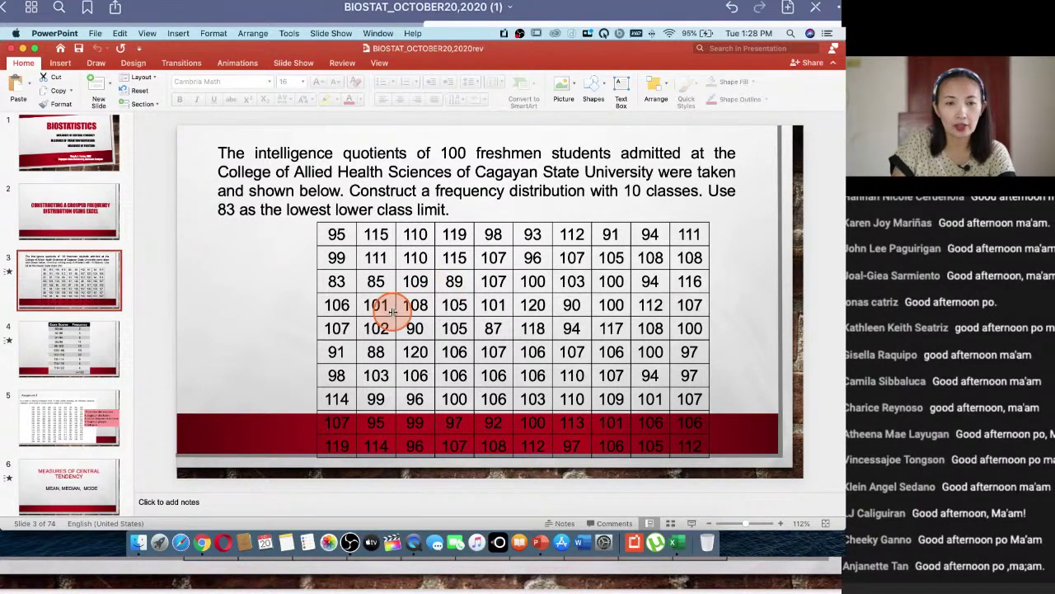
click(327, 231)
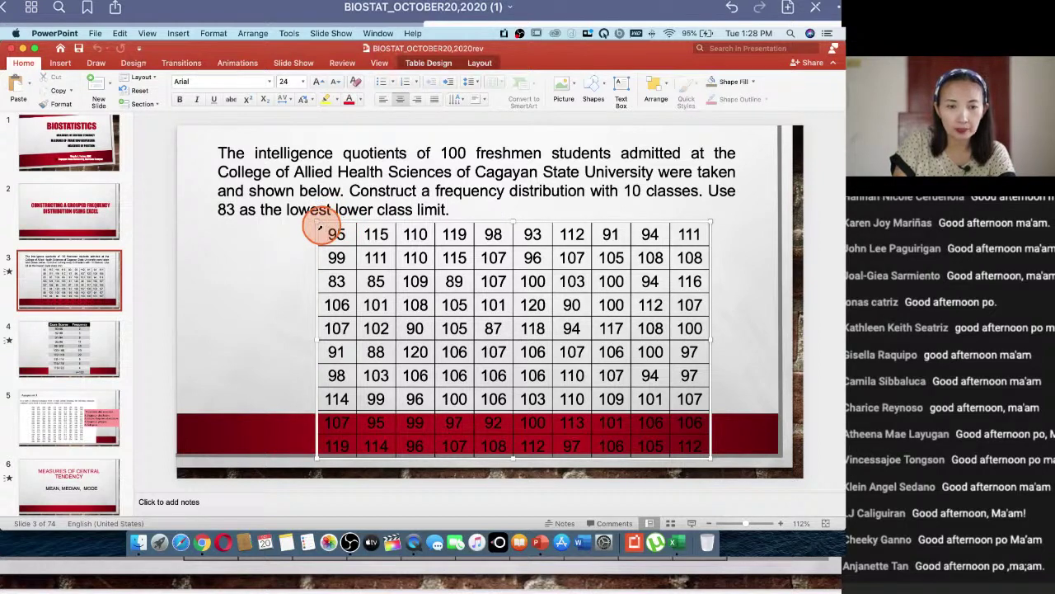
drag(363, 251, 687, 446)
key(super+c)
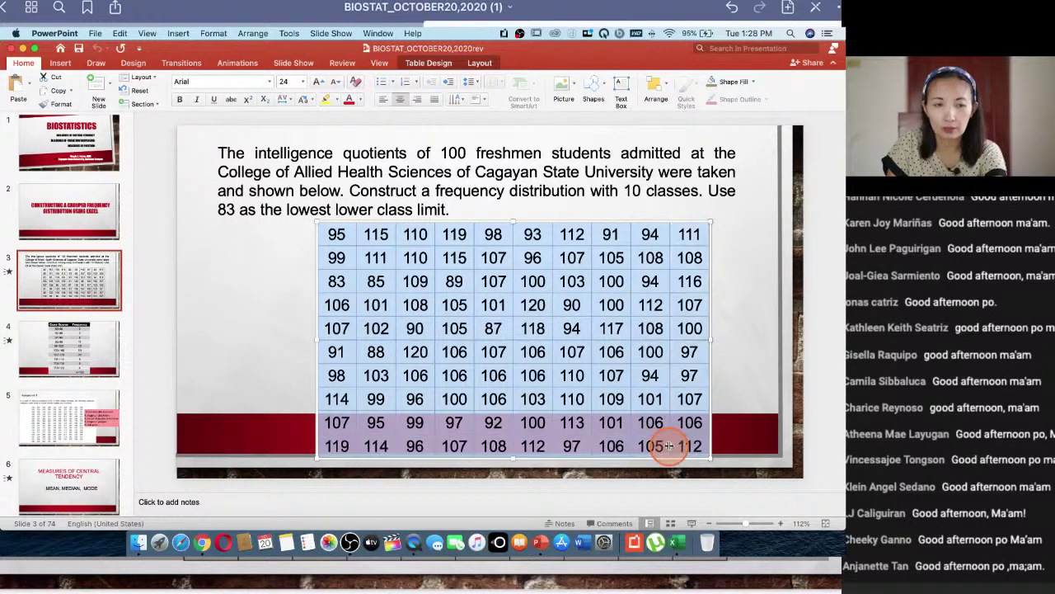
Step: Switch to Excel and paste the copied data table into the blank sheet starting at cell A1
click(676, 539)
click(38, 143)
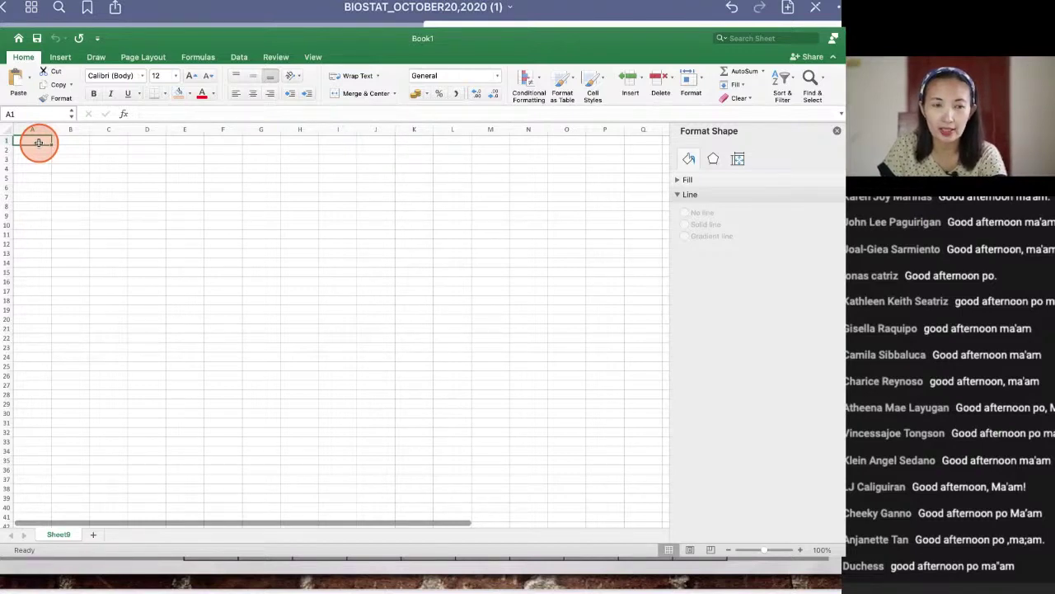
key(super+v)
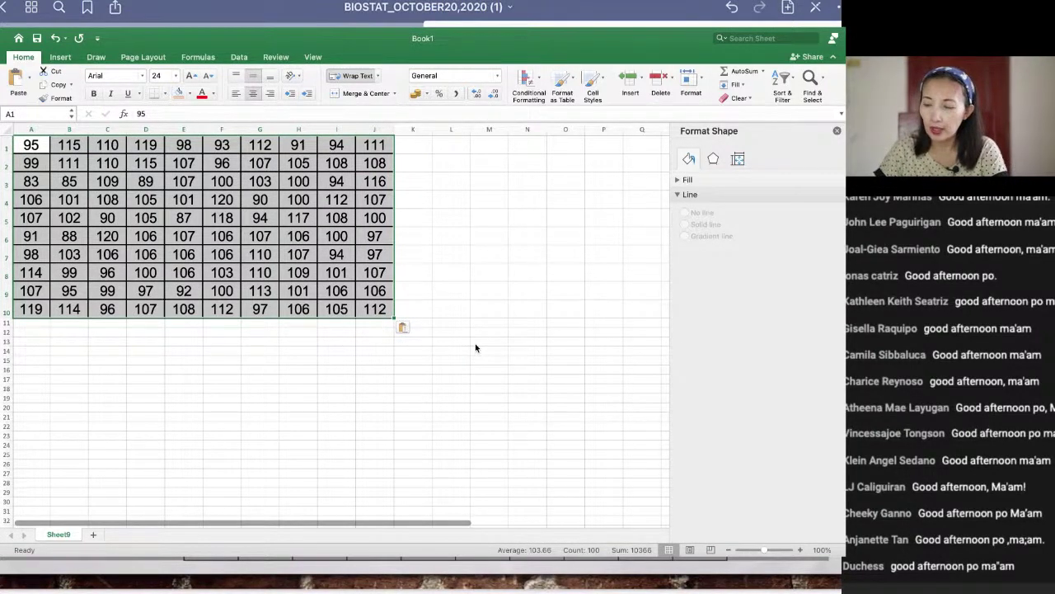
Step: Switch to OBS, temporarily hide the Display Capture source to show the frequency distribution problem, and return to Excel
mouse_move(272, 551)
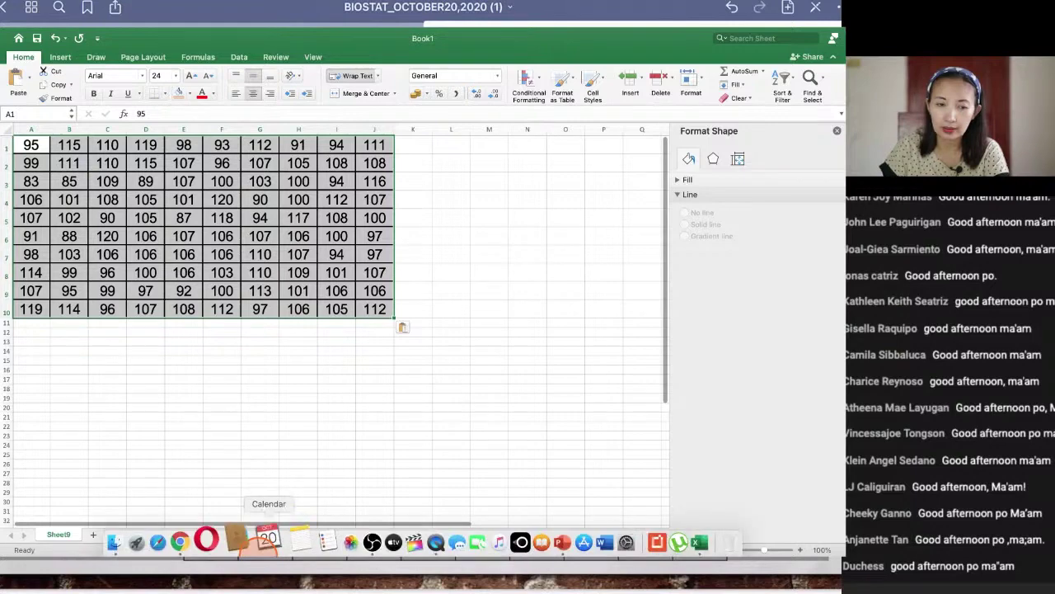
click(363, 542)
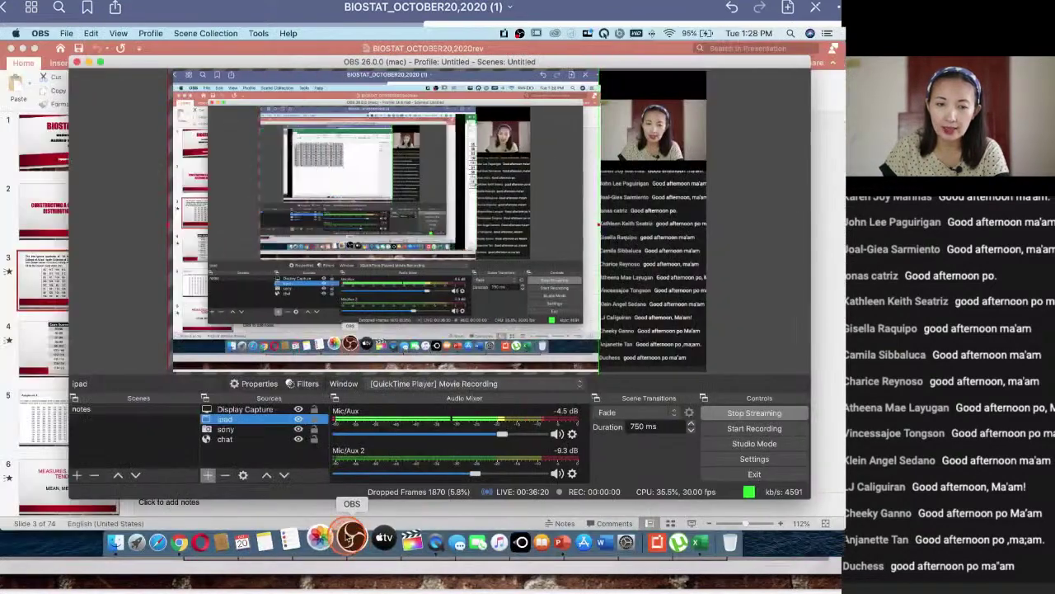
click(298, 409)
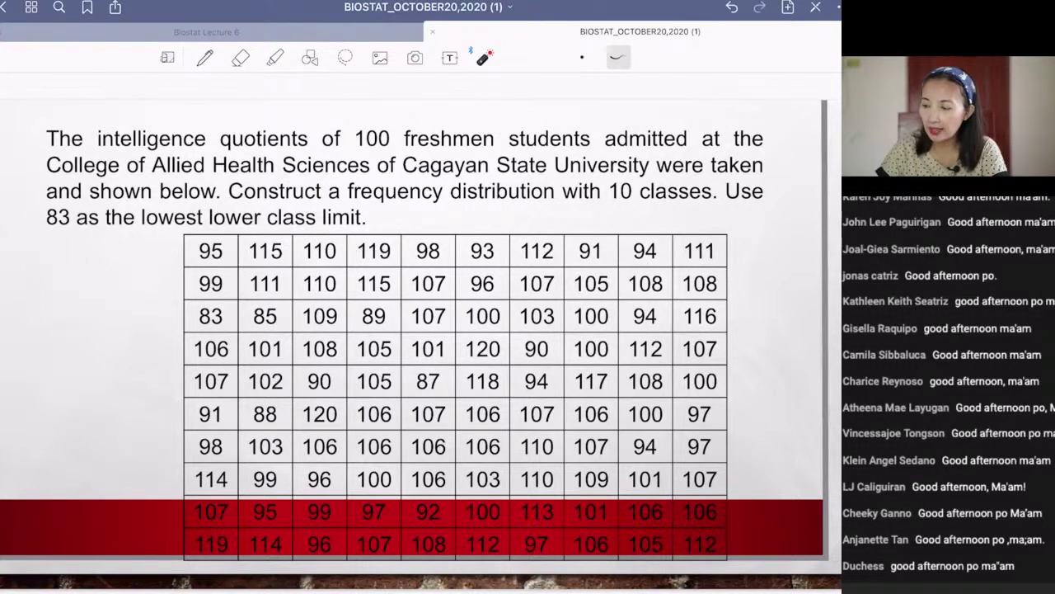
mouse_move(595, 216)
mouse_down()
mouse_move(705, 213)
mouse_move(611, 173)
mouse_move(596, 210)
mouse_move(660, 226)
mouse_up()
mouse_move(79, 200)
mouse_down()
mouse_move(70, 205)
mouse_move(76, 239)
mouse_move(83, 205)
mouse_up()
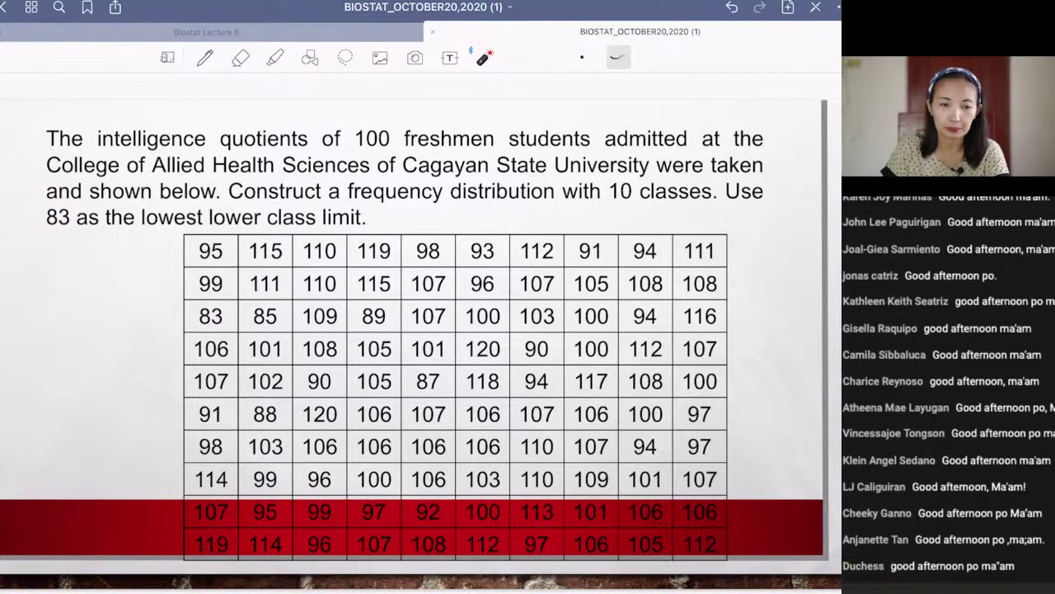
click(297, 416)
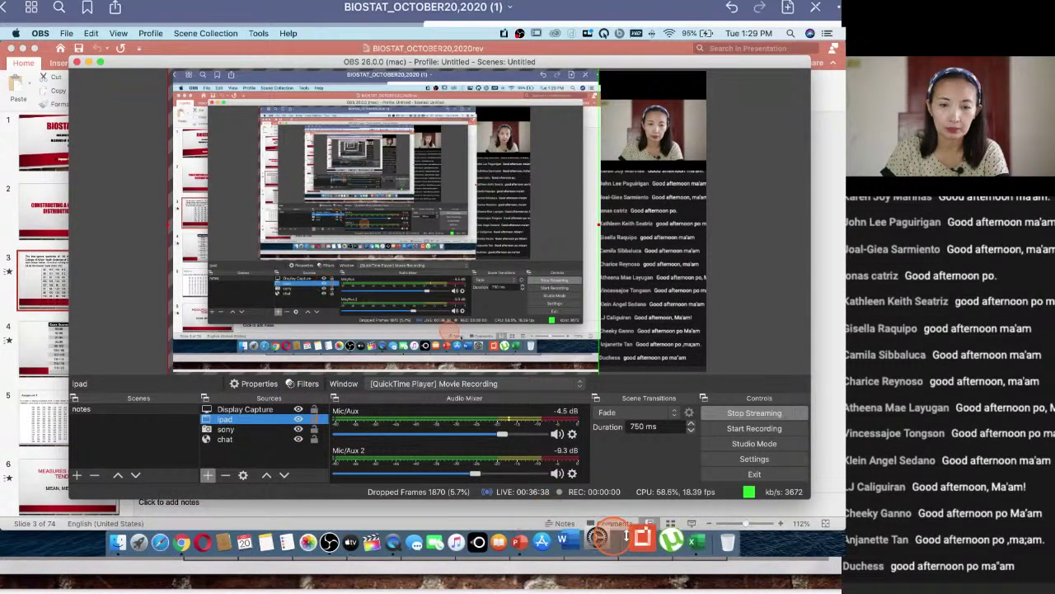
click(675, 541)
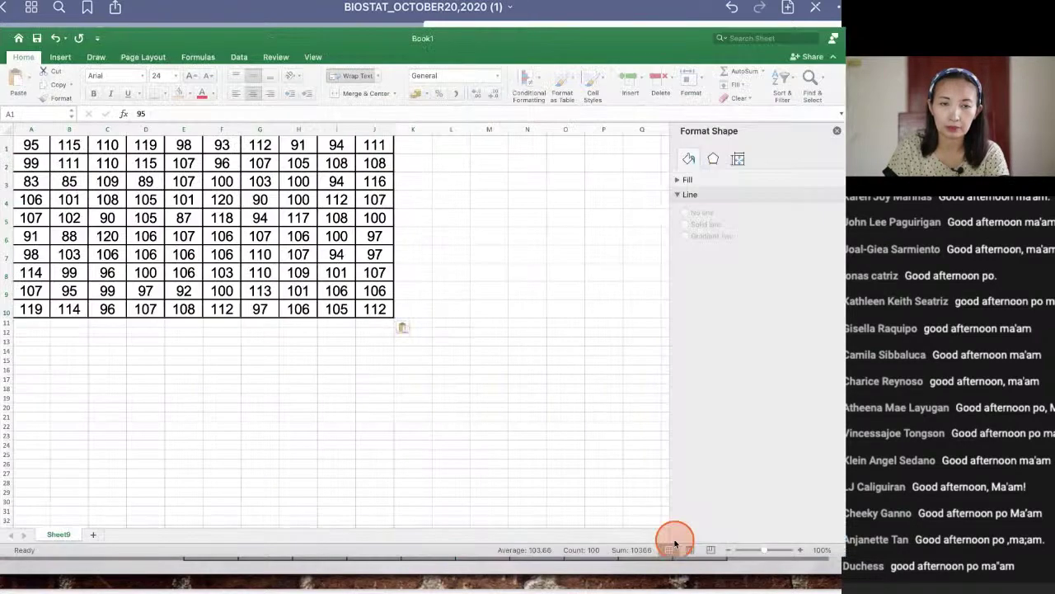
Step: Enter the label "Maximum" in cell L1 and "Minimum" in cell L2
click(442, 146)
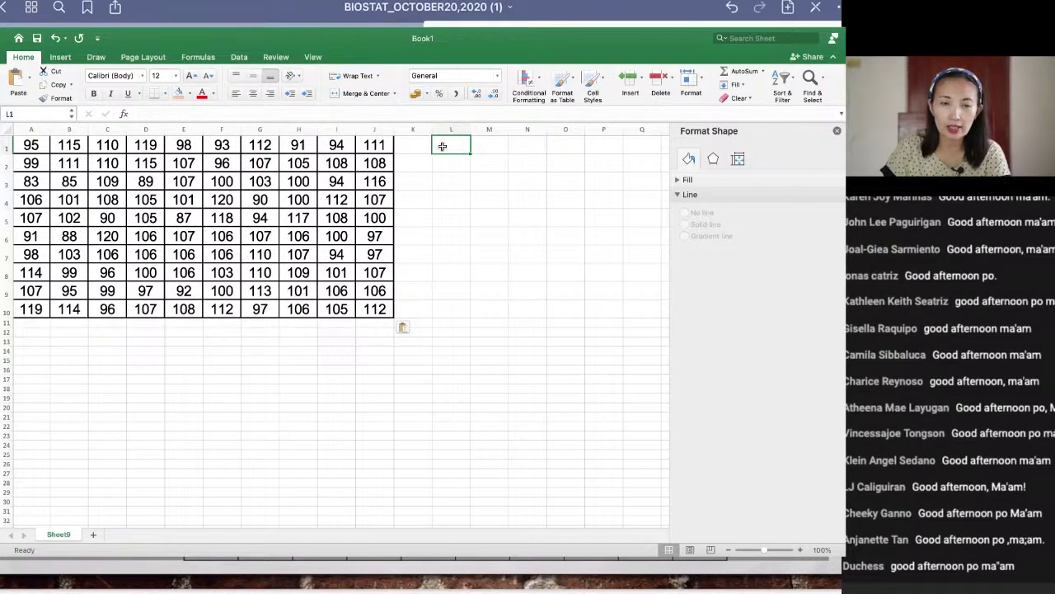
click(443, 146)
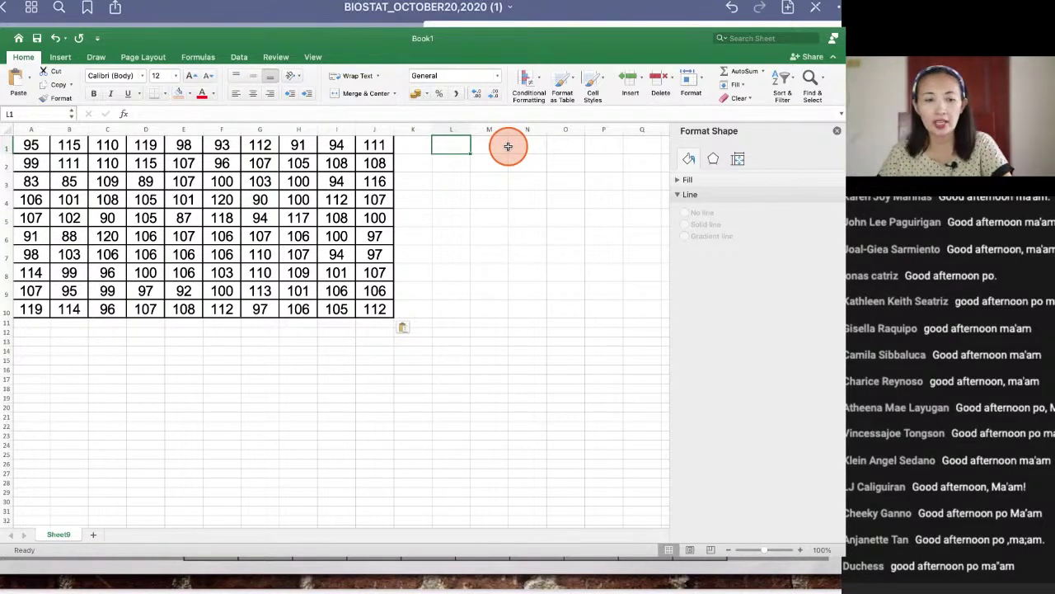
text(M)
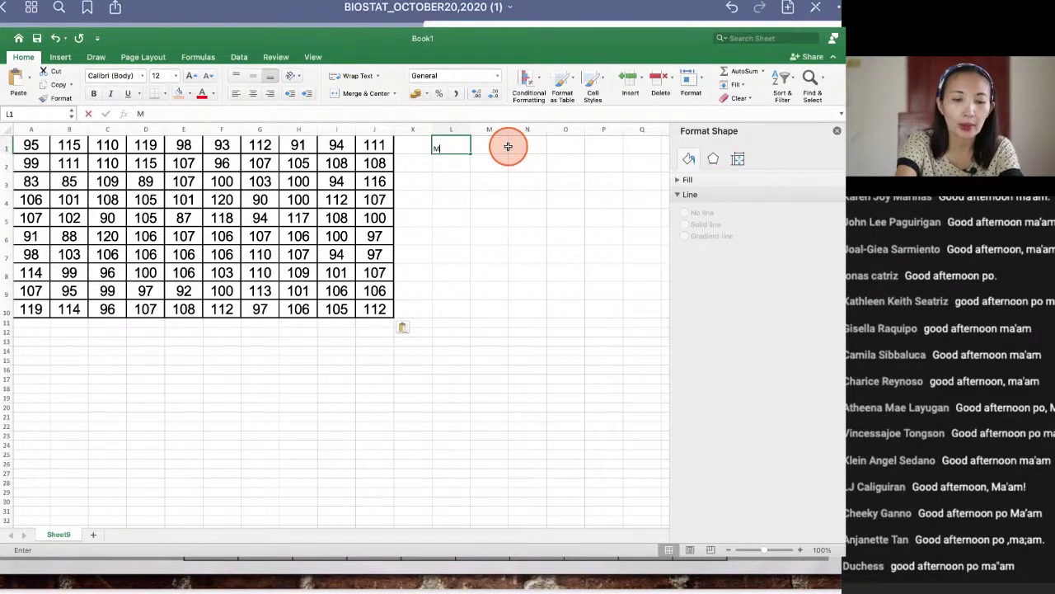
text(axi)
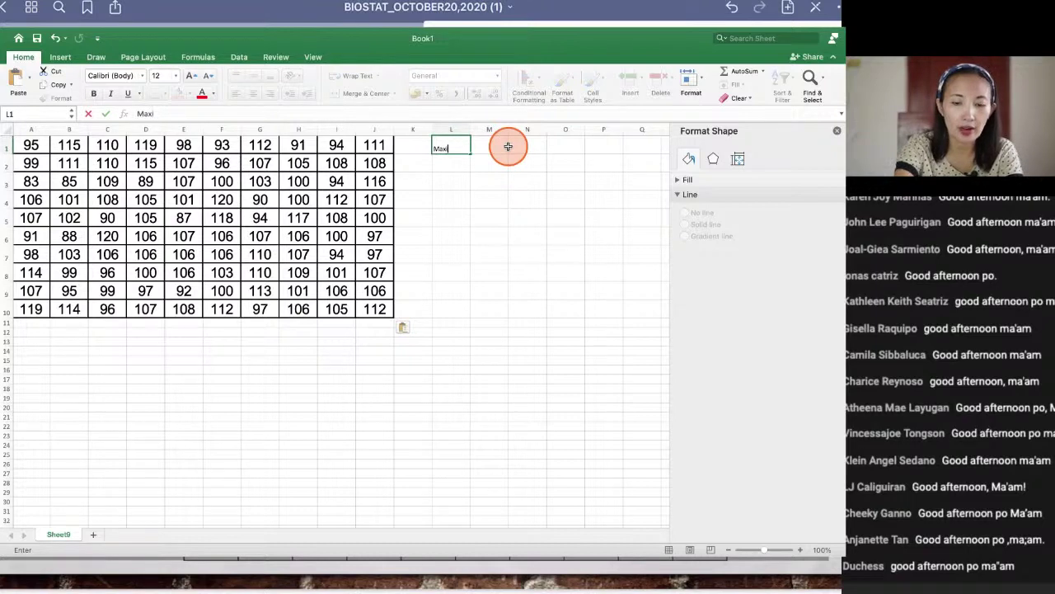
text(mum)
key(Return)
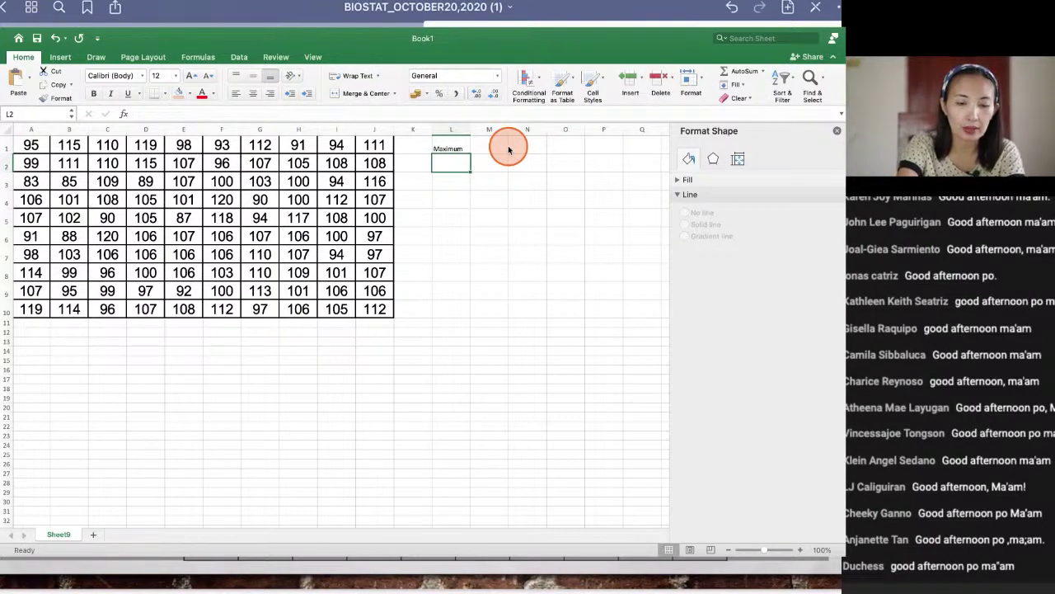
text(Minin)
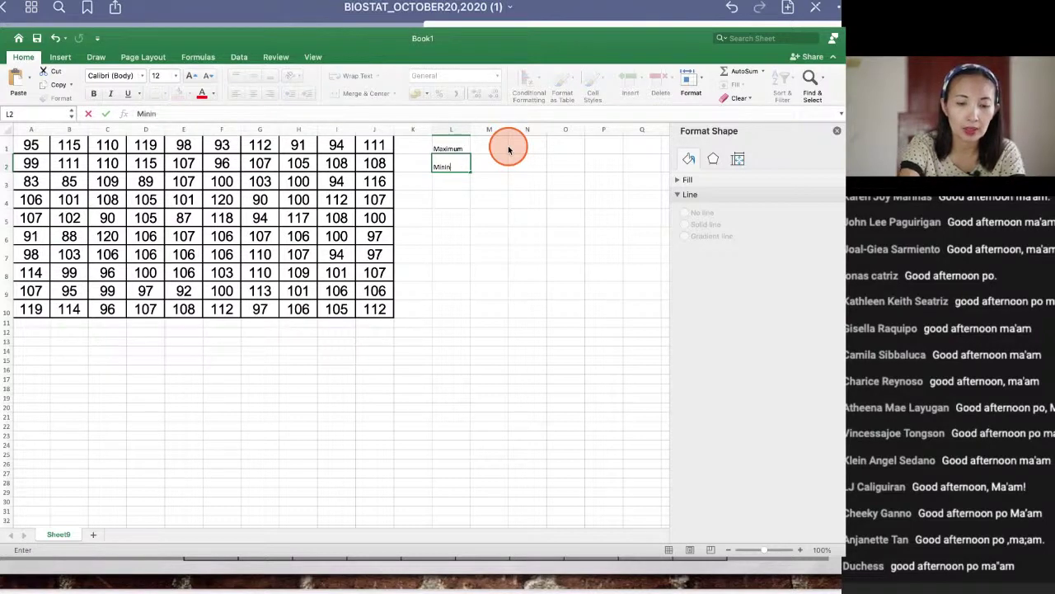
key(BackSpace)
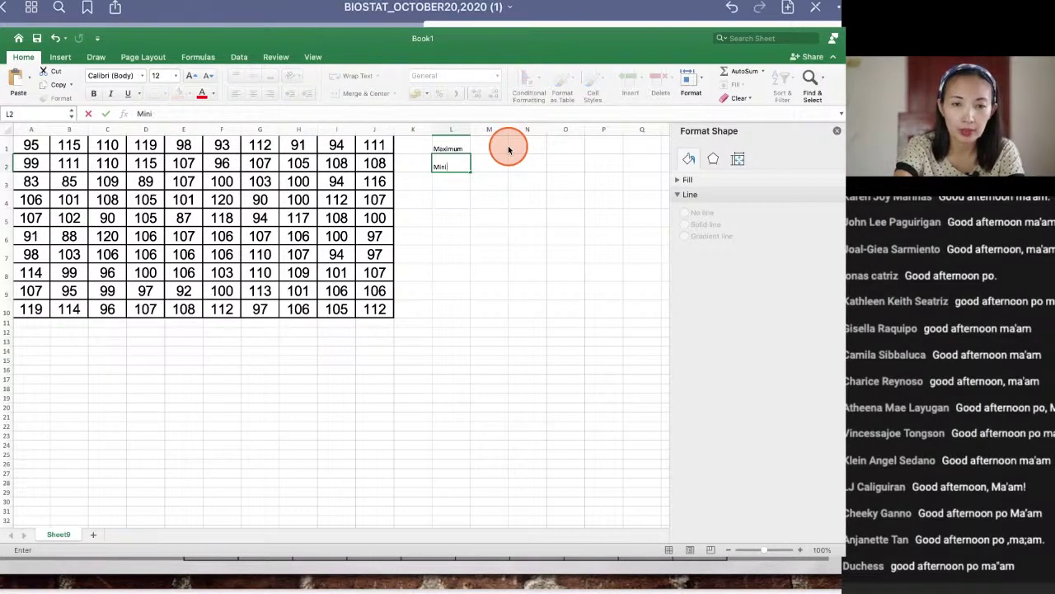
text(mum)
key(Return)
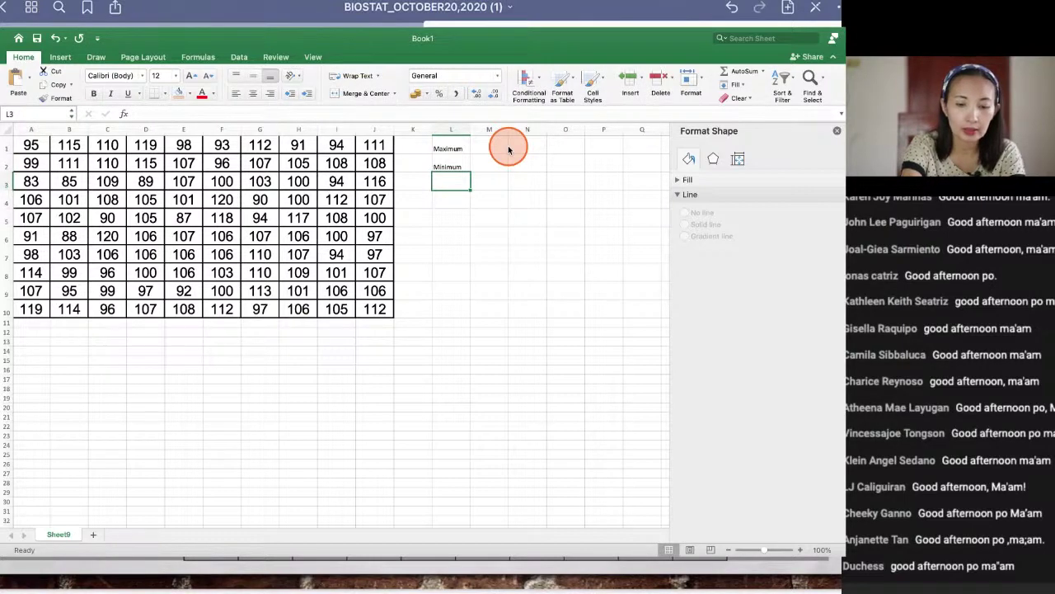
Step: Enter the label "no. of classes" in cell L3 and widen column L to fit it
text(no)
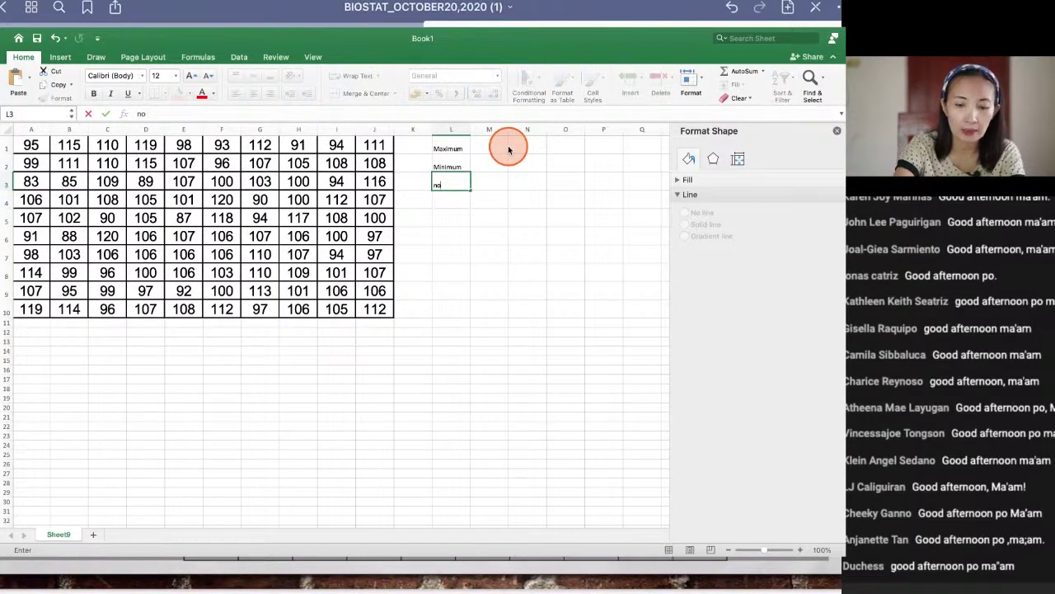
text(. of c)
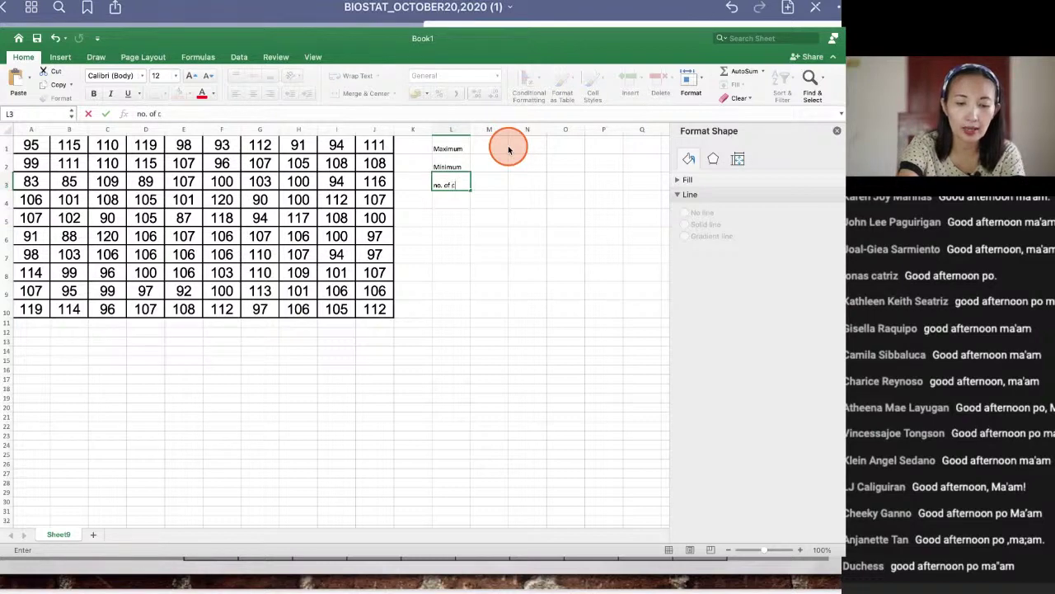
text(lasse)
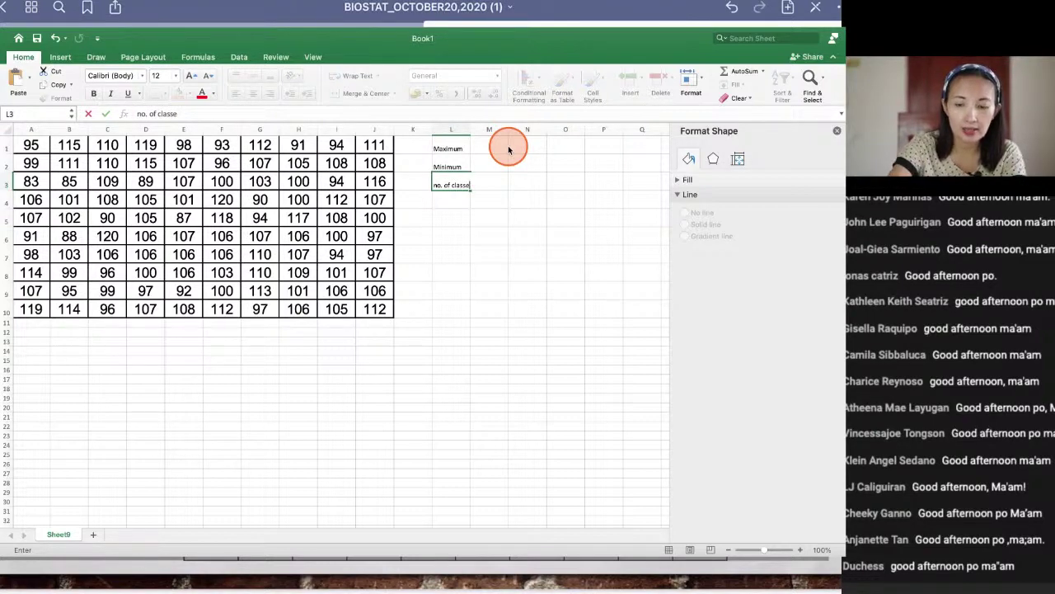
text(s)
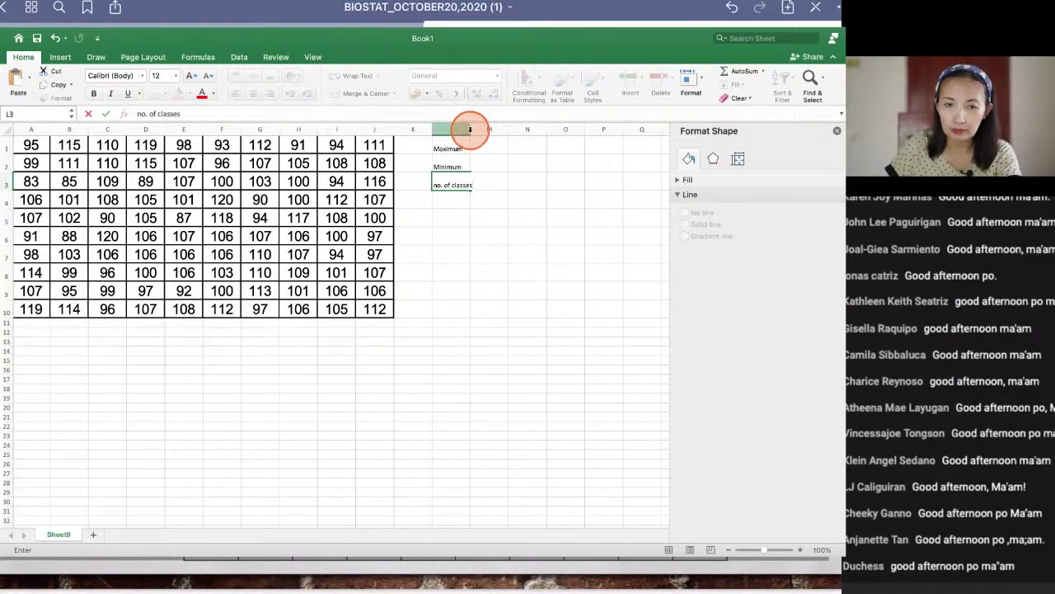
click(522, 221)
drag(470, 130, 478, 130)
Step: Enter 10 as the number of classes in cell M3 and the label "class size" in cell L4
click(499, 180)
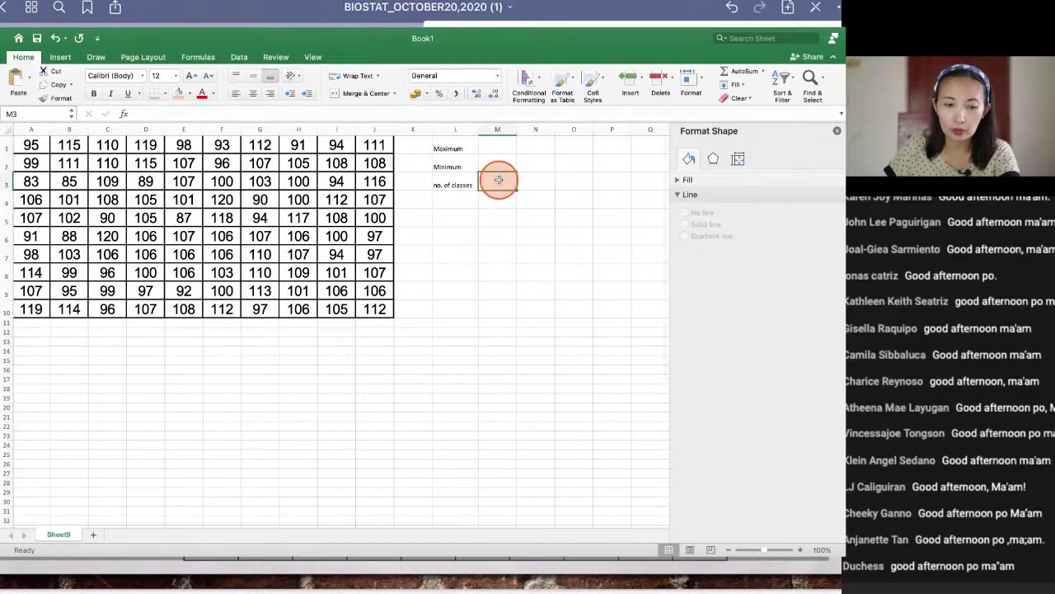
text(10)
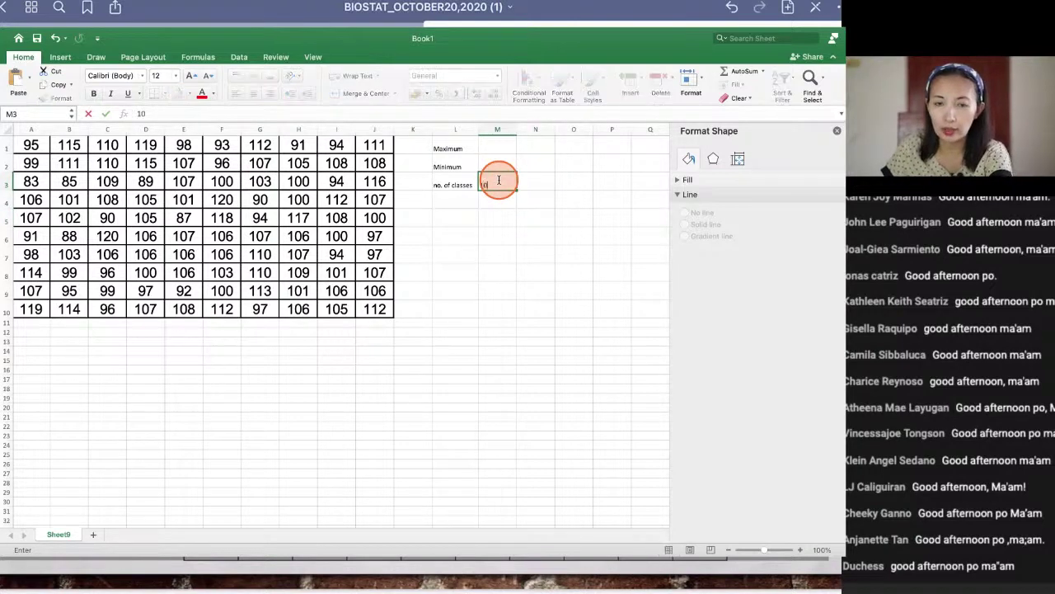
click(462, 202)
text(clas)
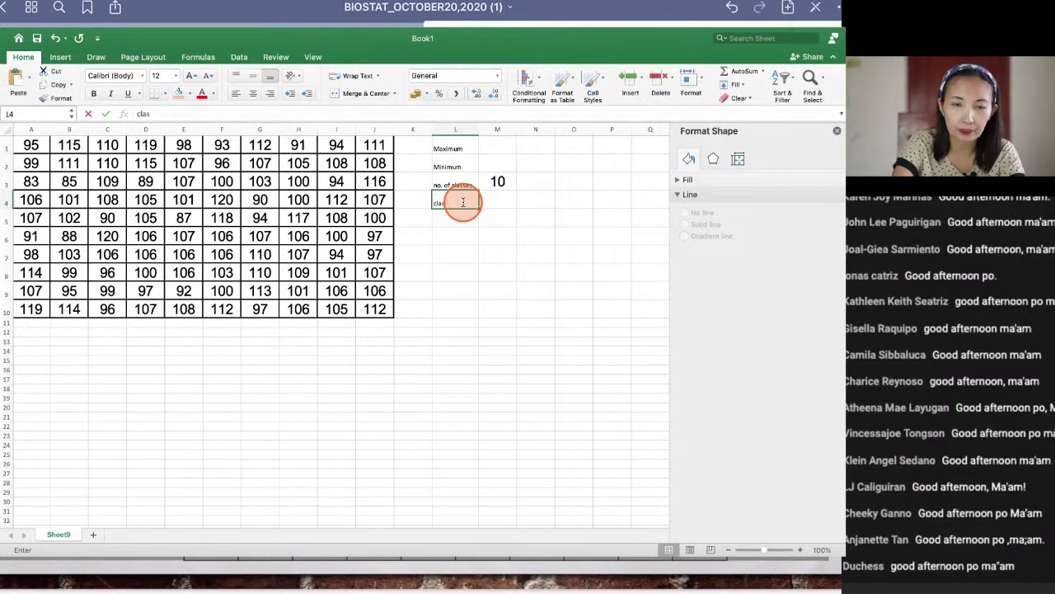
text(s size)
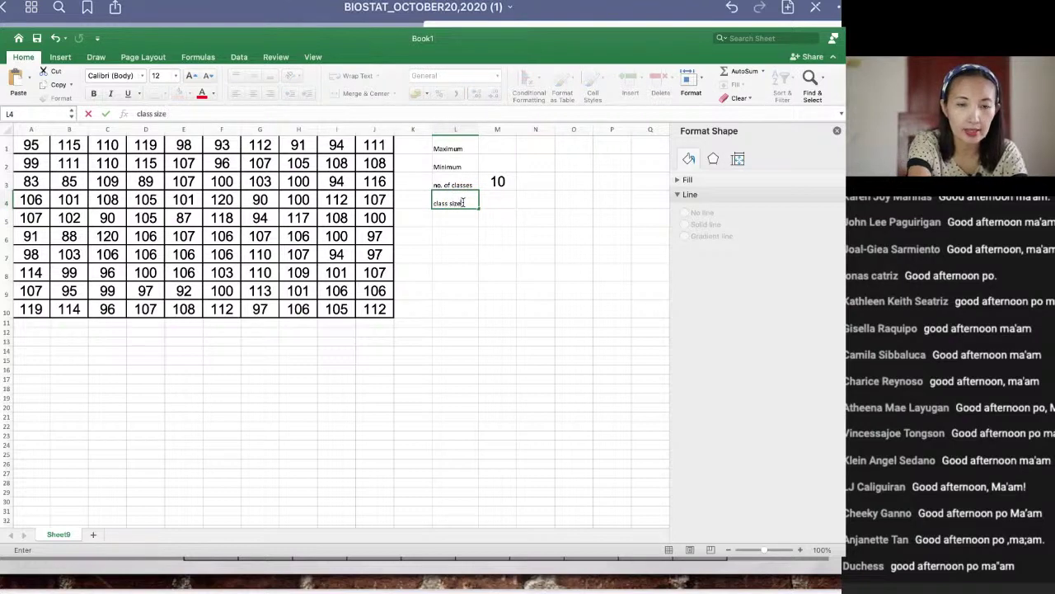
click(466, 179)
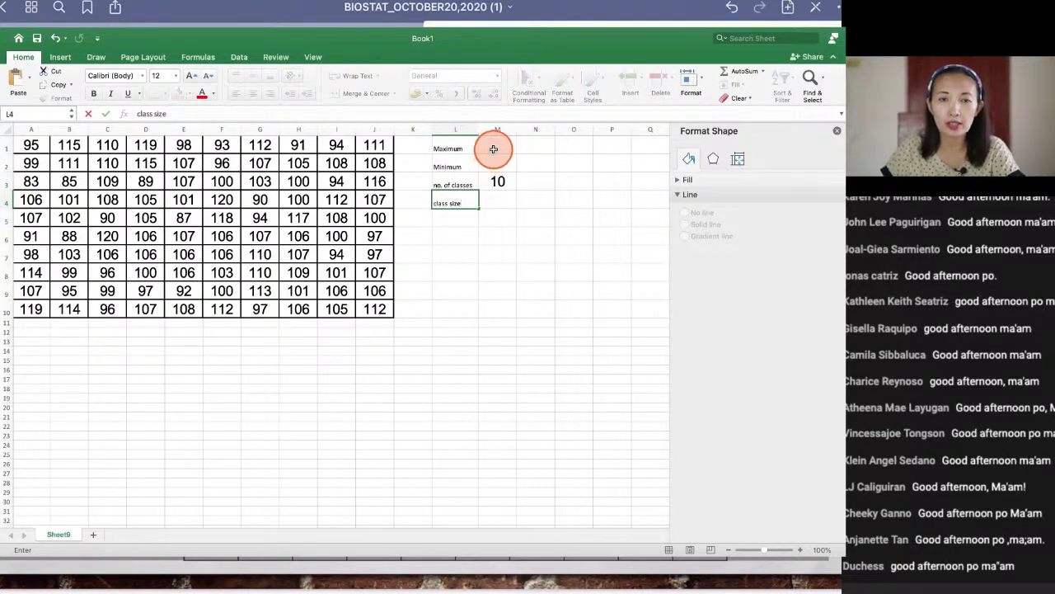
Step: Calculate the maximum of the scores in cell M1 with the formula =MAX(A1:J10)
click(493, 148)
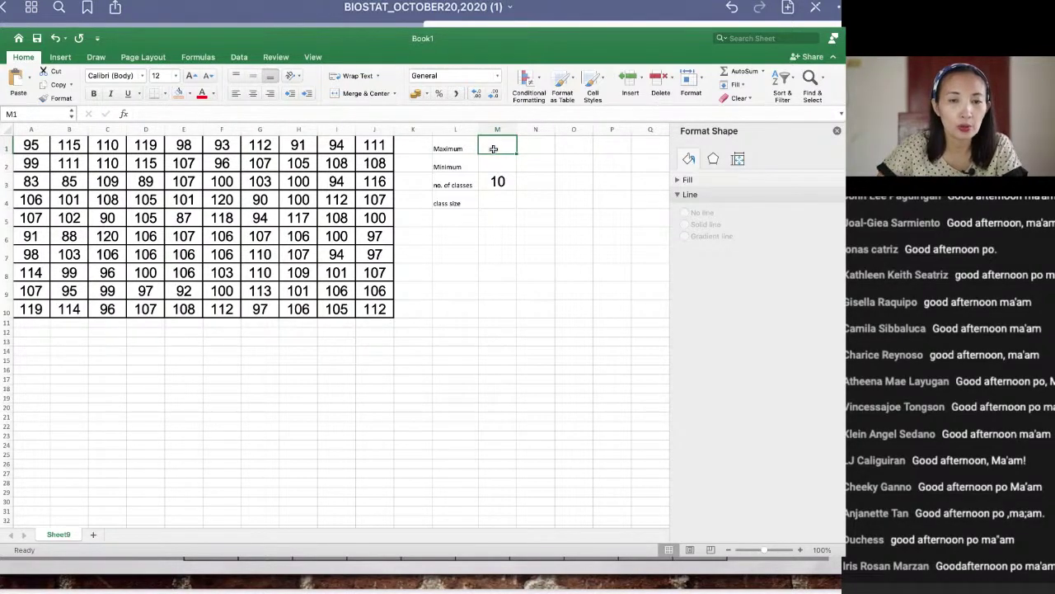
click(494, 147)
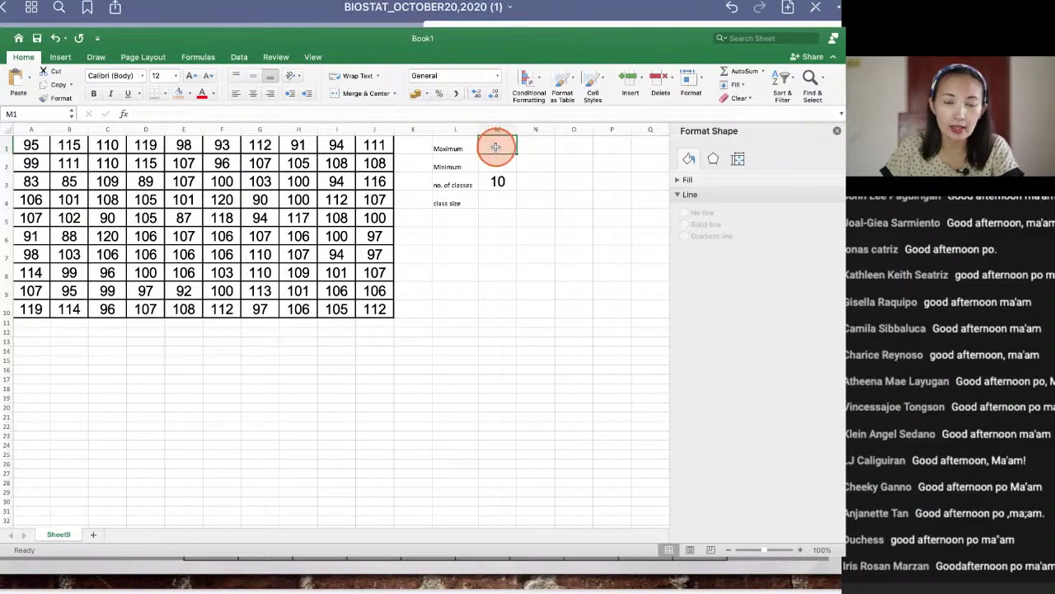
text(=)
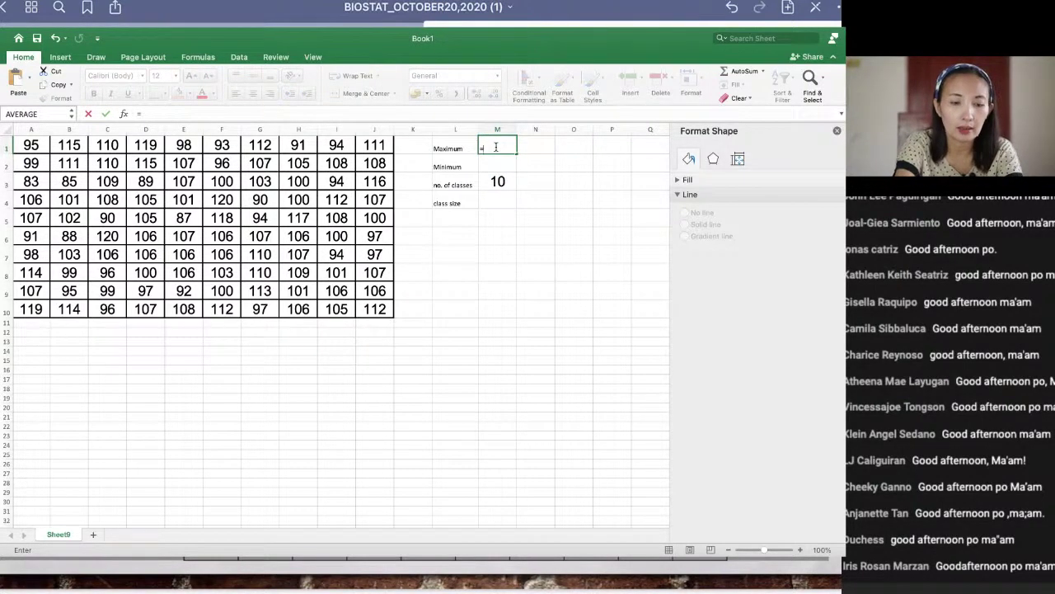
text(ma)
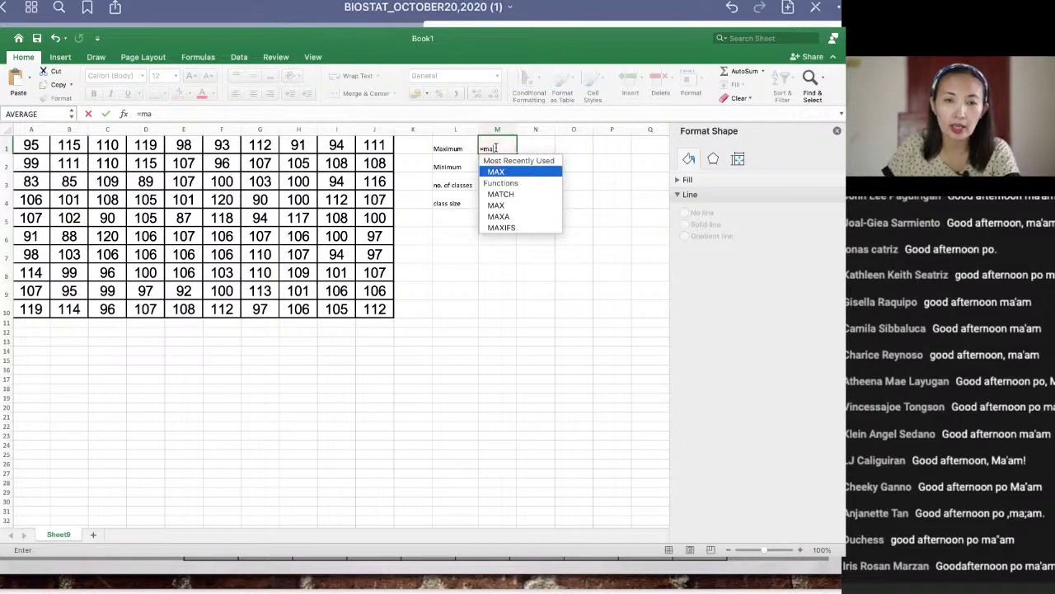
click(498, 171)
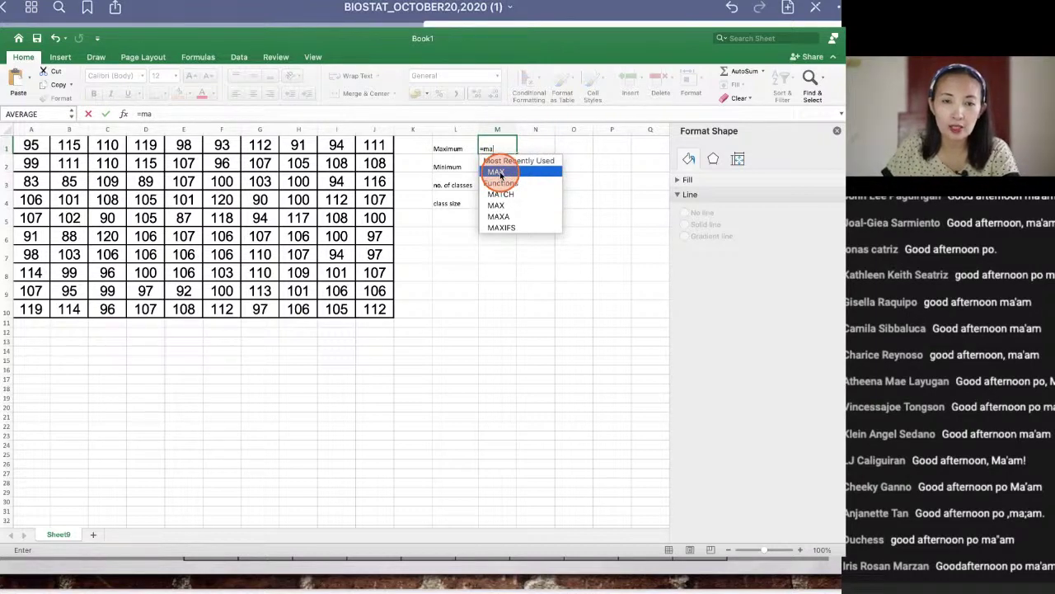
double_click(498, 171)
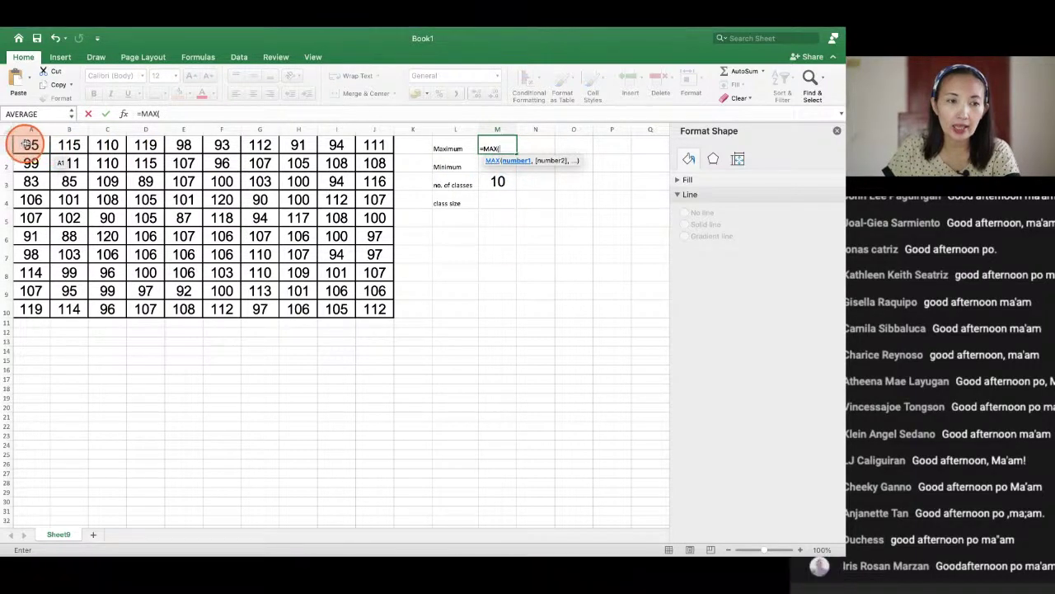
drag(35, 146, 377, 310)
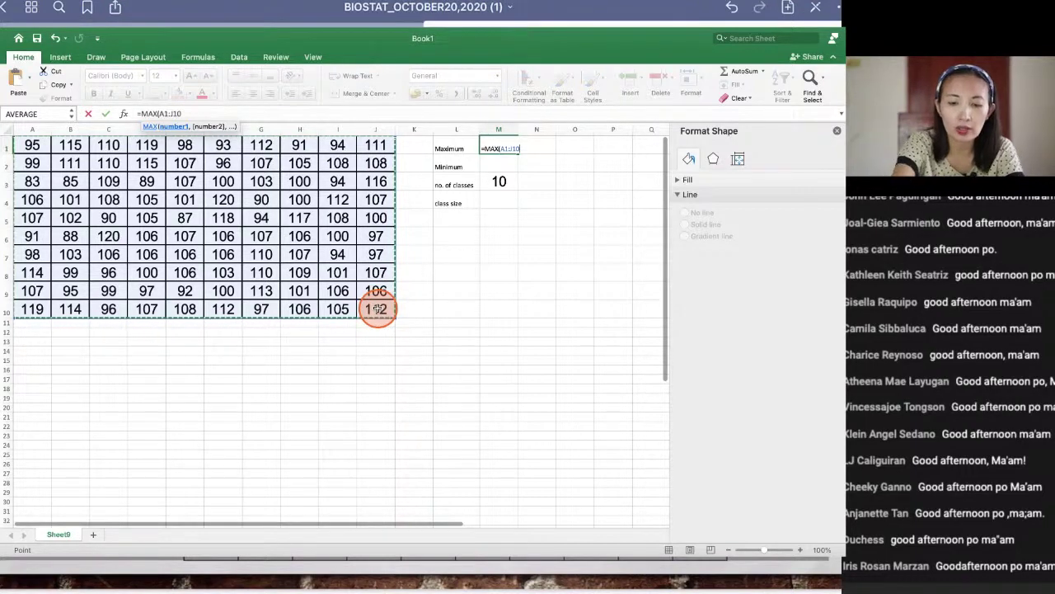
text())
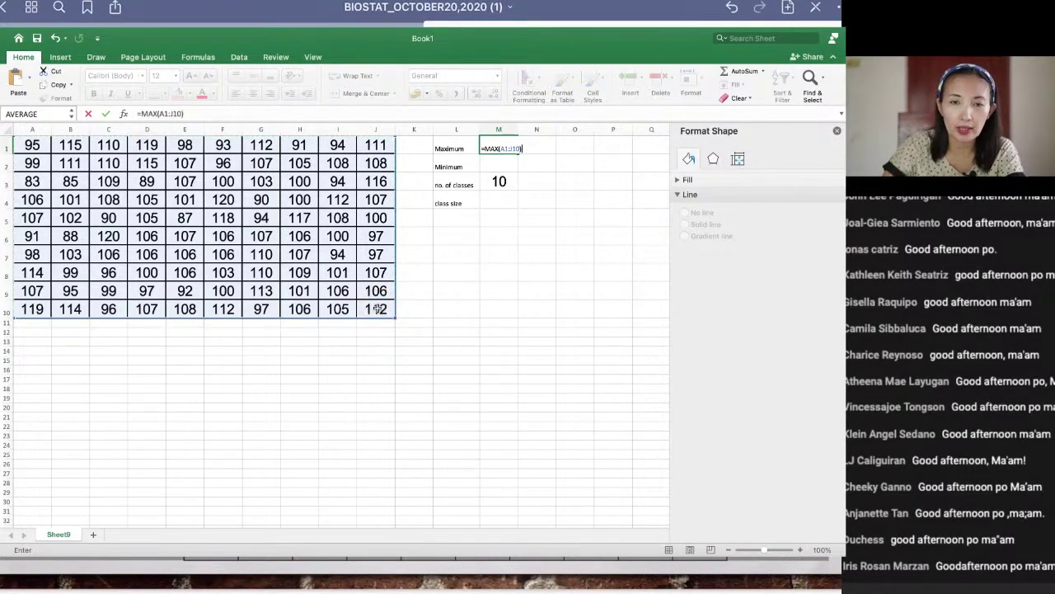
key(Return)
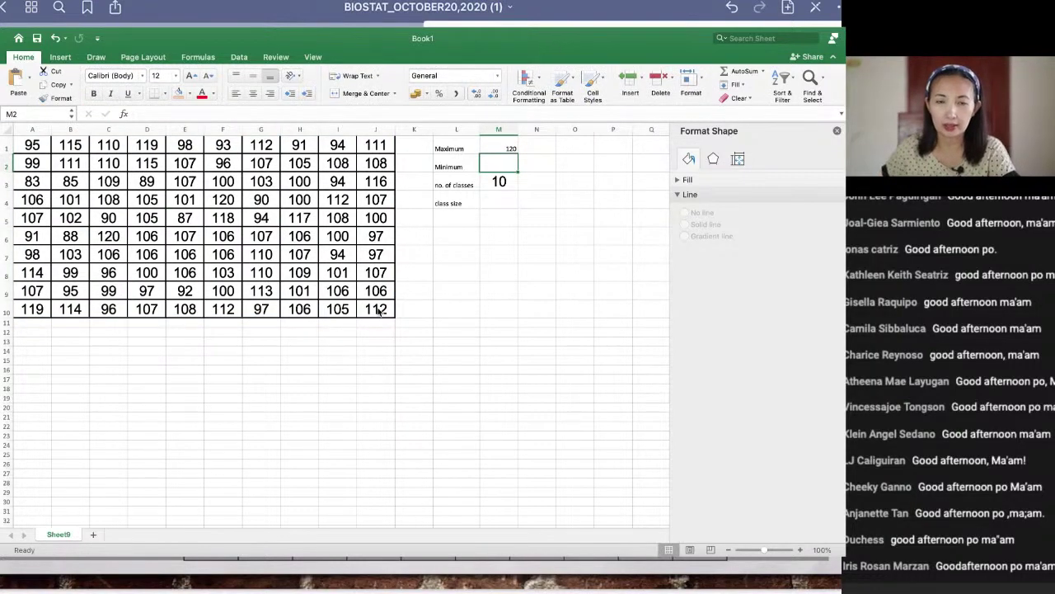
Step: Calculate the minimum of the scores in cell M2 with the formula =MIN(B1:J10)
click(378, 309)
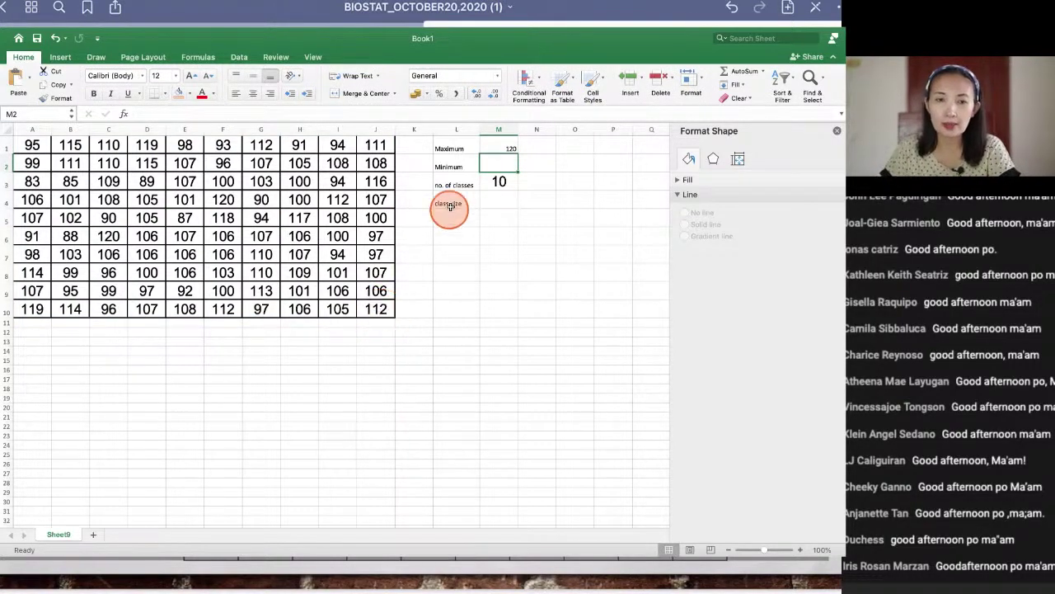
click(800, 549)
click(800, 549)
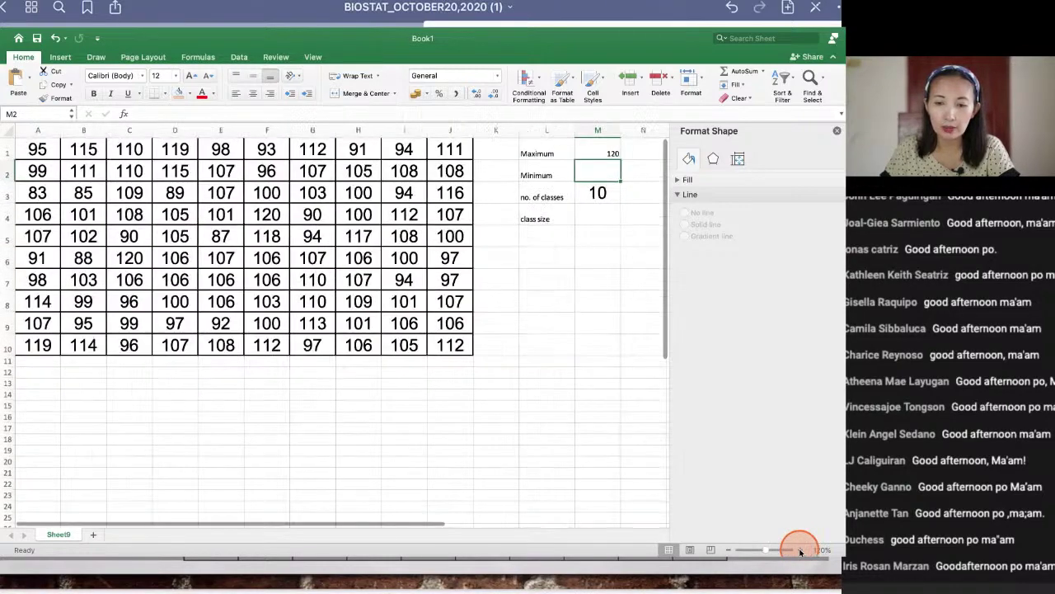
click(800, 549)
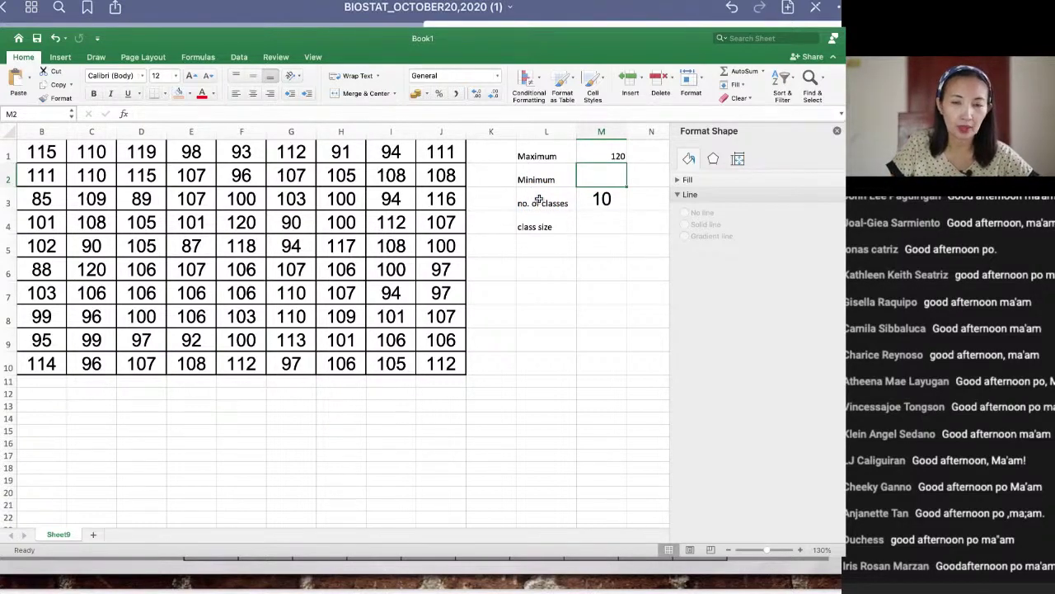
click(618, 155)
click(608, 171)
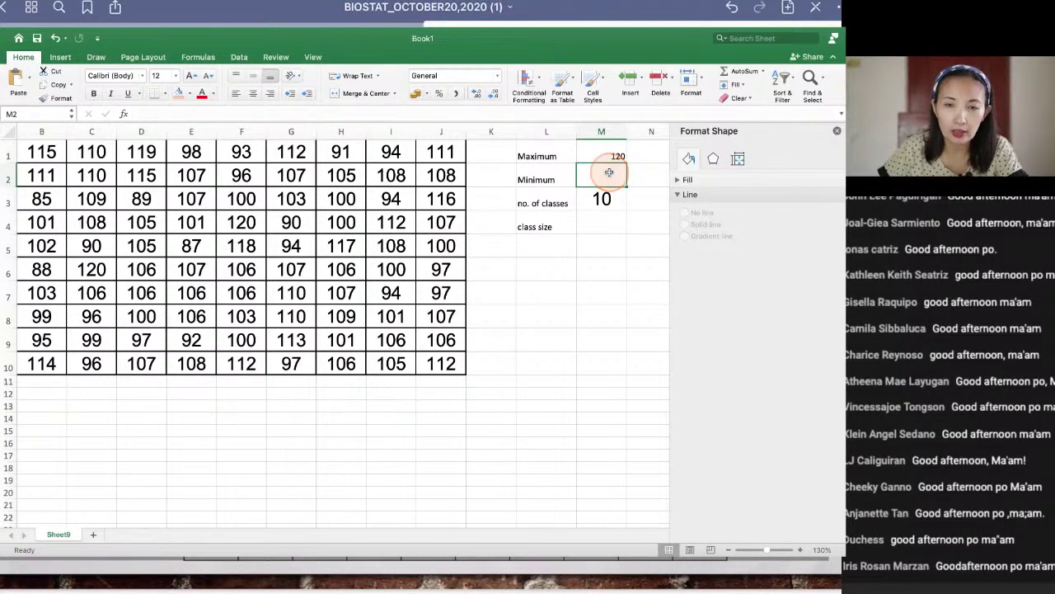
text(=)
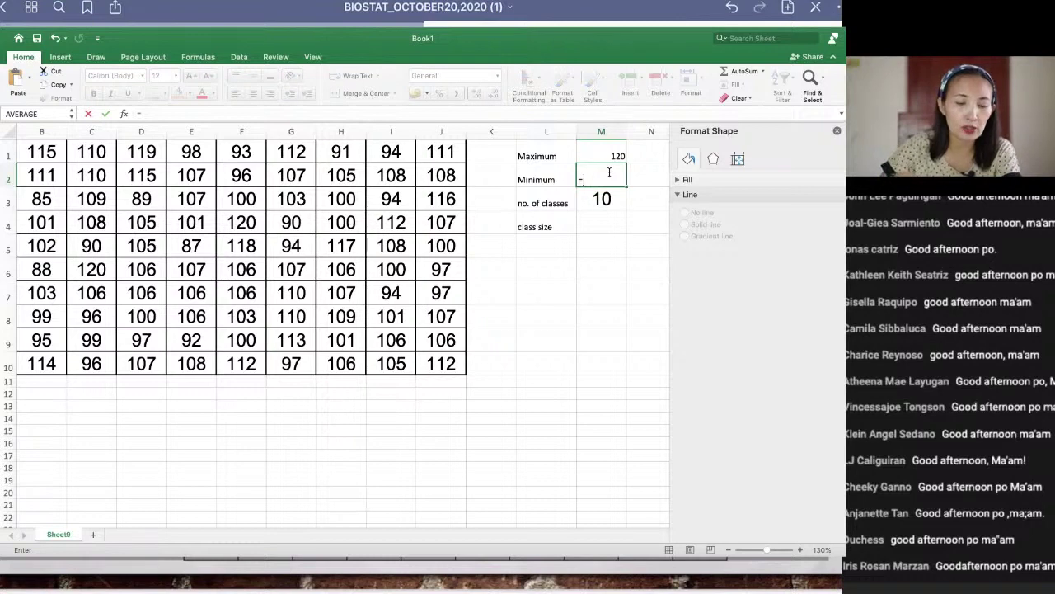
text(mi)
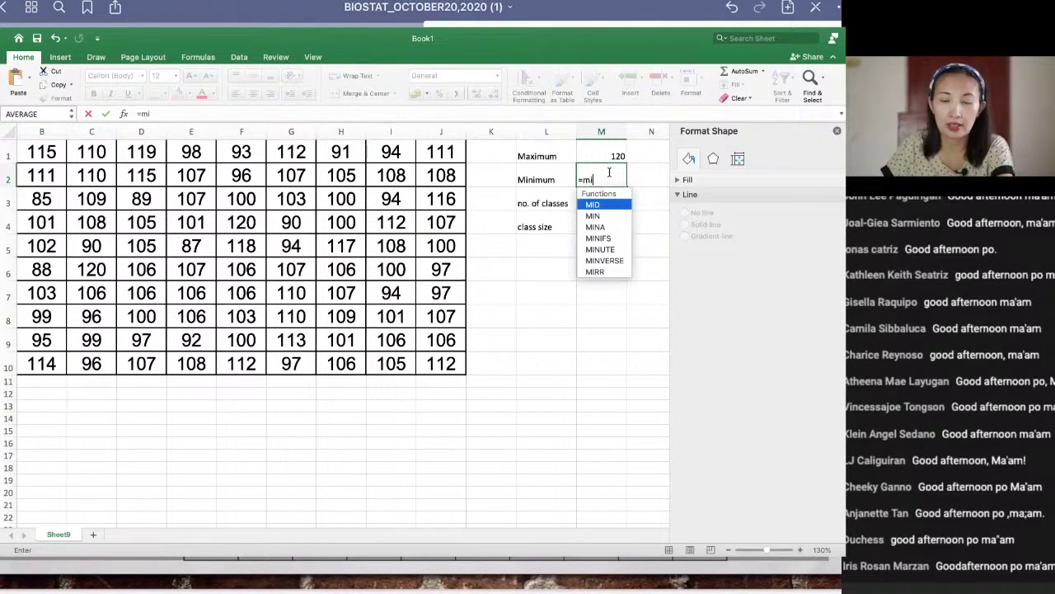
click(594, 215)
double_click(595, 215)
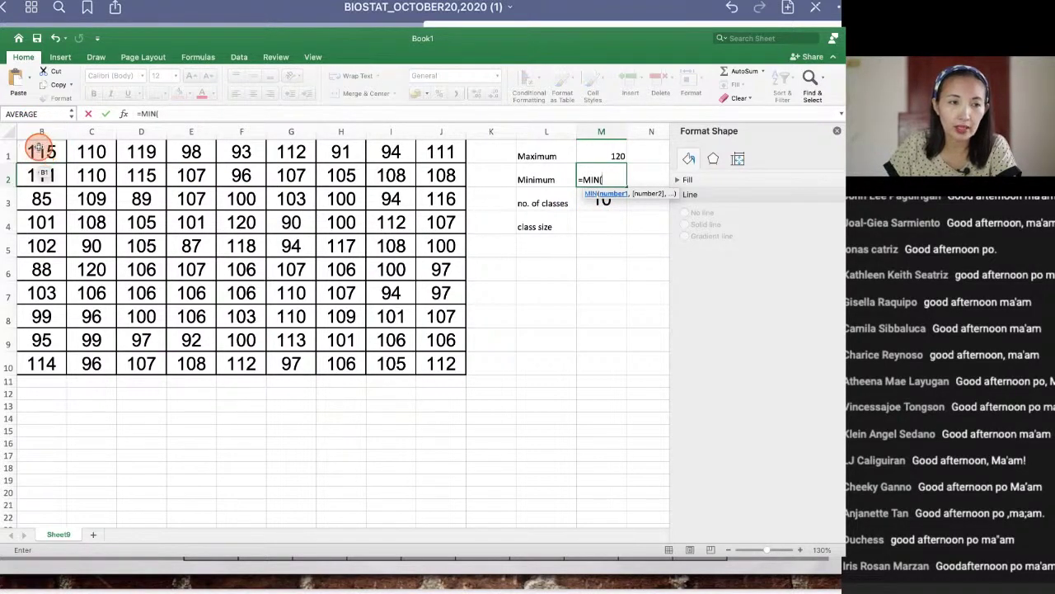
drag(38, 148, 439, 369)
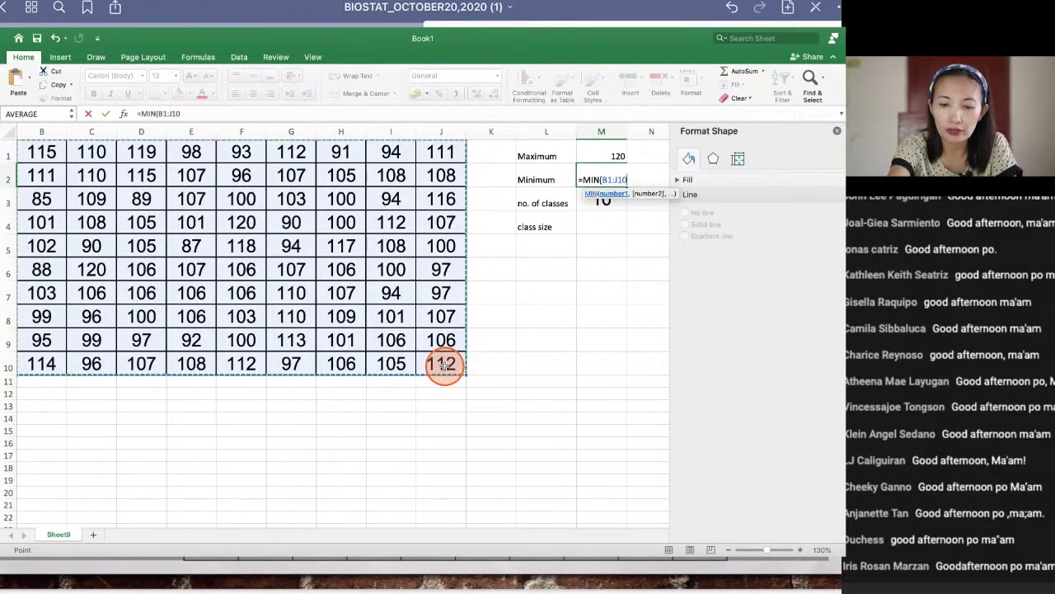
text())
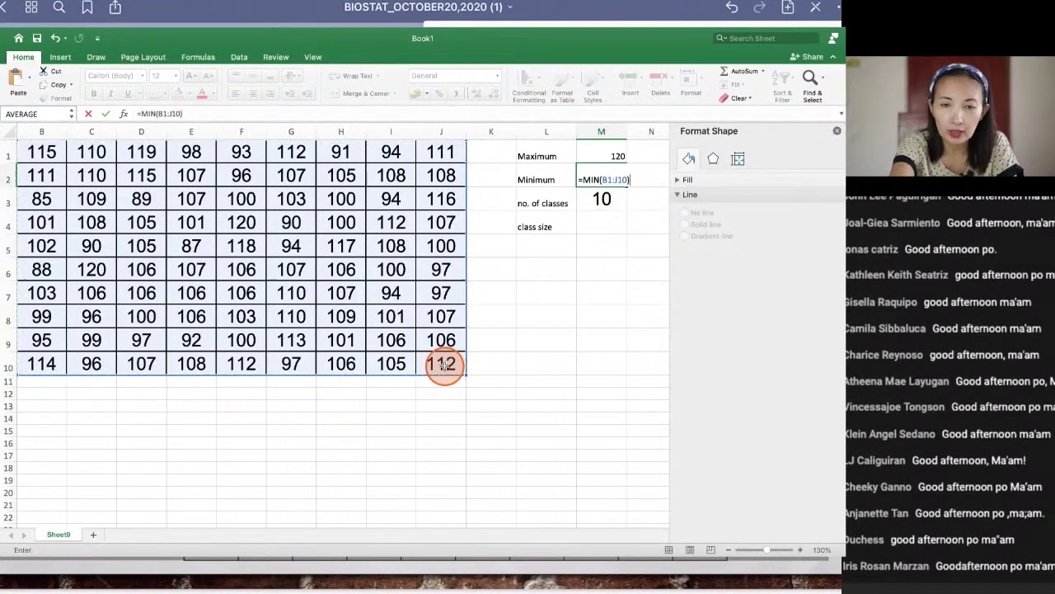
key(Return)
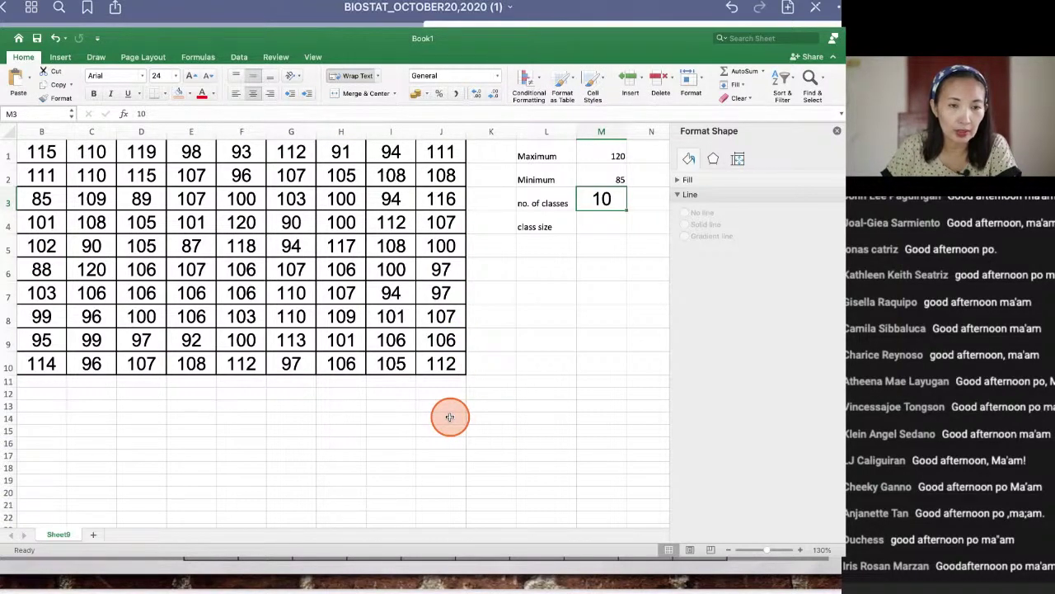
Step: Correct the score in cell B3 to 83 and check the recalculated minimum in cell M2
scroll(198, 340, up, 2)
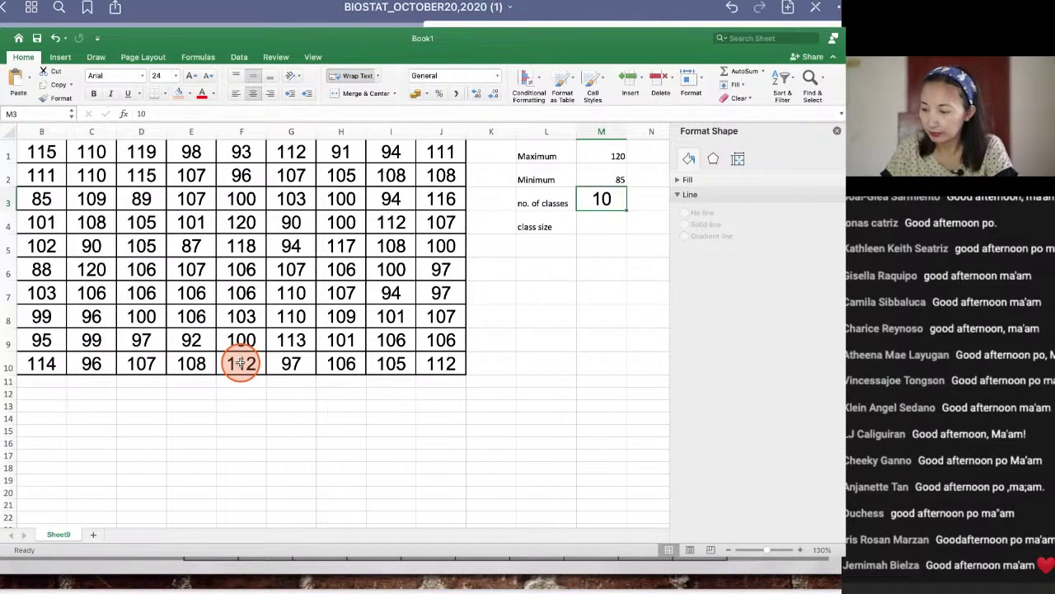
click(42, 198)
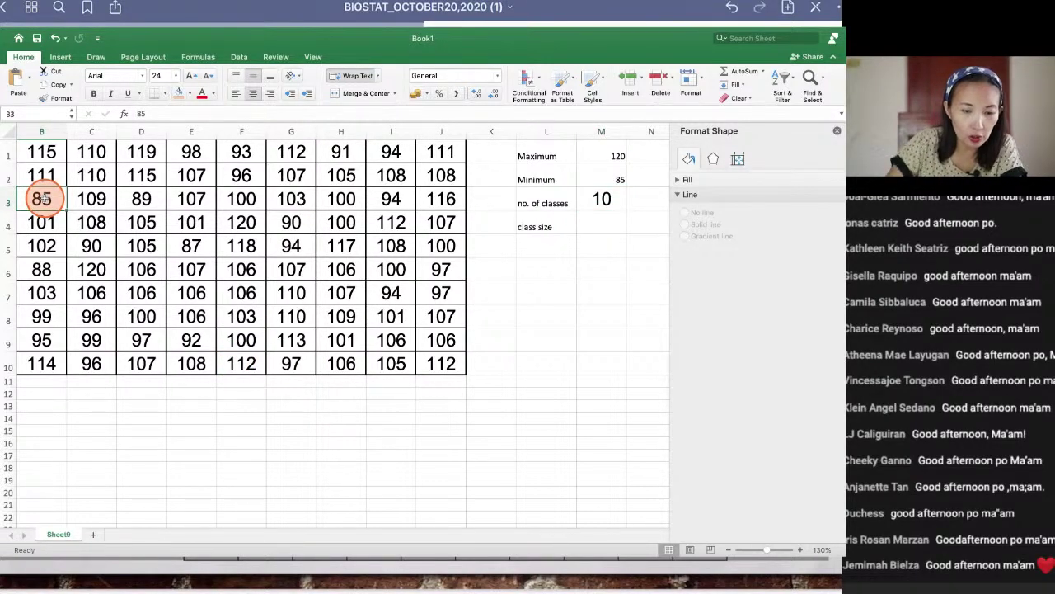
text(83)
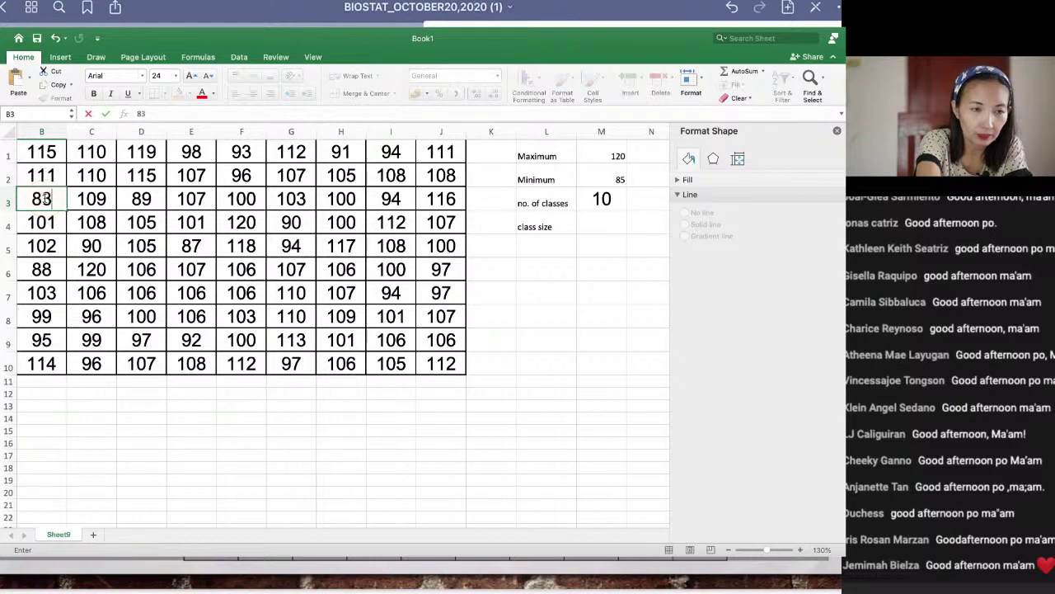
click(94, 246)
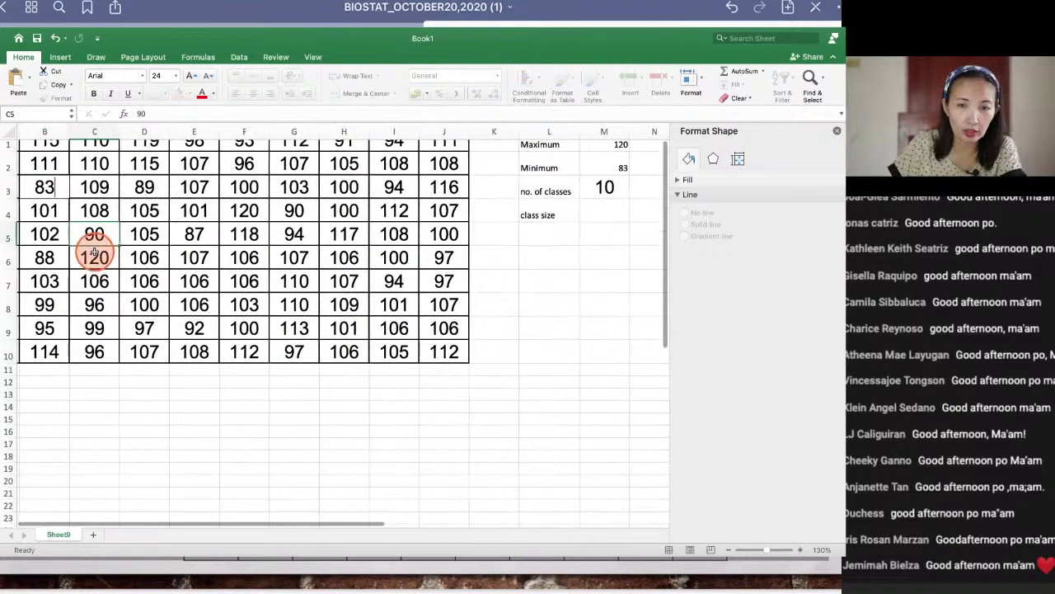
click(616, 179)
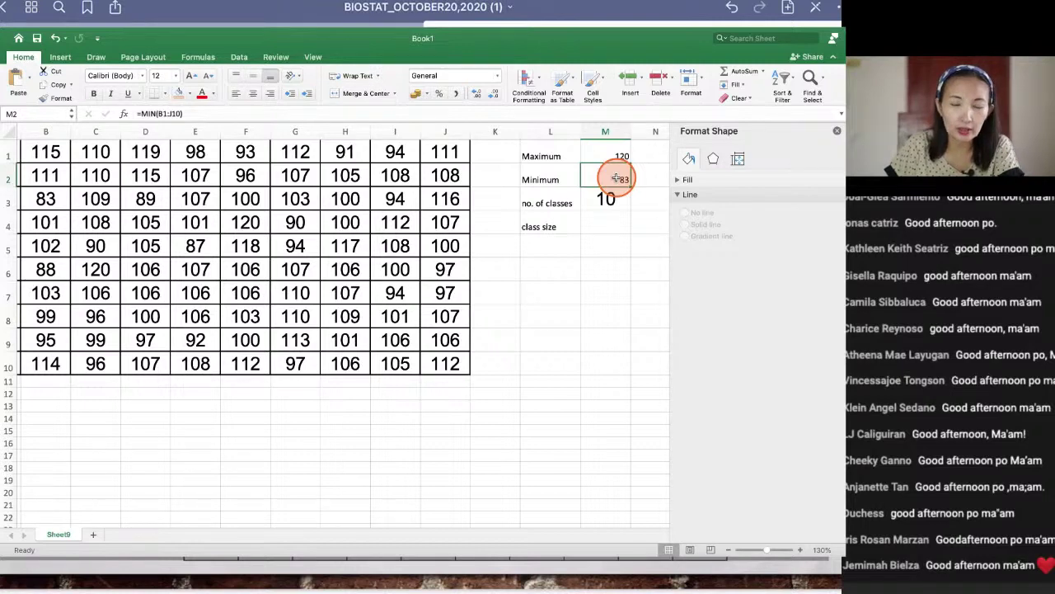
click(617, 178)
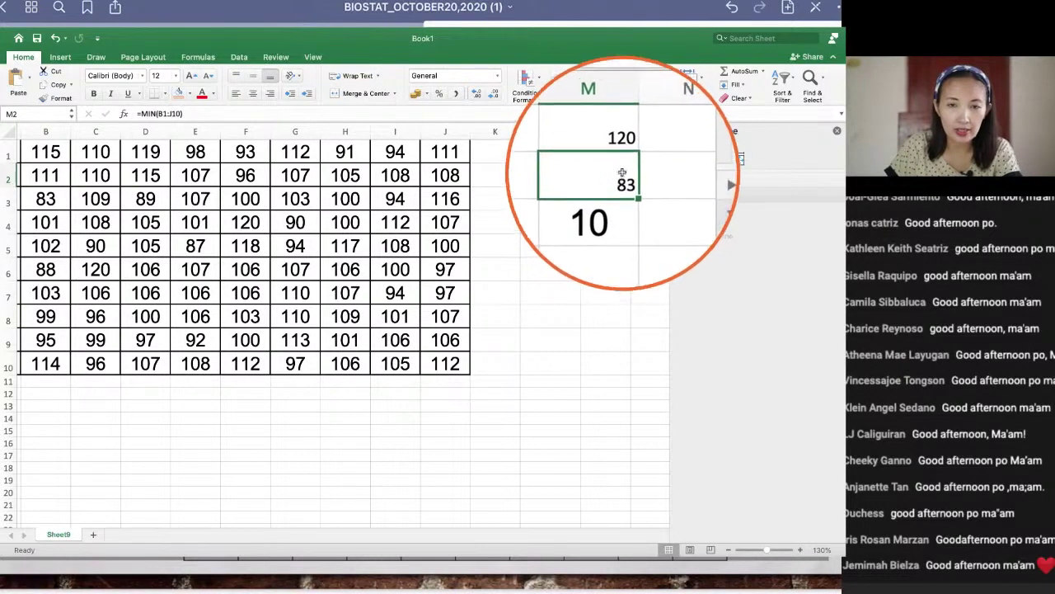
click(50, 200)
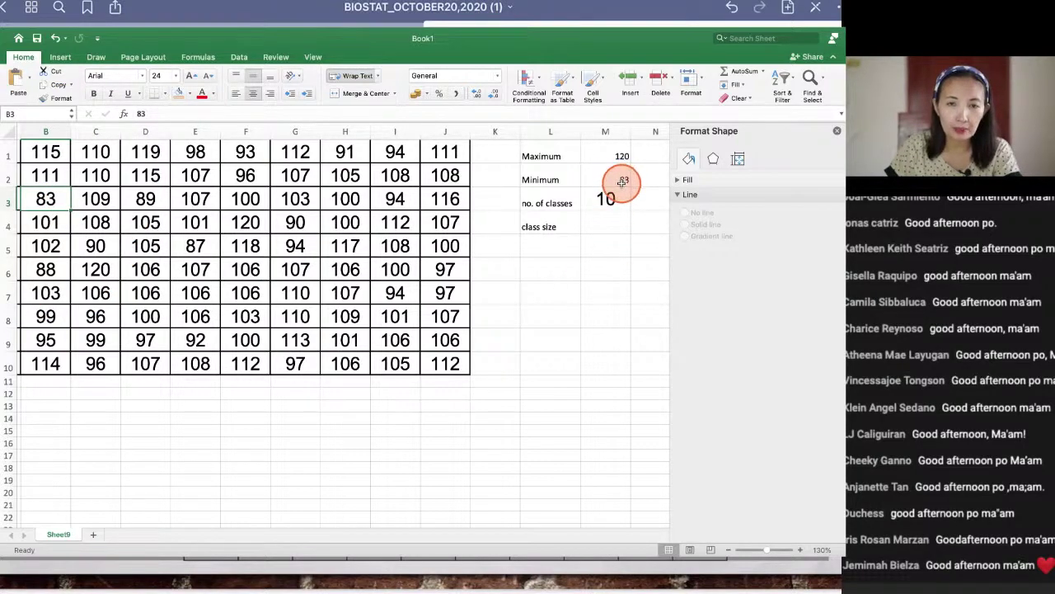
Step: Calculate the class size in cell M4 with the formula =(M1-M2)/10
click(601, 223)
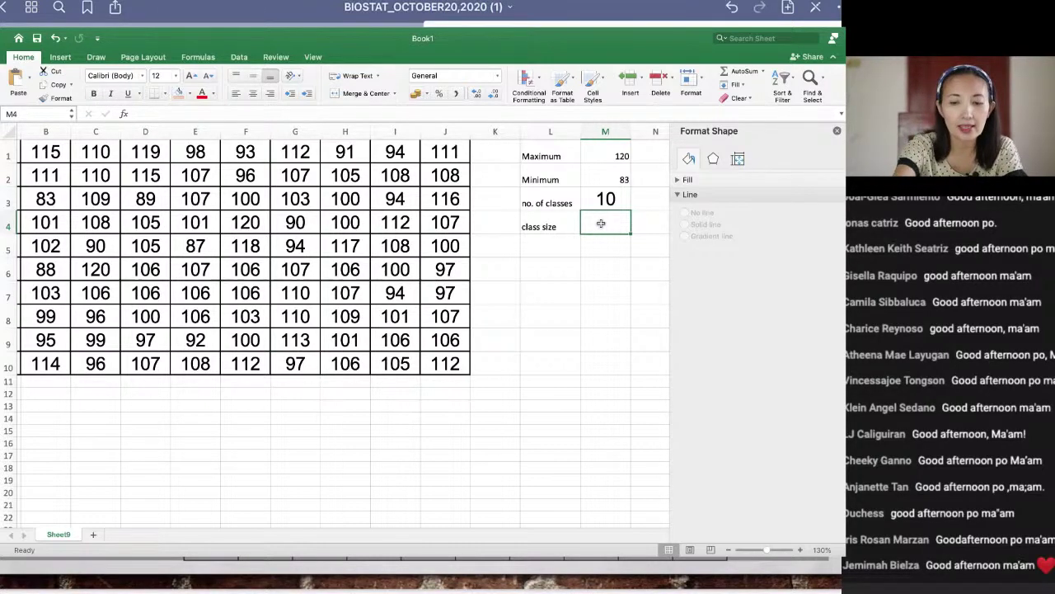
text(=)
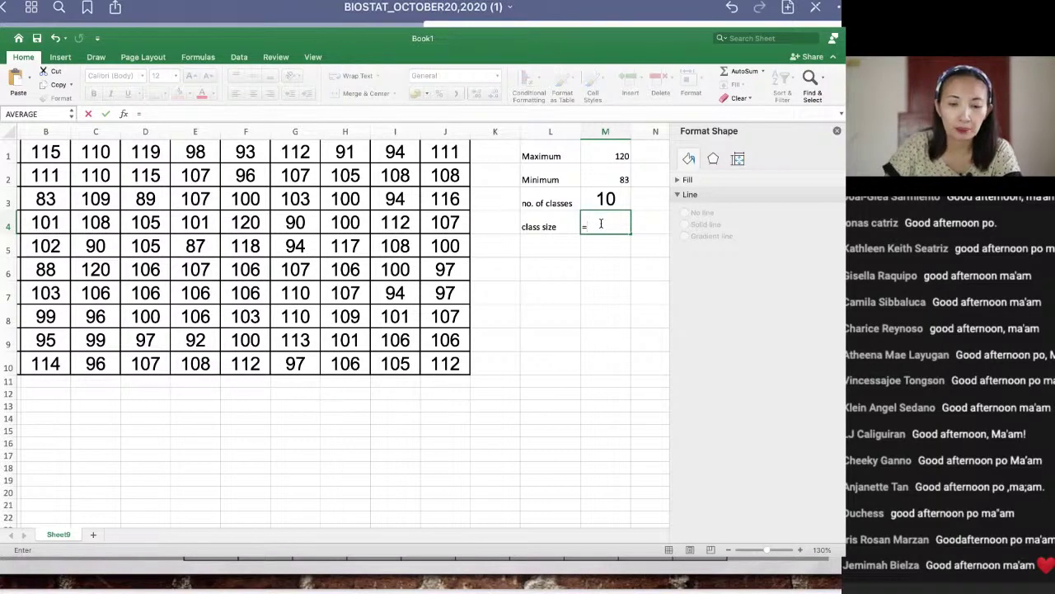
click(601, 224)
text(()
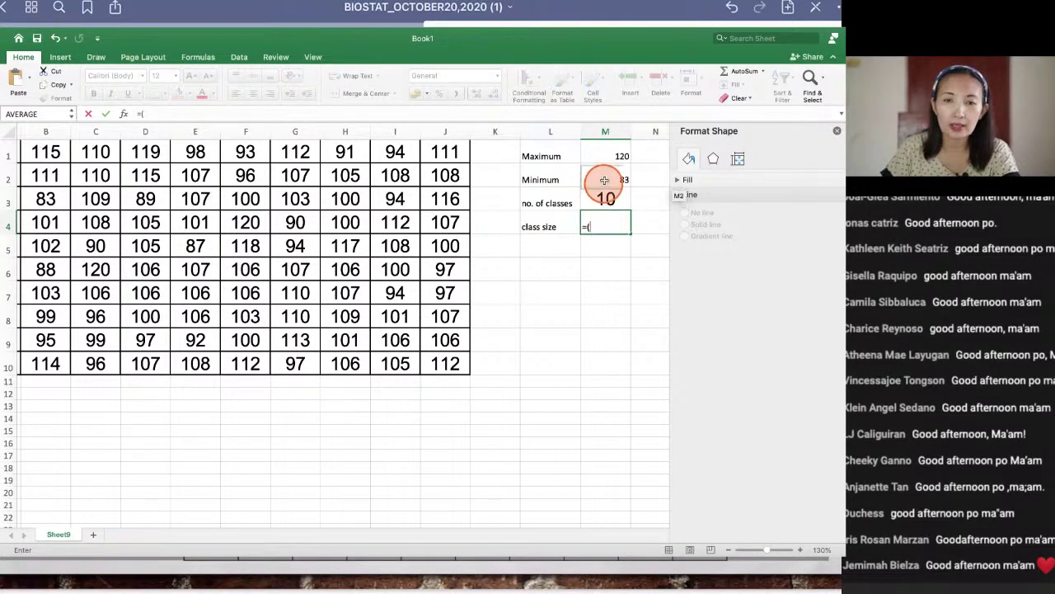
click(611, 156)
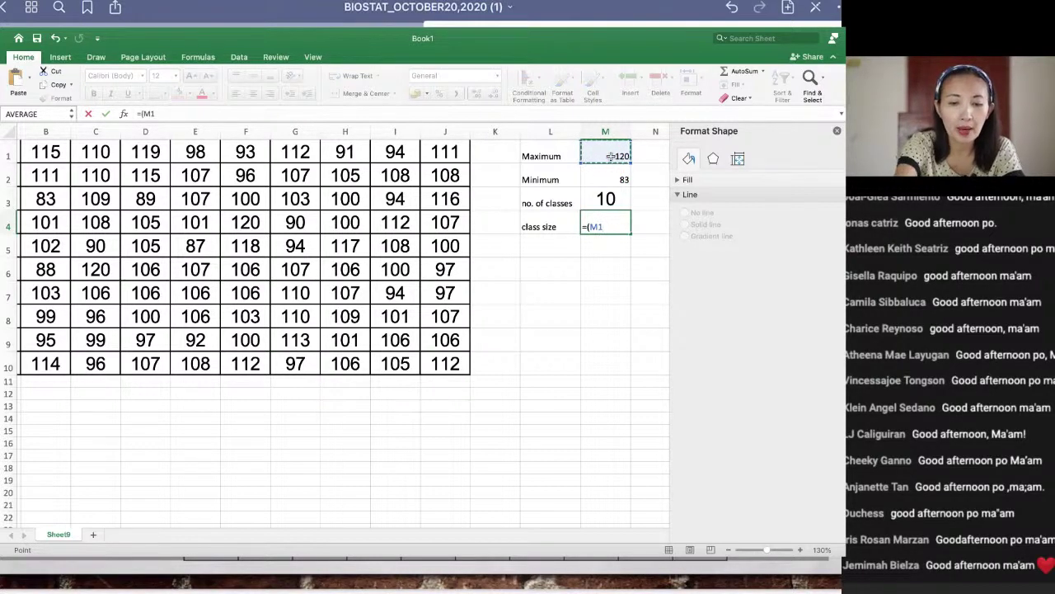
text(-)
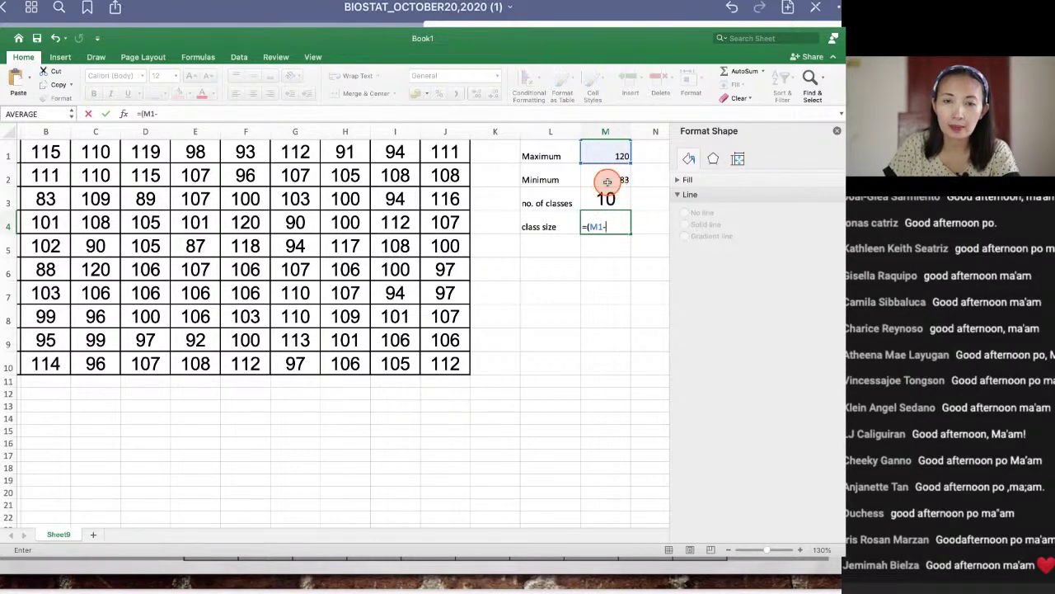
click(607, 181)
text()/)
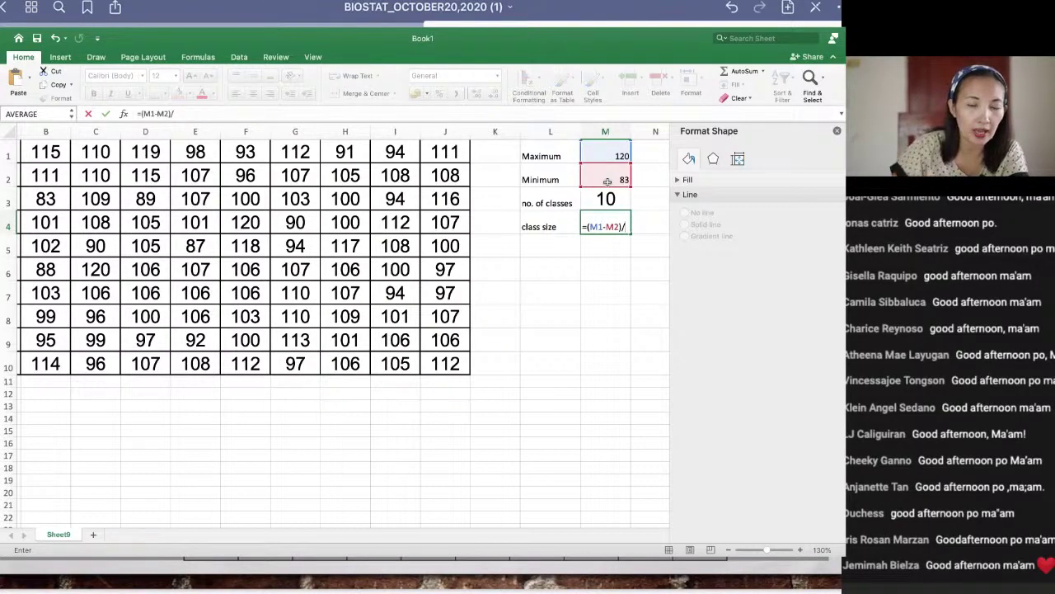
click(606, 199)
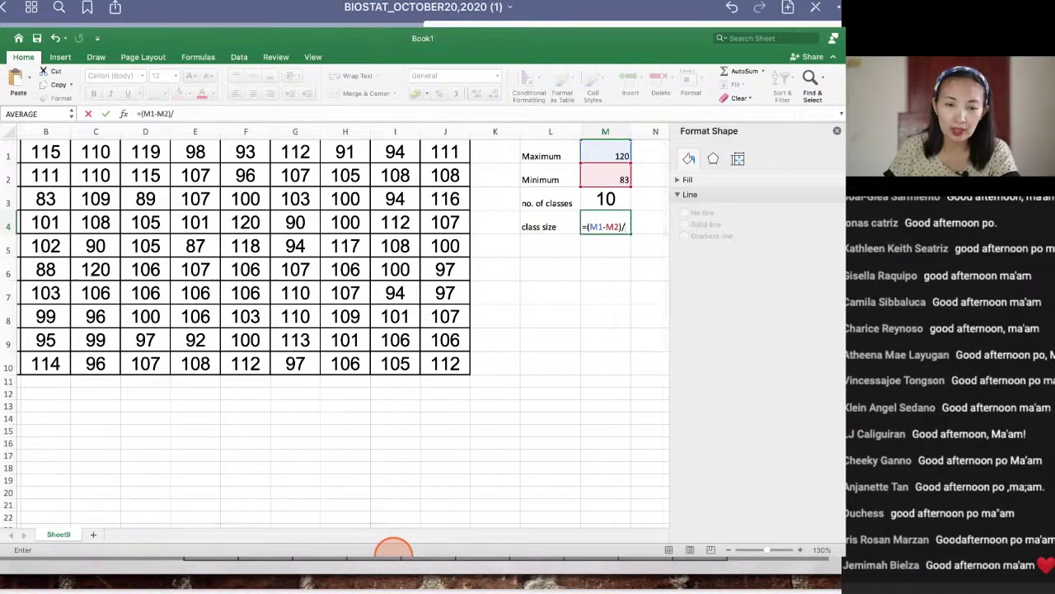
mouse_move(350, 551)
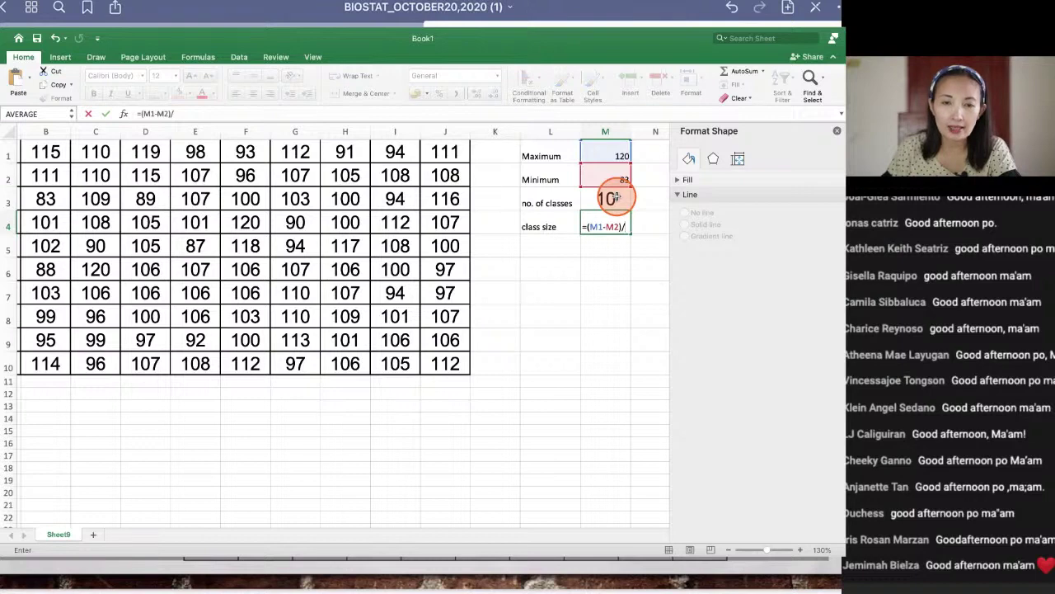
text(0)
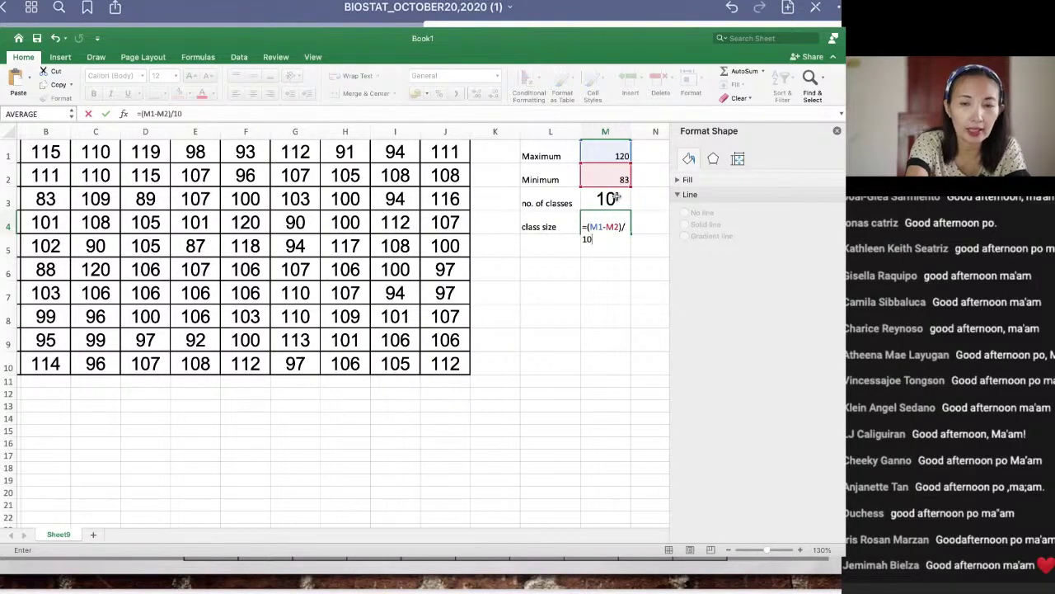
key(Return)
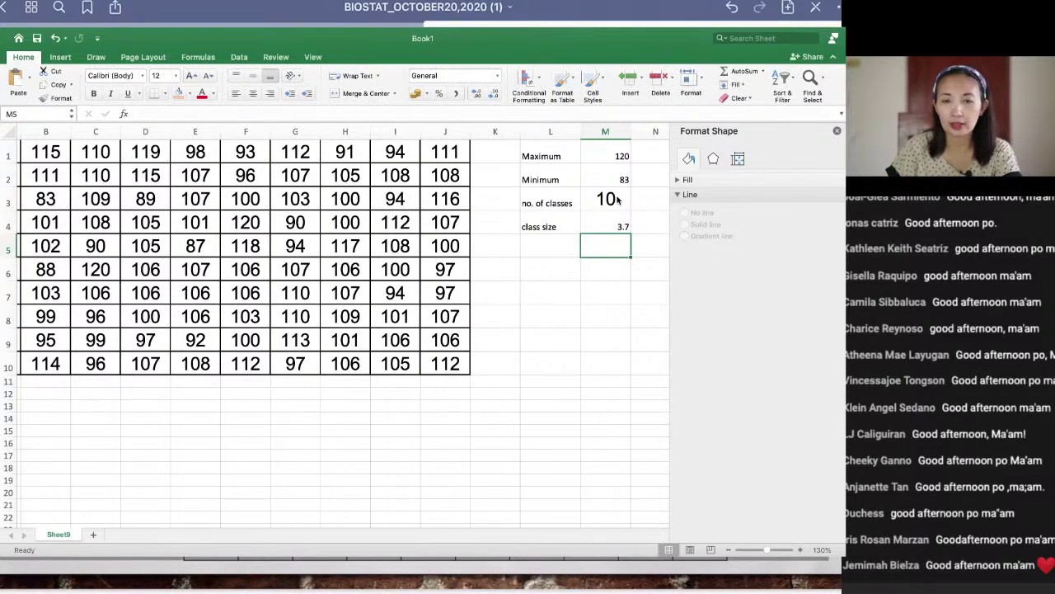
Step: Enter 4 in cell M5 as the rounded-up class size
click(608, 250)
scroll(608, 250, left, 2)
scroll(608, 250, right, 5)
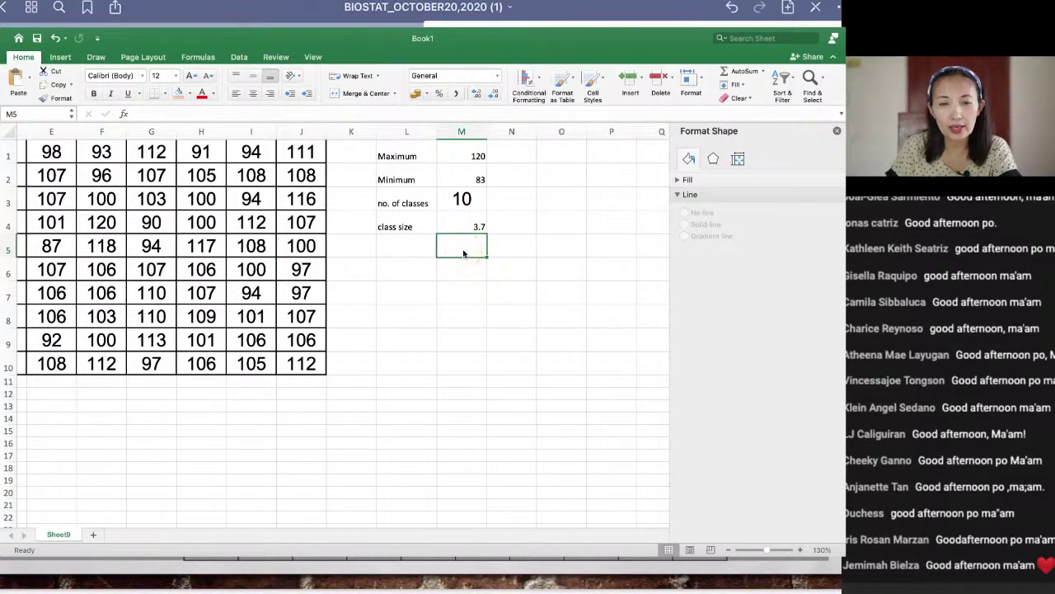
click(463, 254)
text(4)
click(484, 299)
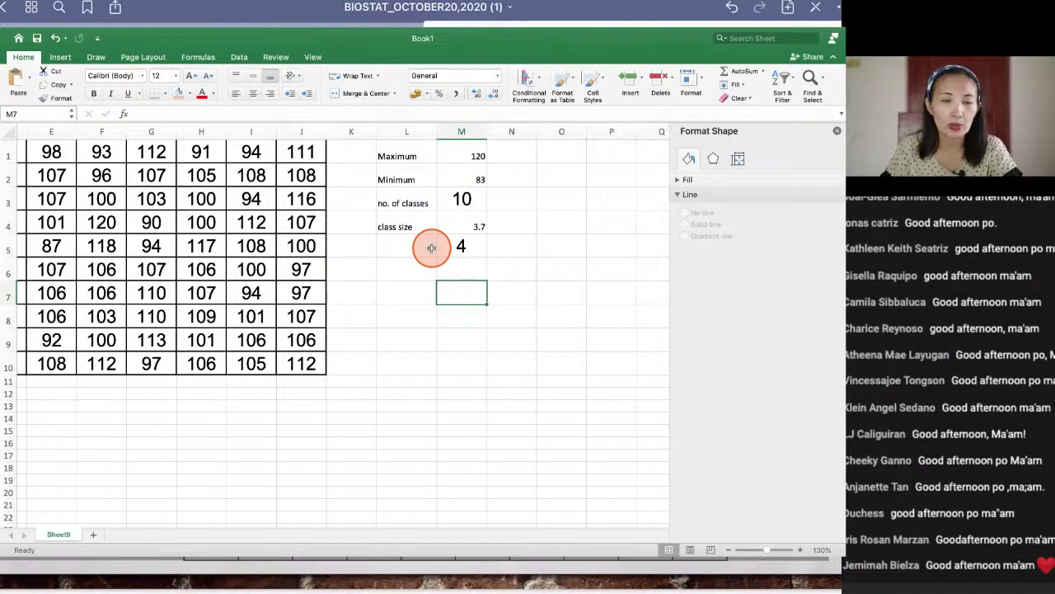
Step: Enter the heading "Lower Class Limits" in cell P1
scroll(432, 248, right, 2)
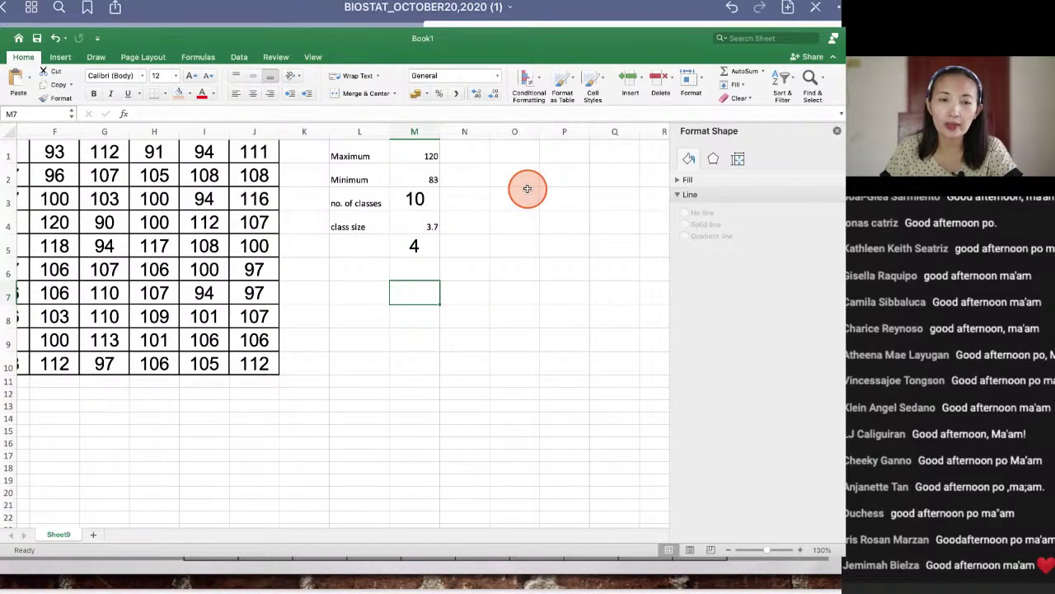
scroll(270, 453, right, 1)
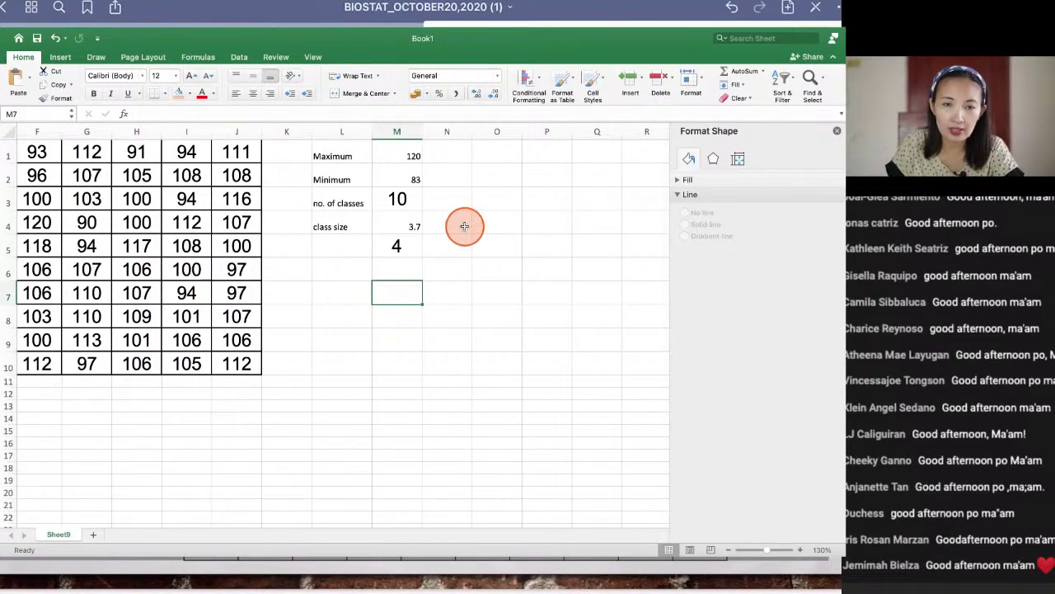
scroll(464, 226, right, 2)
scroll(465, 226, down, 1)
scroll(464, 226, up, 1)
scroll(465, 226, right, 1)
click(479, 155)
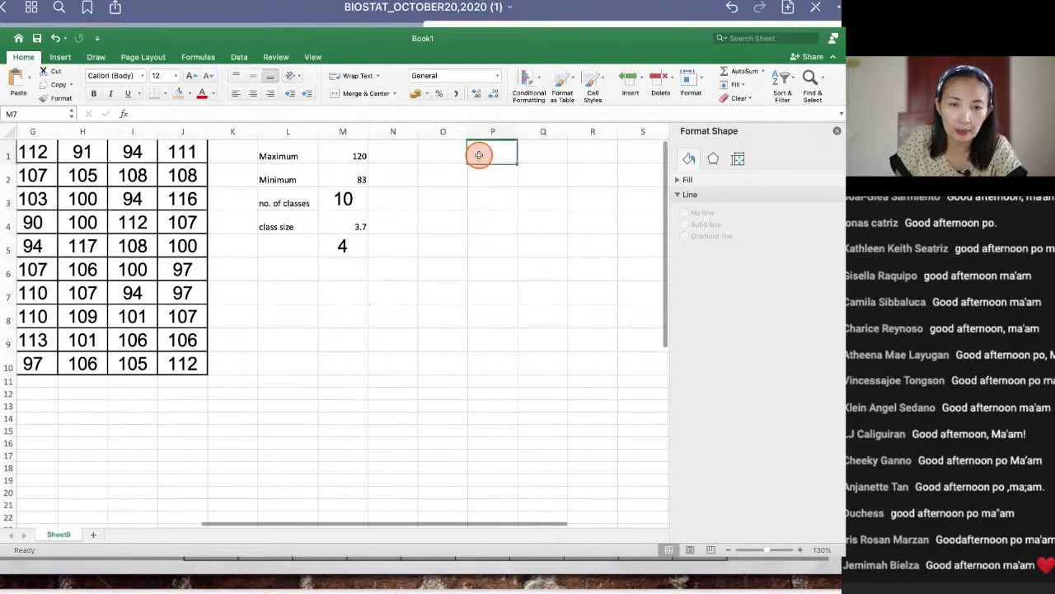
text(Lo)
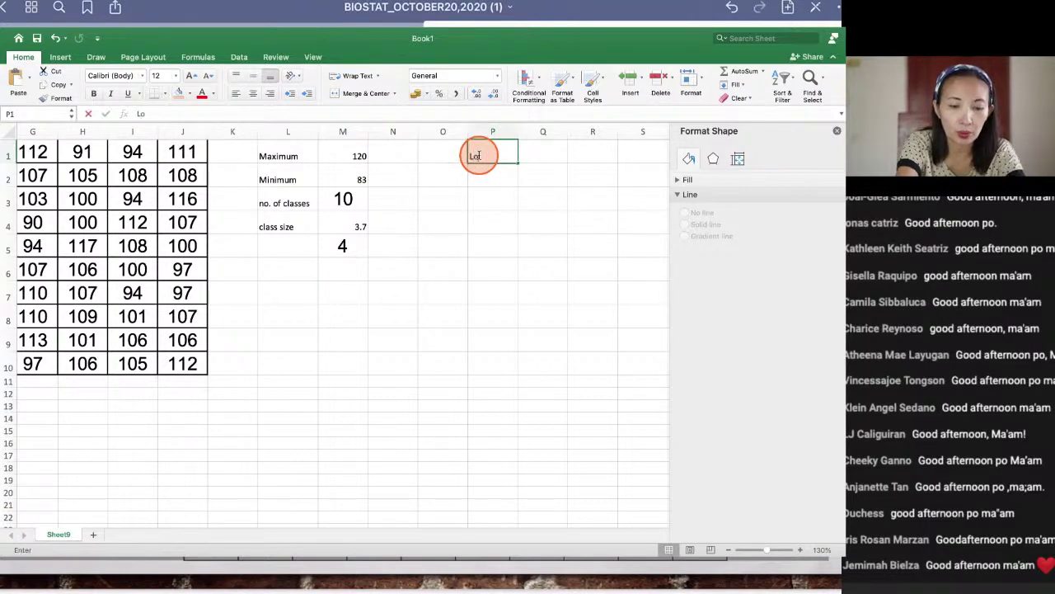
text(wer C)
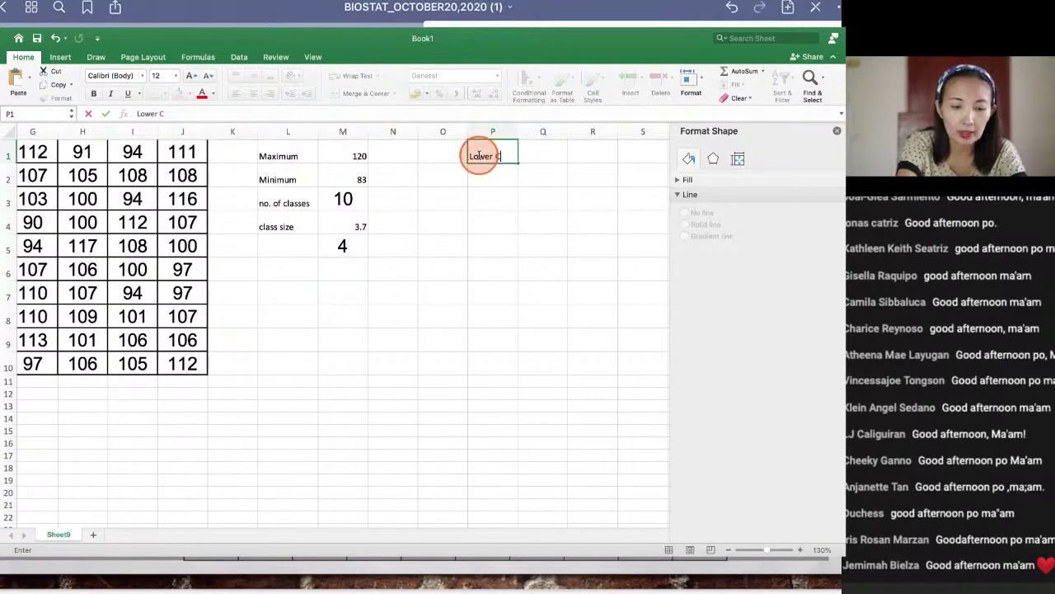
text(lass Limits)
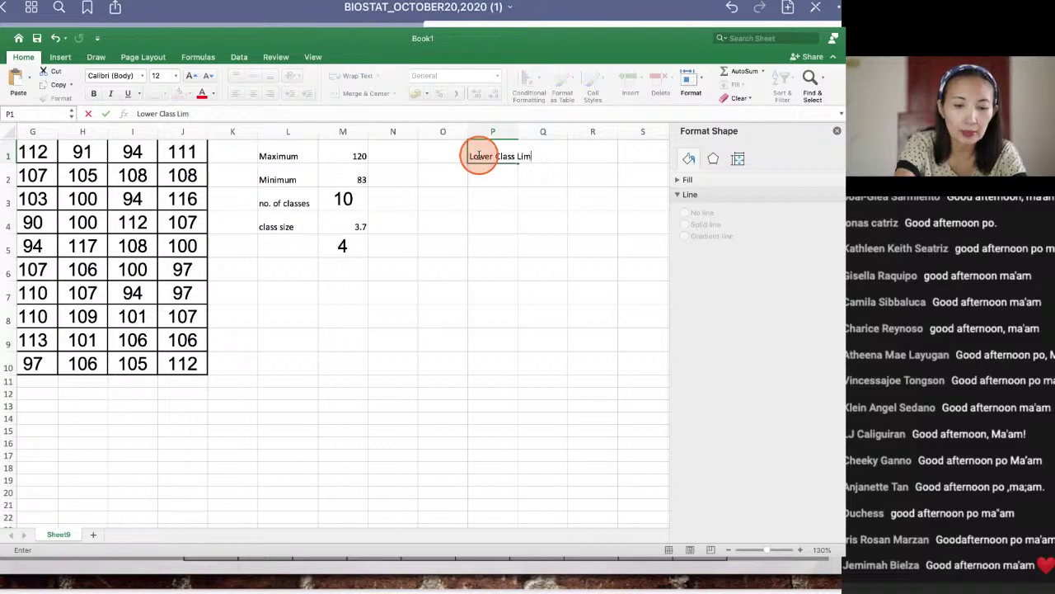
click(489, 240)
Step: Widen columns P and Q to fit their headings and enter "Upper Class Limits" in cell Q1
scroll(494, 238, down, 1)
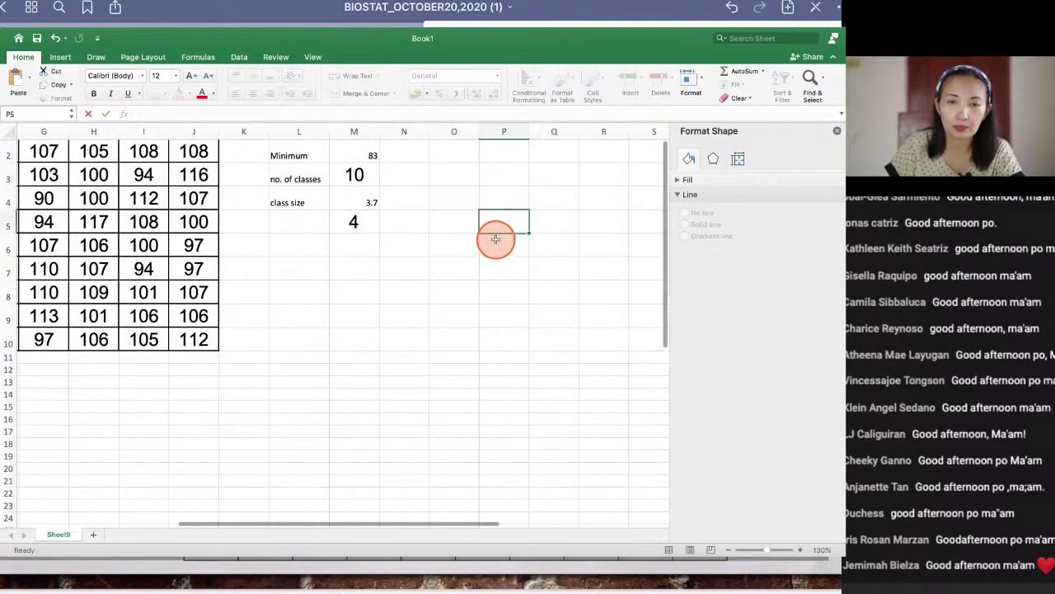
scroll(495, 238, up, 1)
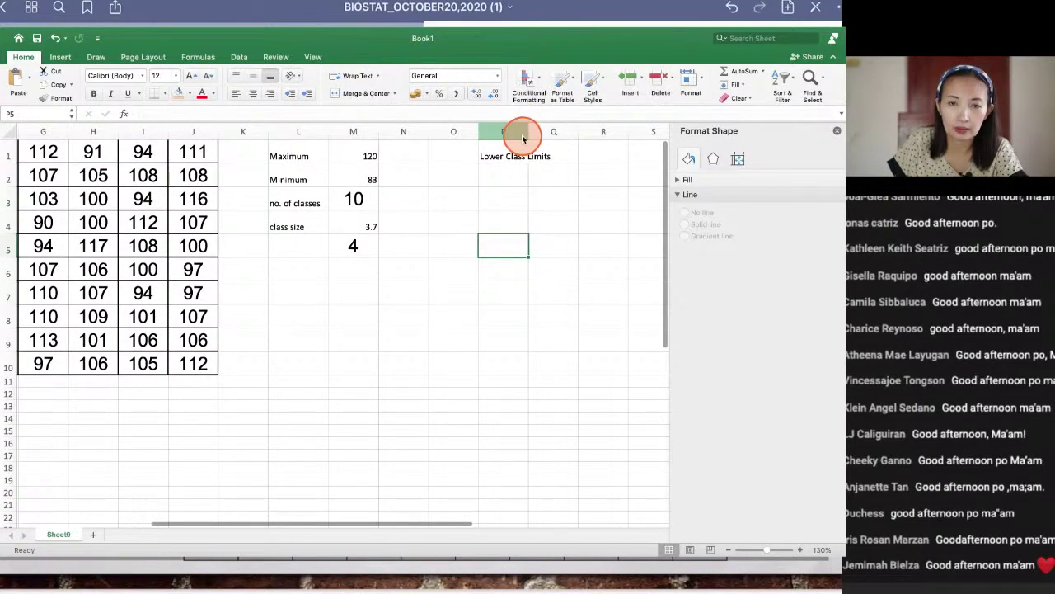
drag(522, 139, 571, 151)
scroll(583, 144, right, 1)
click(571, 152)
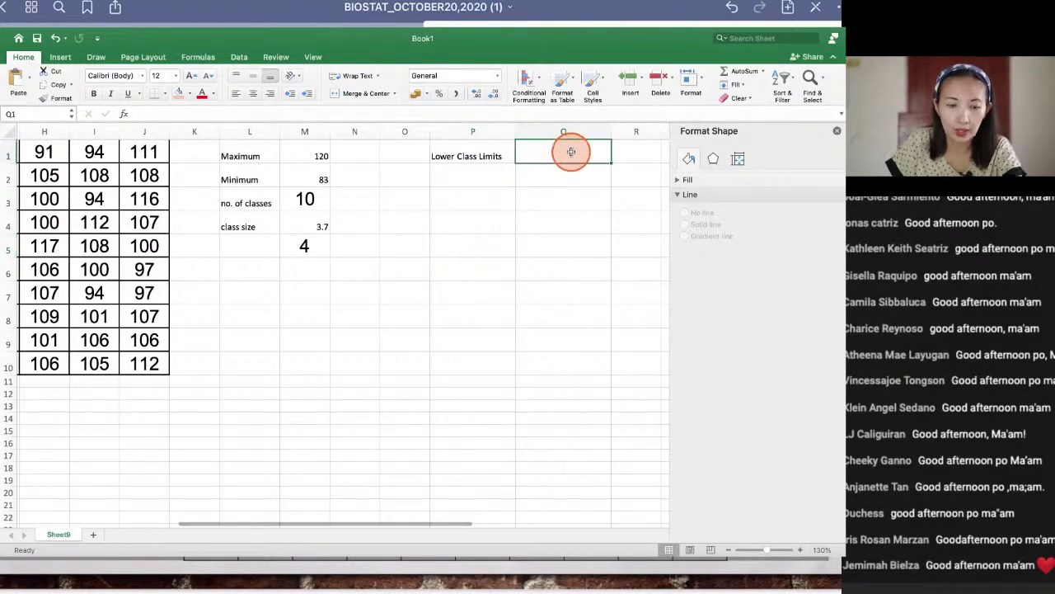
text(Upper)
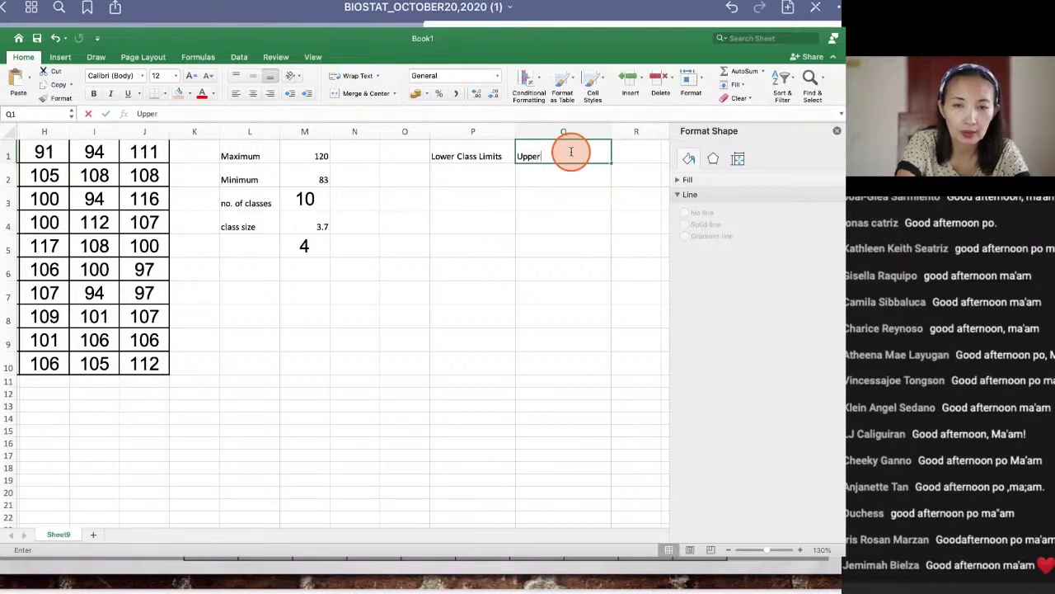
text( Class Limit)
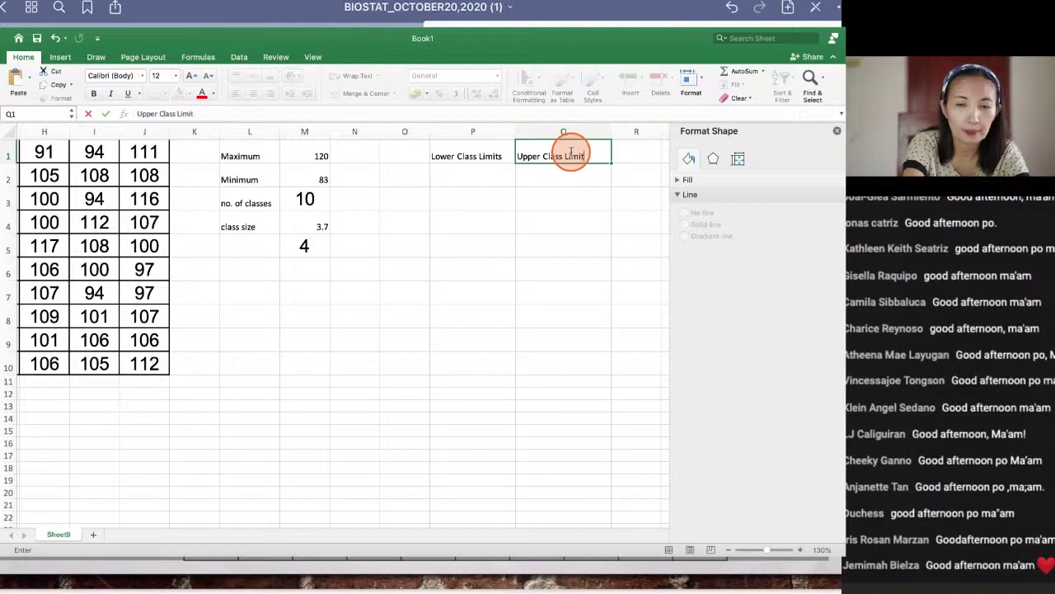
text(s)
Step: Enter 83 as the first lower class limit in P2, switching to OBS to hide Display Capture and check the problem statement before returning to Excel
click(482, 178)
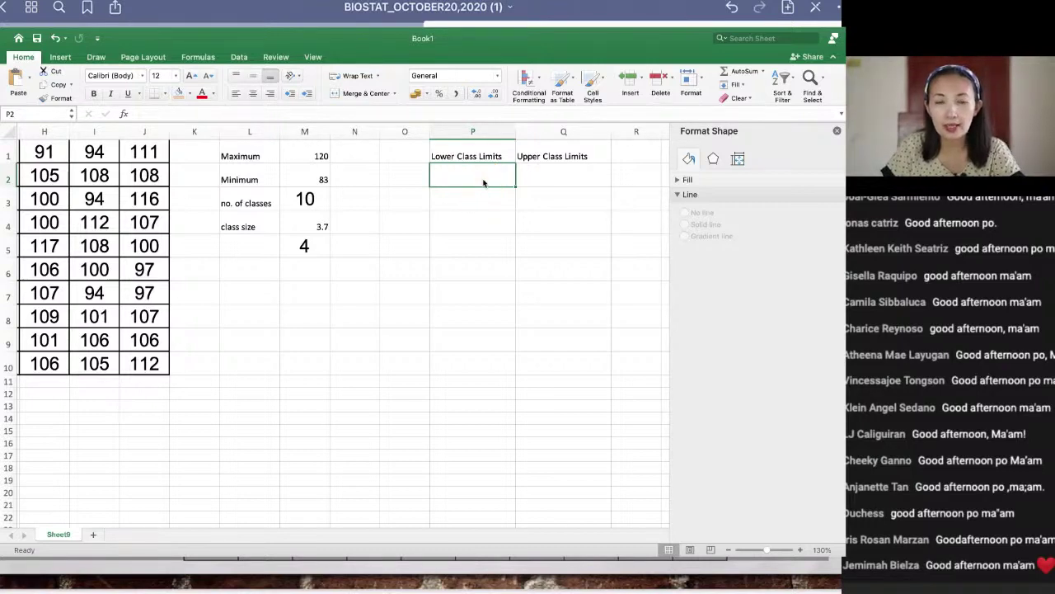
text(83)
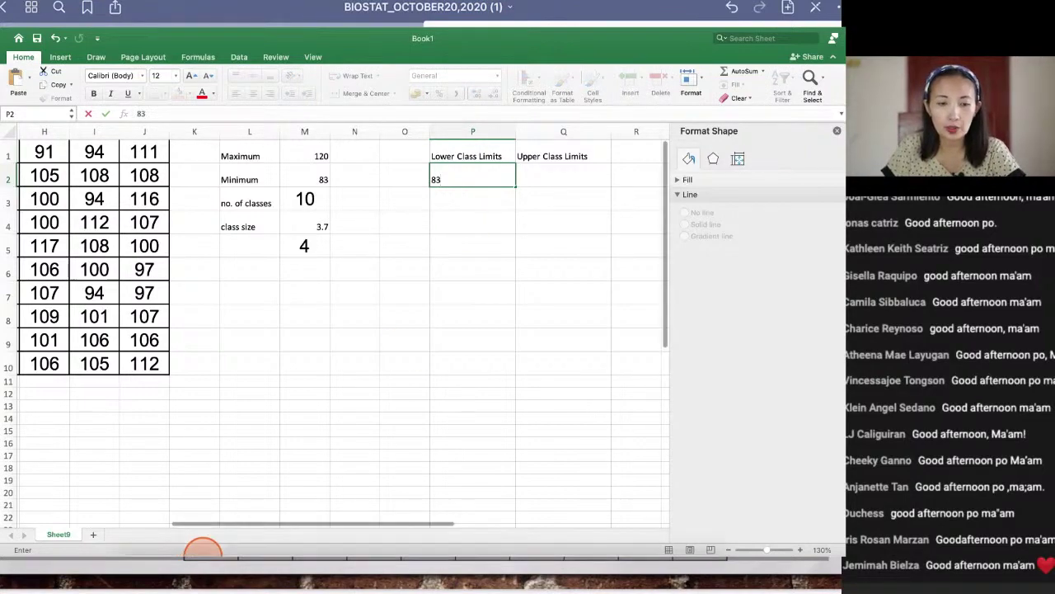
mouse_move(222, 544)
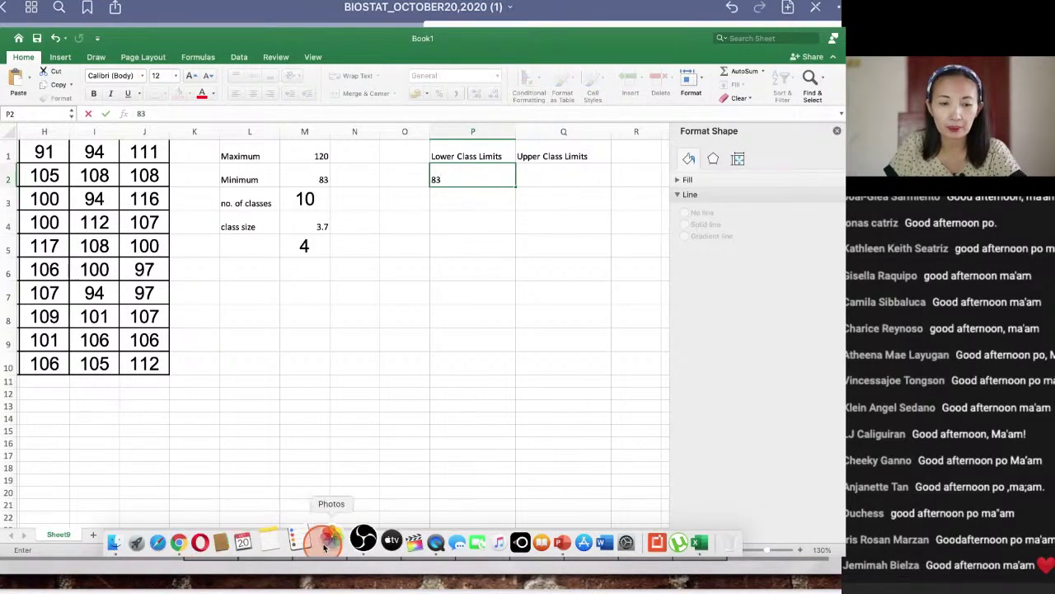
click(350, 540)
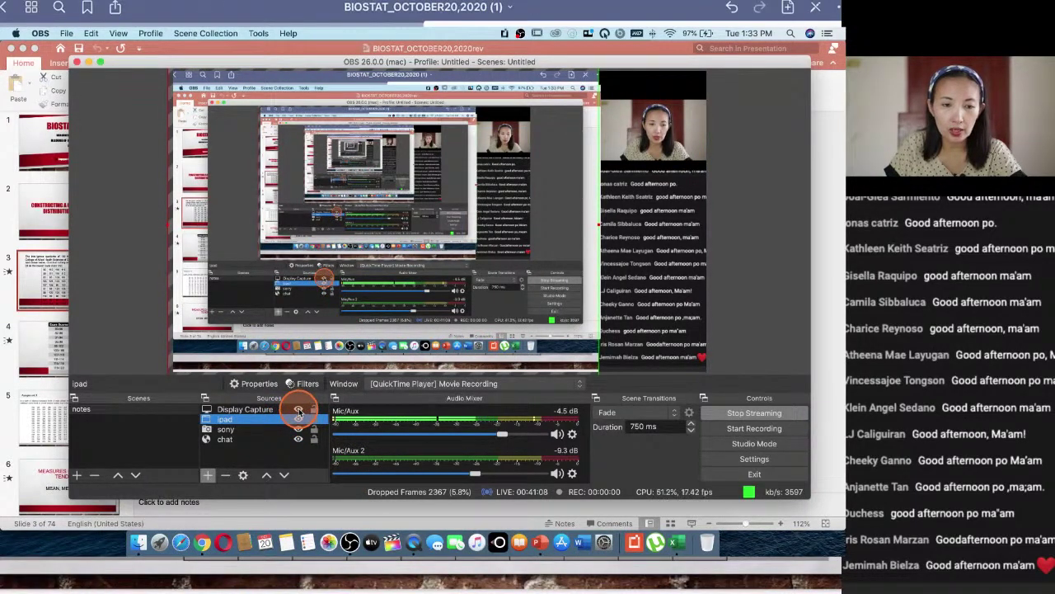
click(298, 409)
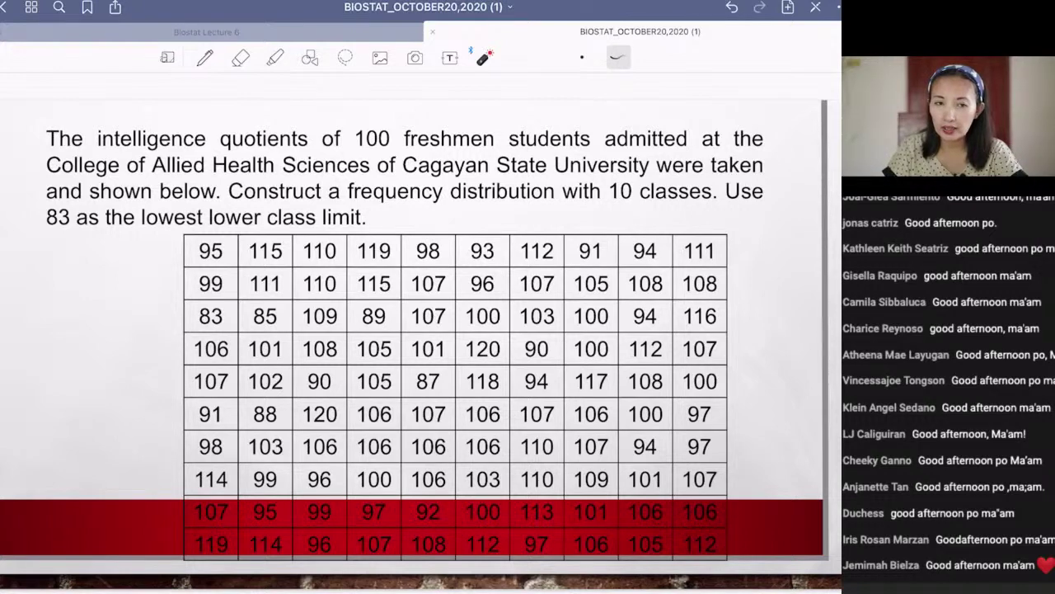
mouse_move(73, 193)
mouse_down()
mouse_move(95, 224)
mouse_move(50, 216)
mouse_up()
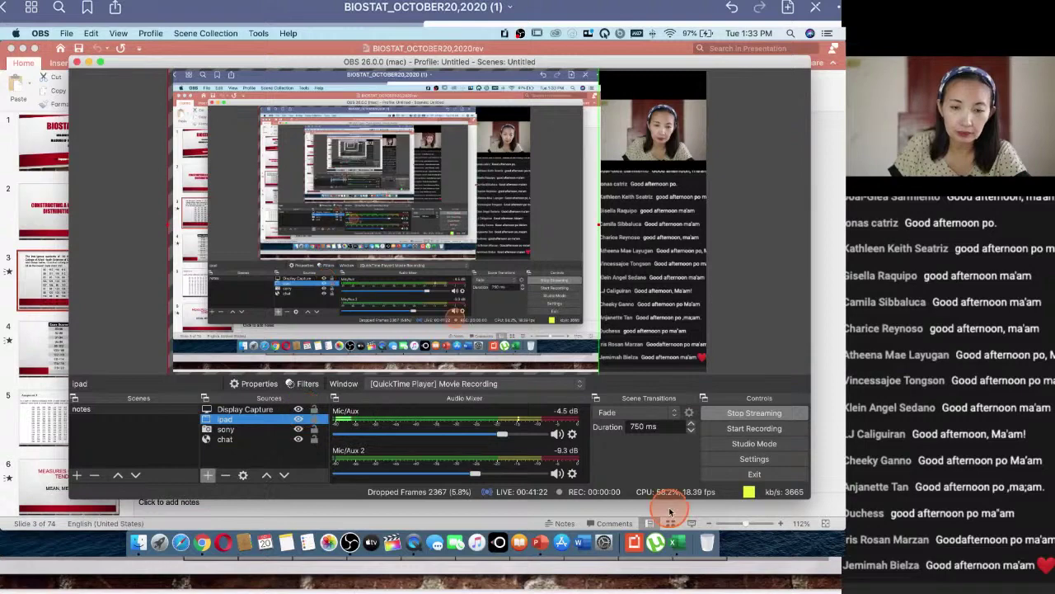
click(683, 545)
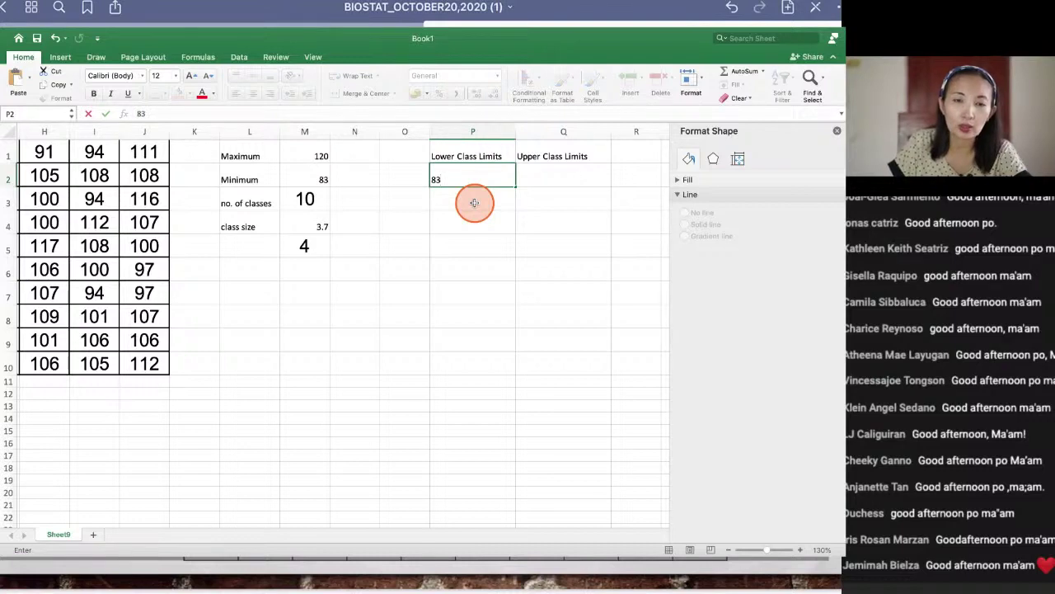
key(Return)
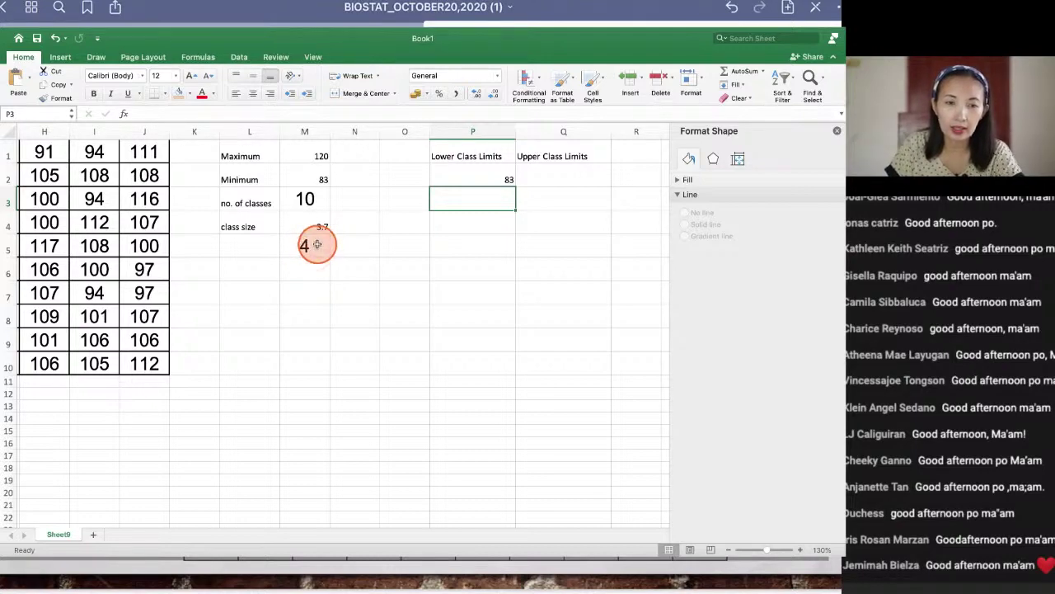
mouse_move(313, 247)
mouse_down()
mouse_move(302, 231)
mouse_move(305, 248)
mouse_up()
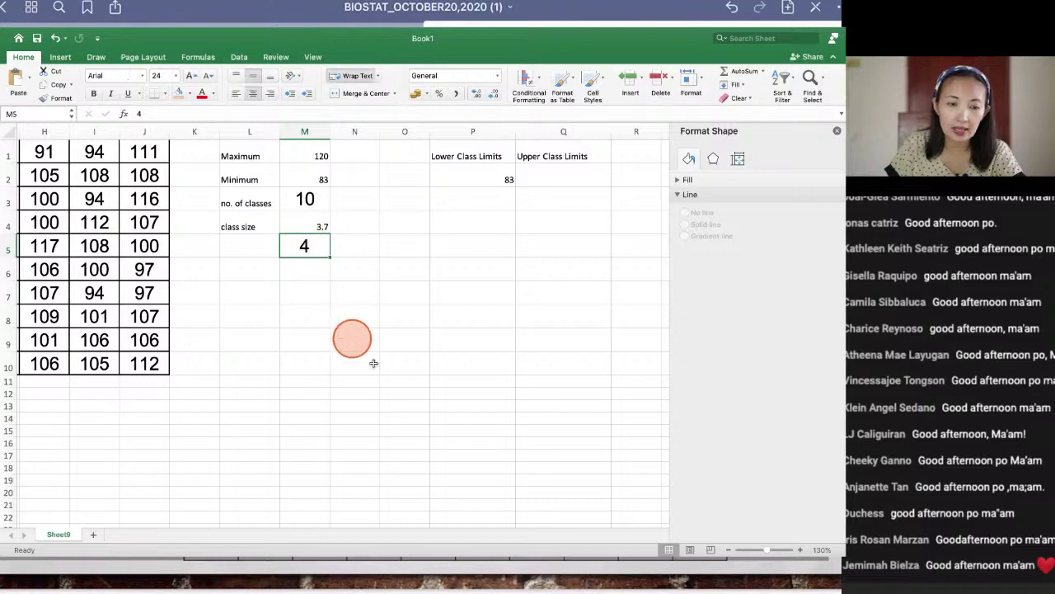
drag(440, 459, 305, 268)
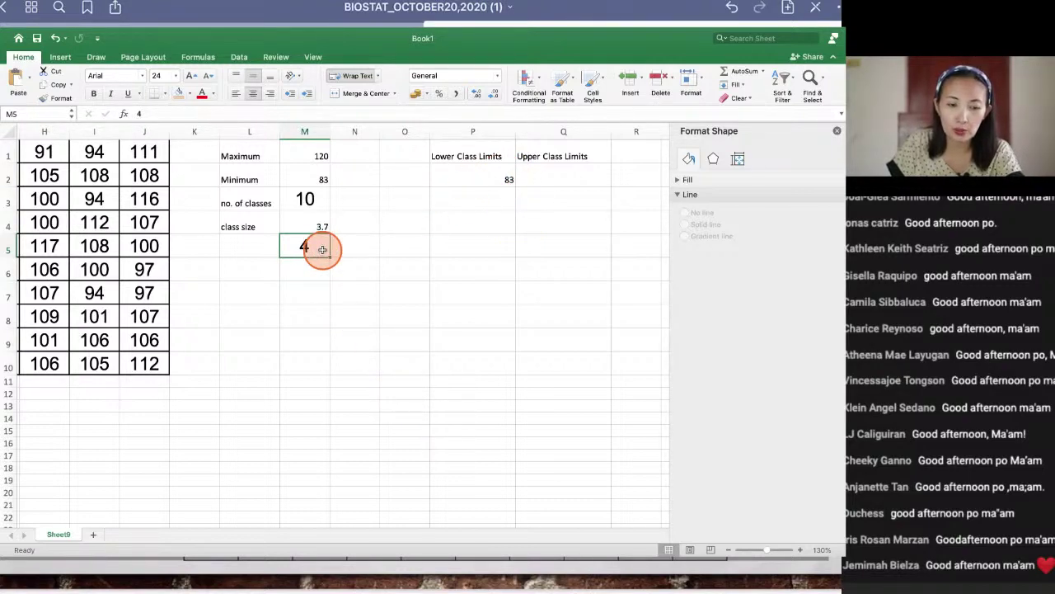
mouse_move(323, 249)
mouse_down()
mouse_move(431, 230)
mouse_move(495, 190)
mouse_up()
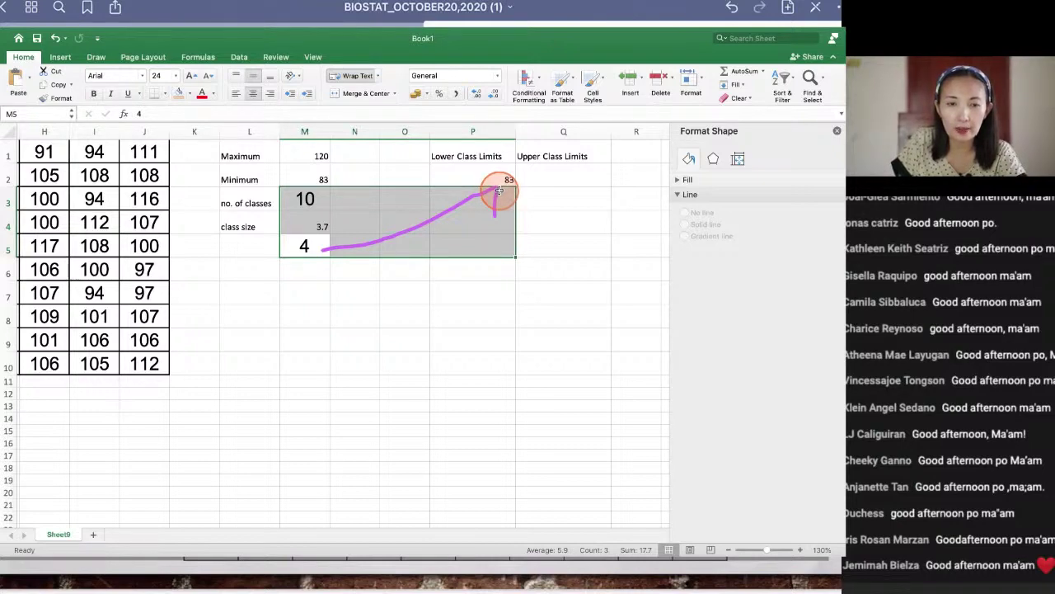
click(499, 204)
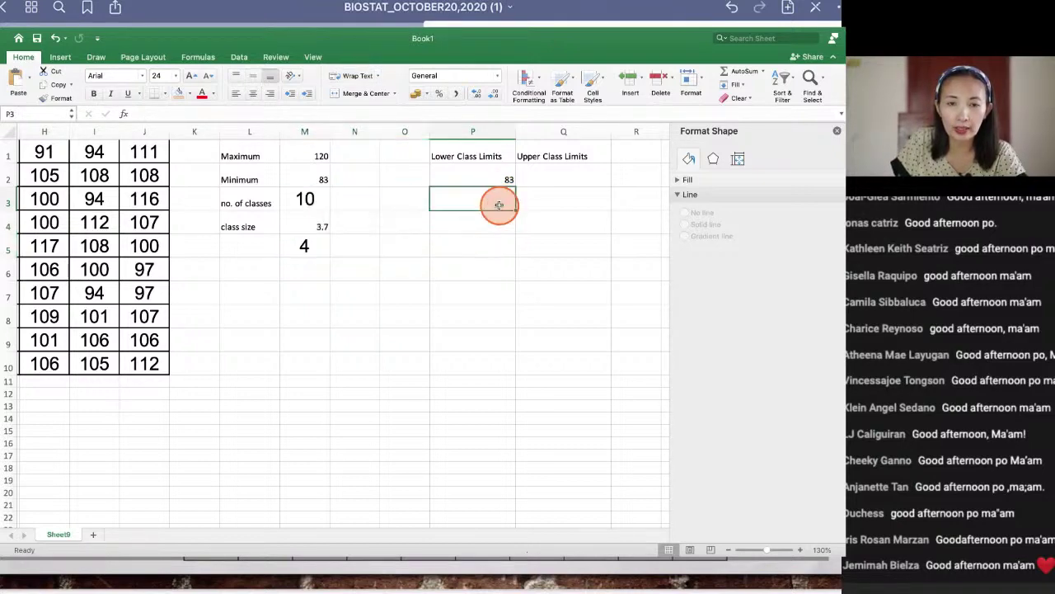
Step: Enter the formula =P2+4 in P3 and fill it down to P11 to generate the remaining lower class limits
text(=)
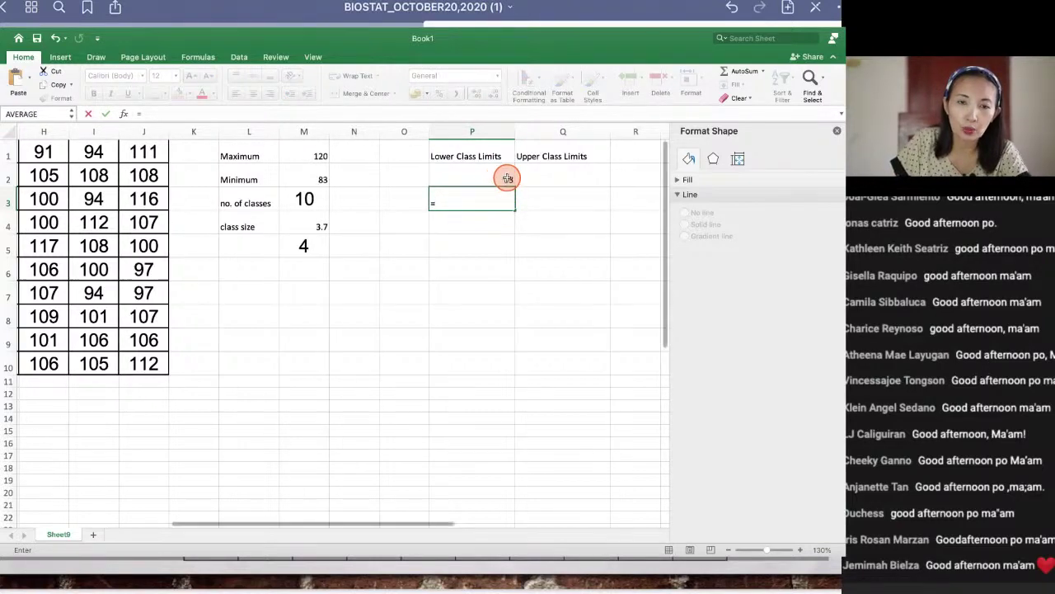
click(500, 181)
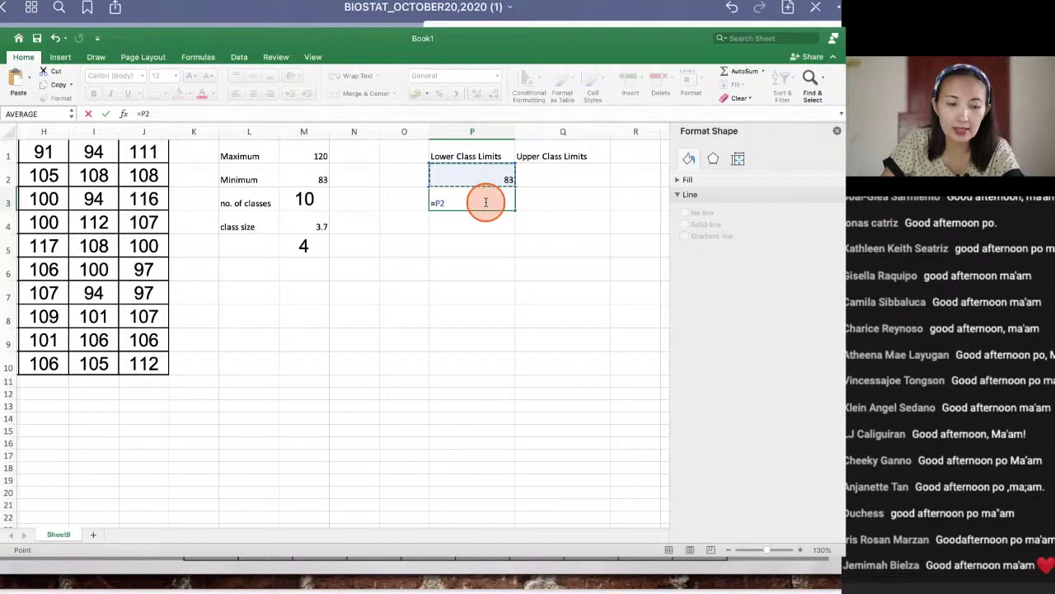
text(+)
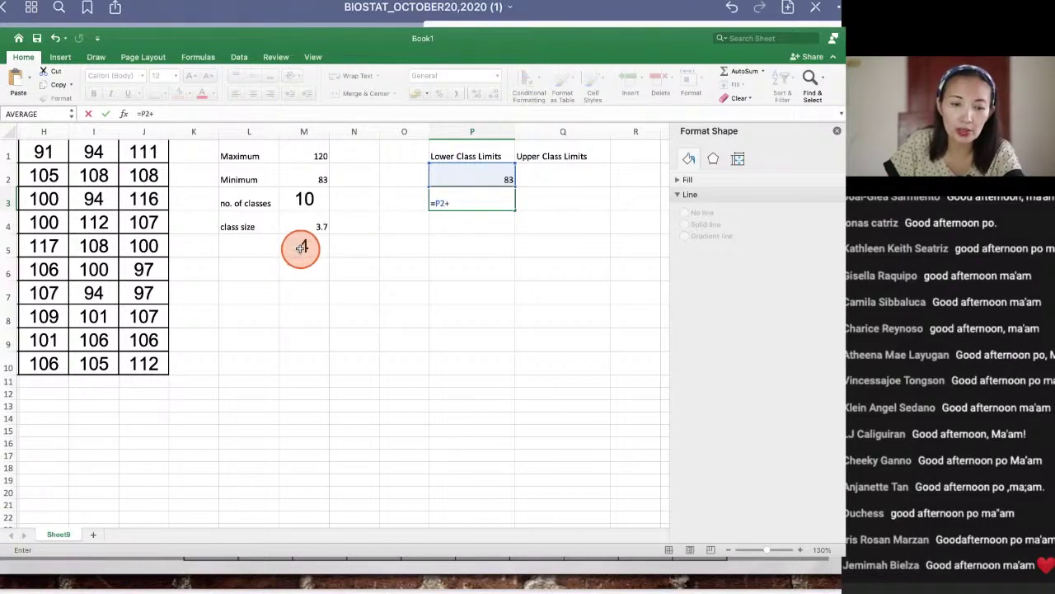
text(4)
key(Return)
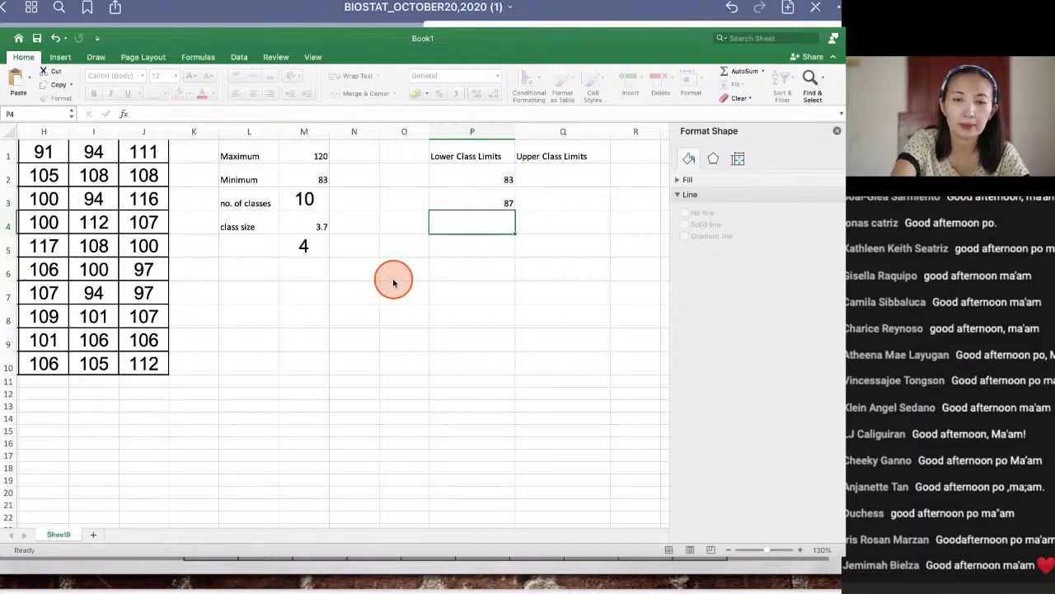
click(509, 204)
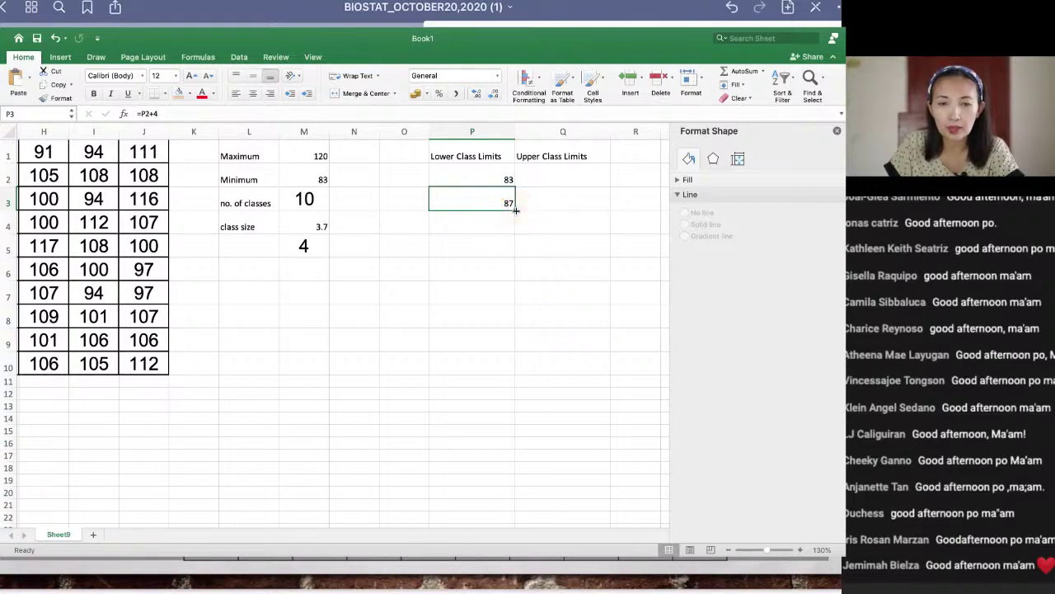
drag(516, 211, 496, 383)
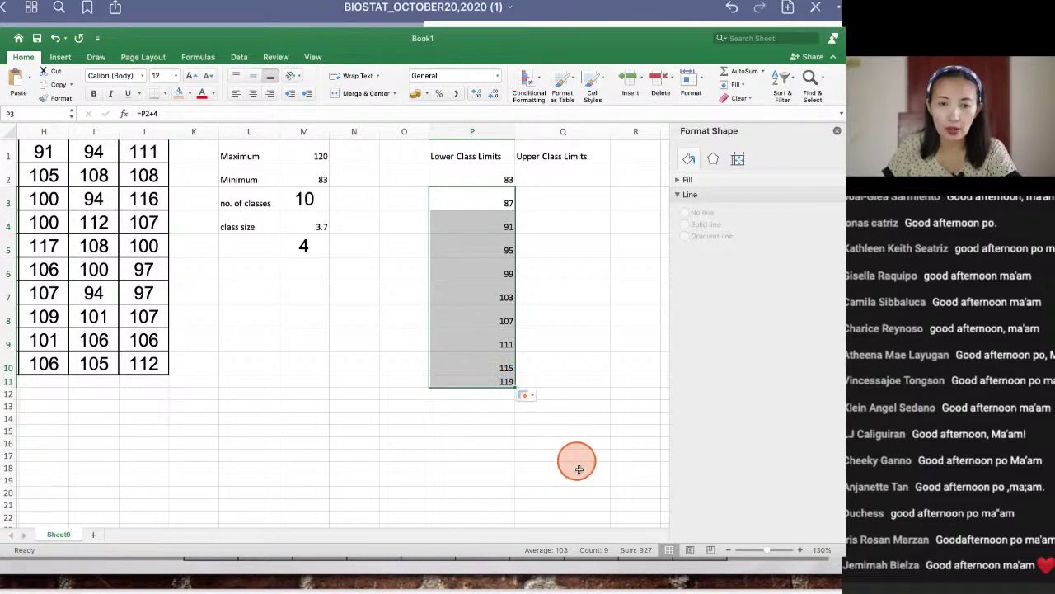
Step: Calculate the upper class limits in Q2 through Q11 using the formula =P2+3, starting in Q2
click(588, 185)
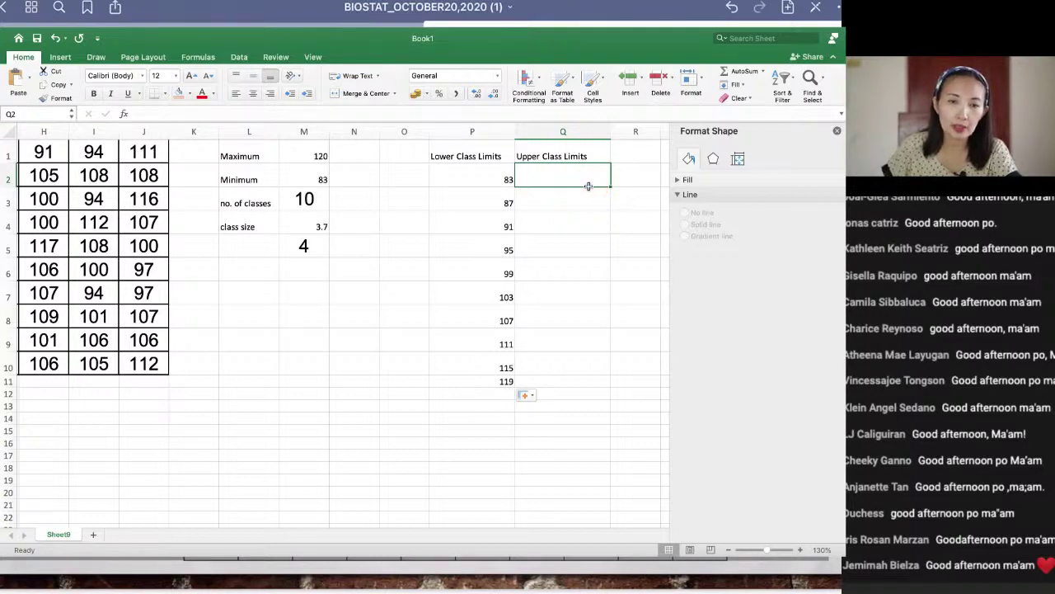
click(577, 173)
click(568, 179)
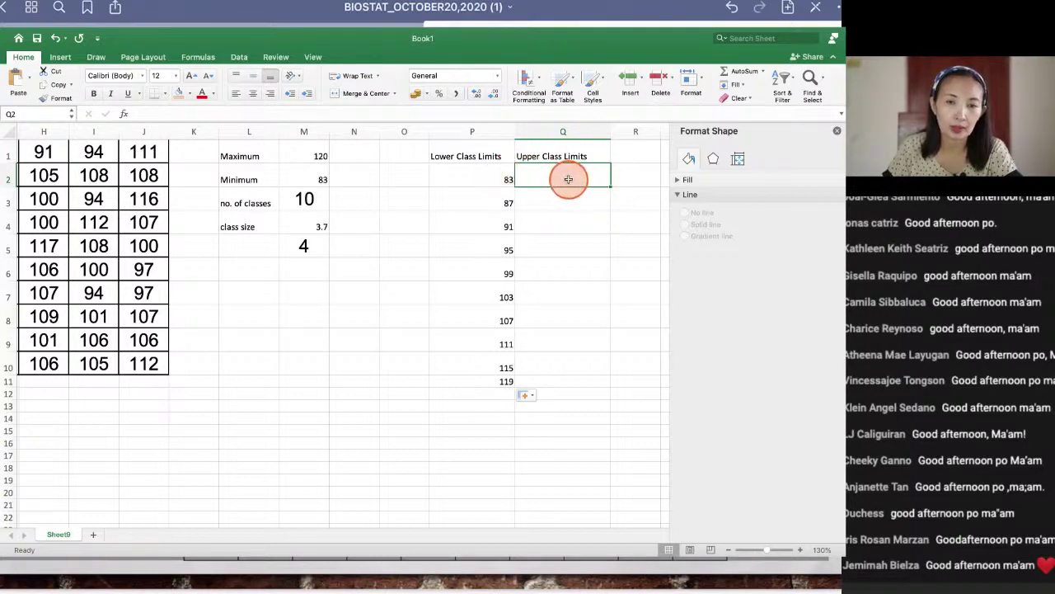
text(=)
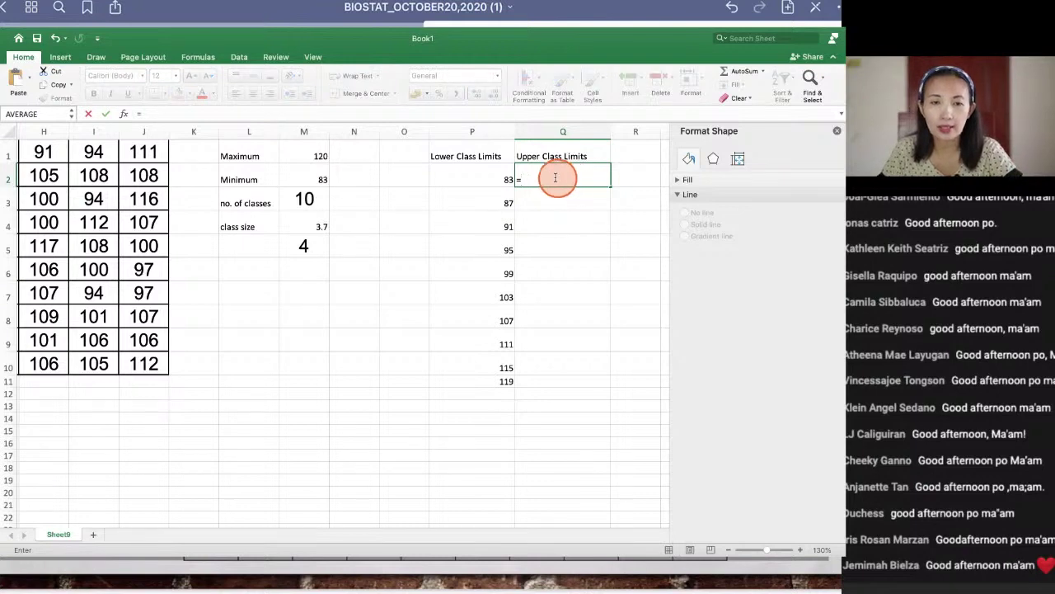
click(495, 176)
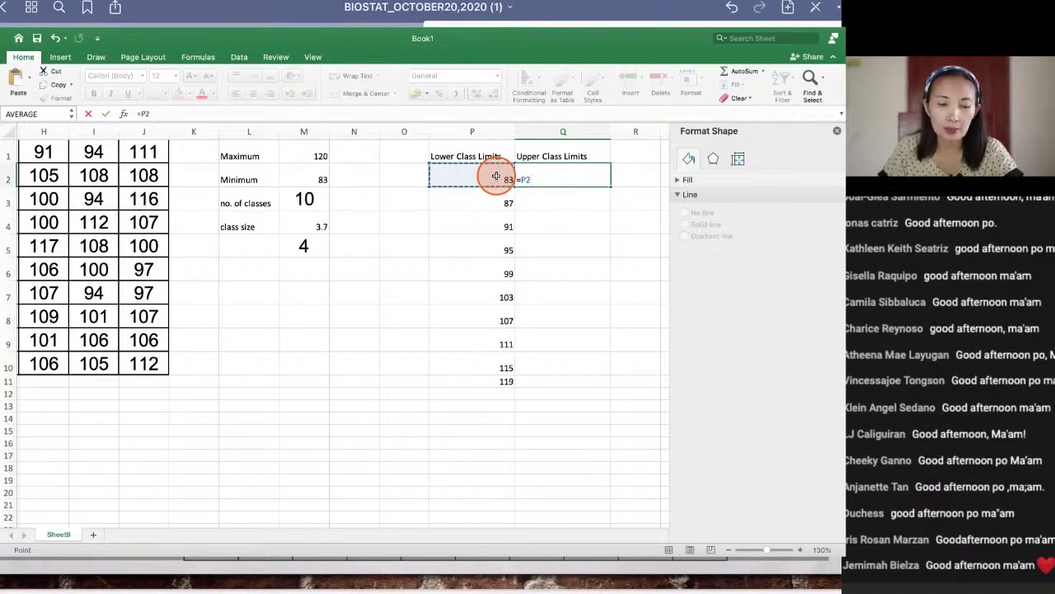
text(+3)
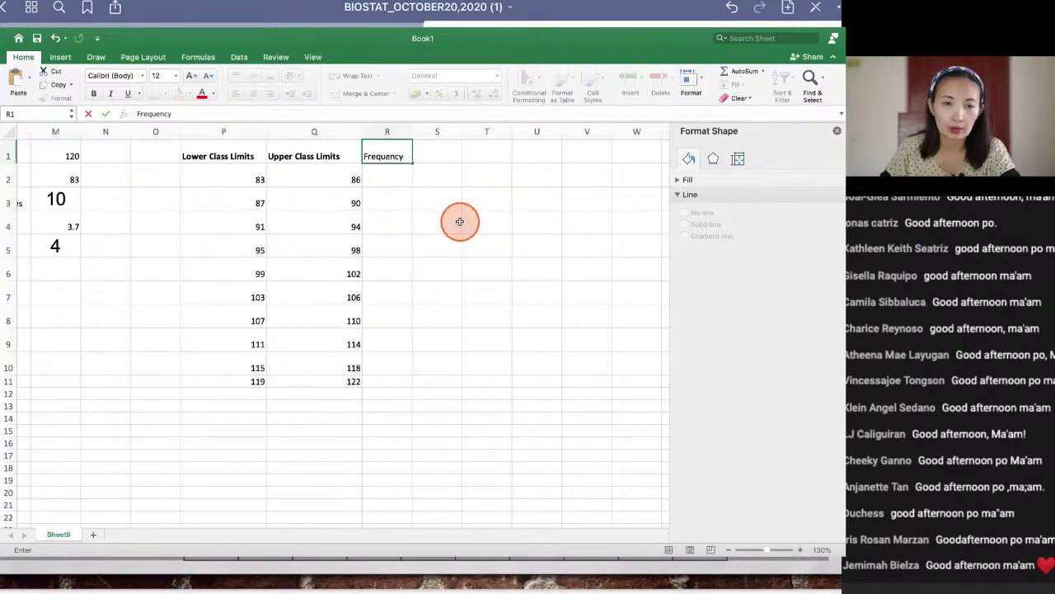
Step: Finish entering the heading "Frequency" in cell R1 and make it bold
click(459, 220)
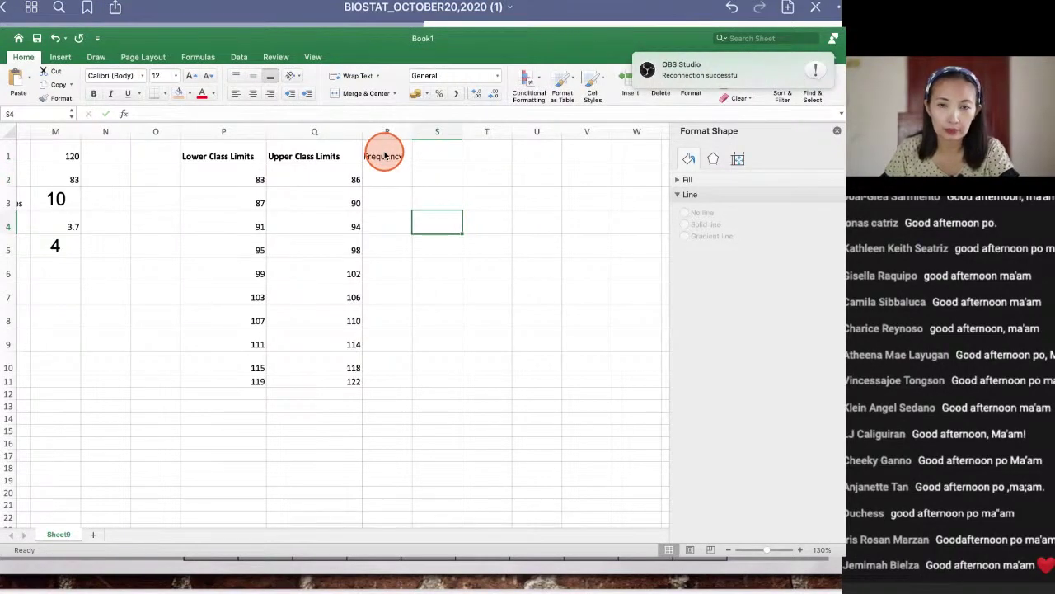
click(385, 155)
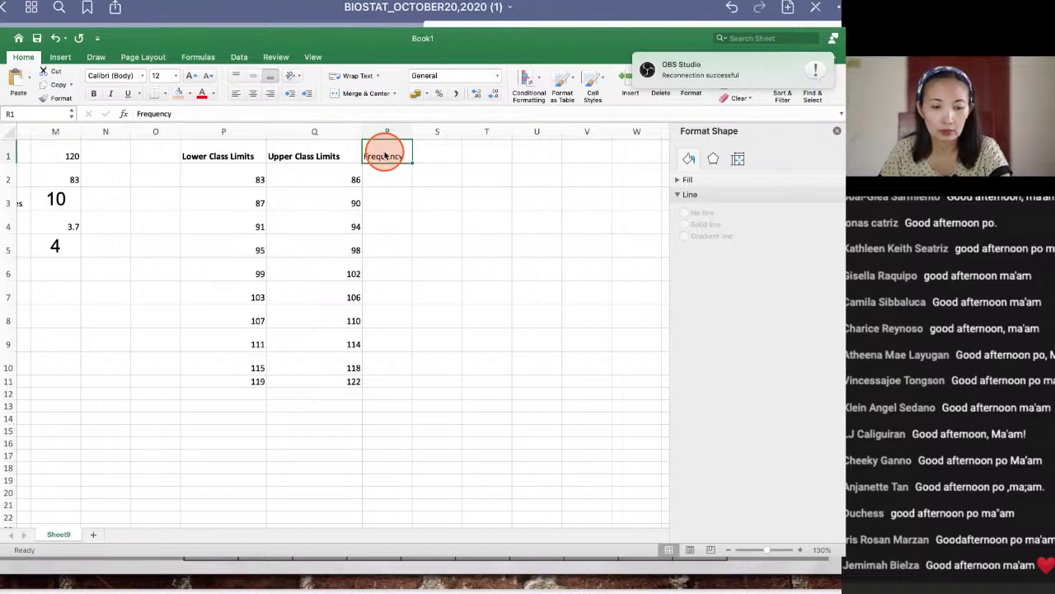
key(super+b)
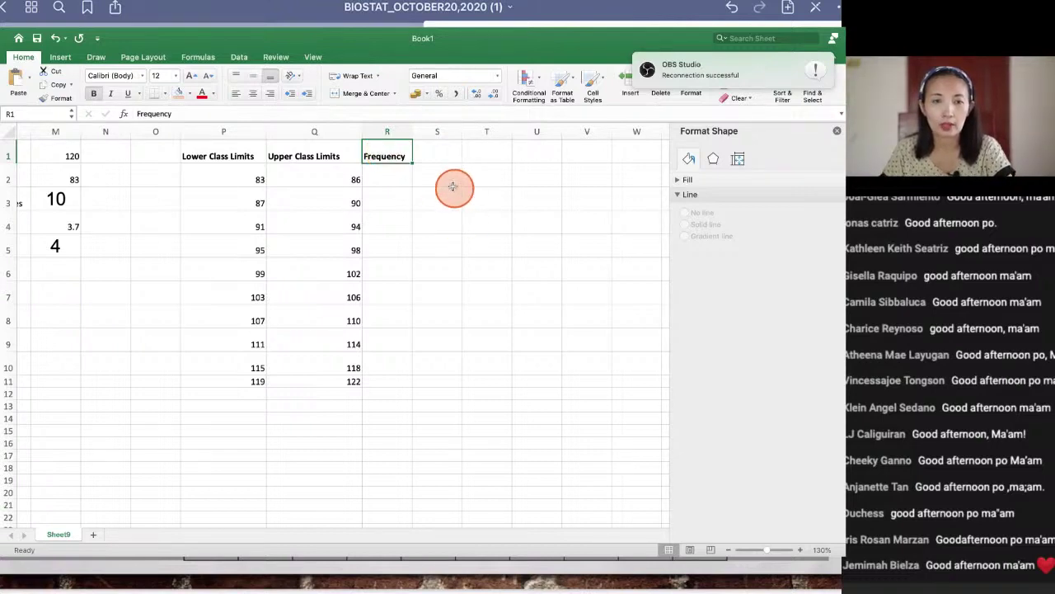
click(452, 185)
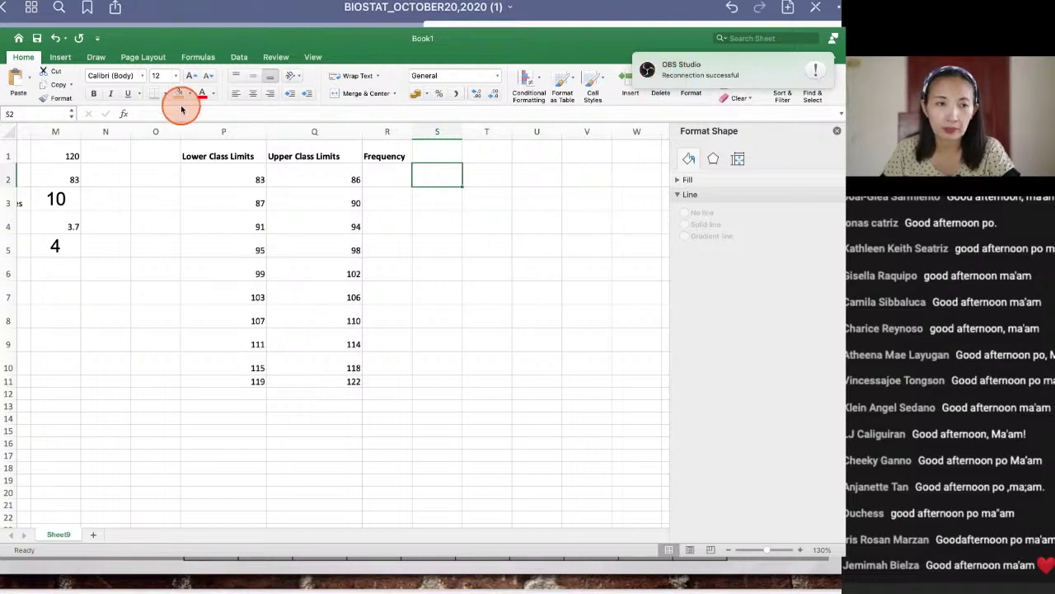
click(63, 60)
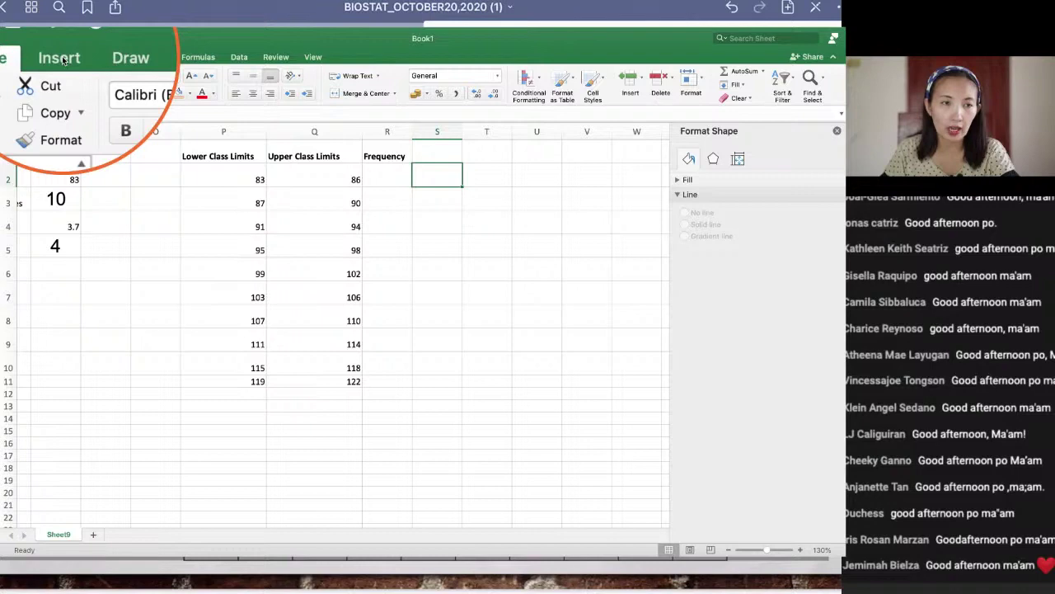
click(62, 59)
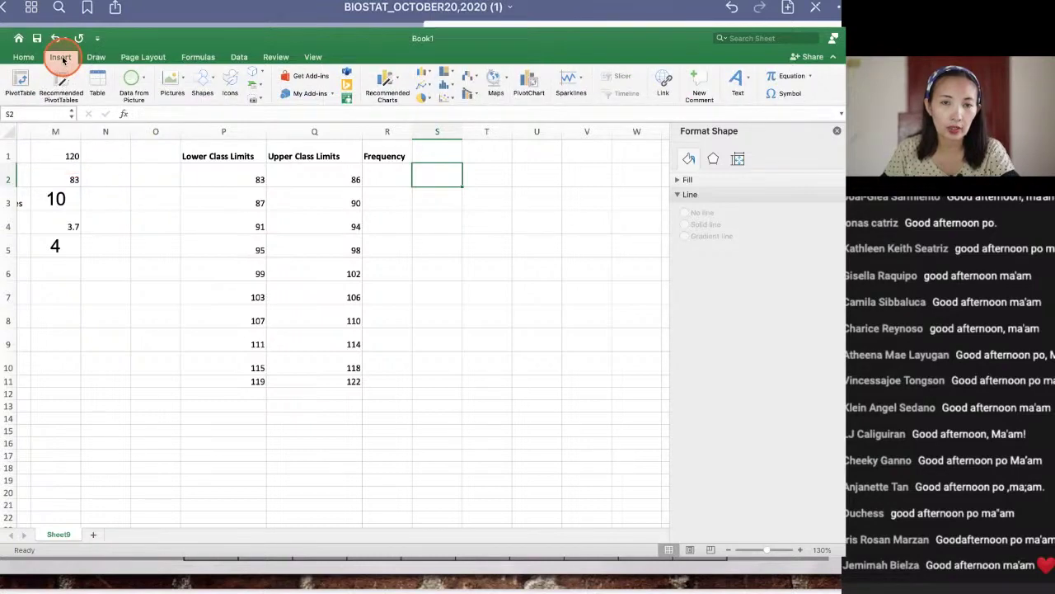
click(63, 59)
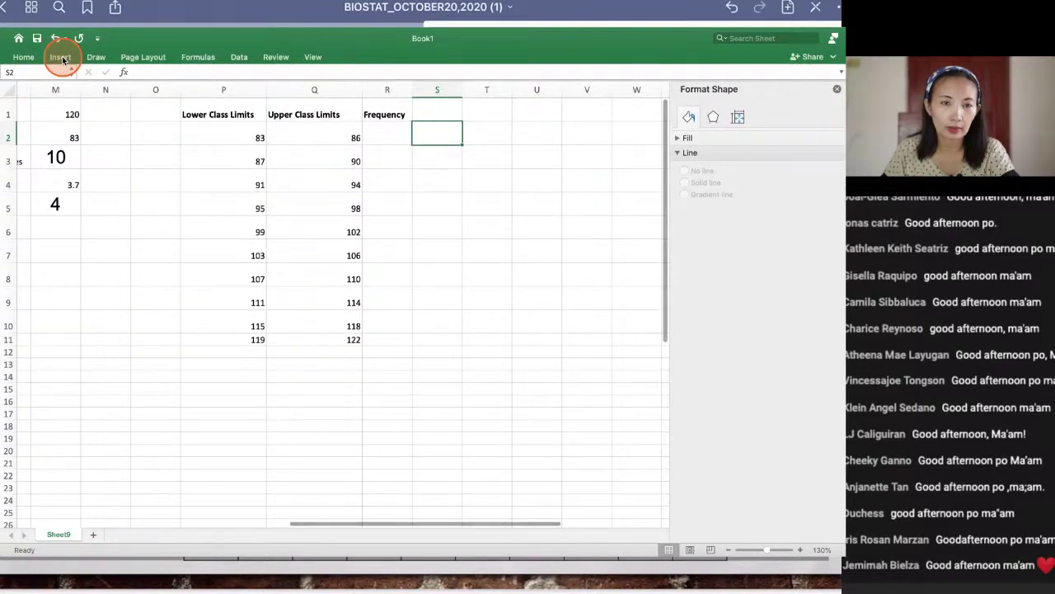
click(63, 59)
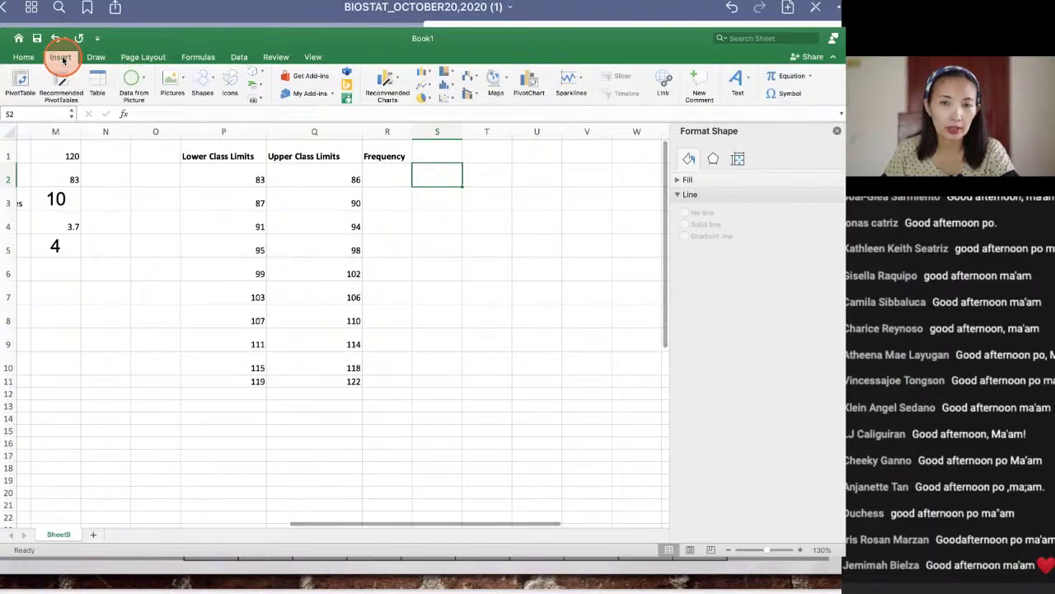
click(165, 95)
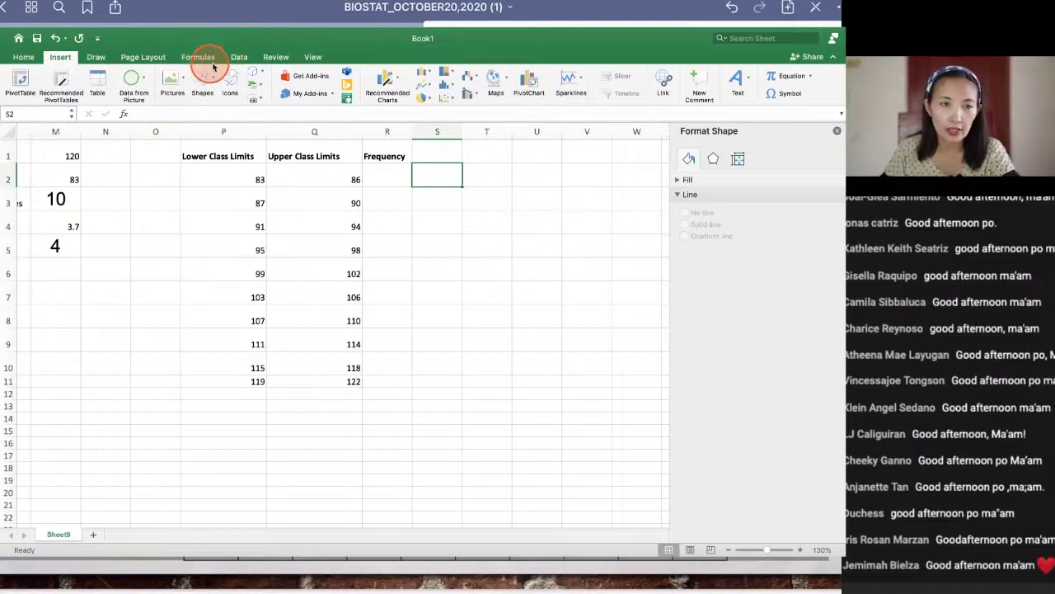
click(238, 56)
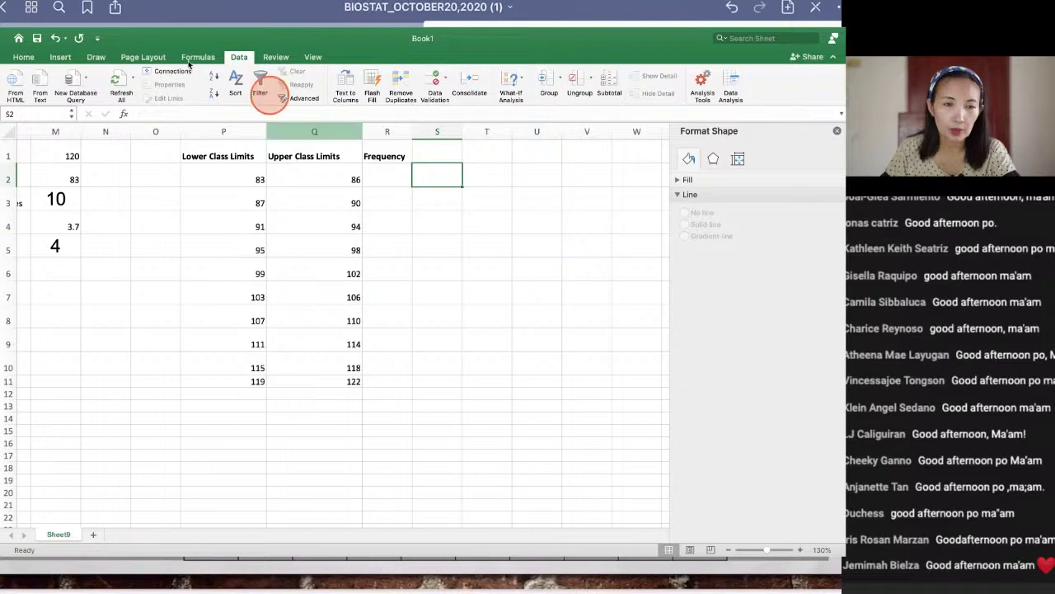
click(440, 241)
click(479, 175)
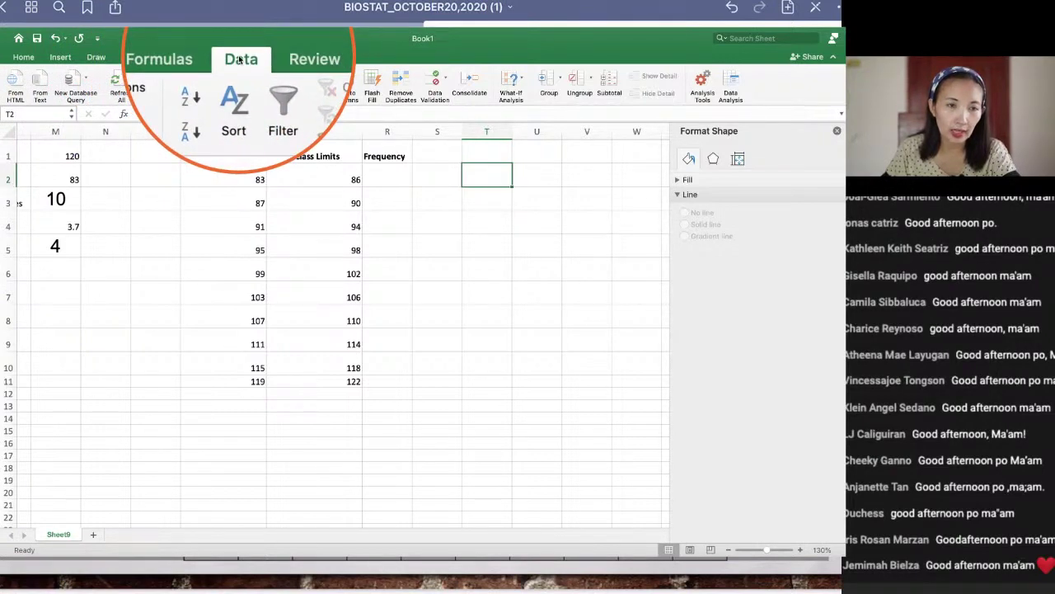
Step: Start the Histogram tool from Data Analysis and set its input range to the IQ scores in A1:J10
click(246, 63)
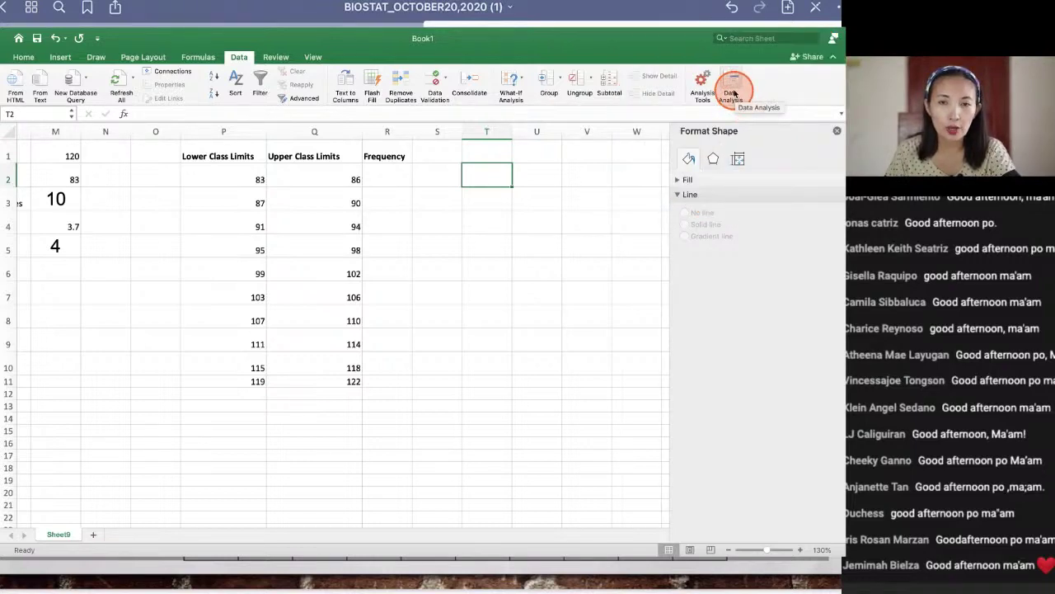
click(732, 93)
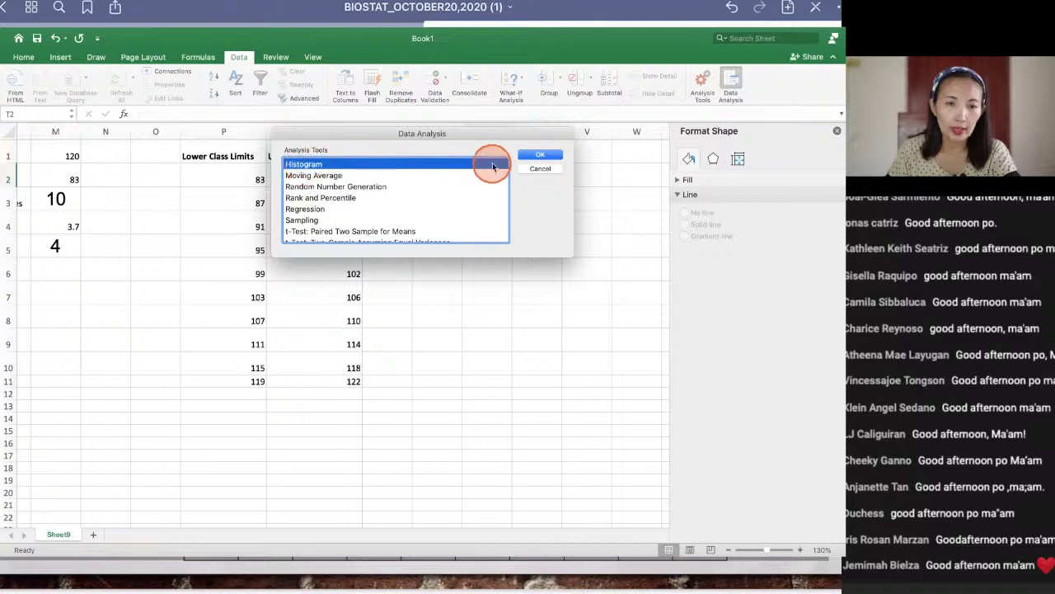
click(544, 155)
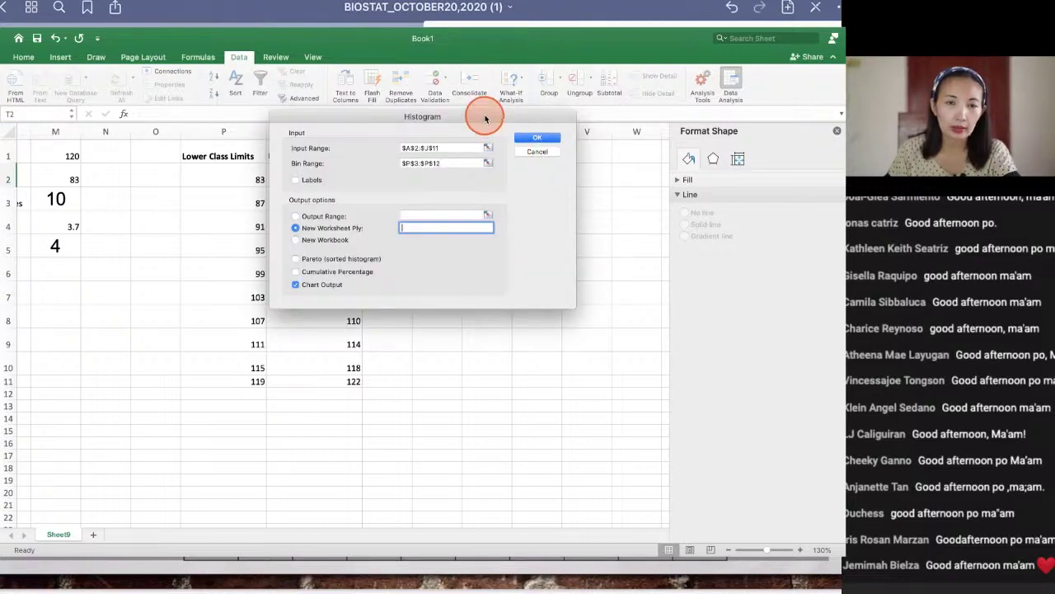
drag(485, 120, 558, 212)
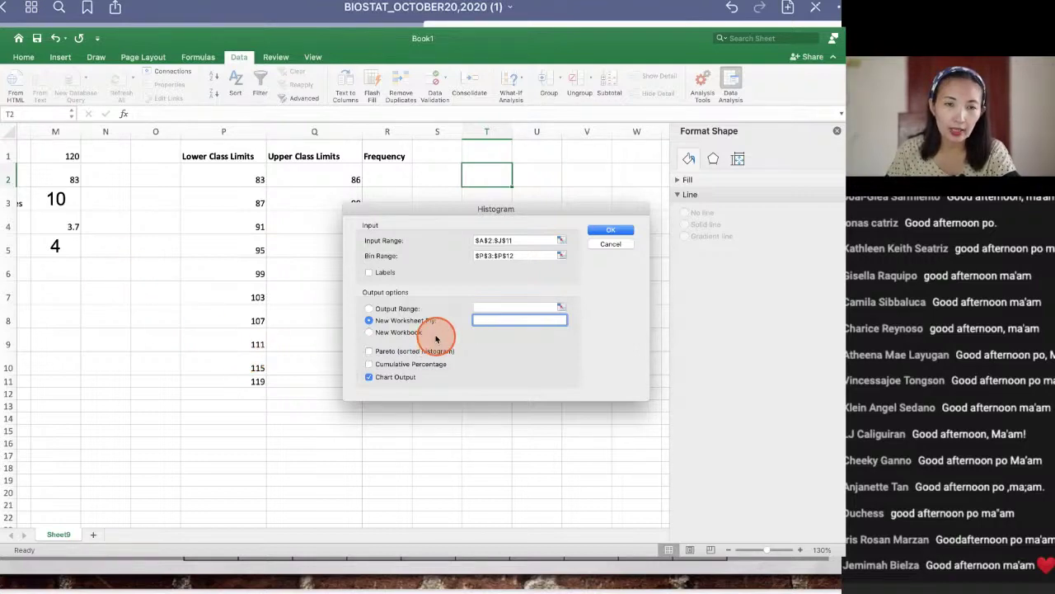
drag(460, 213, 158, 240)
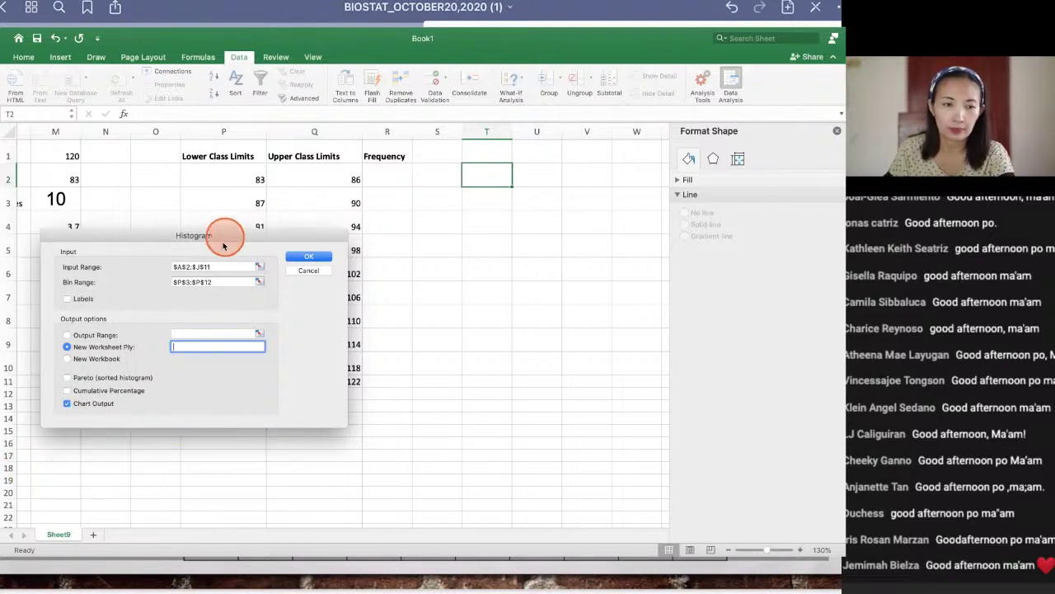
click(217, 266)
drag(217, 267, 158, 268)
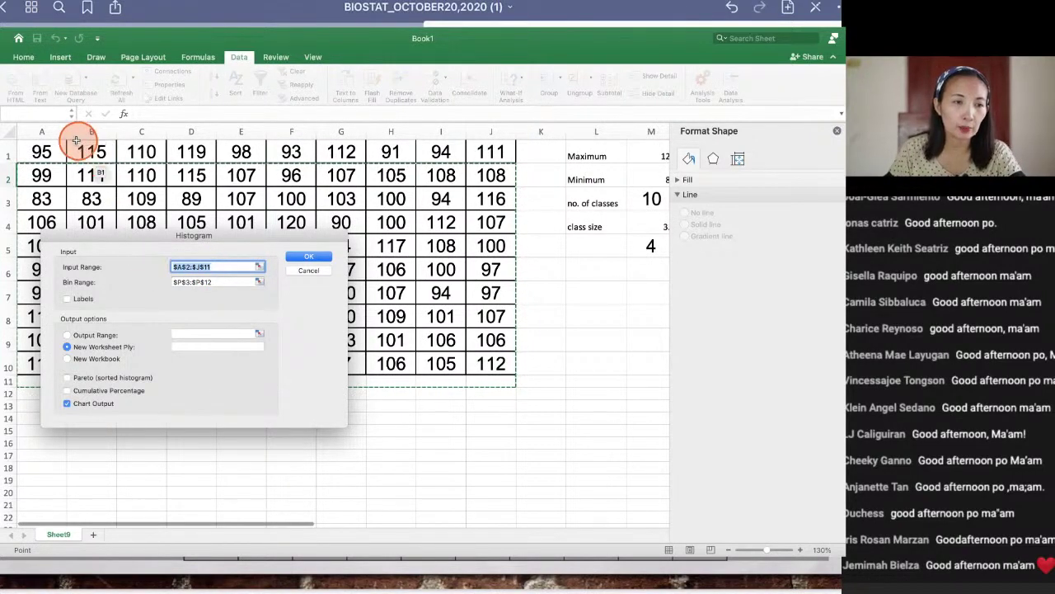
drag(42, 148, 512, 361)
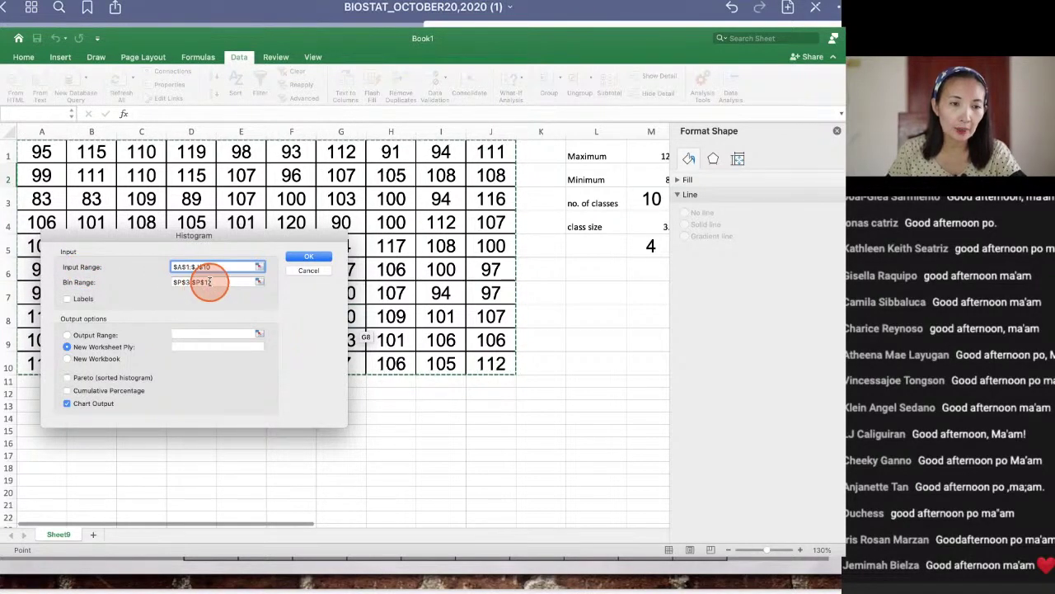
Step: Try to reselect the histogram's bin range among the class limits, and cancel both the Histogram and Data Analysis dialogs
drag(219, 282, 148, 278)
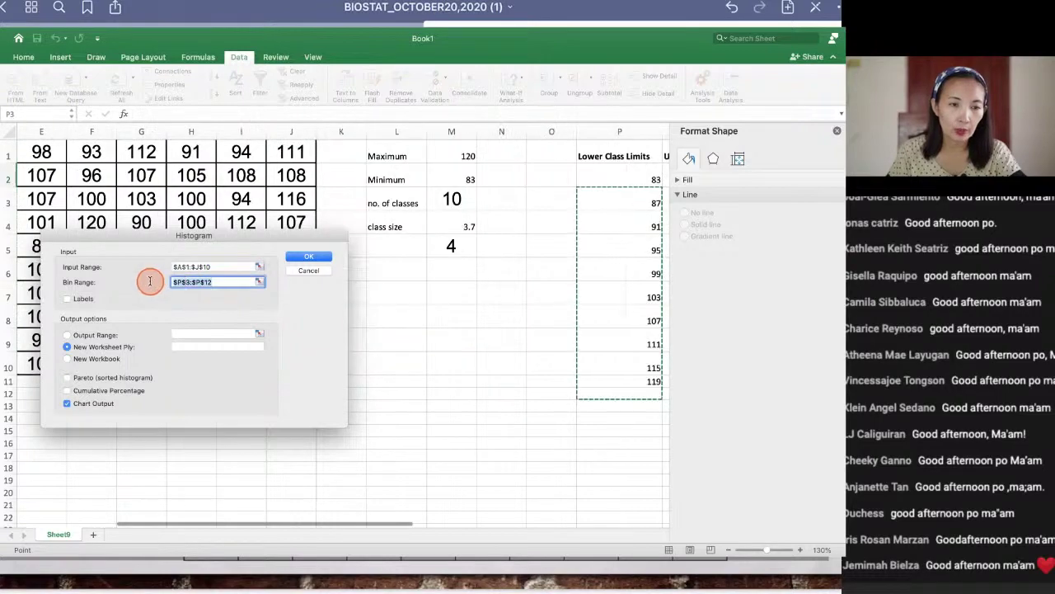
drag(242, 237, 349, 324)
scroll(507, 246, right, 3)
scroll(505, 245, right, 5)
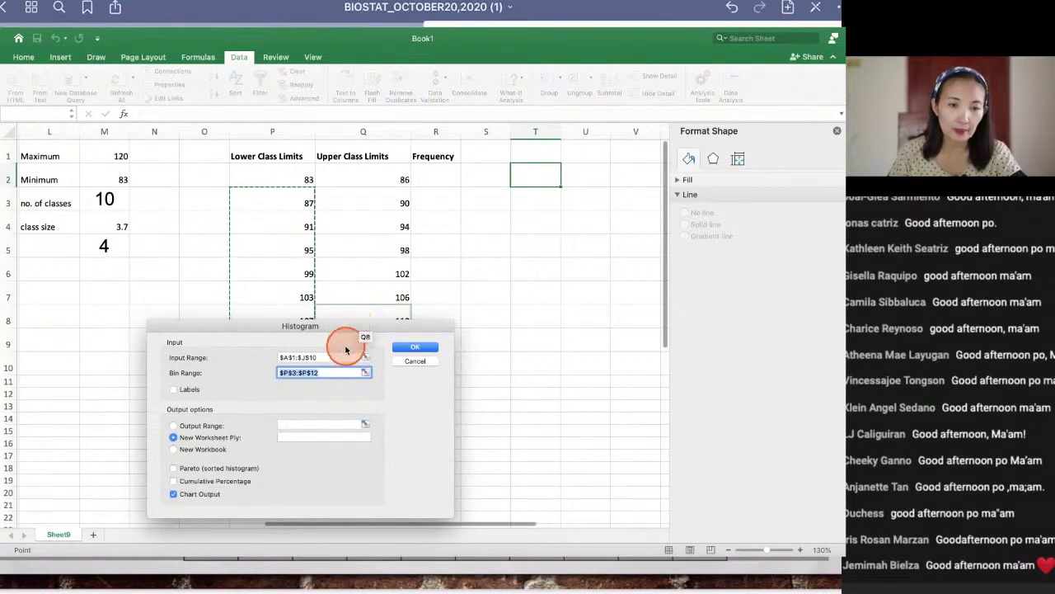
drag(354, 326, 653, 158)
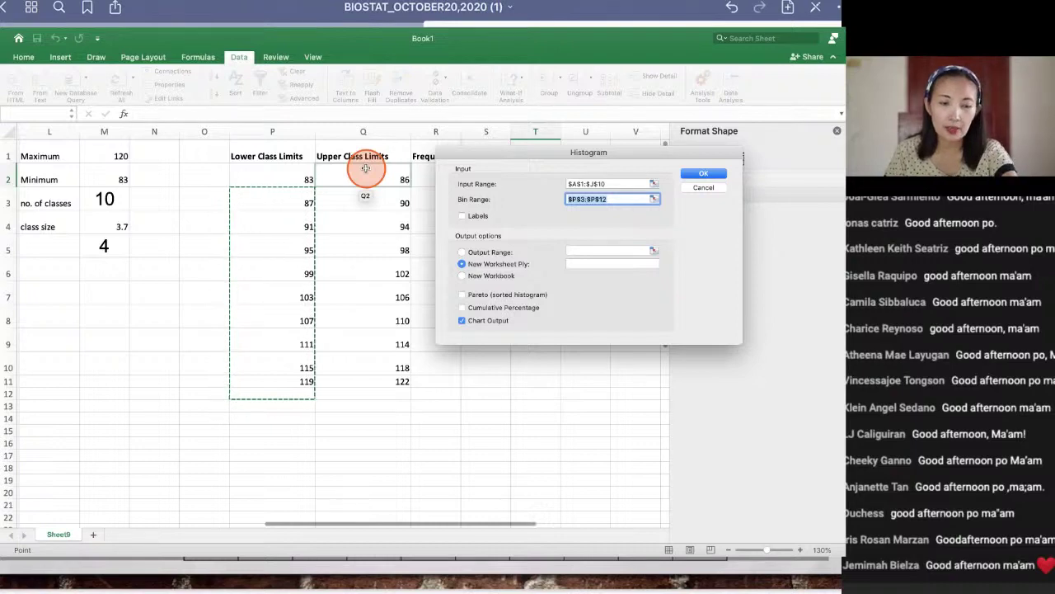
key(Escape)
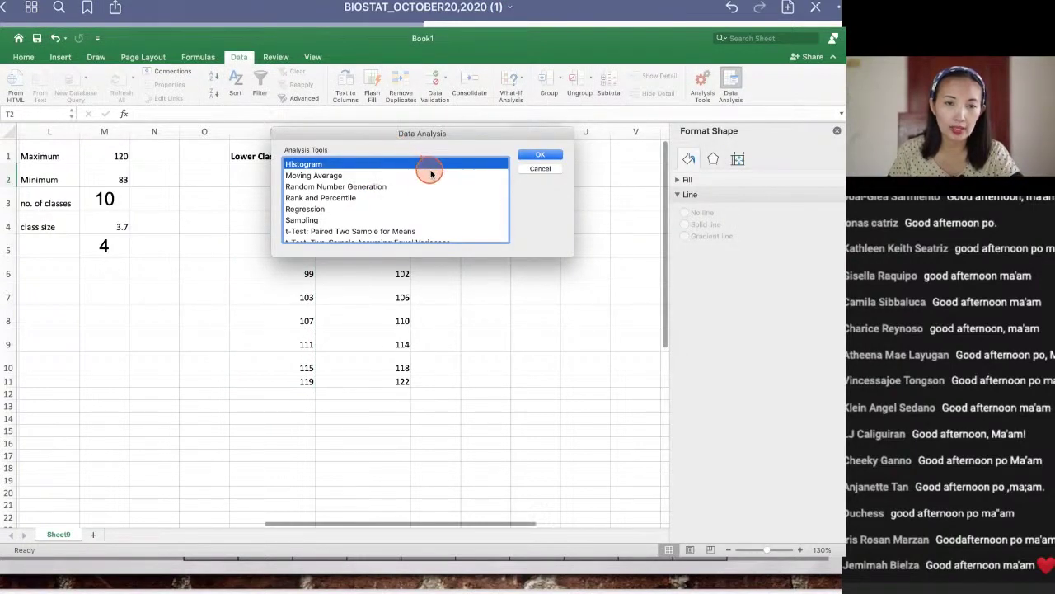
click(534, 169)
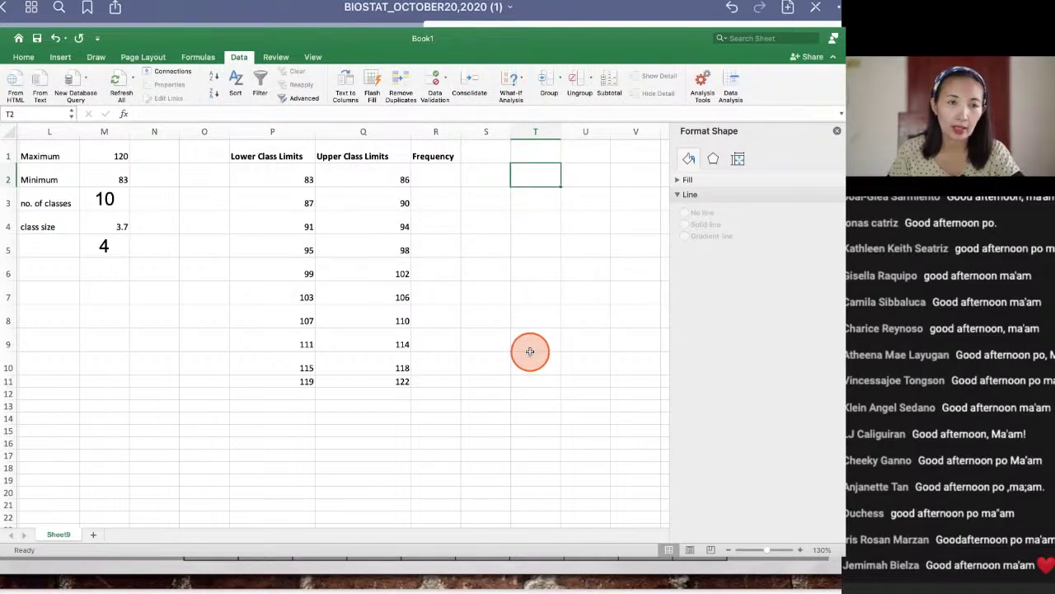
click(238, 54)
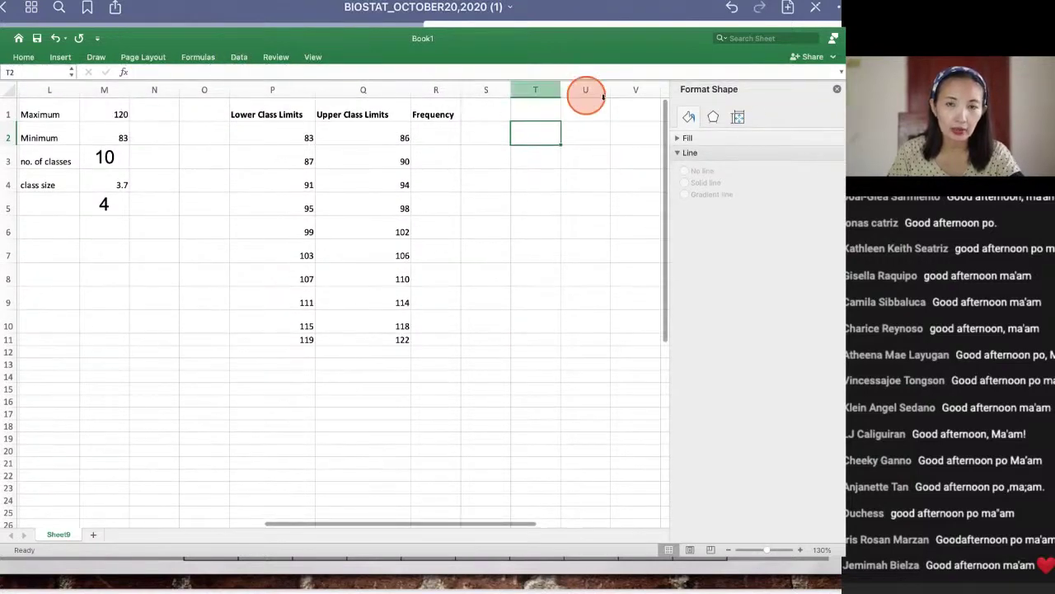
Step: Start the Histogram tool from Data Analysis again and set its input range to the IQ scores in A1:J10
click(237, 56)
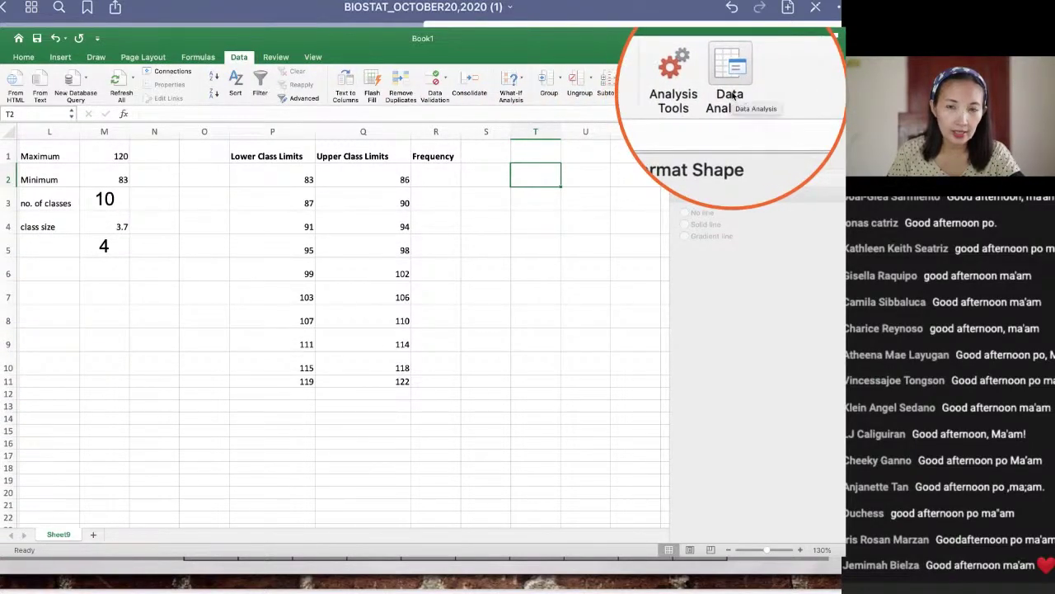
click(731, 94)
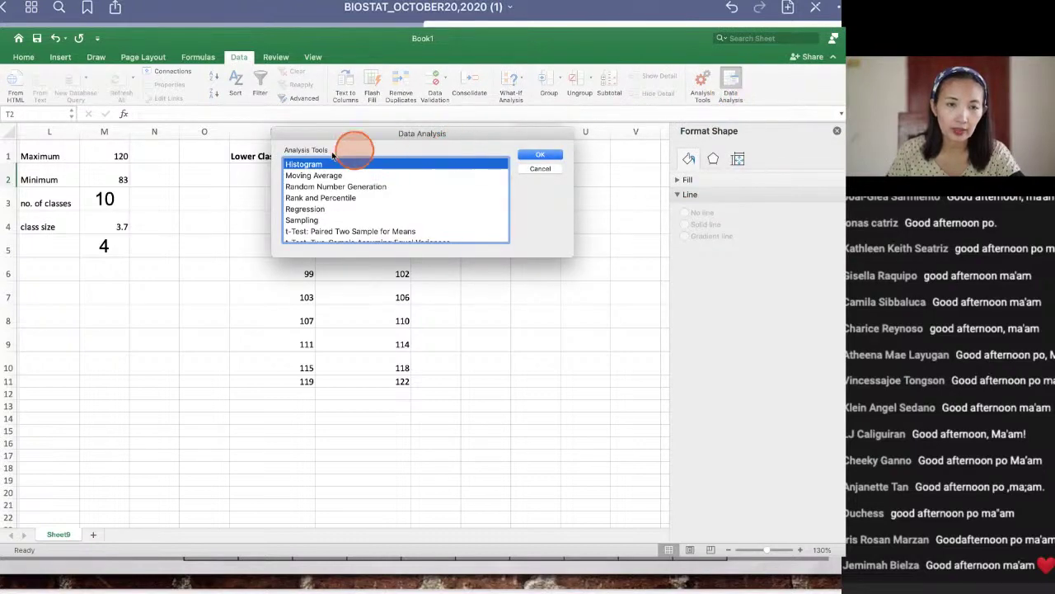
click(303, 164)
click(548, 159)
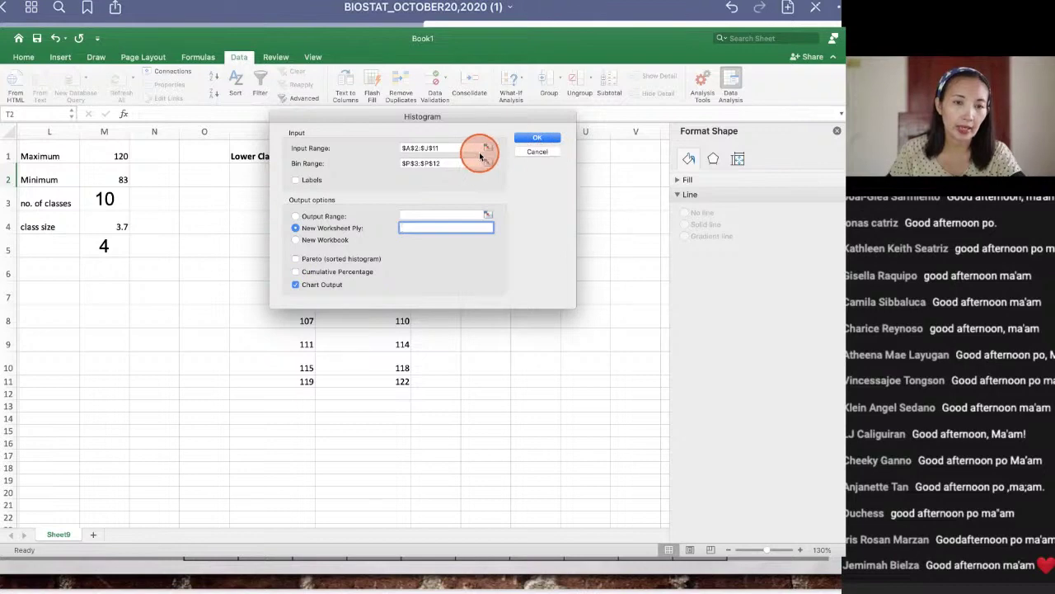
click(440, 147)
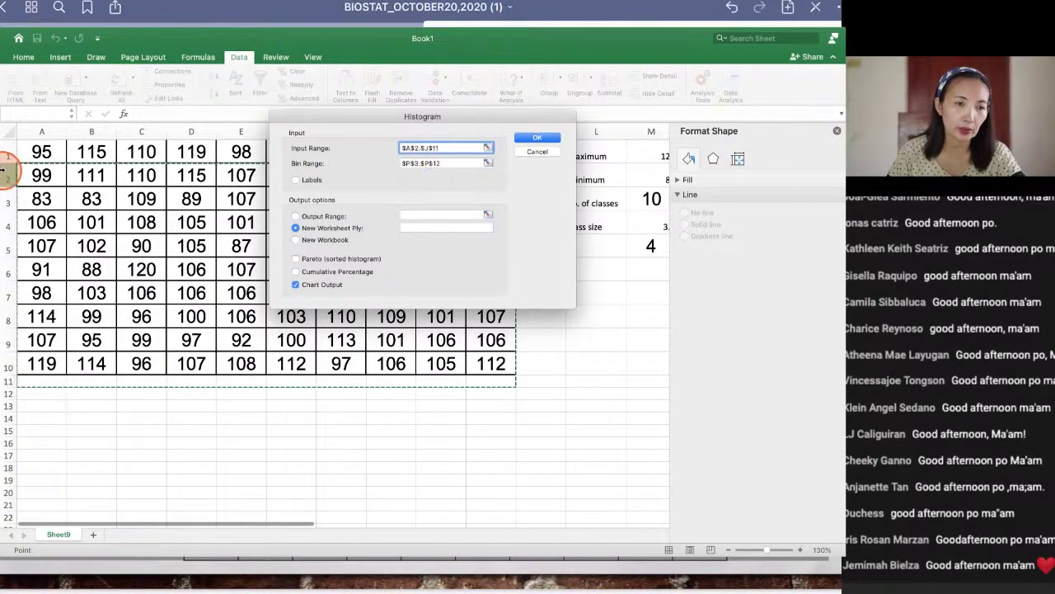
drag(36, 152, 493, 363)
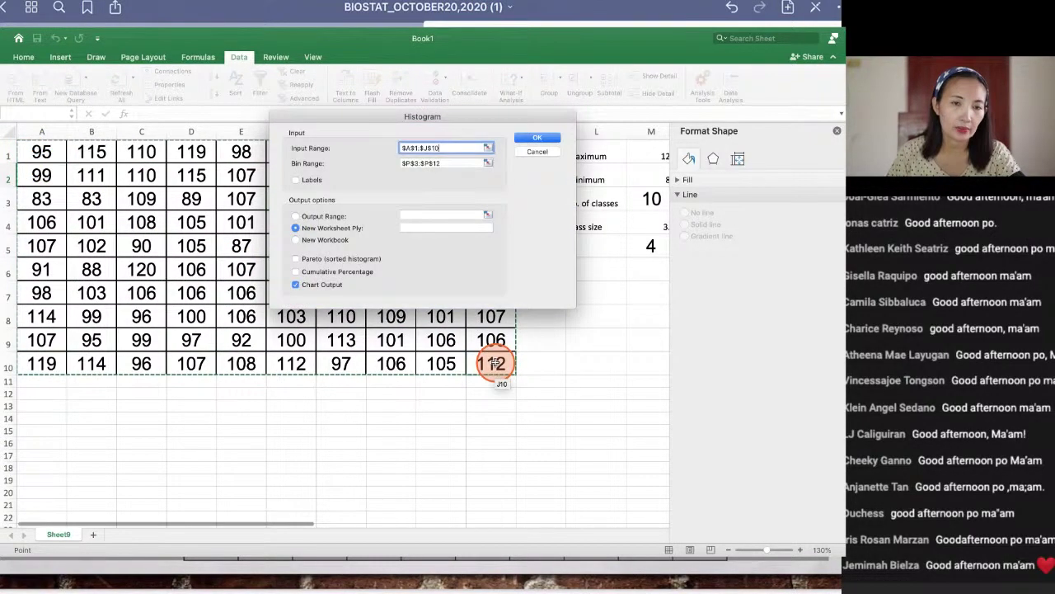
Step: Set the bin range to the upper class limits Q2:Q11 and generate the histogram with chart output on a new worksheet
click(445, 163)
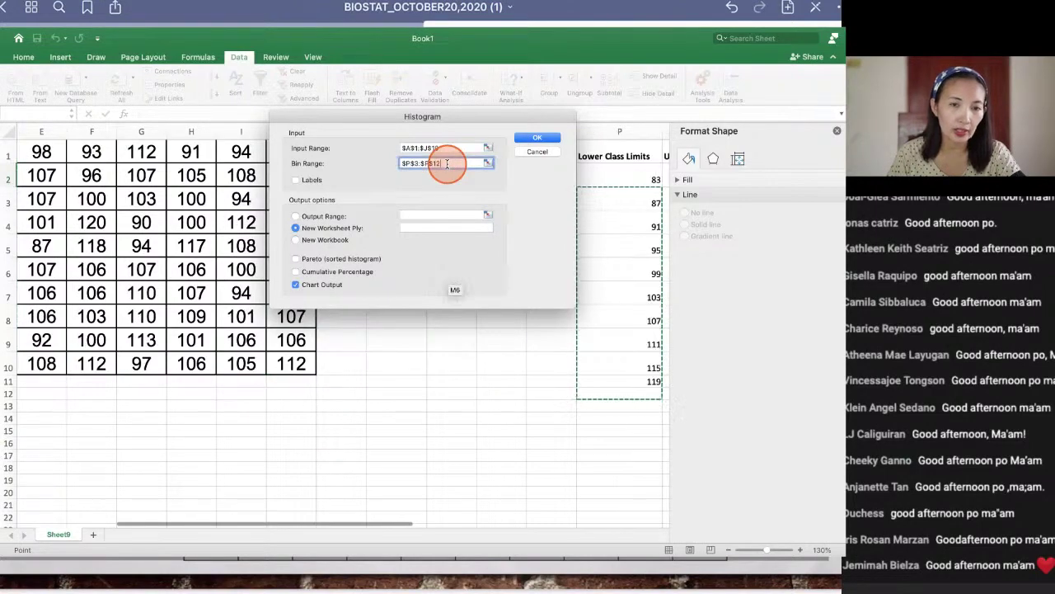
scroll(584, 271, right, 5)
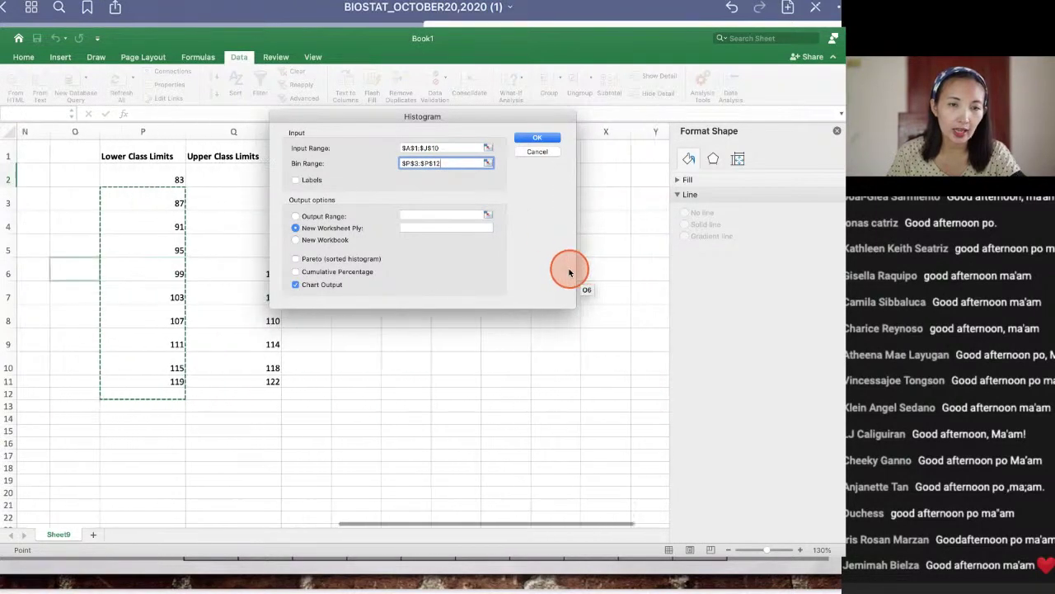
drag(347, 120, 431, 156)
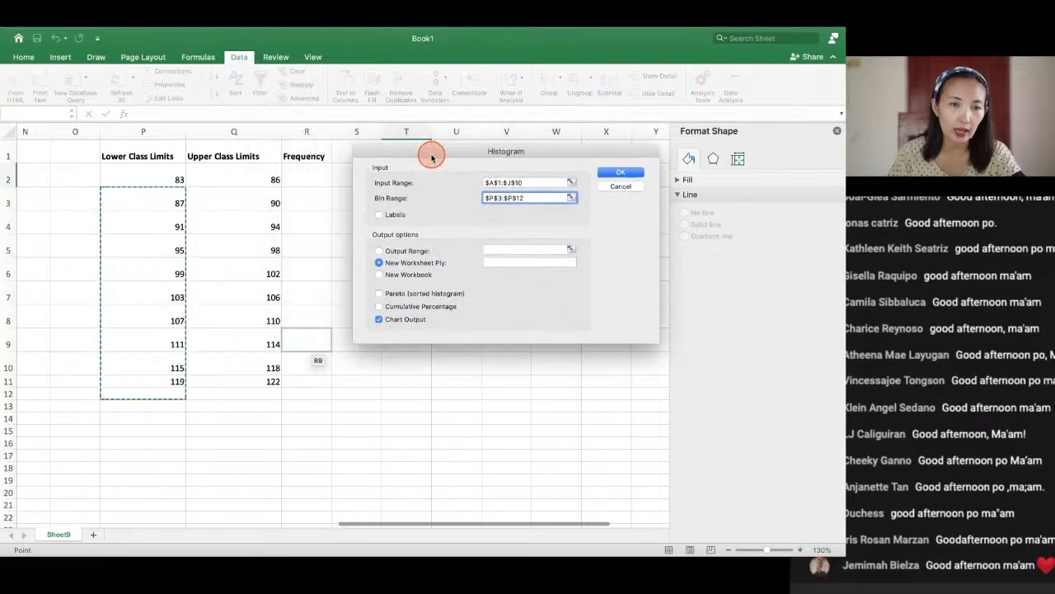
drag(244, 172, 264, 378)
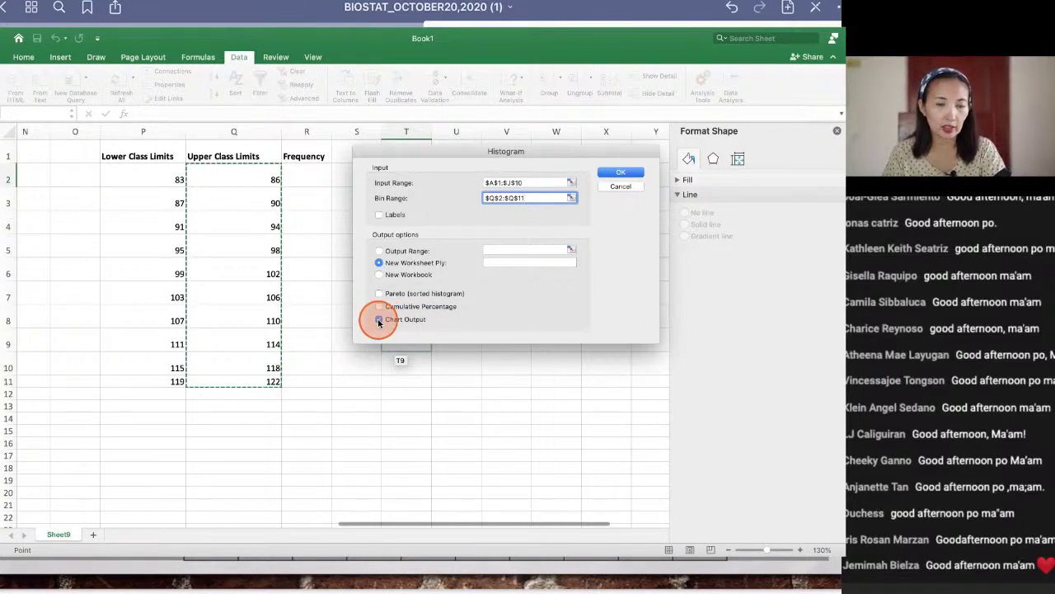
click(378, 320)
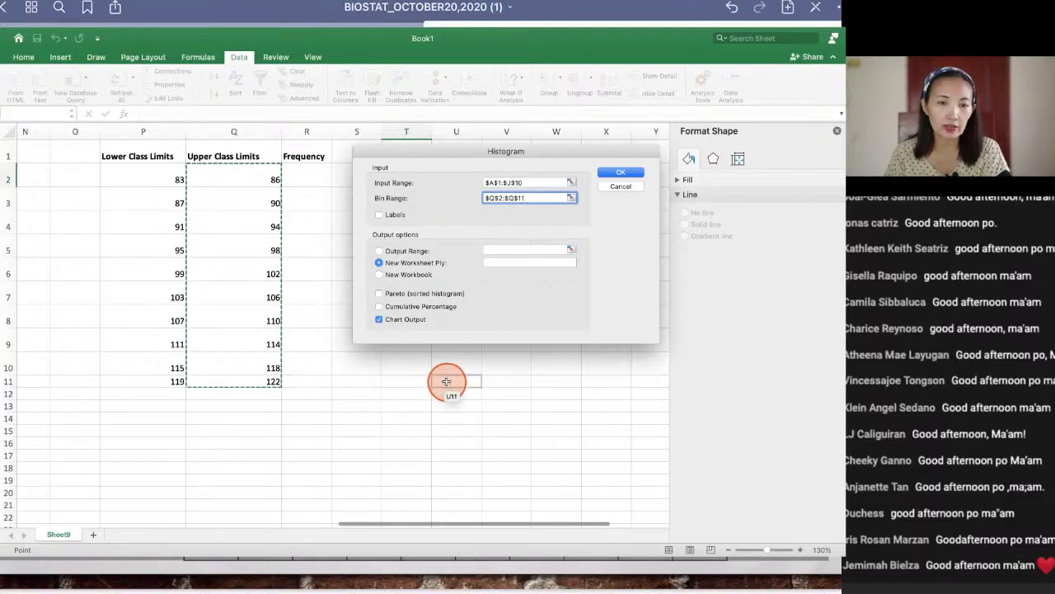
click(633, 173)
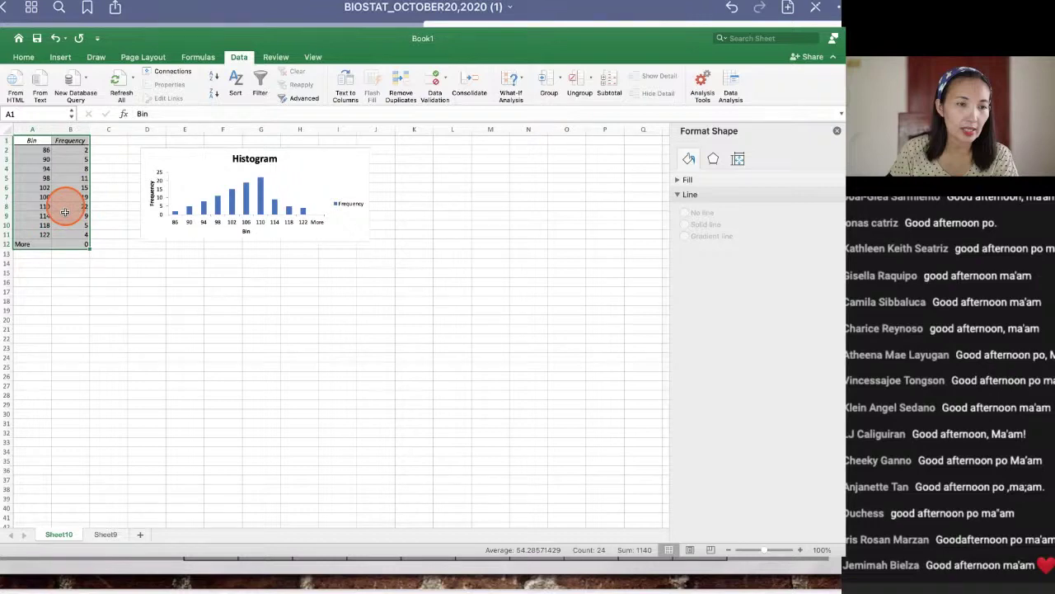
Step: Enlarge the new histogram sheet to 220% and examine the bin and frequency table alongside its chart
click(108, 272)
scroll(207, 235, down, 1)
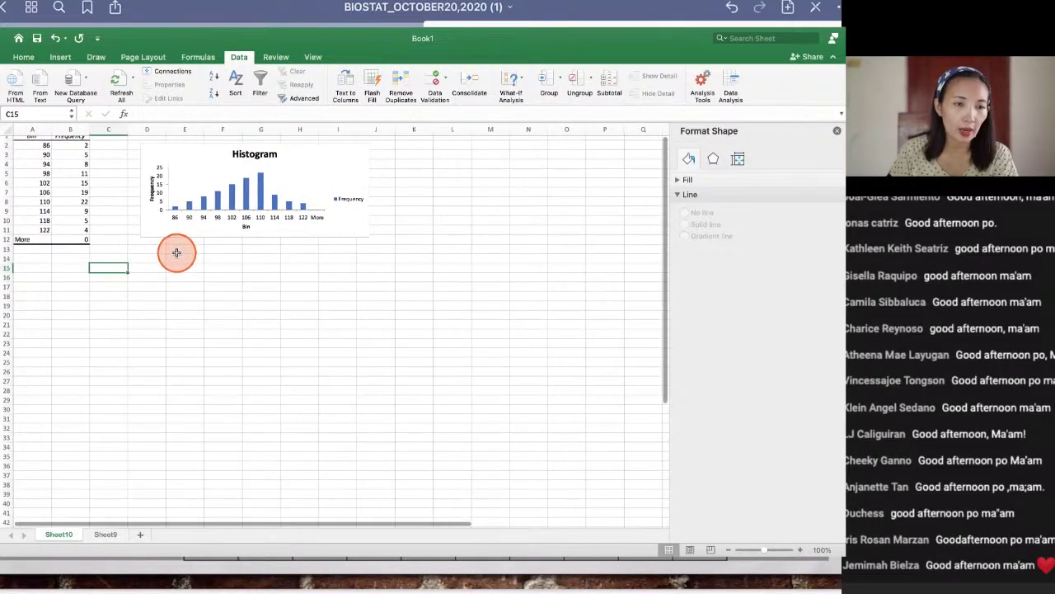
click(800, 551)
click(800, 551)
click(801, 551)
click(801, 551)
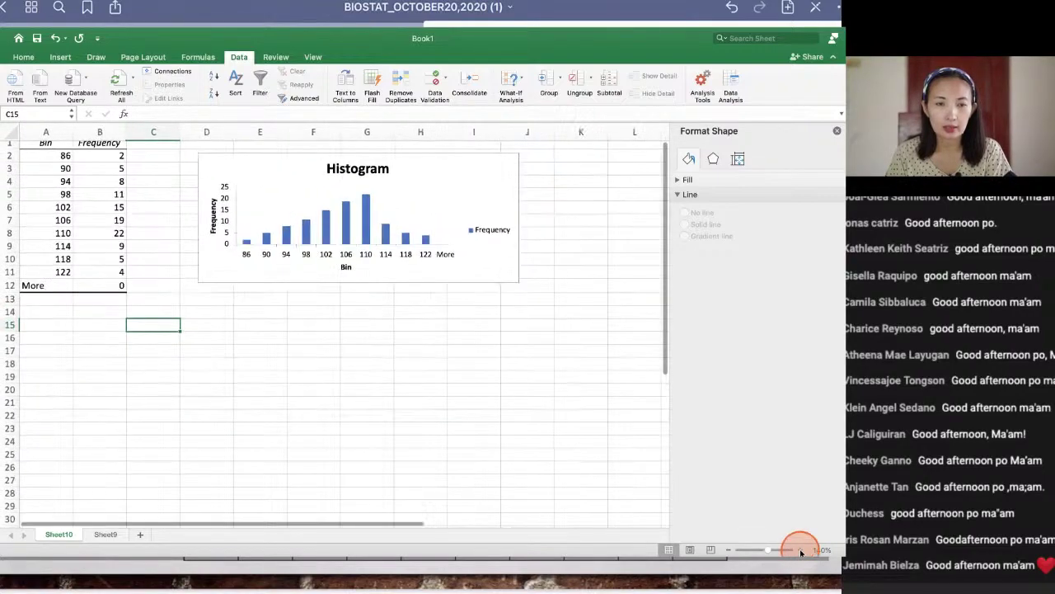
click(801, 551)
click(800, 551)
click(801, 551)
click(800, 550)
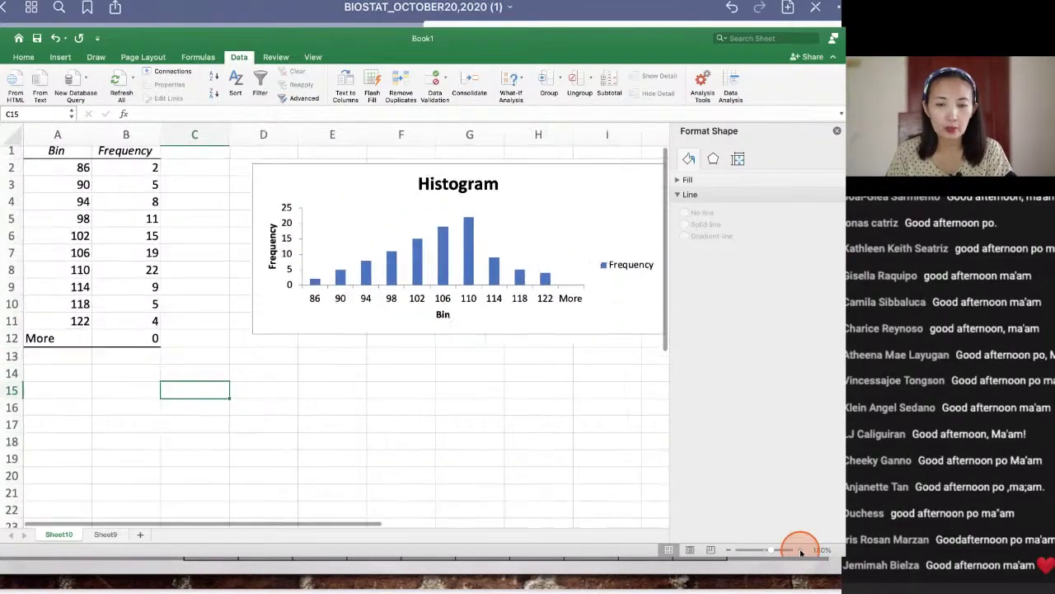
click(801, 551)
scroll(337, 423, up, 6)
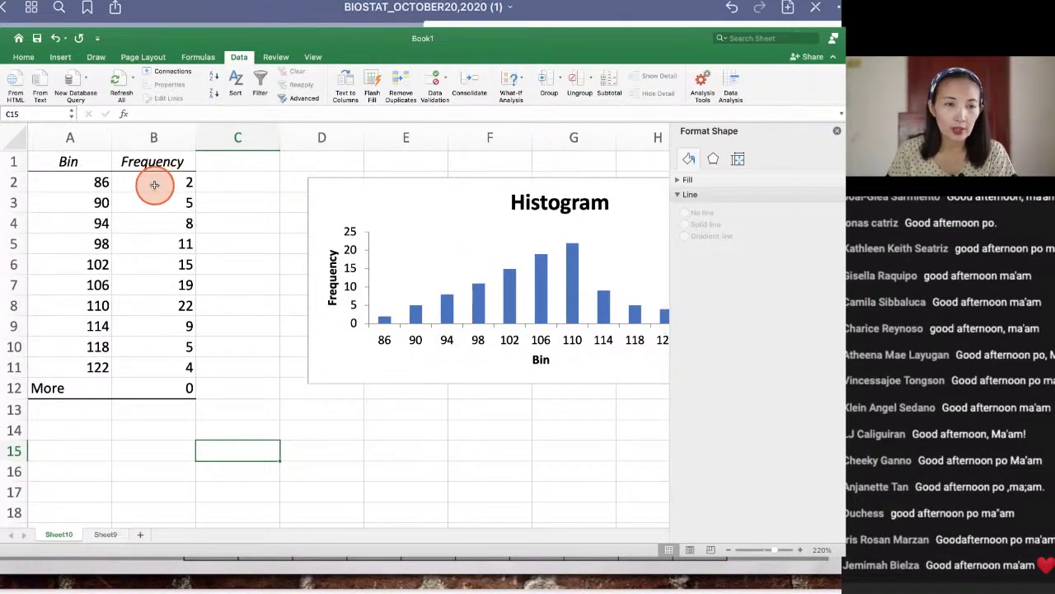
Step: Copy the Frequency column B1:B11 from the histogram output table and return to Sheet9
drag(153, 155, 181, 364)
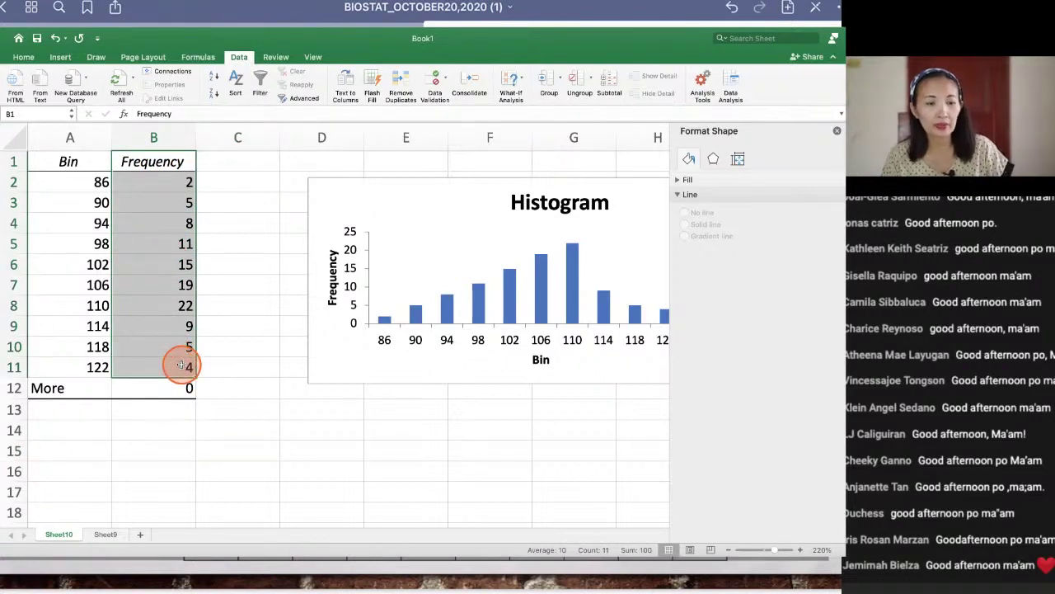
key(super+c)
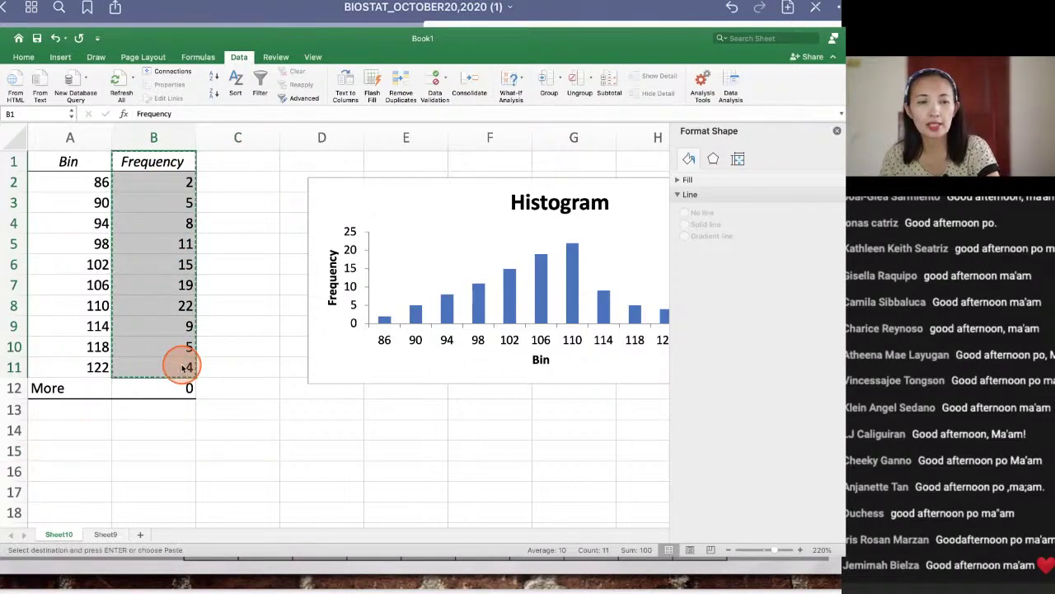
click(103, 535)
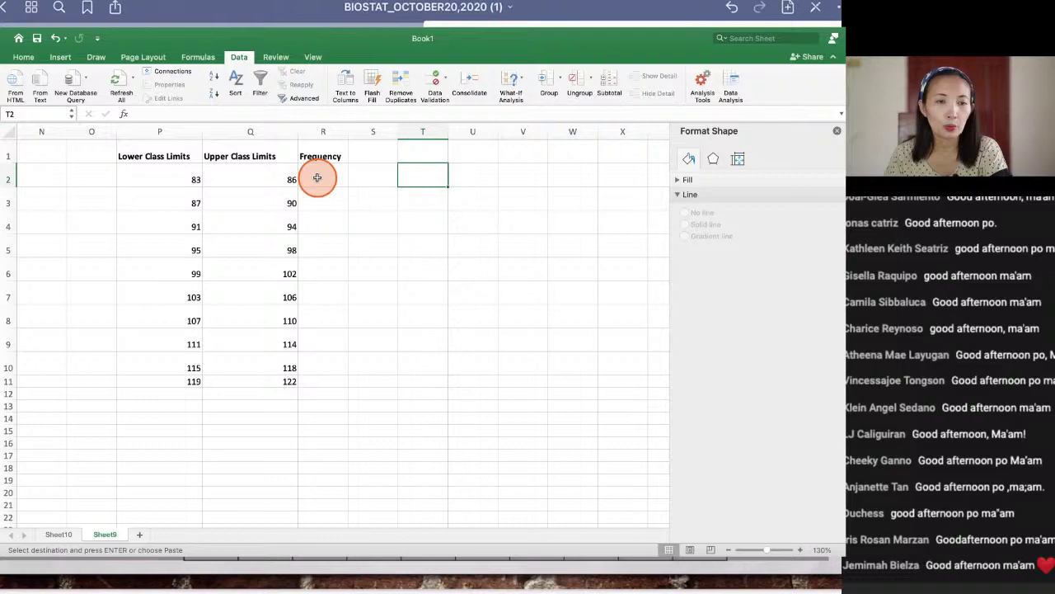
click(316, 178)
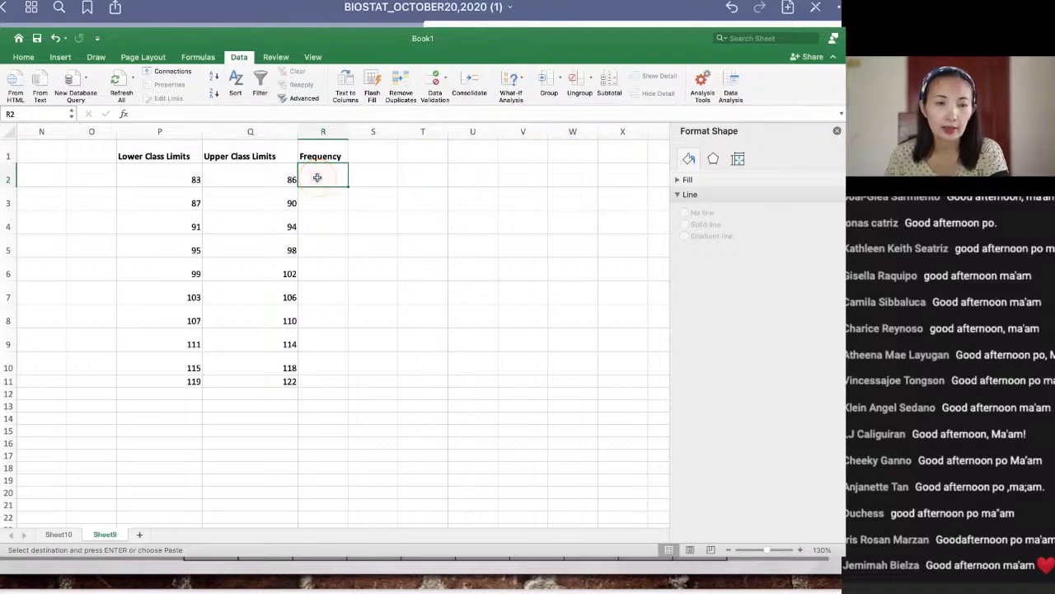
key(super+v)
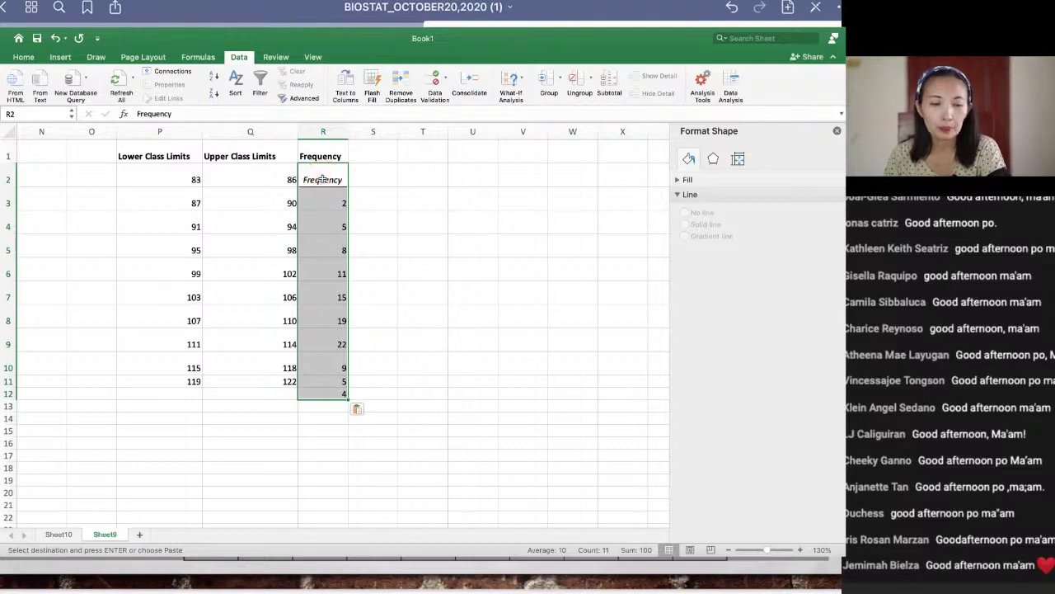
key(Delete)
Step: Paste the copied Frequency column over the existing heading starting at R1, beside the upper class limits
click(323, 156)
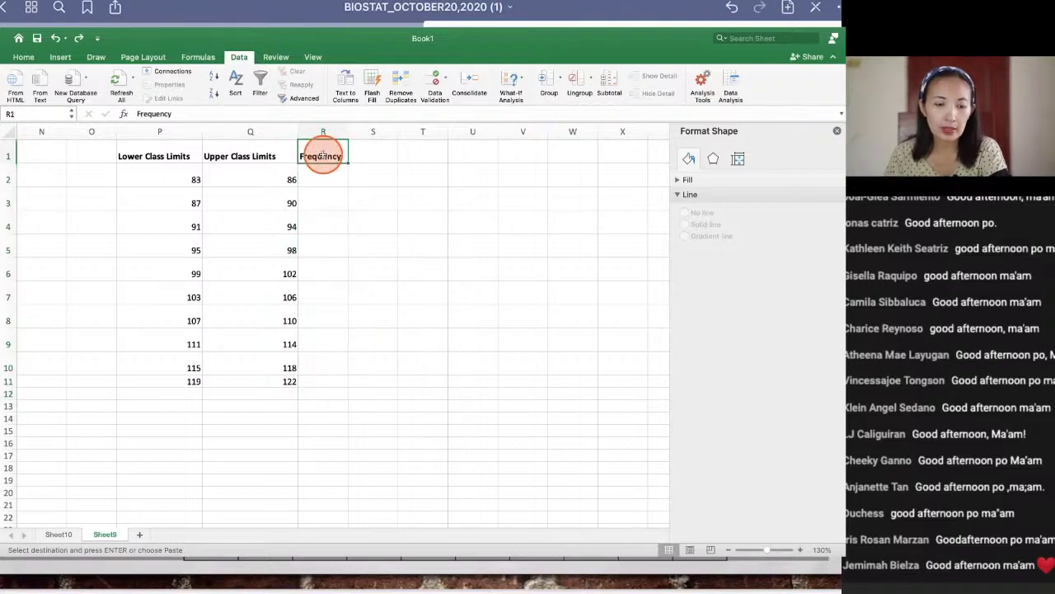
key(super+v)
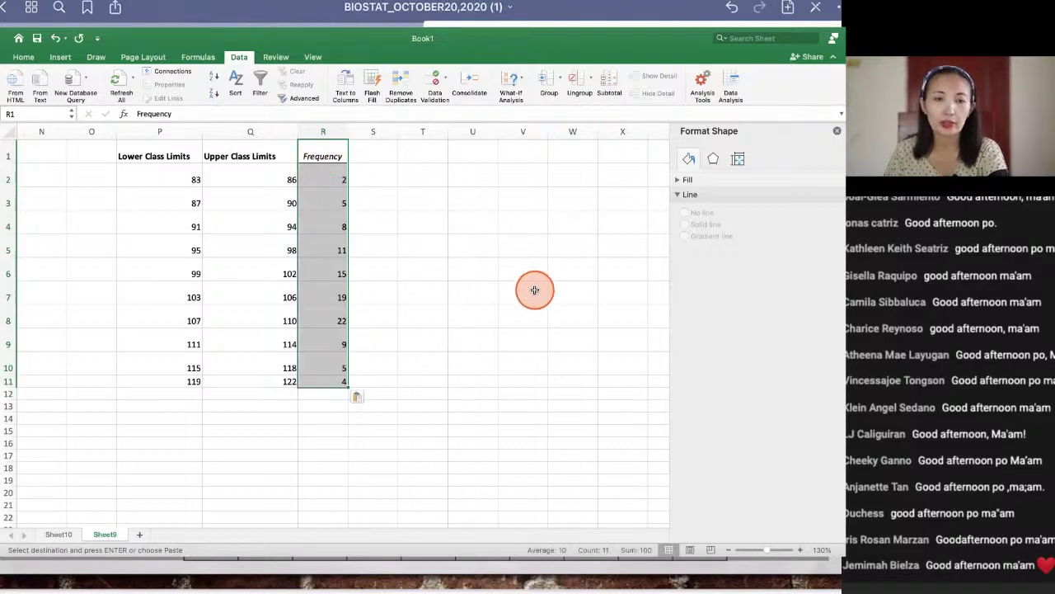
click(486, 344)
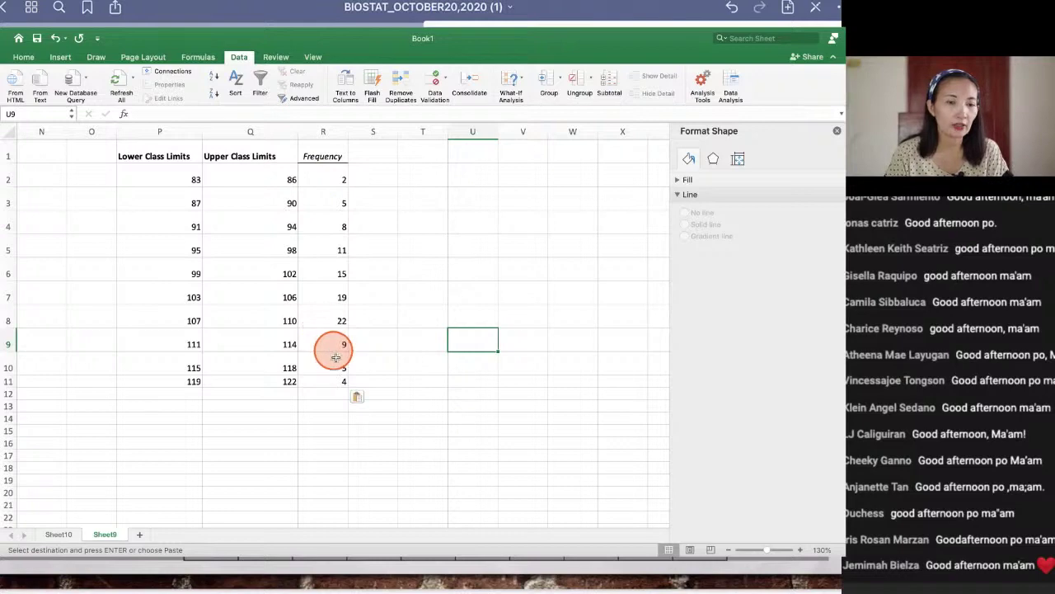
click(327, 395)
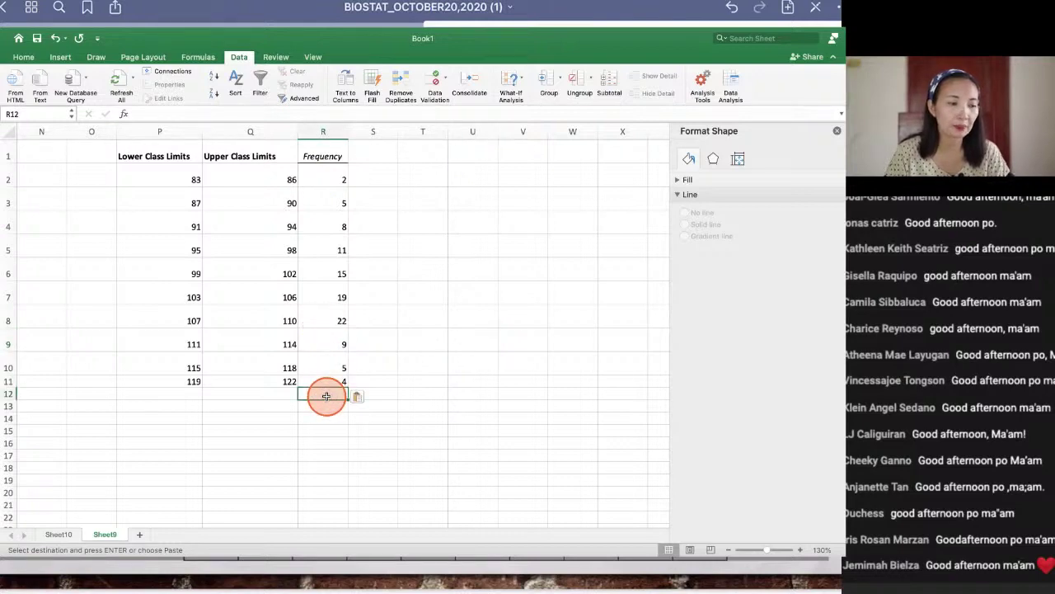
text(=)
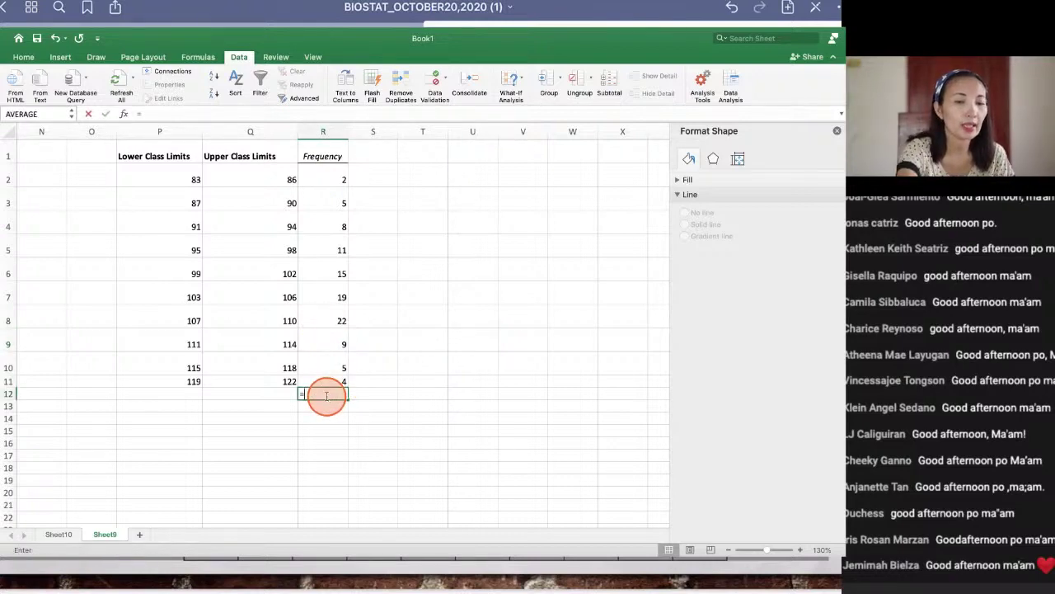
click(23, 58)
drag(523, 319, 526, 343)
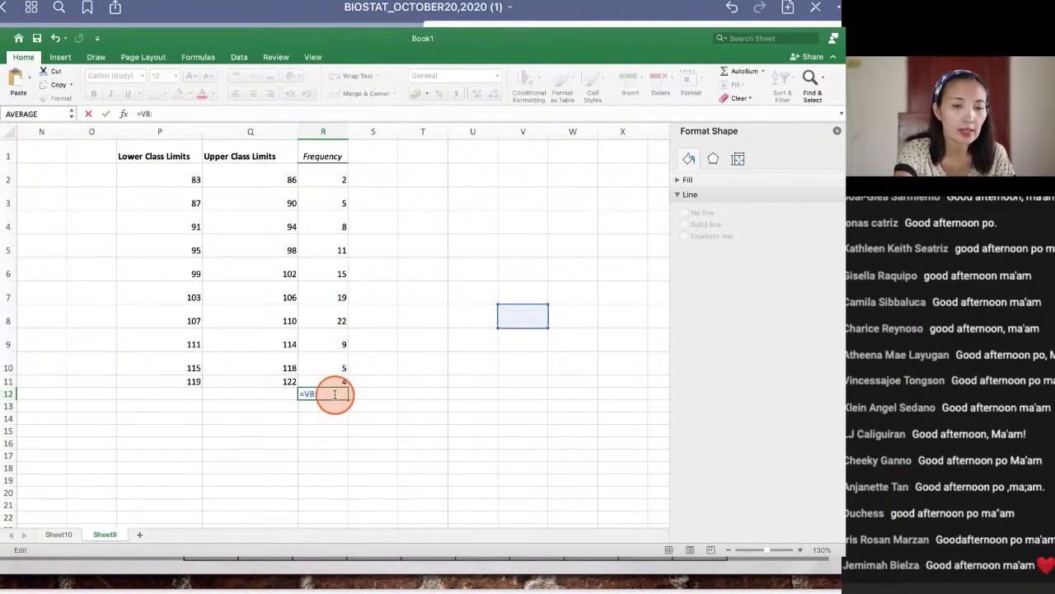
key(BackSpace)
key(BackSpace)
key(BackSpace)
key(BackSpace)
key(BackSpace)
Step: Try to total the frequencies in R12 with the formula =SUM(R2:R12), and dismiss the circular reference alert
text(s)
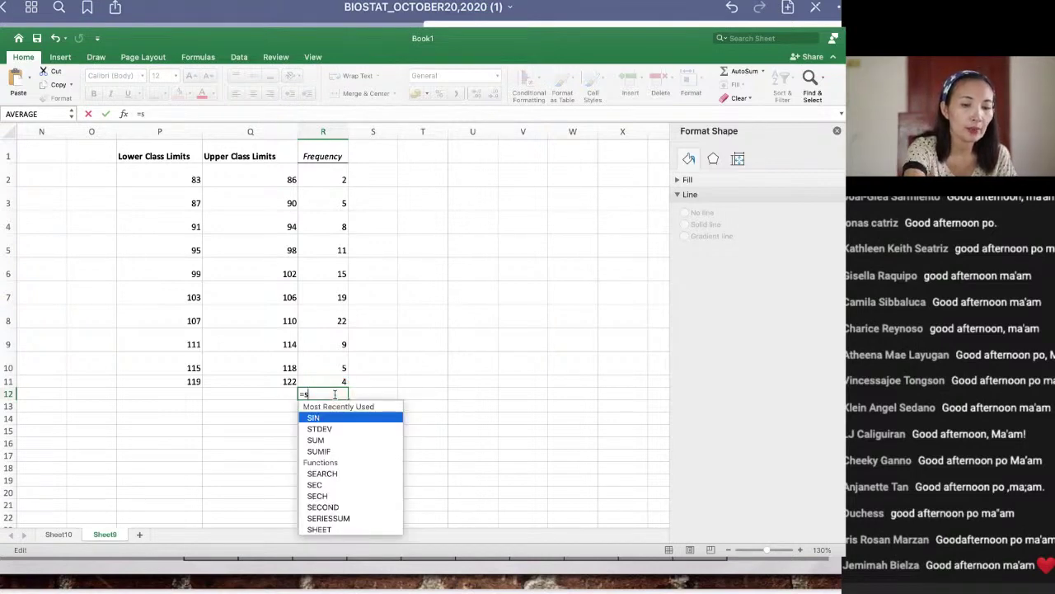
text(um)
click(320, 420)
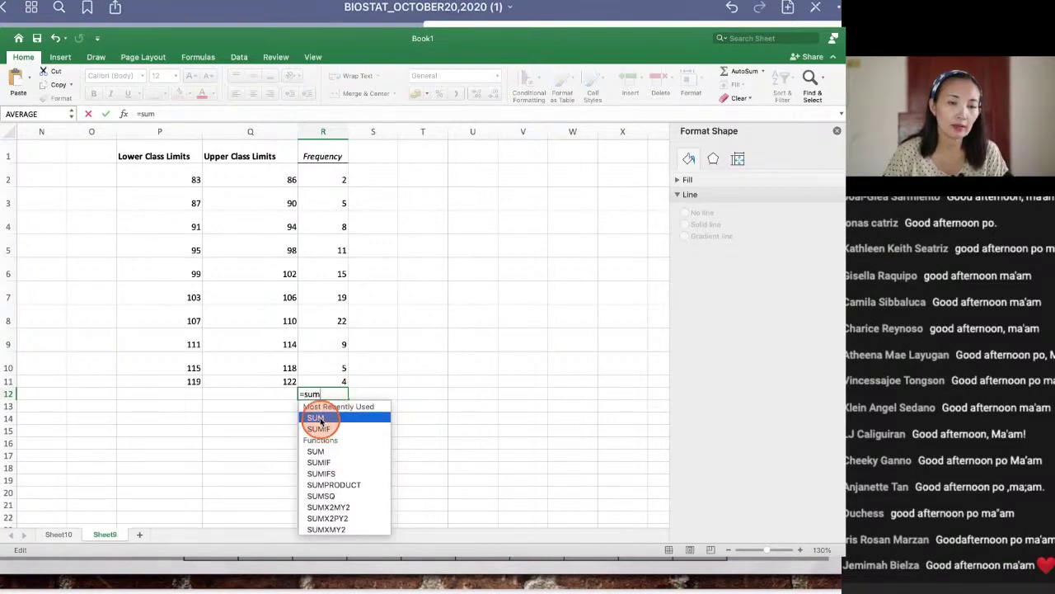
click(318, 420)
drag(320, 181, 335, 382)
key(Return)
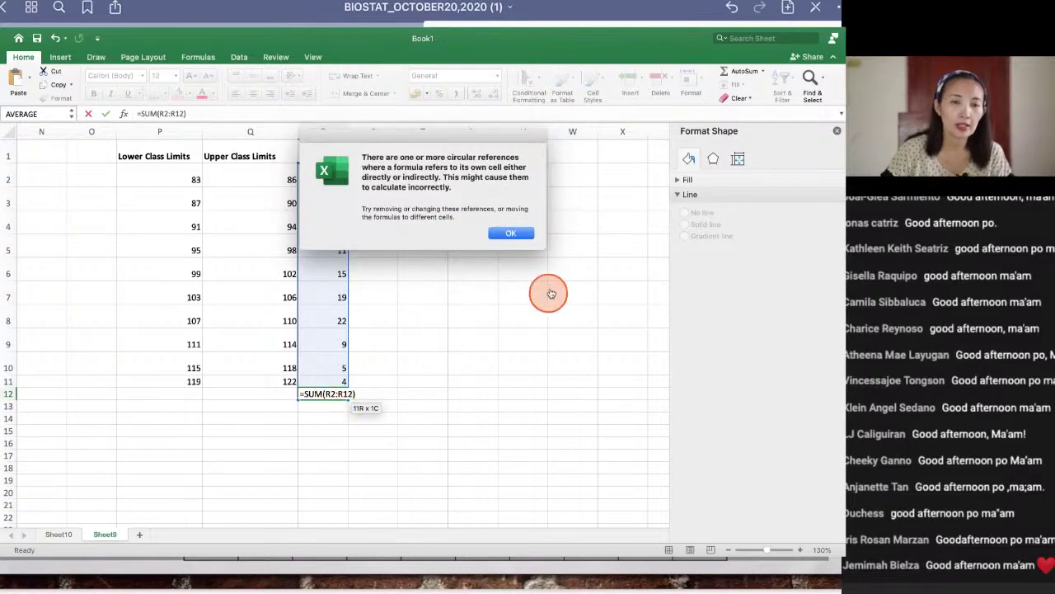
click(515, 232)
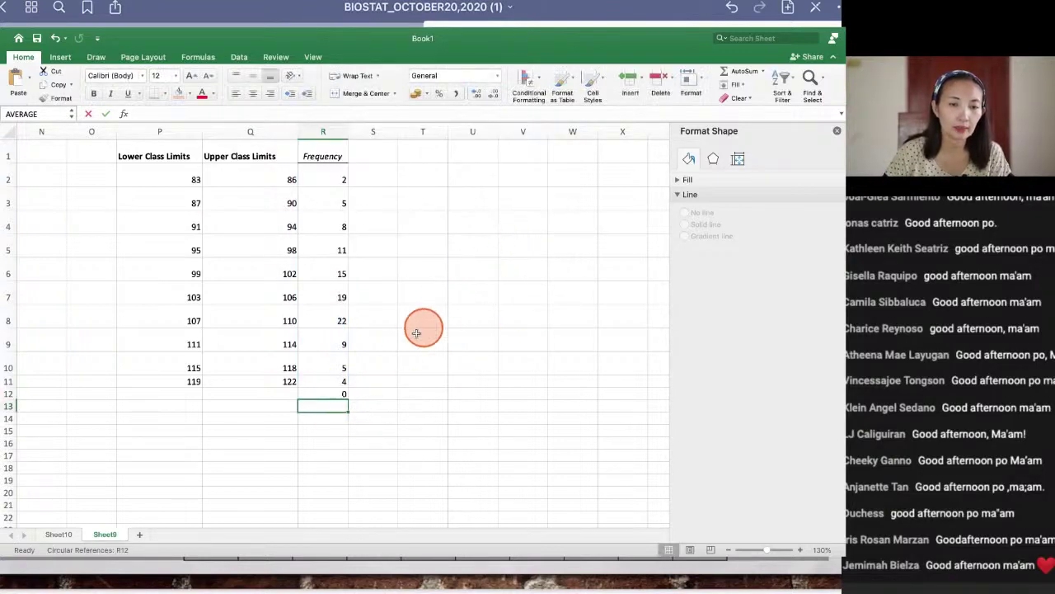
Step: Replace the total in R12 with the formula =SUM(R2:R11) to add up the class frequencies
click(338, 394)
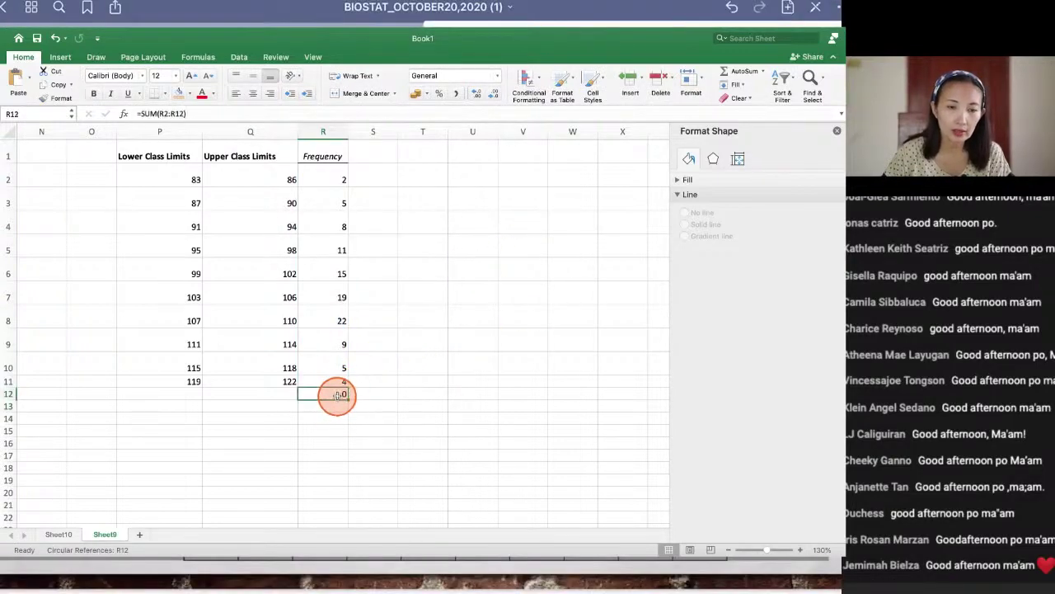
text(=s)
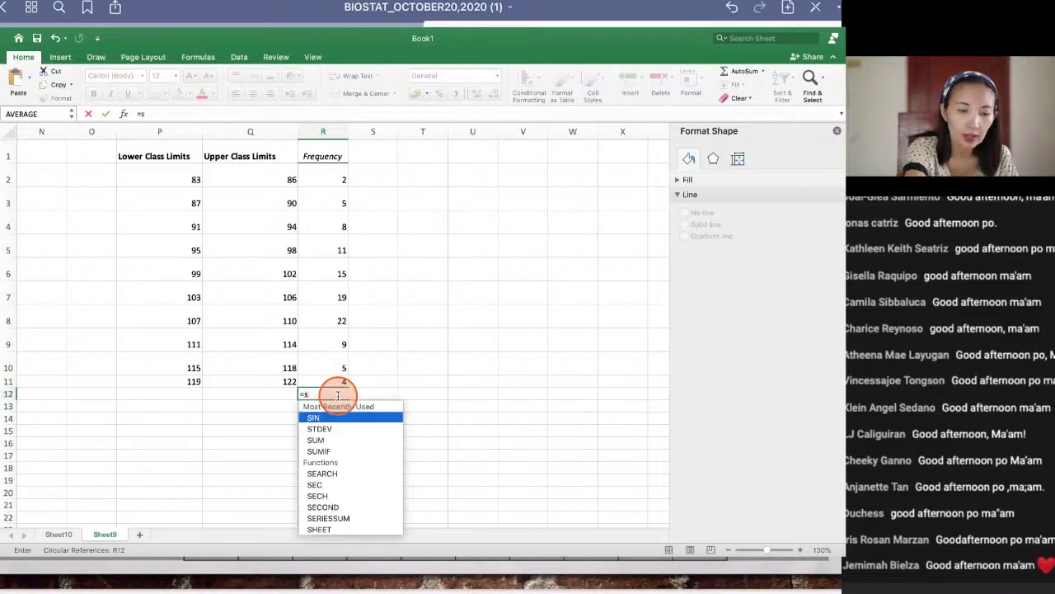
text(um)
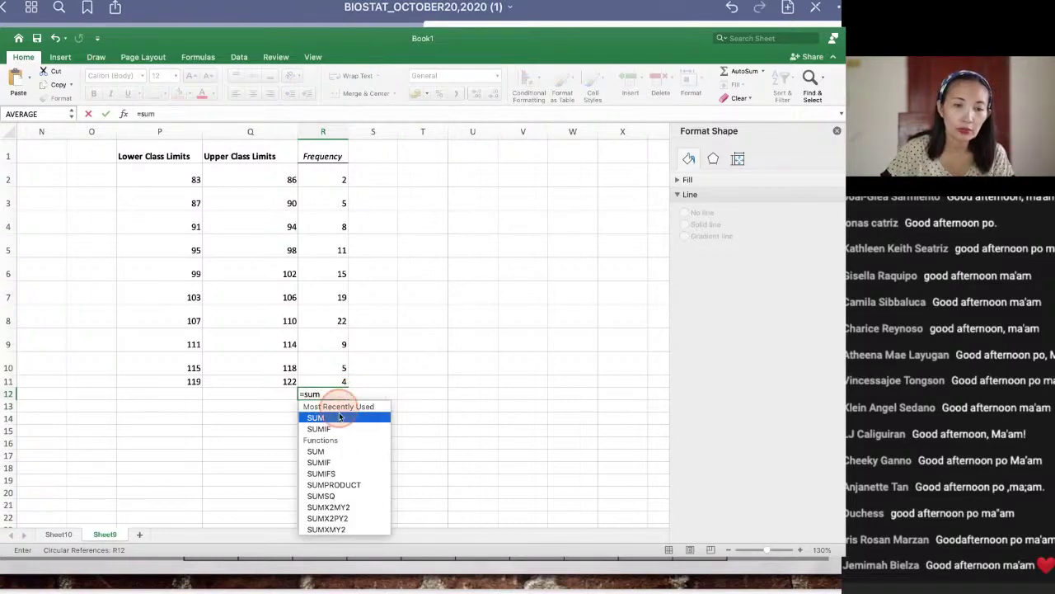
double_click(326, 417)
click(318, 419)
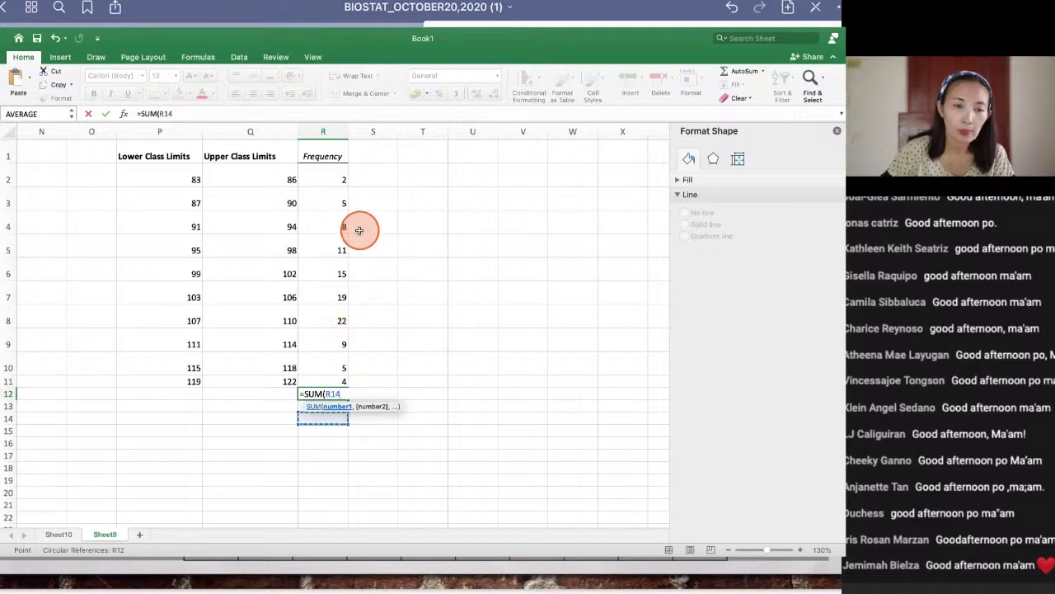
key(BackSpace)
key(BackSpace)
key(BackSpace)
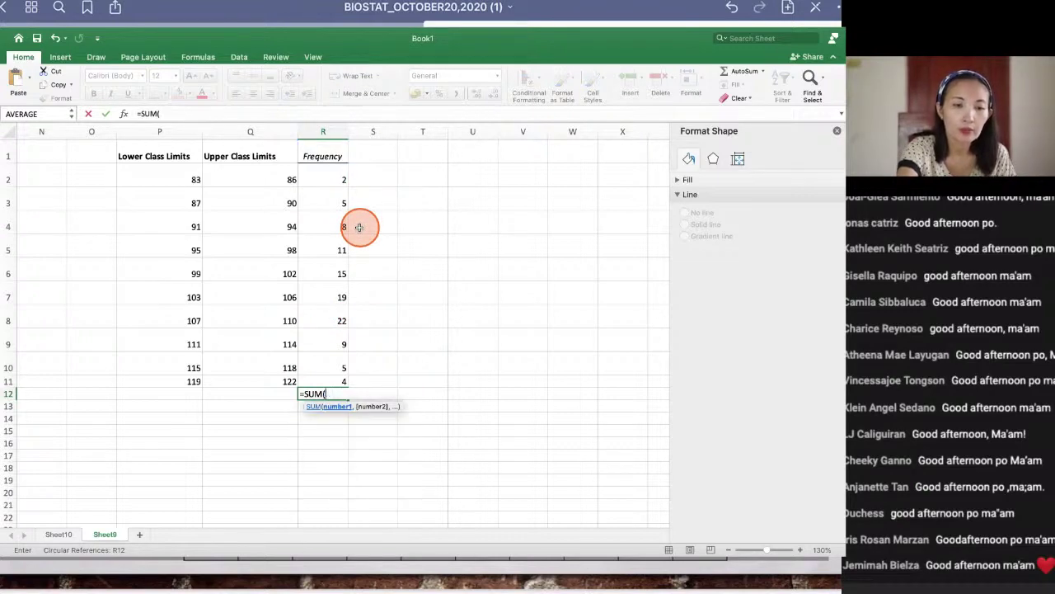
drag(353, 181, 337, 381)
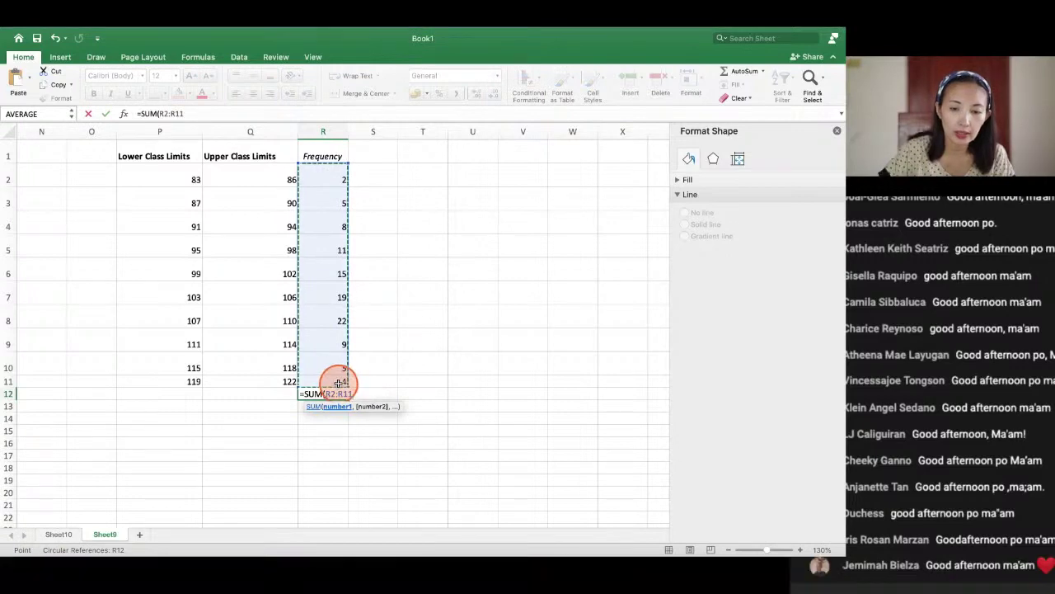
text())
key(Return)
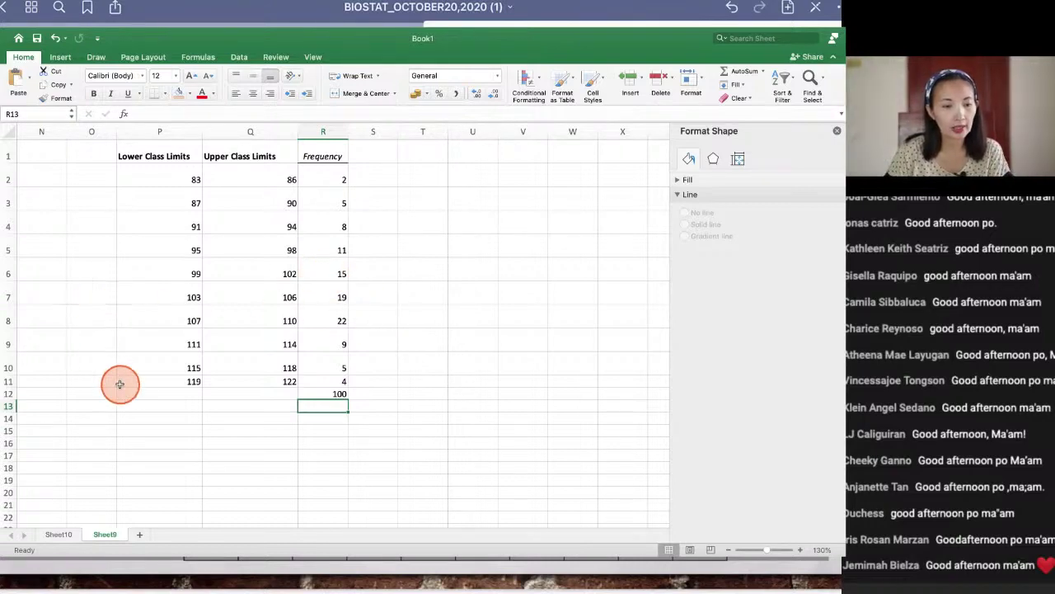
Step: Select the raw IQ scores in A1:J10 to review them, and add a new blank worksheet after Sheet9
scroll(96, 387, left, 10)
scroll(96, 387, left, 4)
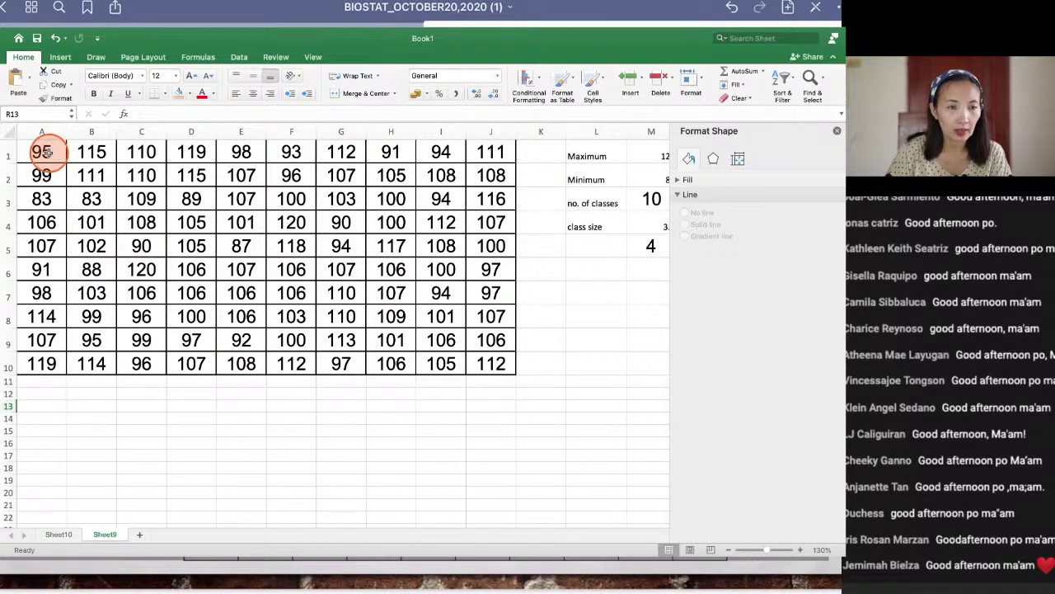
drag(41, 152, 513, 367)
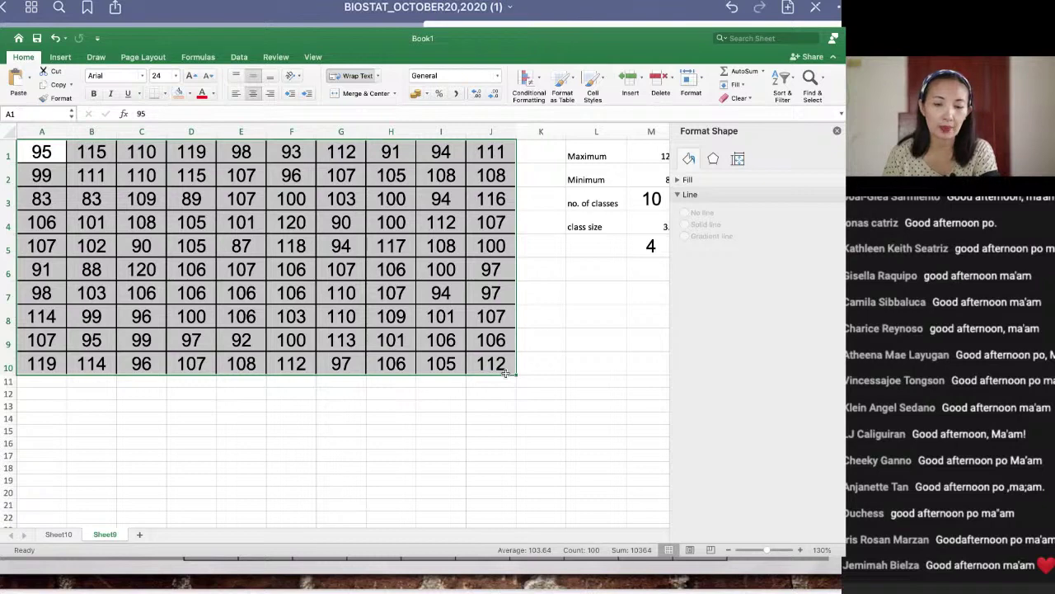
click(331, 255)
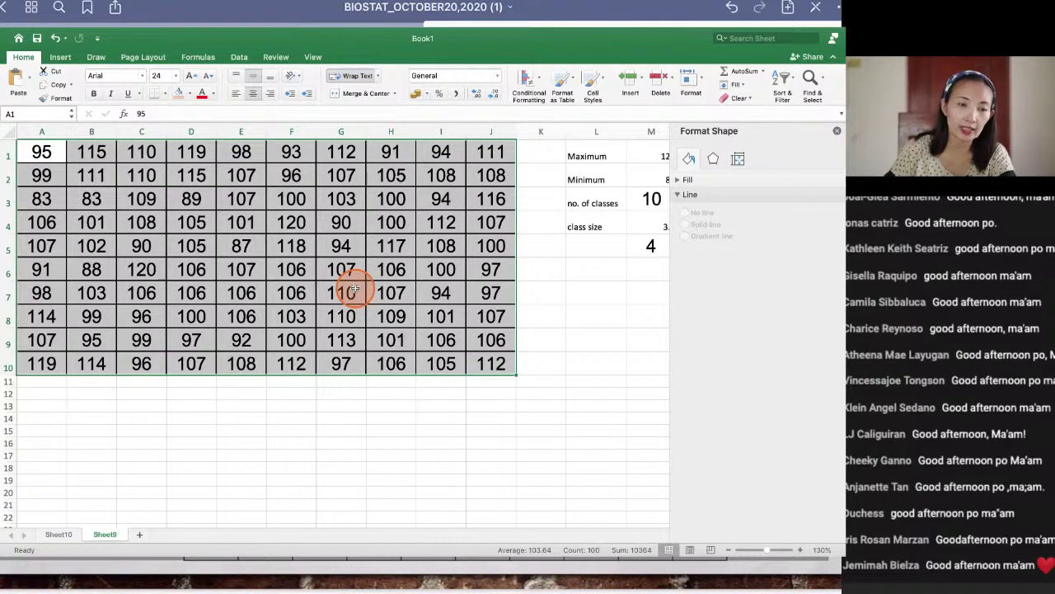
click(138, 535)
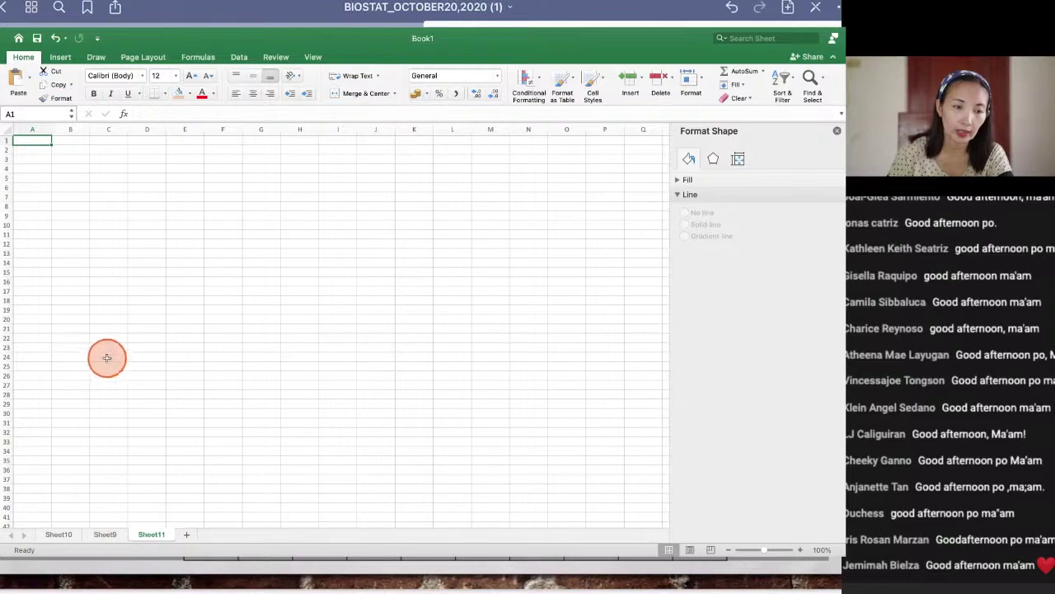
Step: Copy the IQ score grid A1:J10 from Sheet9 and return to the new blank sheet
click(107, 535)
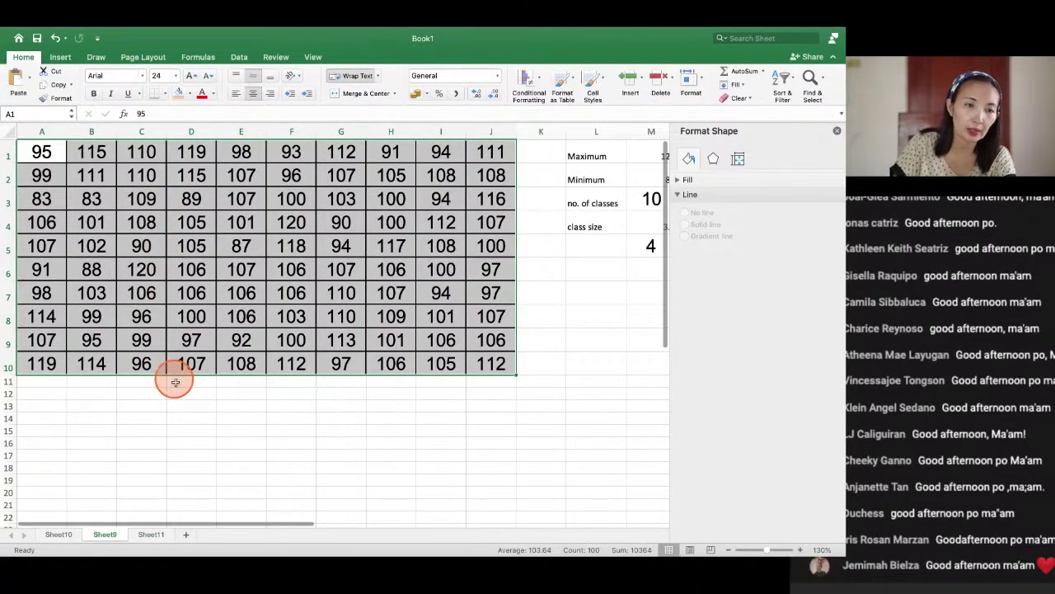
click(176, 382)
drag(45, 154, 488, 362)
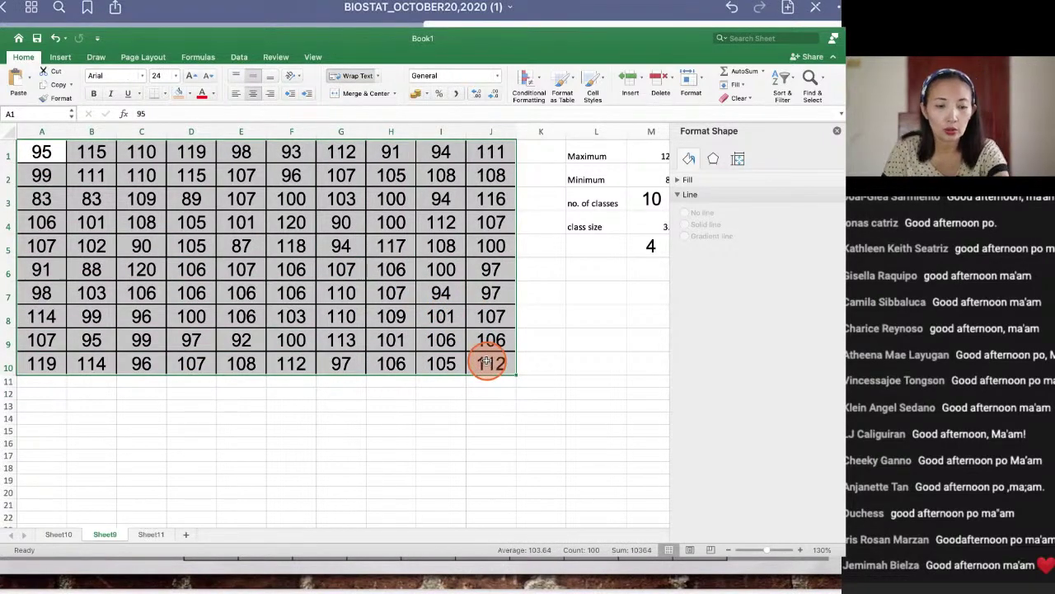
key(super+c)
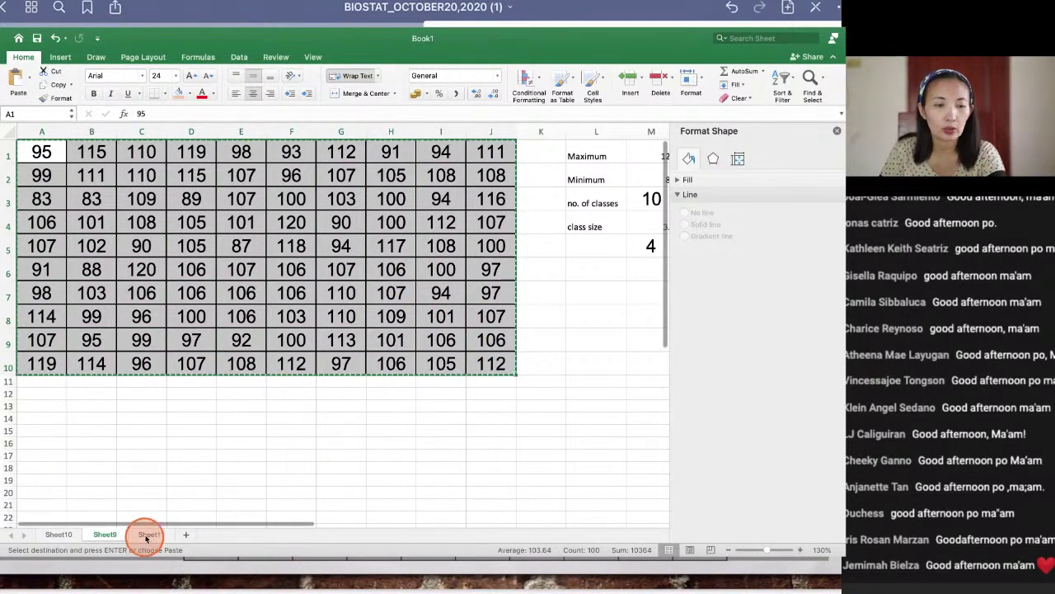
click(149, 534)
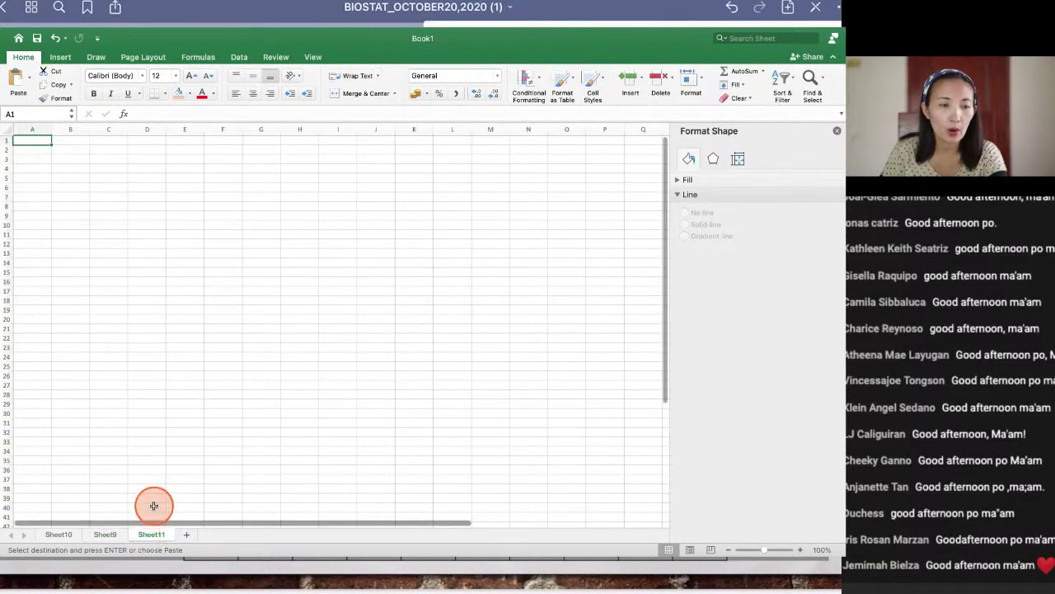
Step: Paste the score grid starting at A2 and enter the heading "IQ Scores" in A1
click(43, 150)
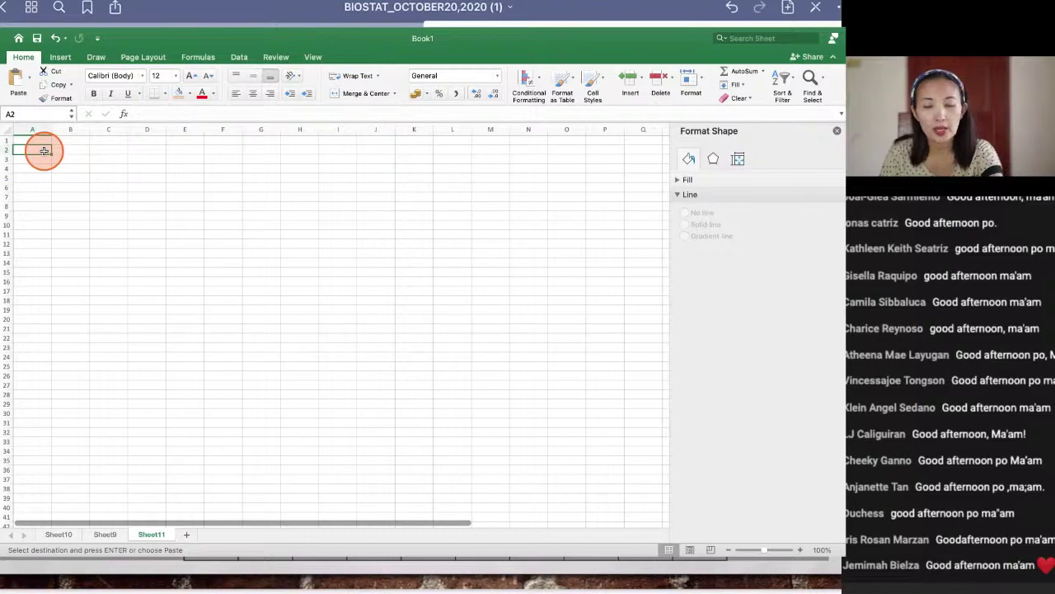
key(super+v)
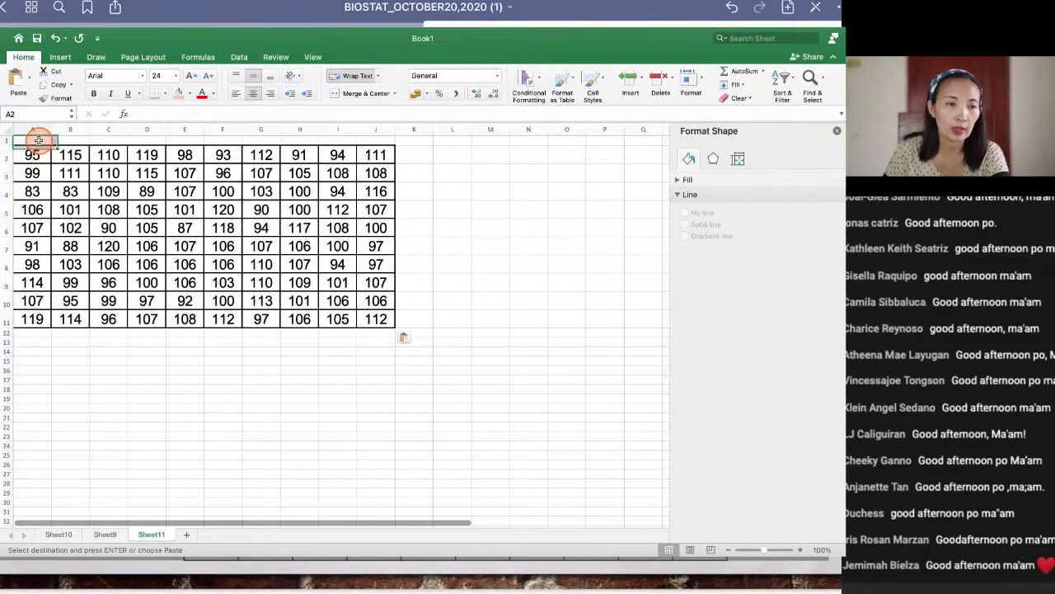
click(39, 140)
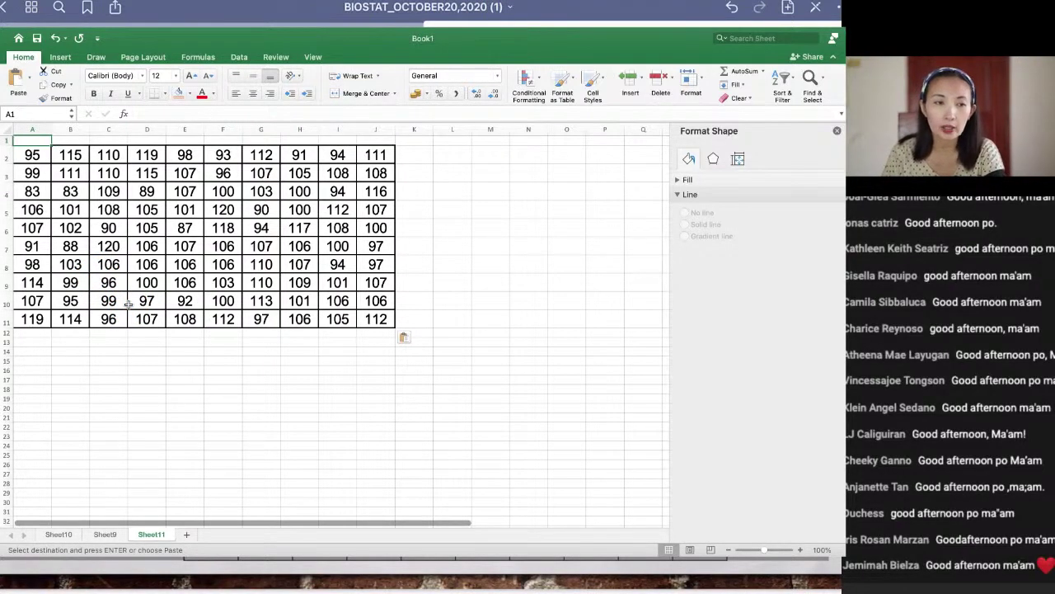
text(IQ Scores)
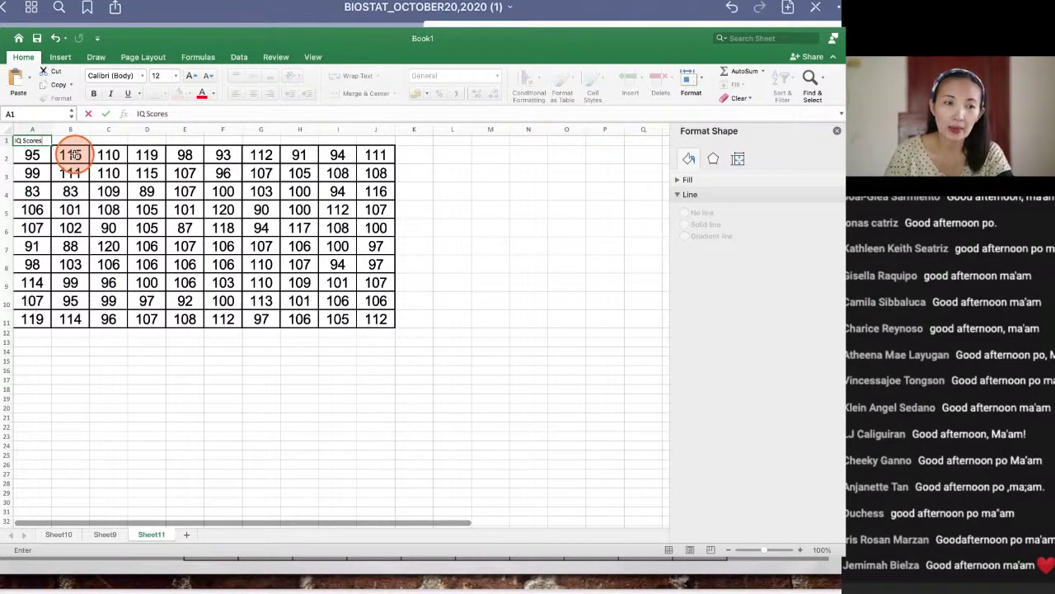
Step: Copy the second score column B2:B11 and paste it below the first column, starting at A12
drag(62, 154, 70, 311)
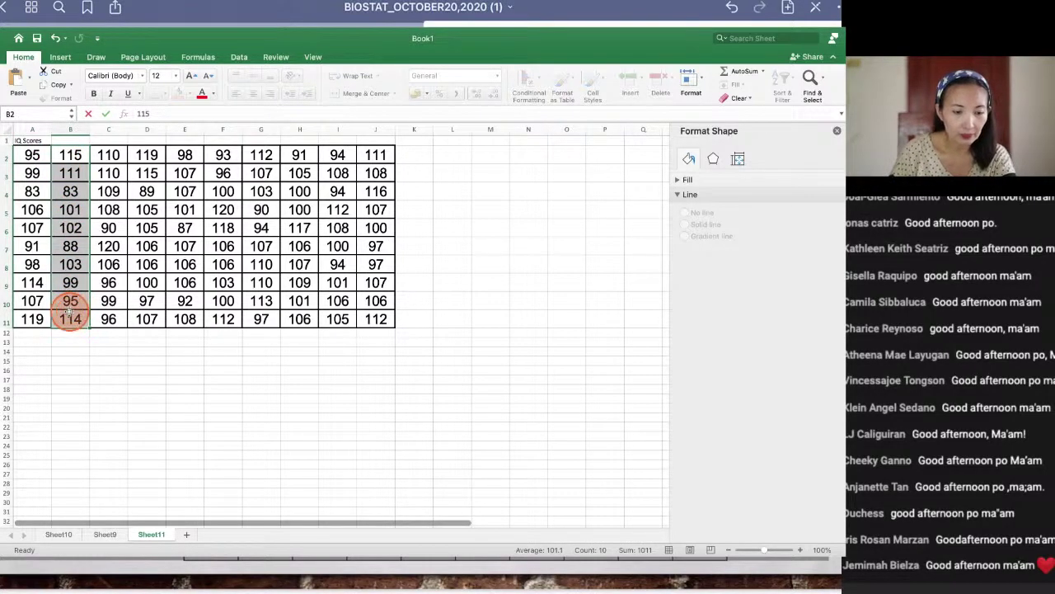
key(super+c)
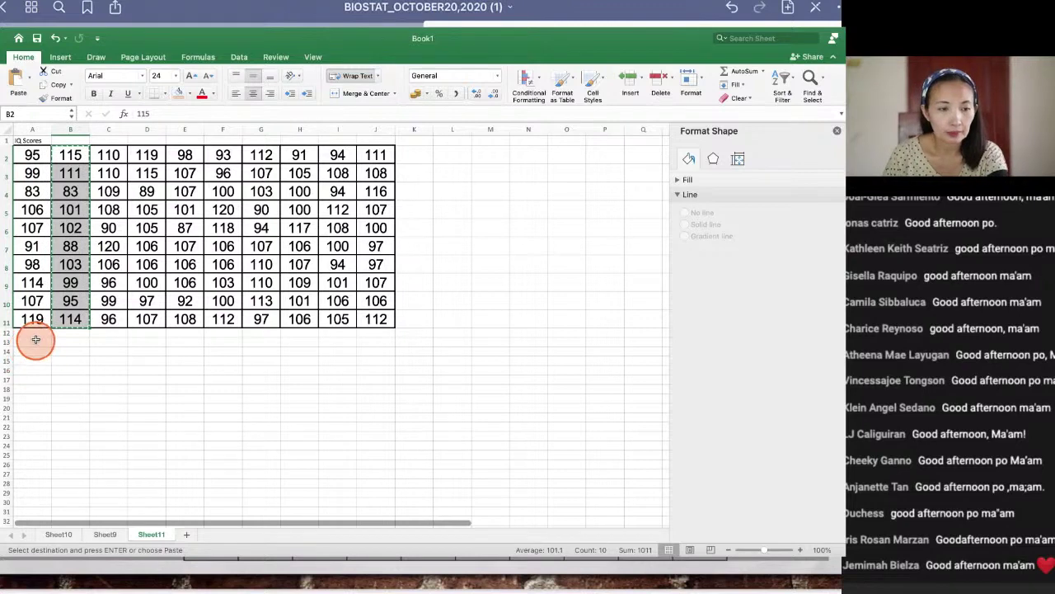
click(33, 337)
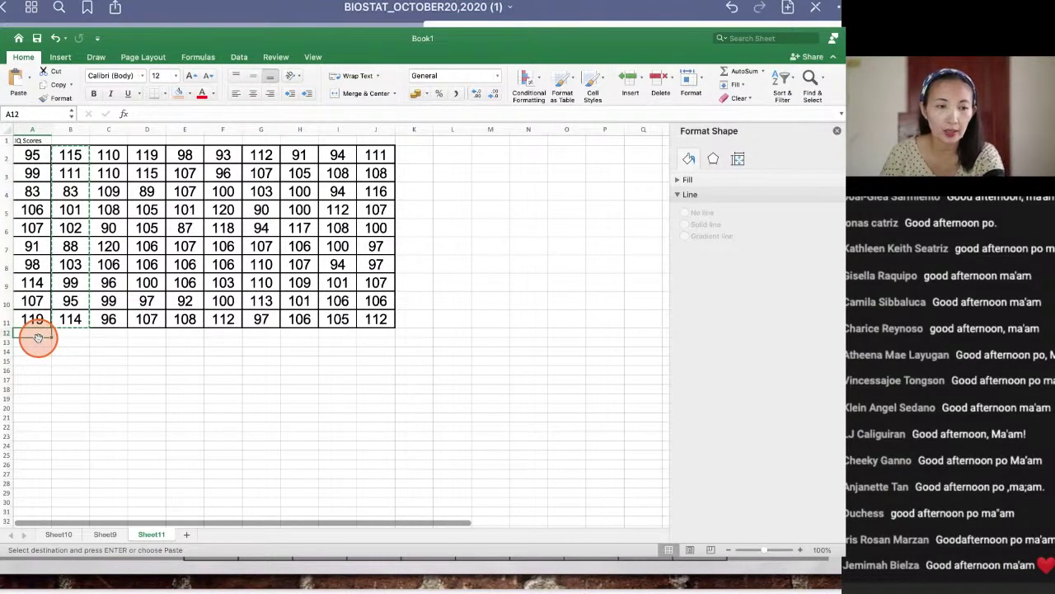
key(super+v)
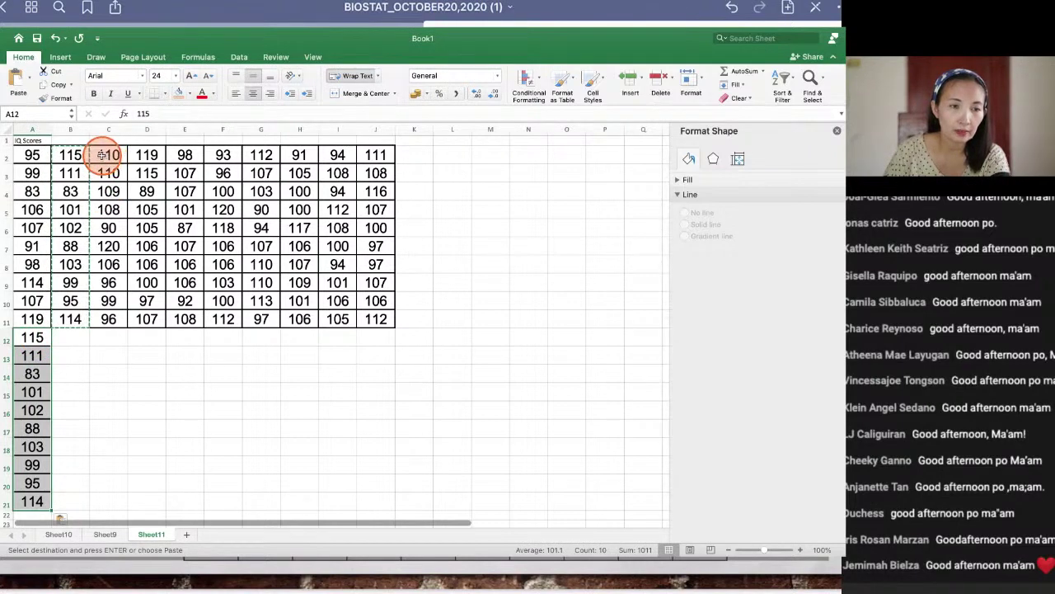
Step: Copy the third score column C2:C11 and paste it at the end of column A, starting at A22
drag(108, 154, 109, 311)
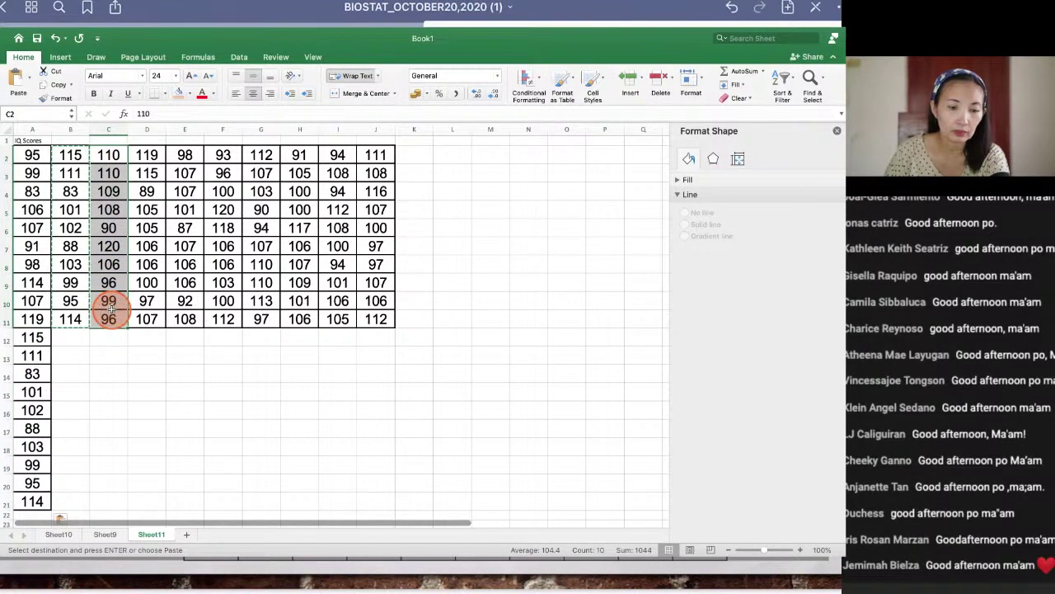
scroll(108, 308, down, 4)
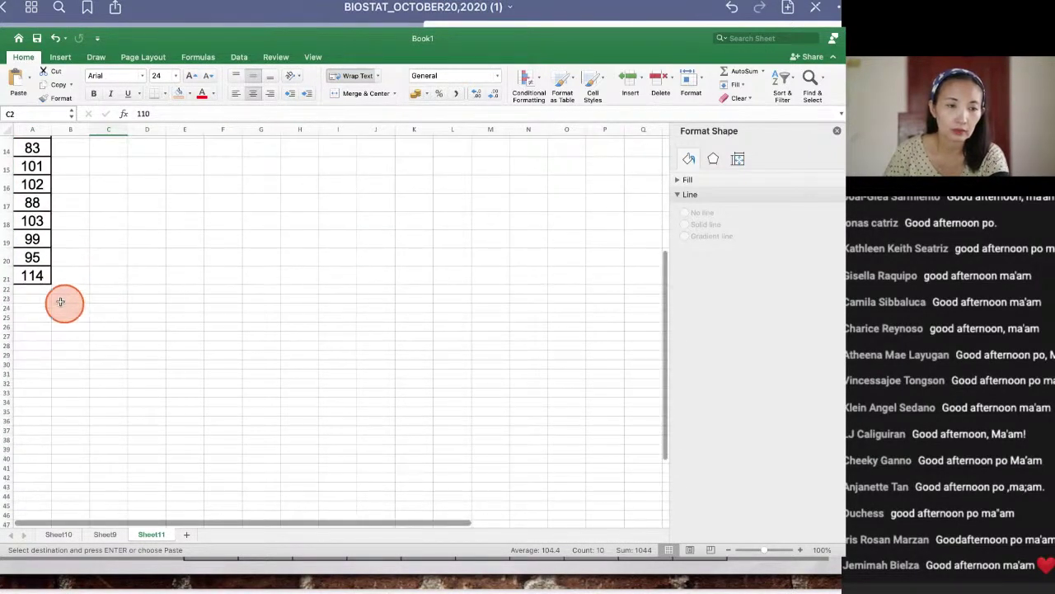
click(39, 290)
key(super+v)
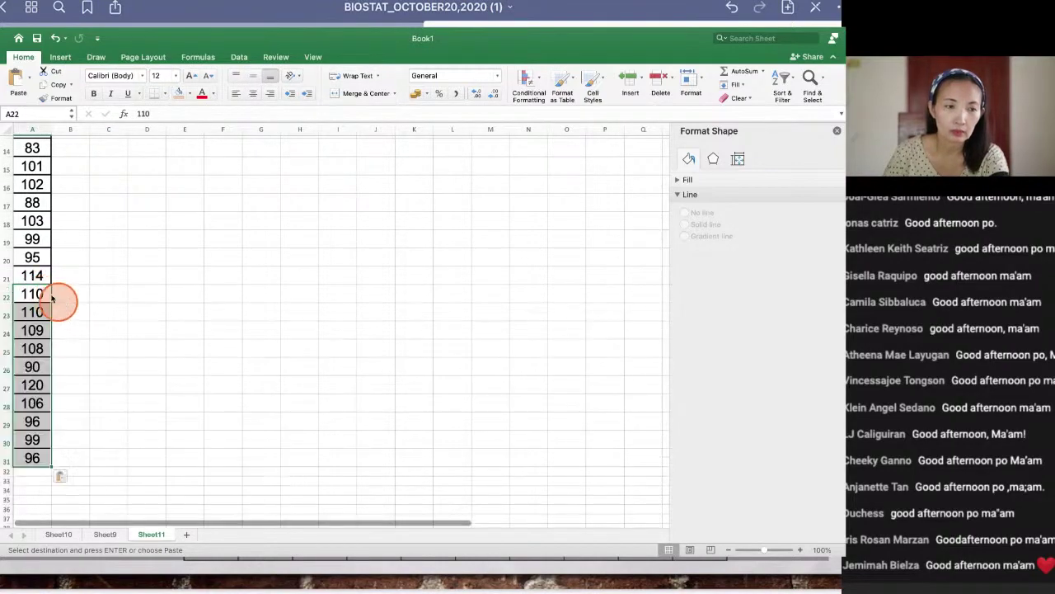
Step: Copy the fourth score column D2:D11 and append it to column A, starting at A32
scroll(59, 302, up, 4)
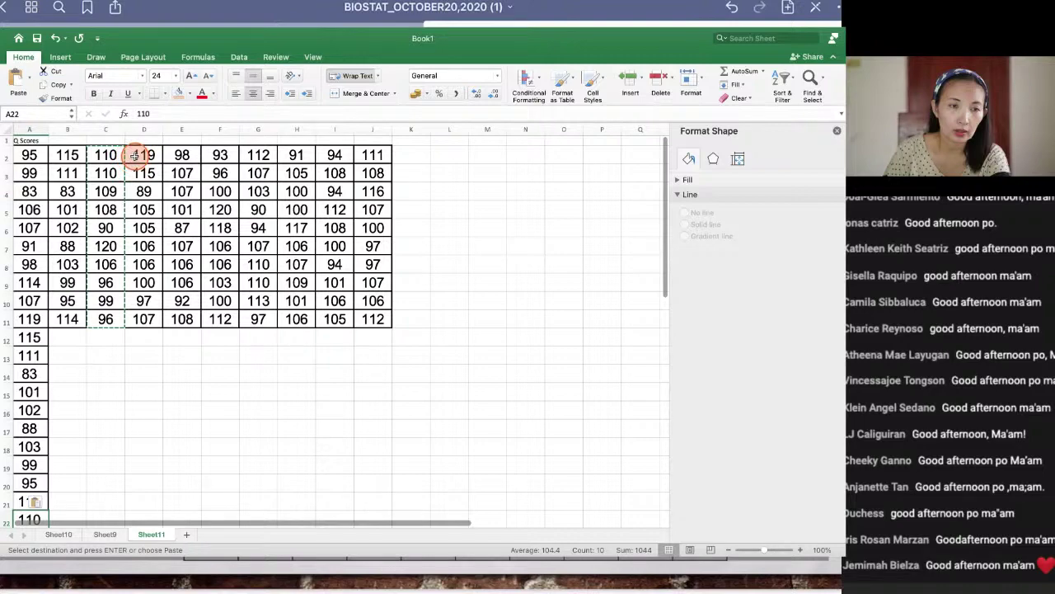
drag(134, 155, 144, 318)
scroll(142, 317, down, 6)
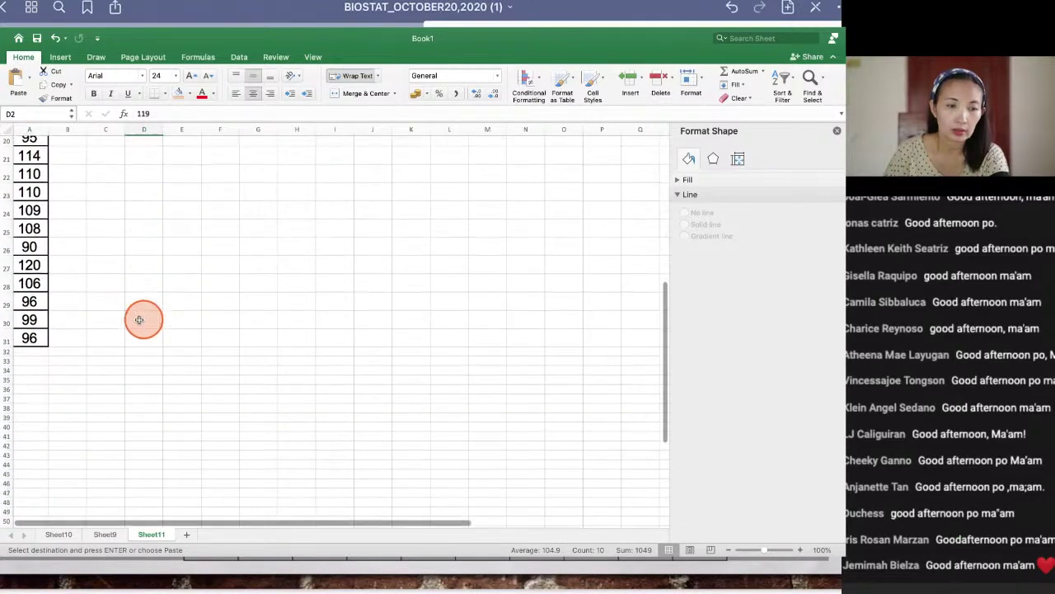
scroll(49, 317, down, 1)
click(34, 299)
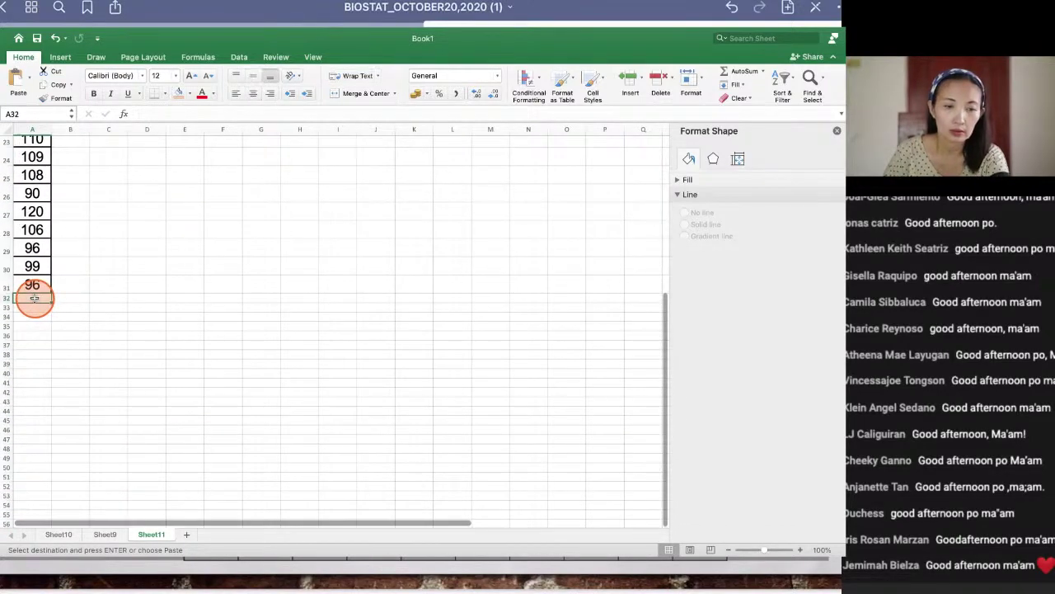
key(ctrl+v)
Step: Copy the fifth score column E2:E11 and append it to column A, starting at A42
scroll(47, 300, up, 6)
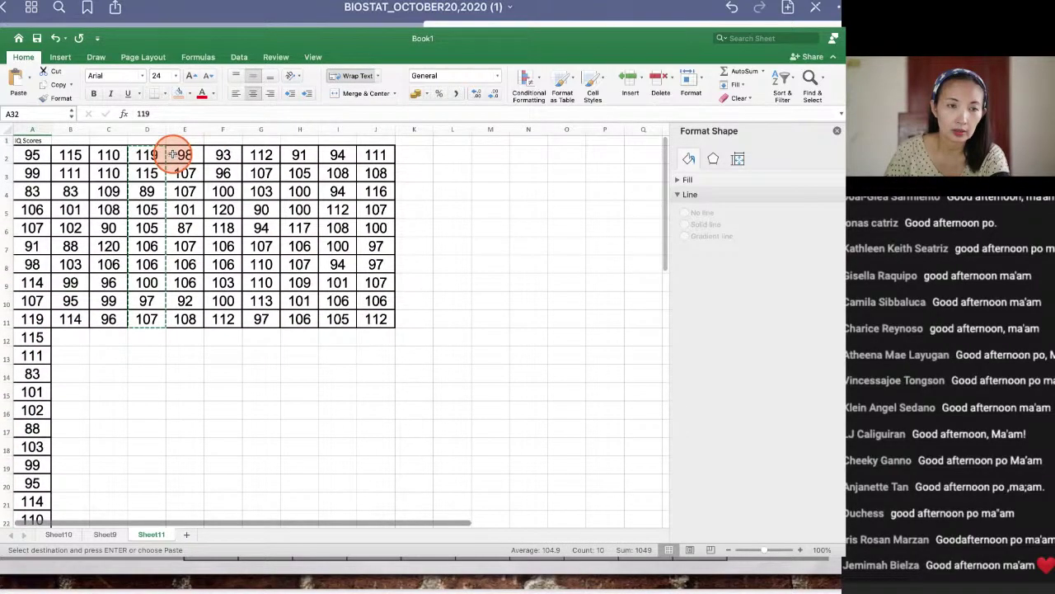
drag(173, 154, 184, 318)
scroll(189, 315, down, 5)
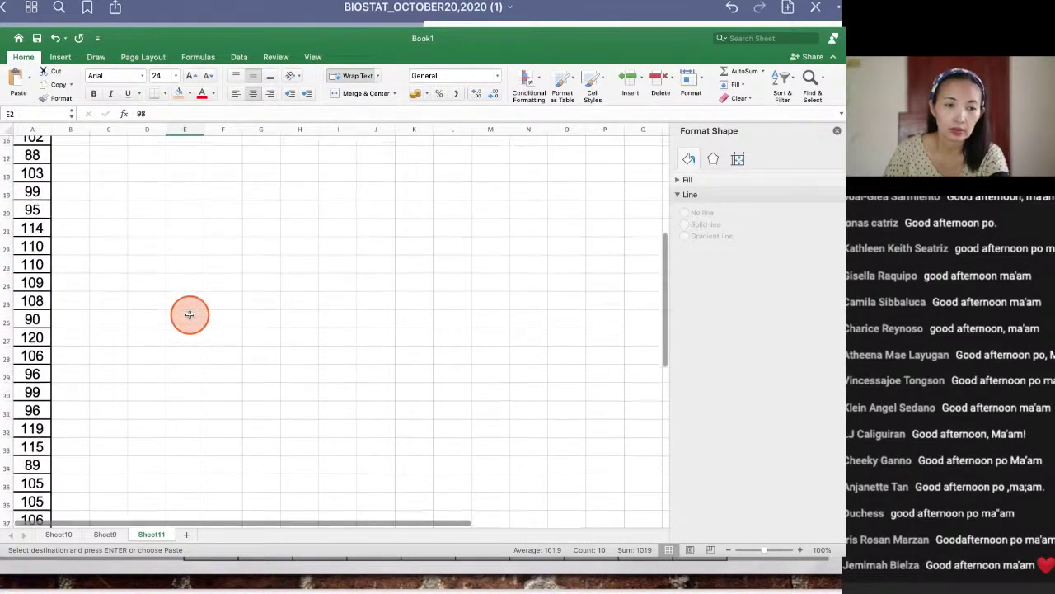
scroll(189, 315, down, 7)
click(29, 229)
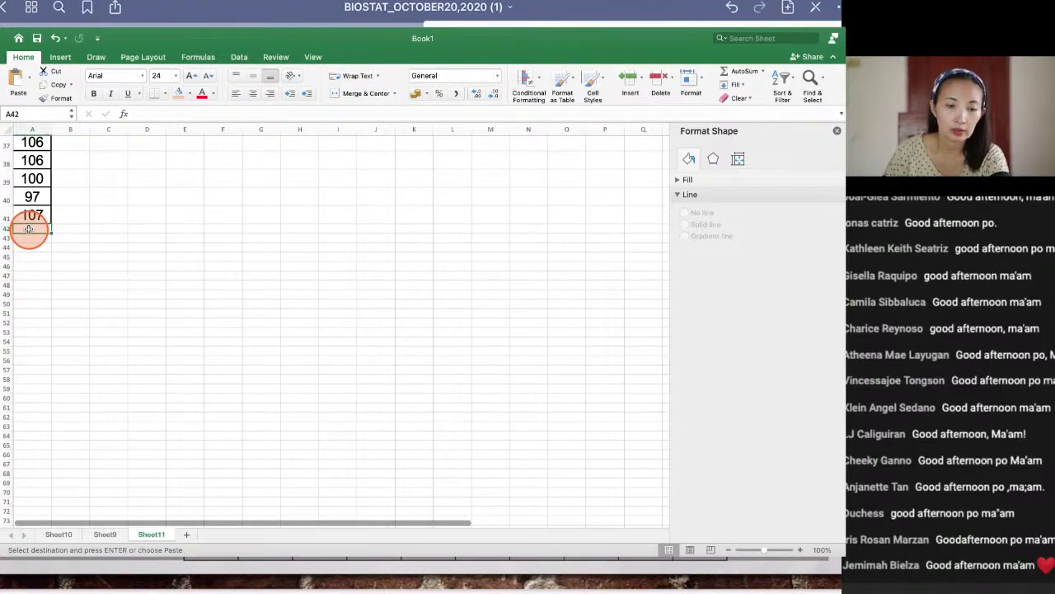
key(super+v)
Step: Copy the sixth score column F2:F11 and append it to column A, starting at A52
scroll(111, 231, up, 8)
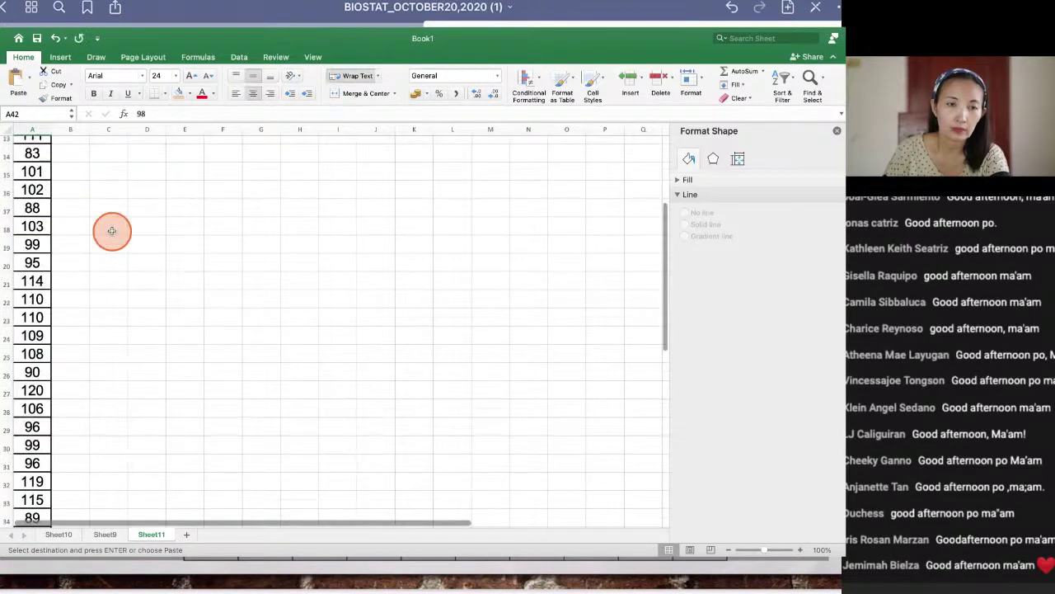
scroll(111, 231, up, 4)
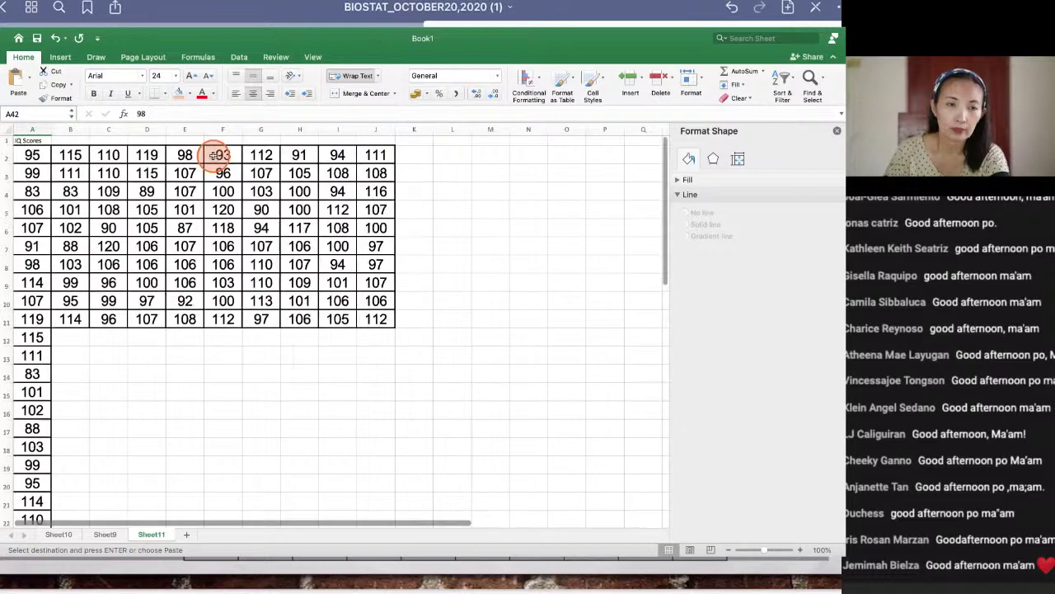
drag(214, 155, 217, 310)
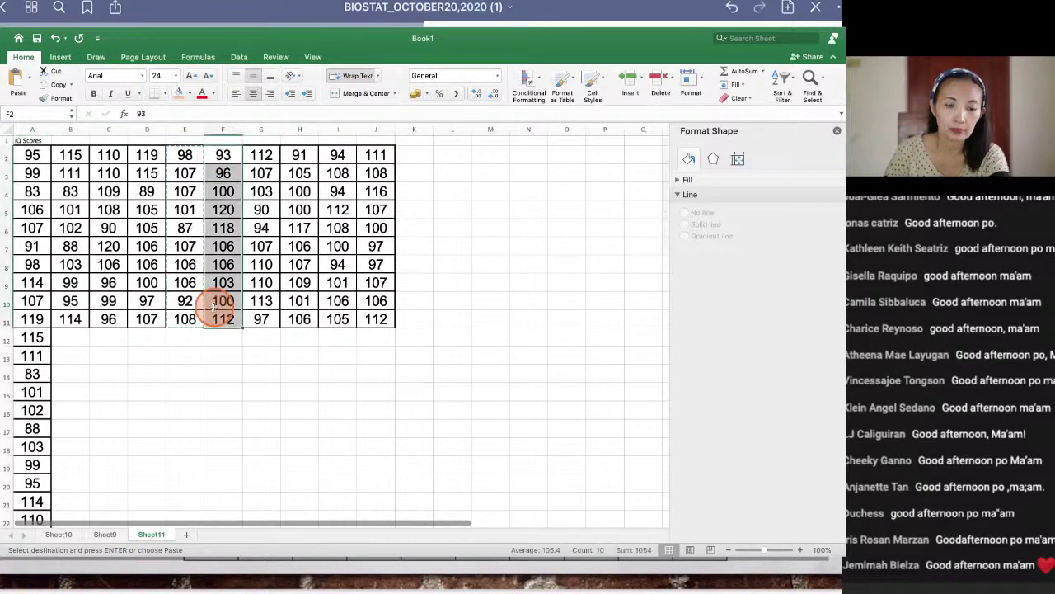
scroll(218, 307, down, 13)
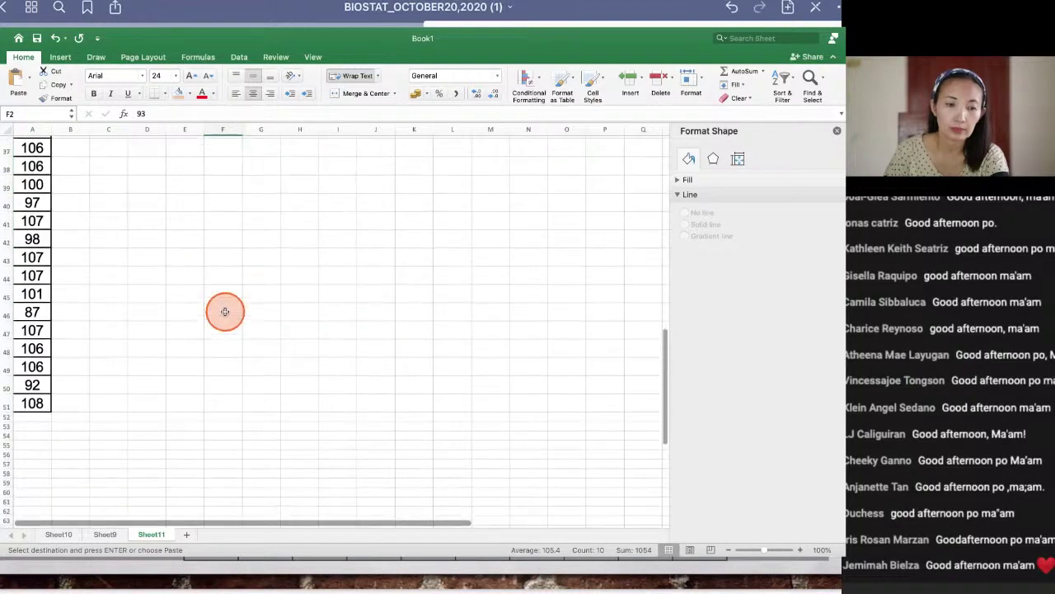
click(27, 362)
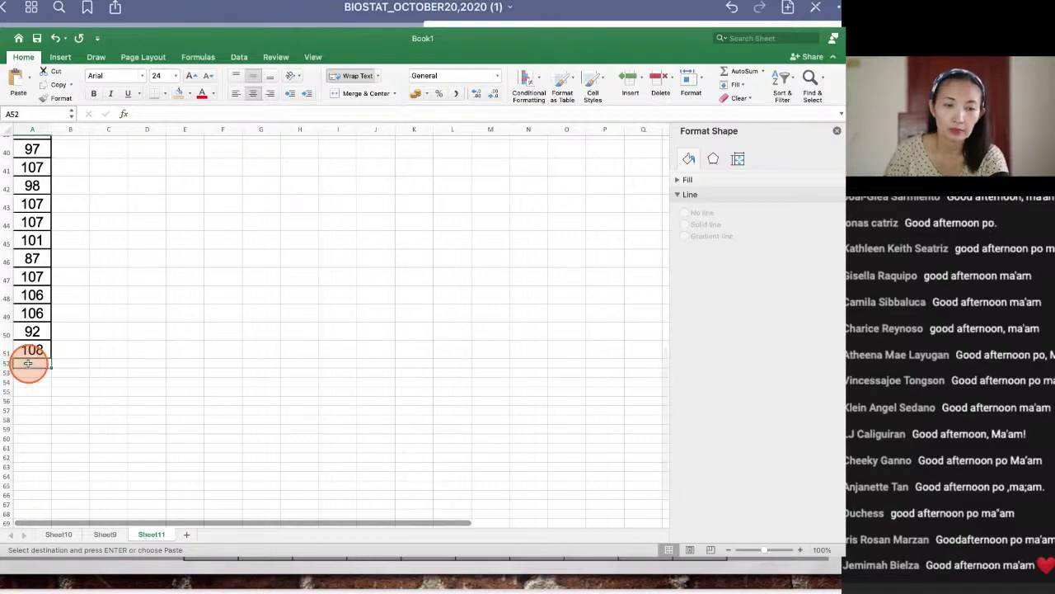
Step: Copy the seventh score column G2:G11 and append it to column A, starting at A62
scroll(118, 386, up, 13)
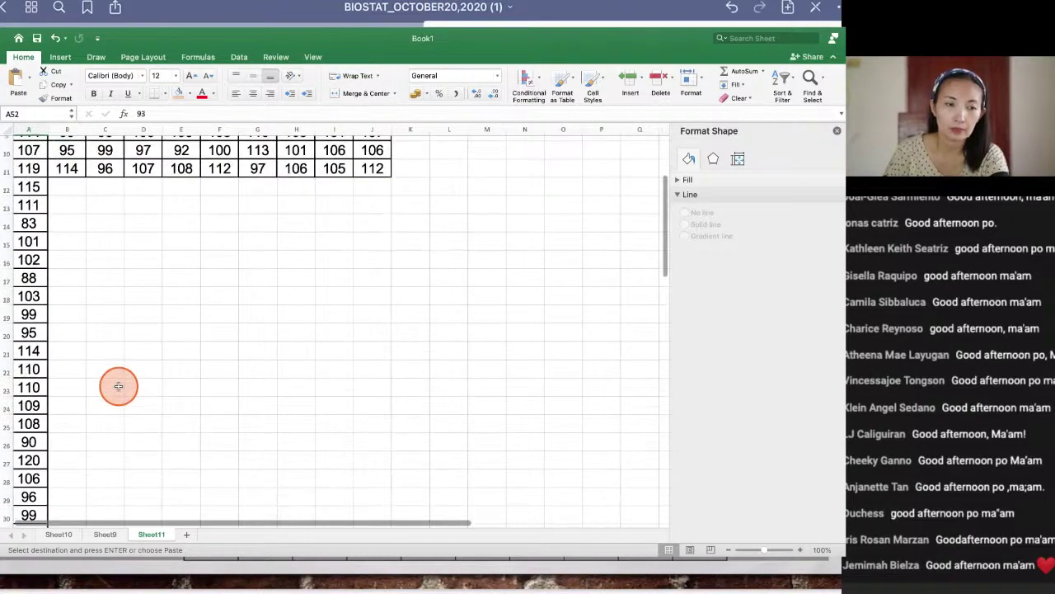
click(245, 156)
drag(246, 156, 251, 316)
key(super+c)
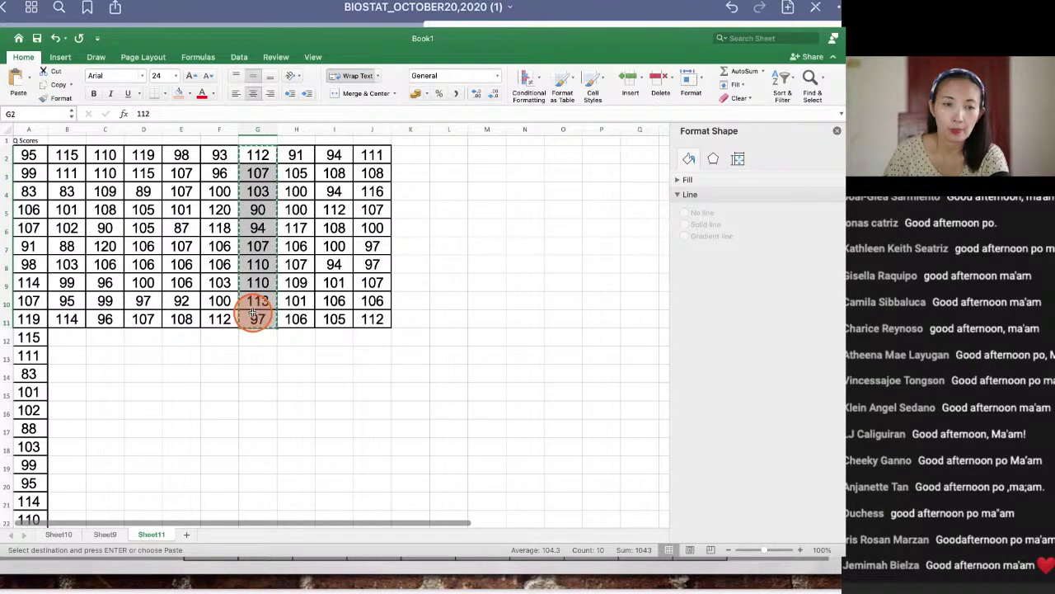
scroll(143, 253, down, 15)
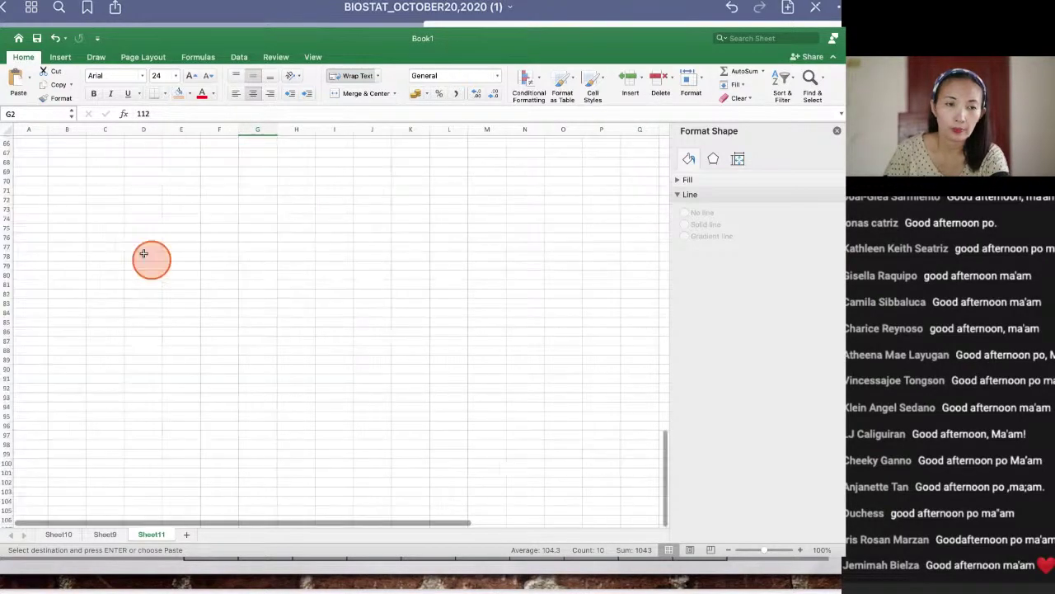
scroll(143, 253, up, 3)
click(32, 275)
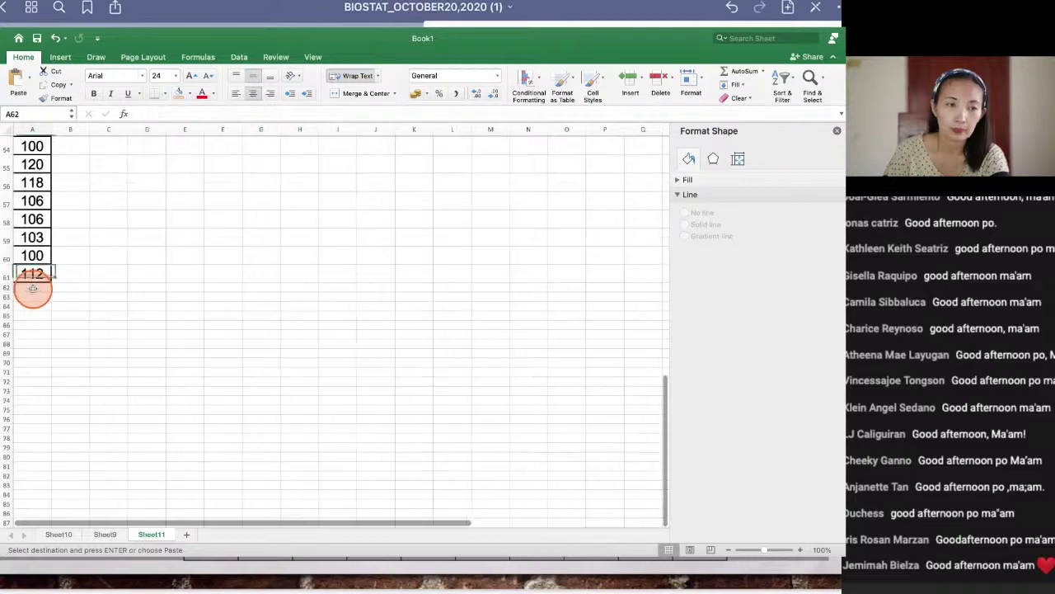
click(37, 292)
key(super+v)
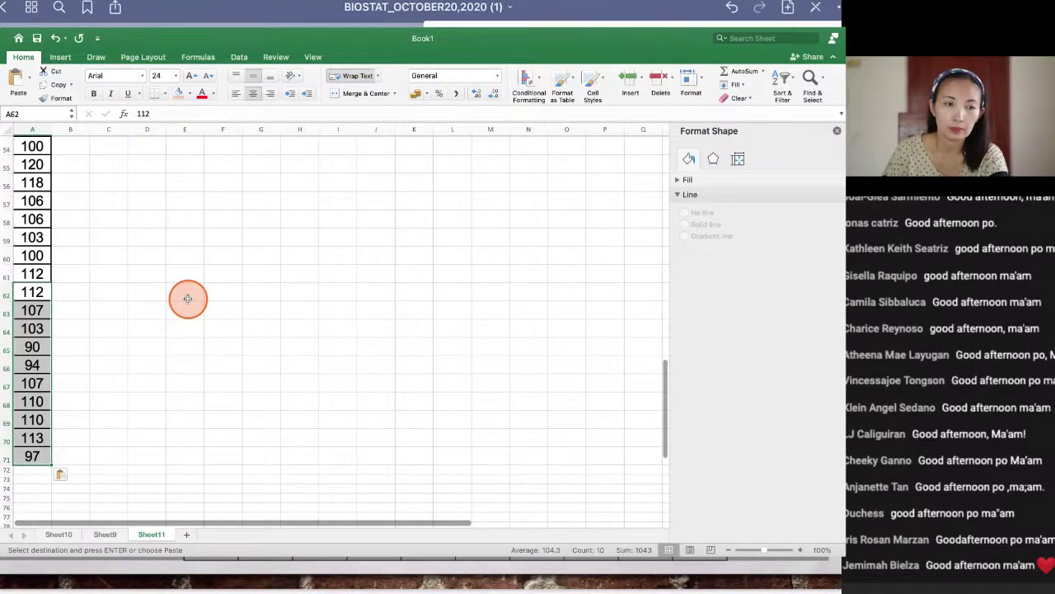
Step: Copy the eighth score column H2:H11 and append it to column A, starting at A72
scroll(188, 298, up, 13)
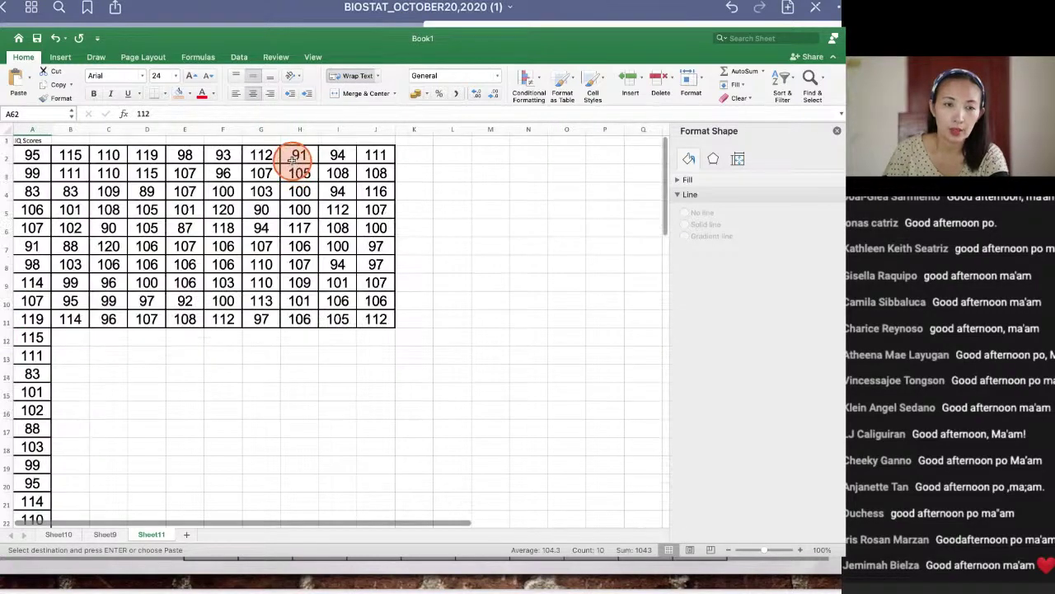
drag(297, 157, 303, 319)
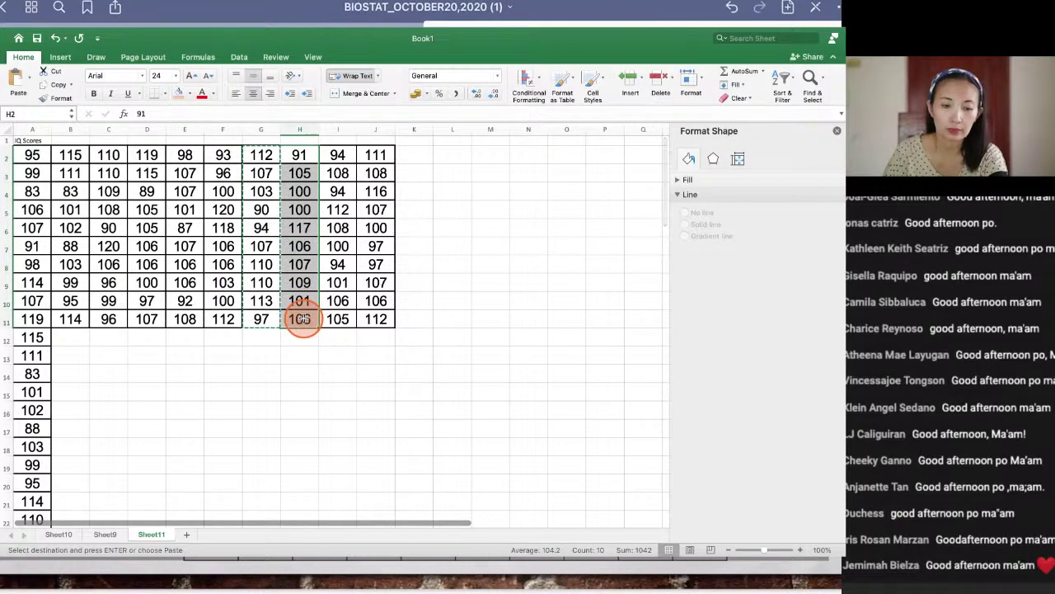
key(super+c)
scroll(303, 317, down, 3)
scroll(303, 317, down, 10)
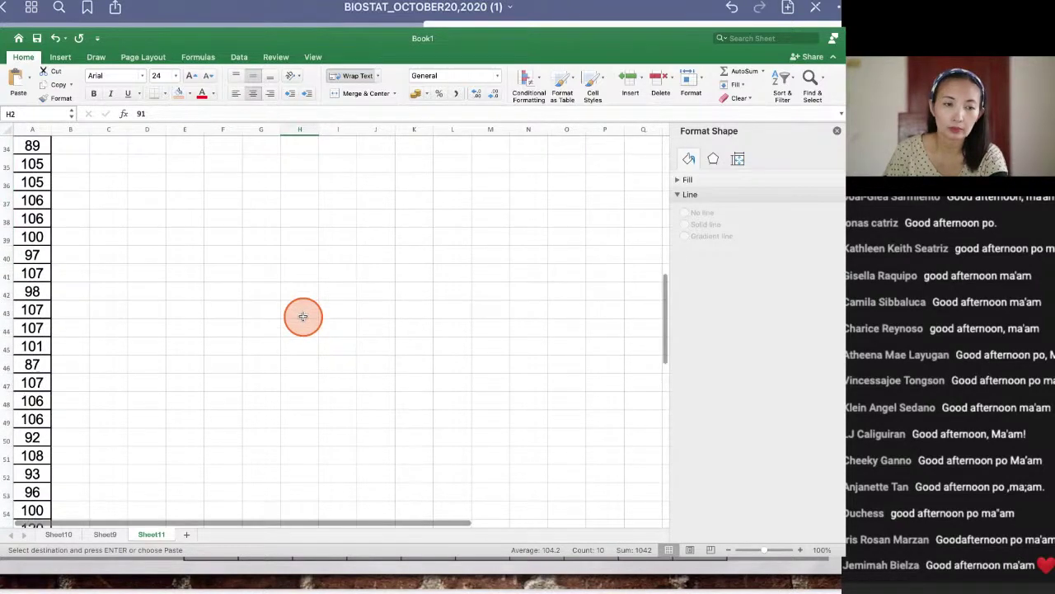
scroll(302, 317, down, 11)
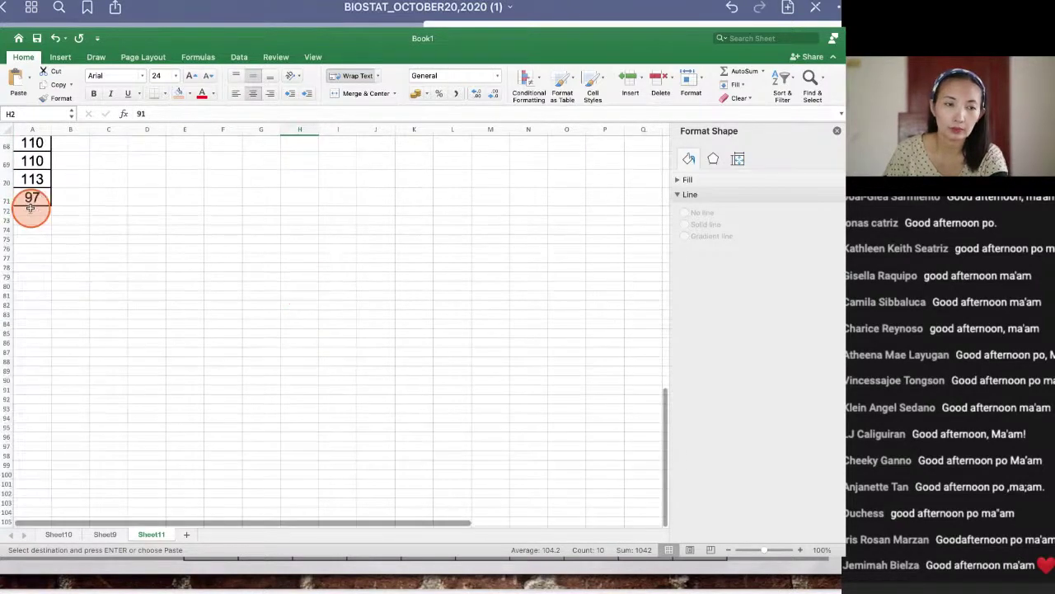
click(30, 210)
key(super+v)
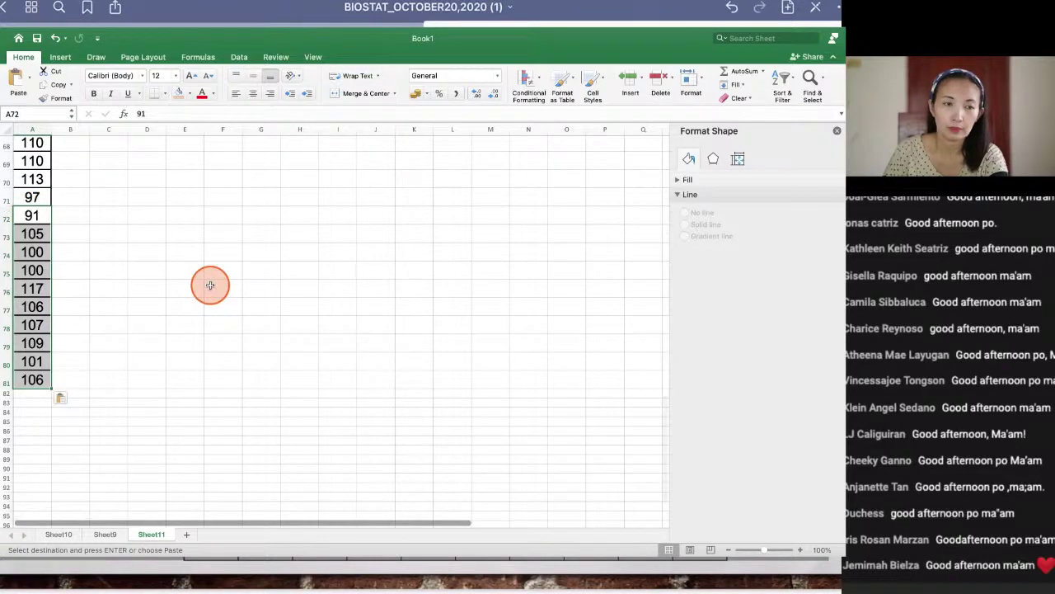
Step: Copy the ninth score column I2:I11 and append it to column A, starting at A82
scroll(210, 286, up, 20)
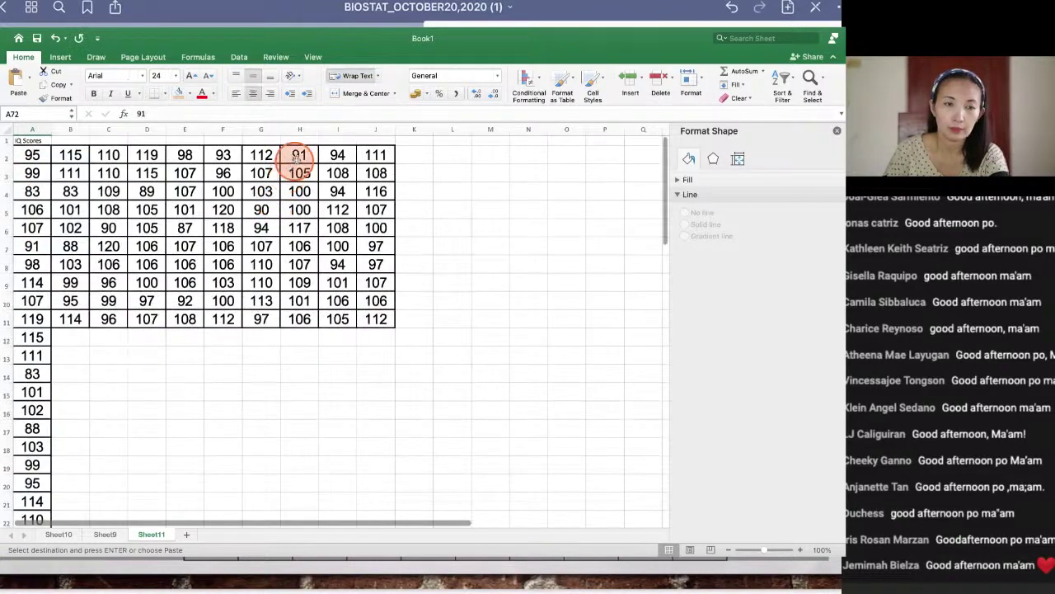
drag(337, 160, 333, 318)
scroll(332, 318, down, 20)
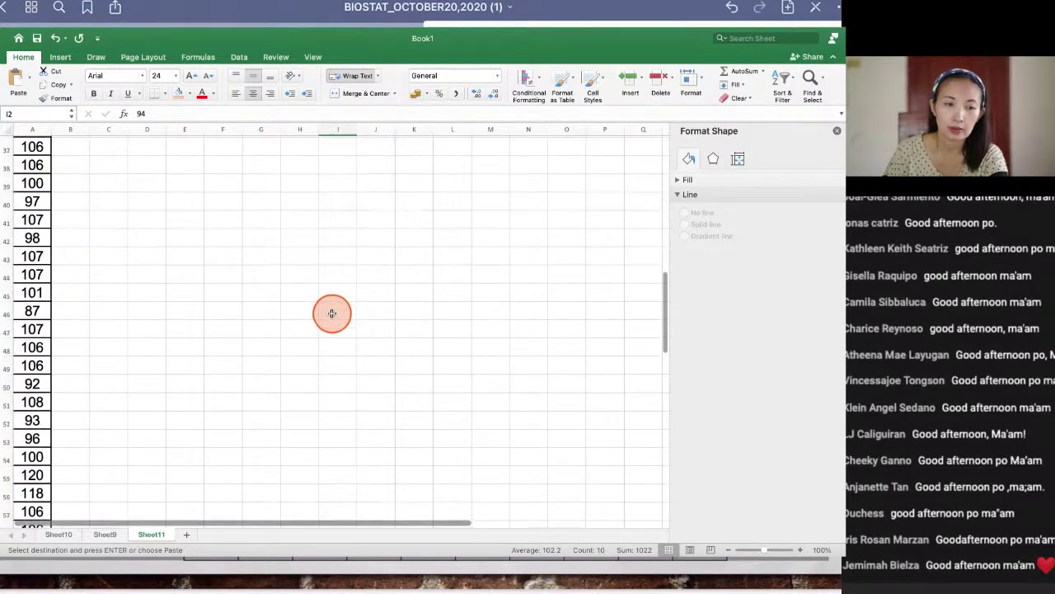
scroll(217, 321, down, 1)
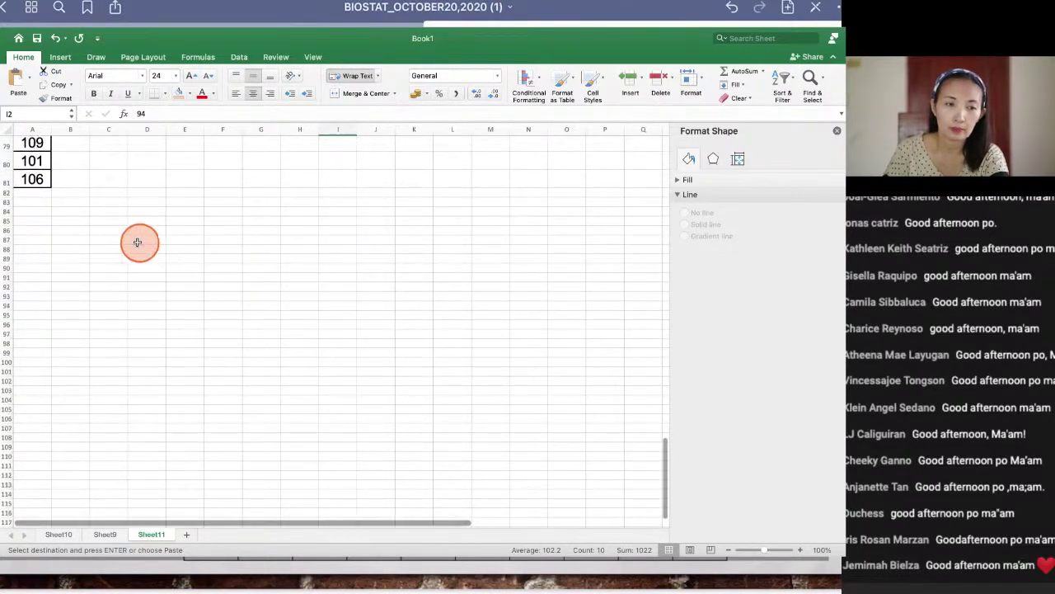
click(32, 192)
key(ctrl+v)
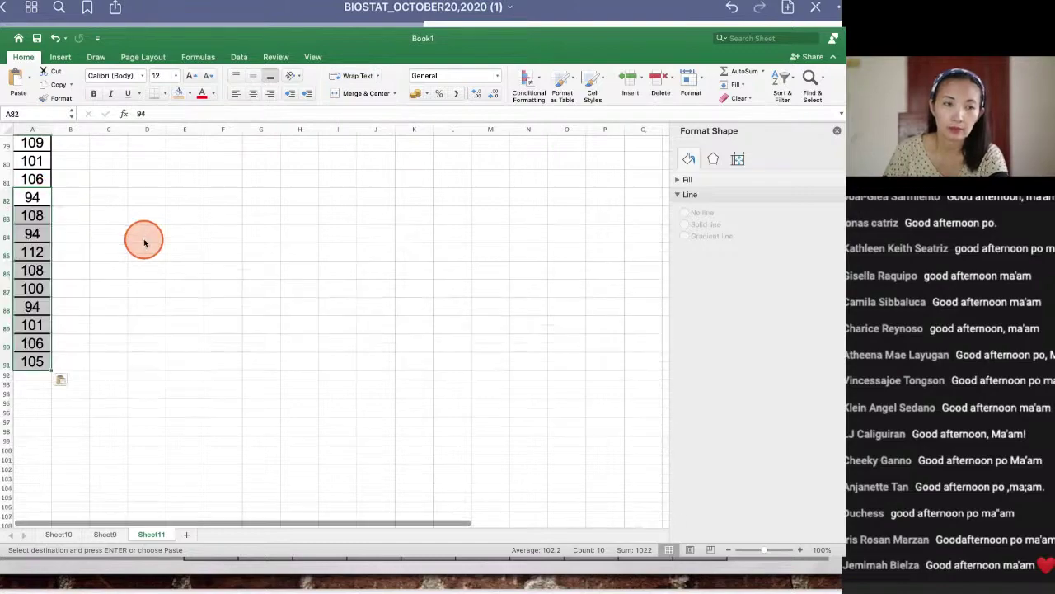
Step: Copy the tenth score column J2:J11 and append it to column A, starting at A92
scroll(181, 260, up, 10)
scroll(337, 212, up, 5)
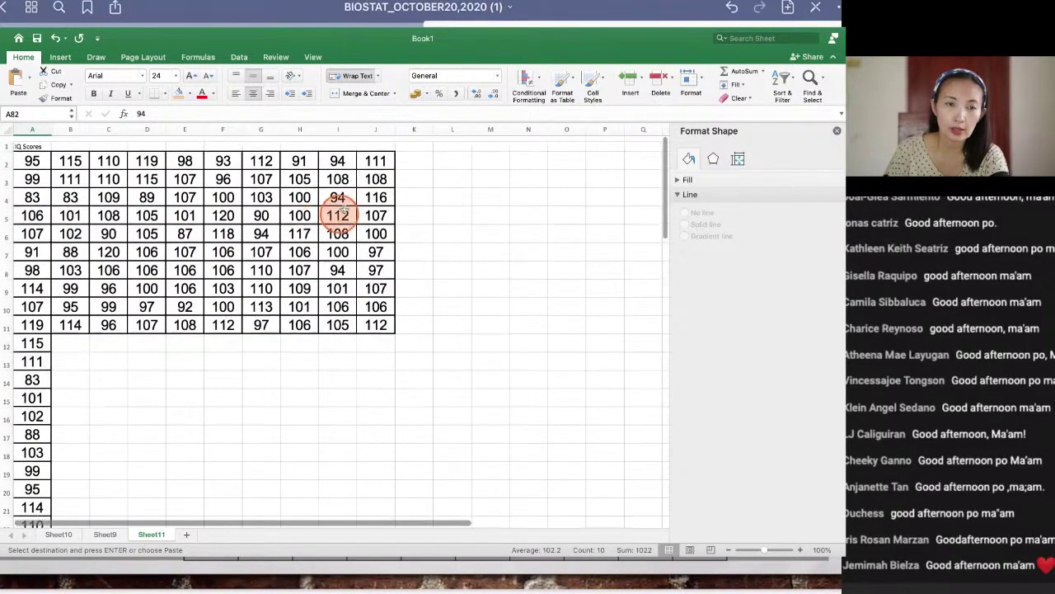
drag(372, 155, 375, 318)
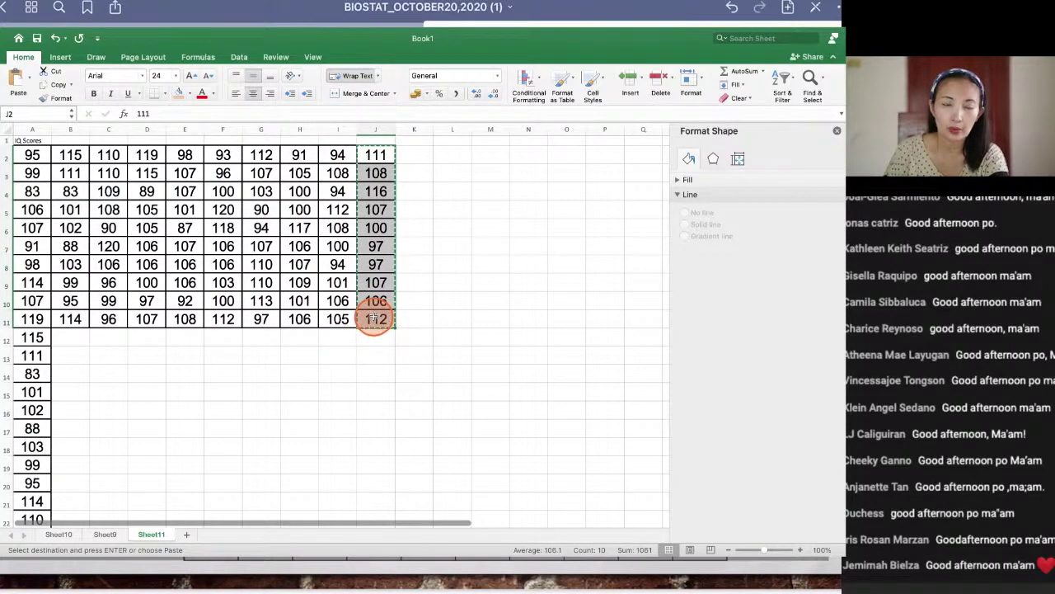
scroll(375, 319, down, 20)
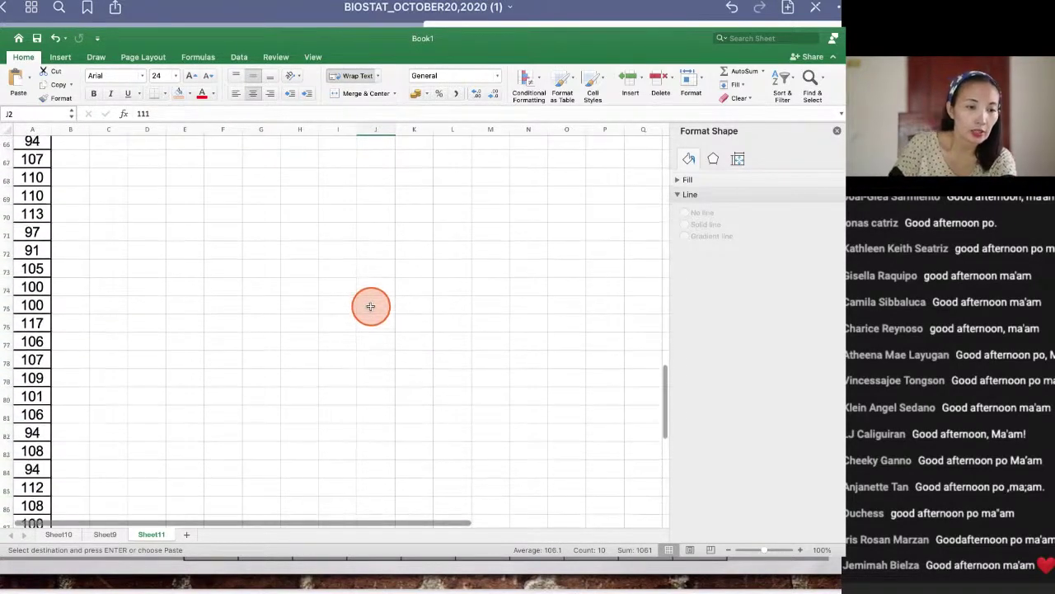
scroll(370, 306, down, 6)
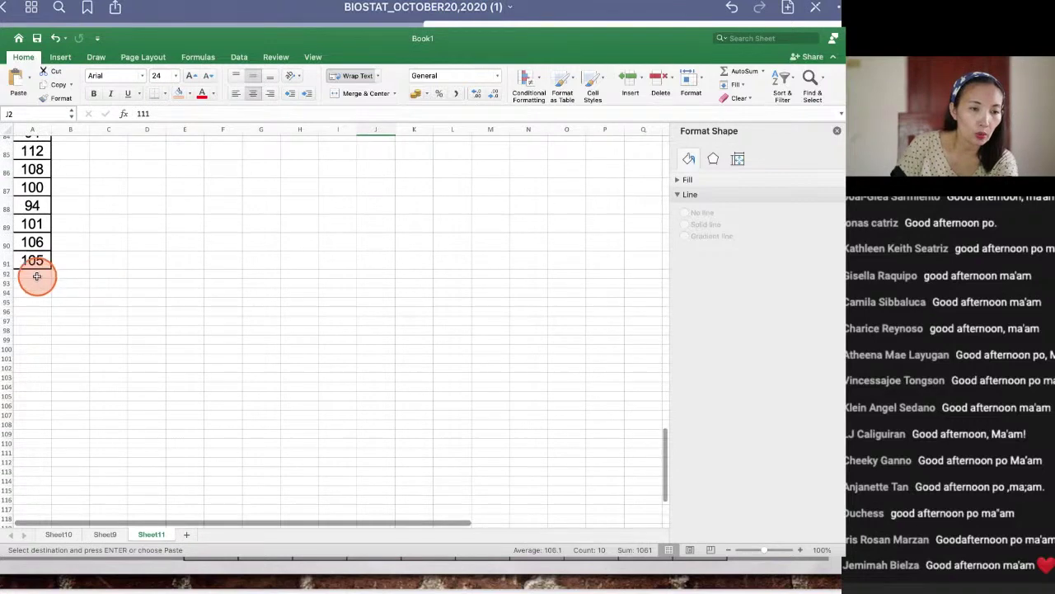
click(37, 277)
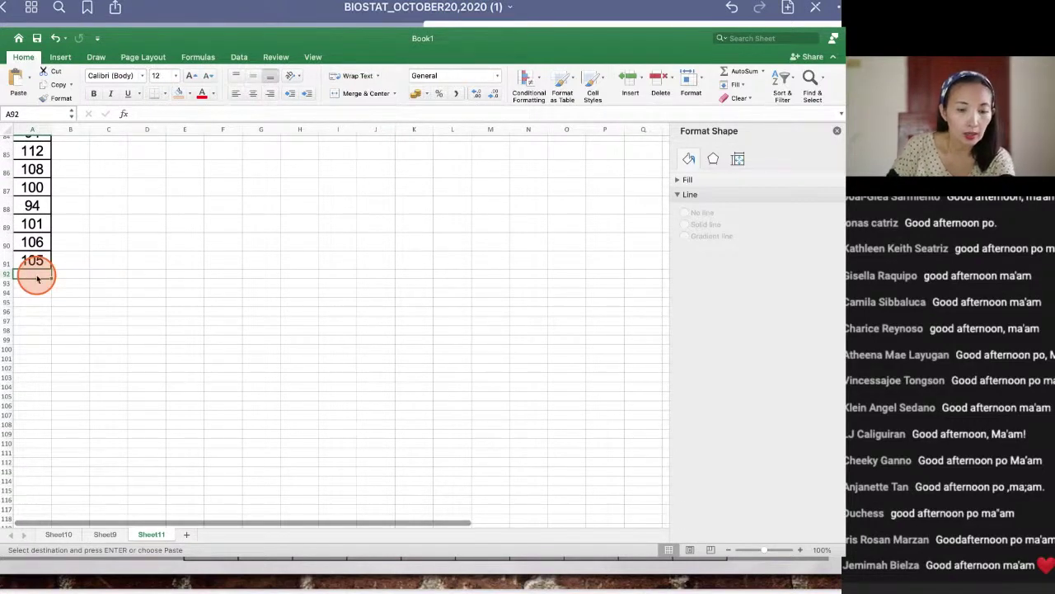
key(super+v)
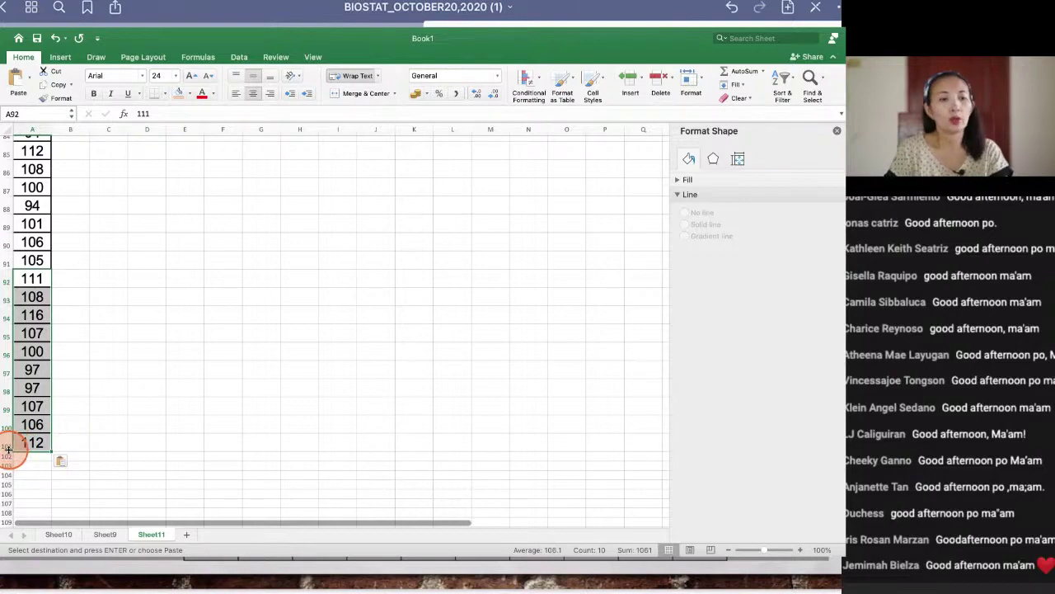
Step: Clear the already copied scores beside column A by deleting the contents of B2:J12
scroll(39, 342, up, 5)
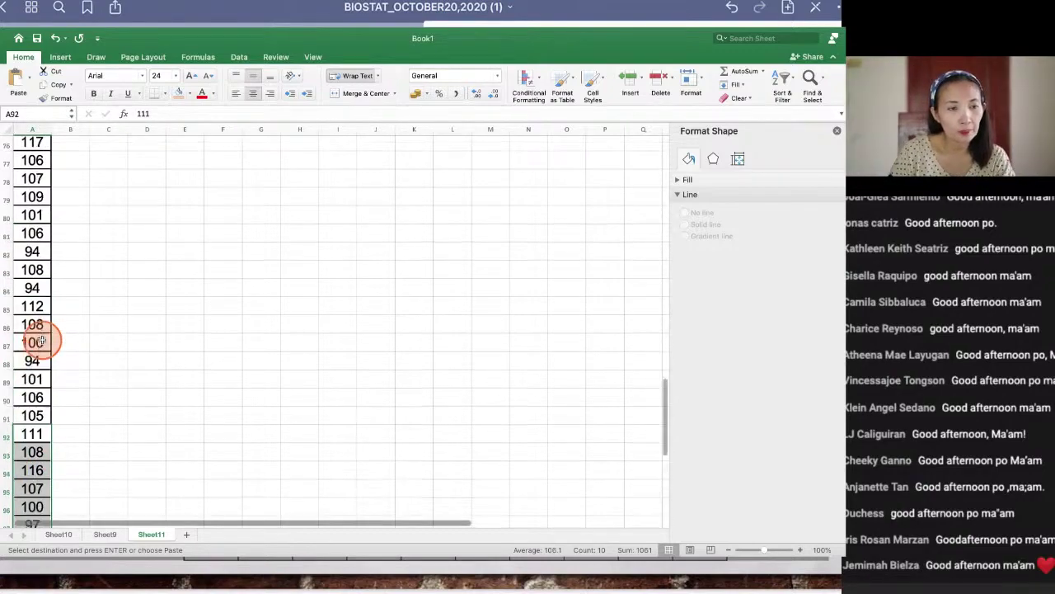
scroll(40, 342, up, 20)
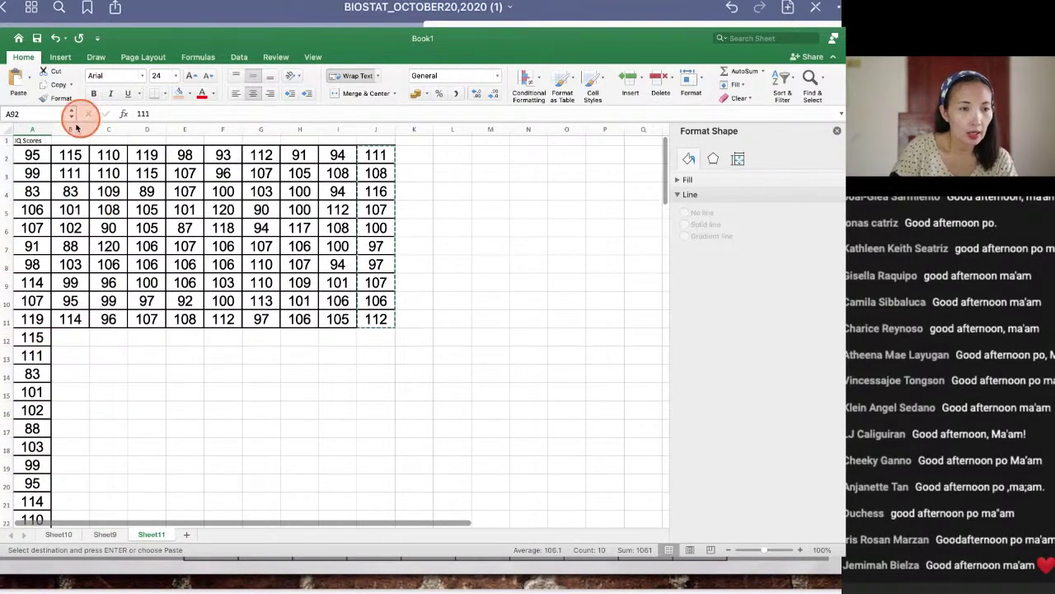
mouse_move(71, 157)
mouse_down()
mouse_move(189, 170)
mouse_move(344, 264)
mouse_move(367, 327)
mouse_move(355, 329)
mouse_up()
key(Delete)
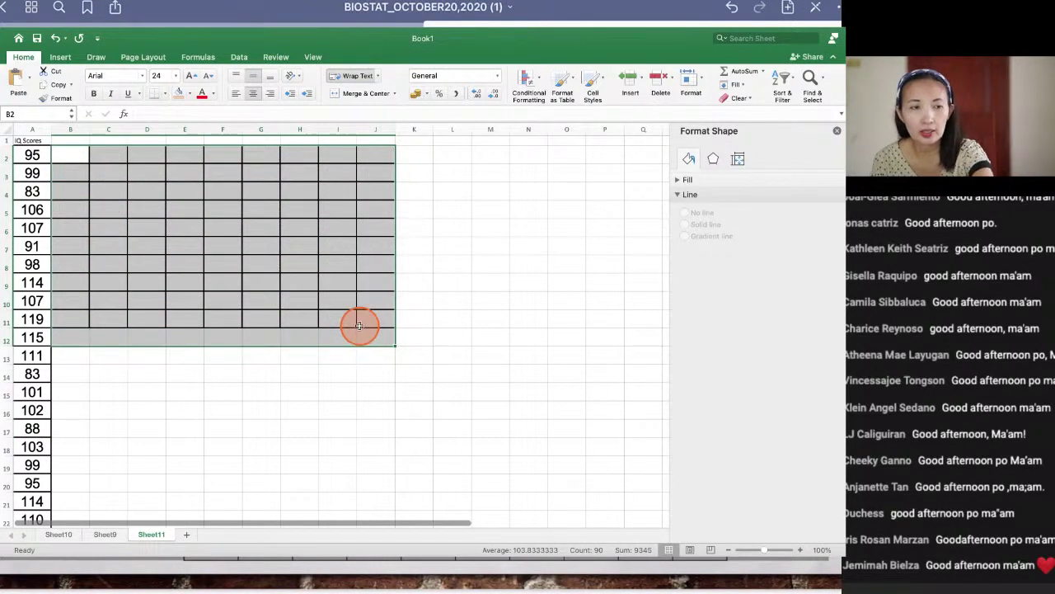
click(262, 391)
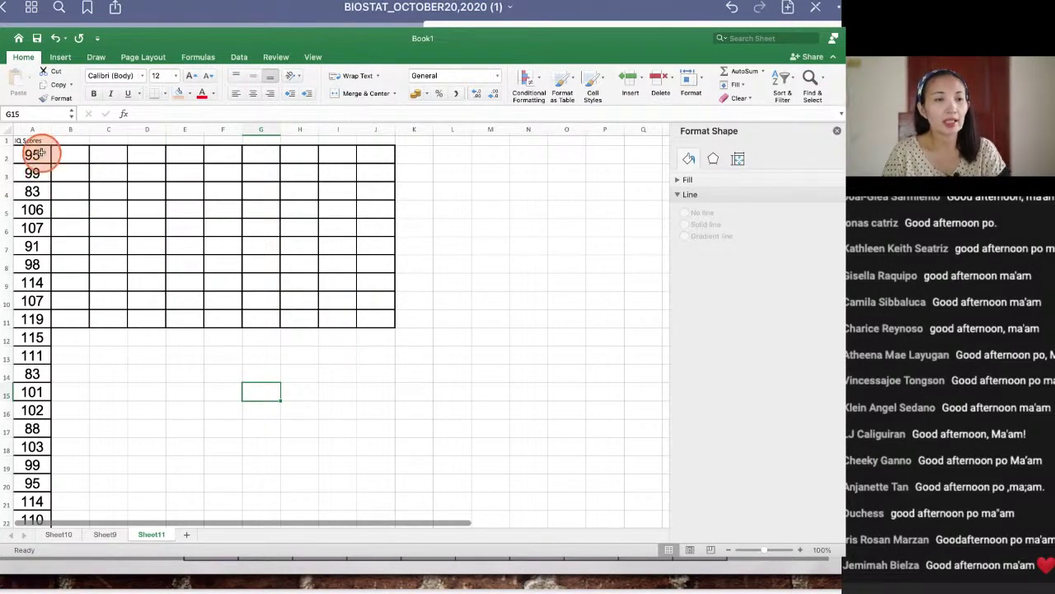
key(Right)
key(Right)
key(Right)
key(Right)
key(Right)
key(Right)
key(Right)
key(Right)
key(Right)
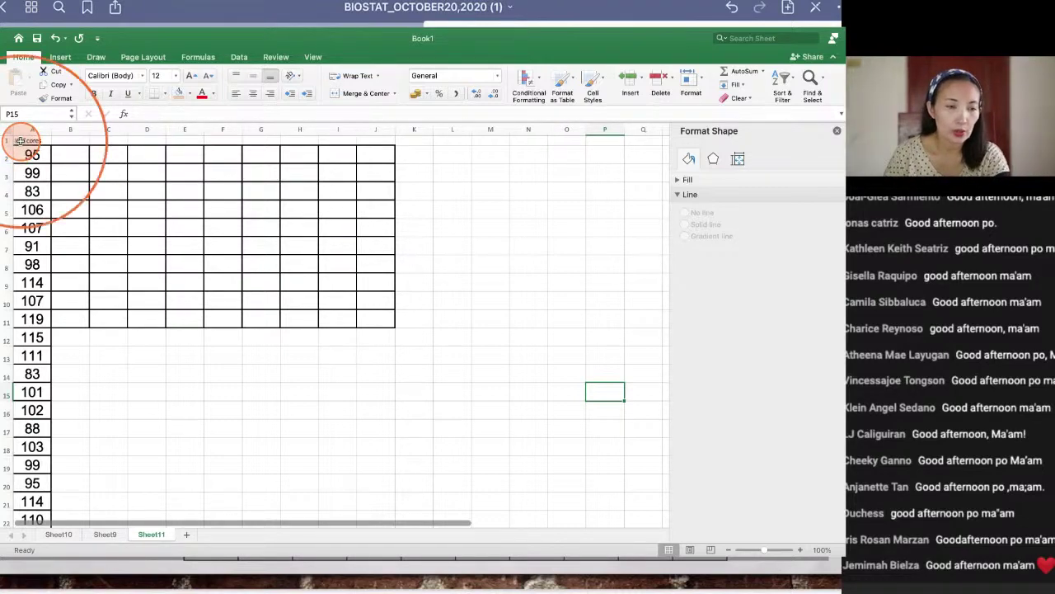
Step: Select the IQ Scores heading together with all stacked scores, range A1:A101
click(28, 141)
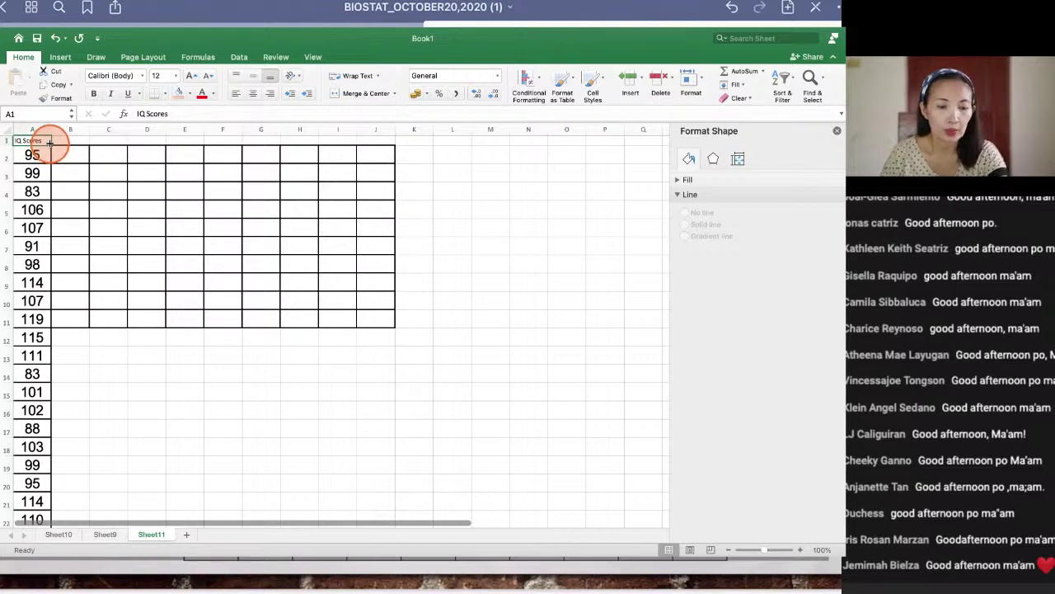
drag(38, 144, 33, 508)
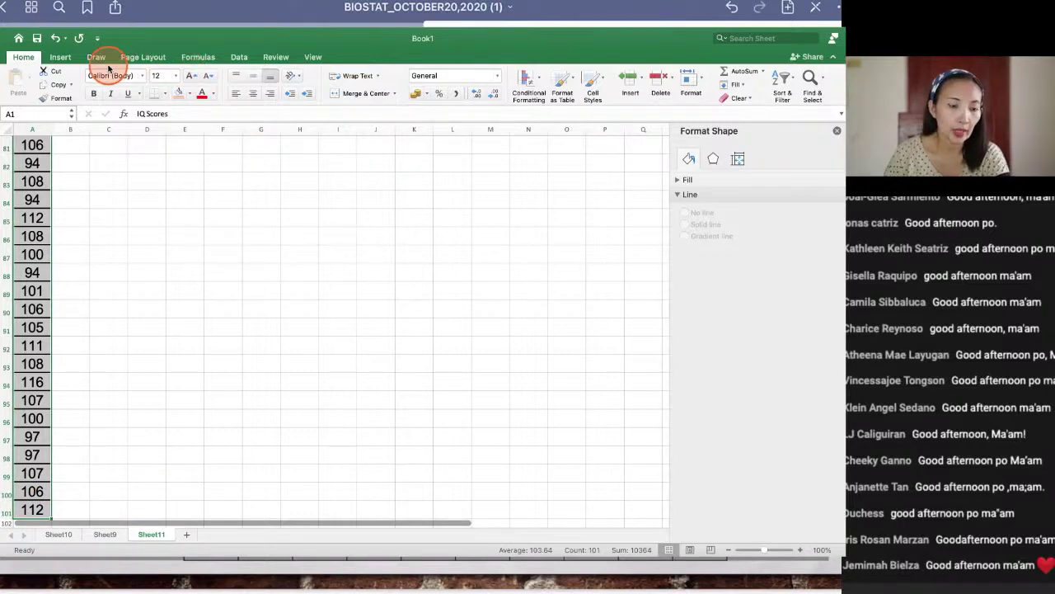
click(200, 537)
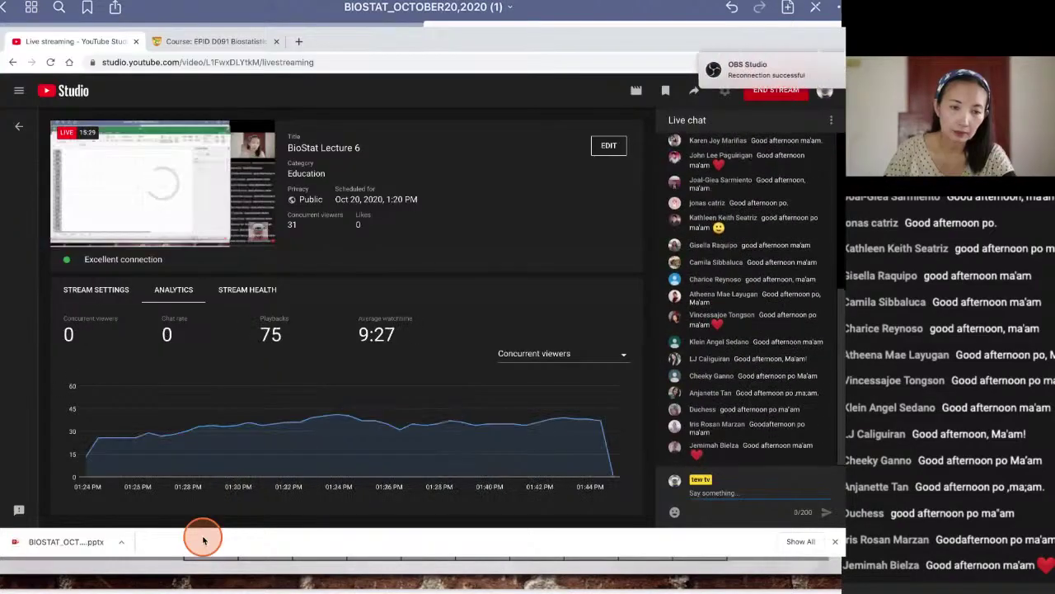
mouse_move(157, 551)
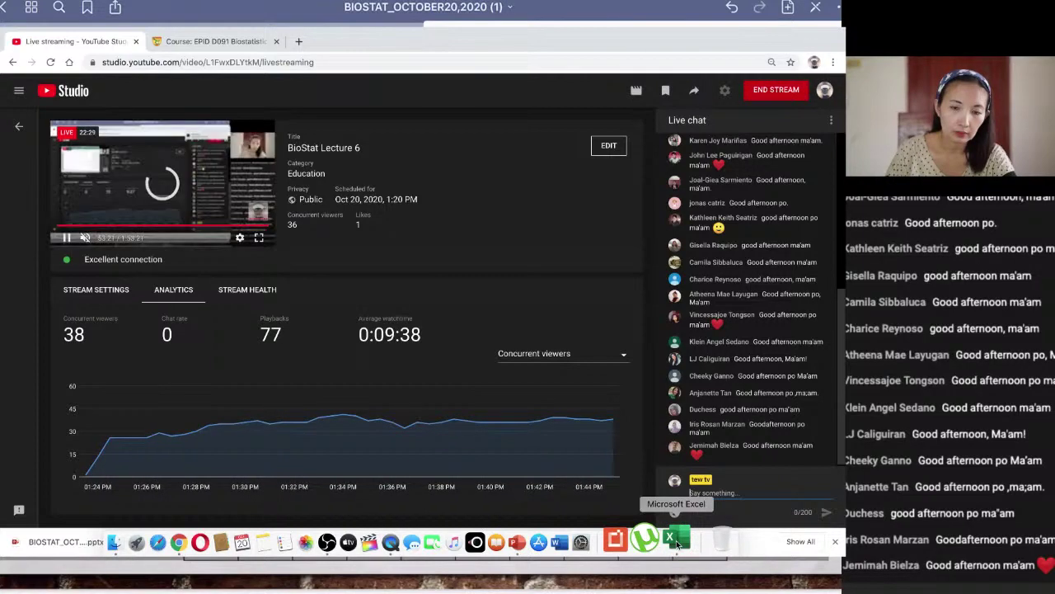
click(676, 540)
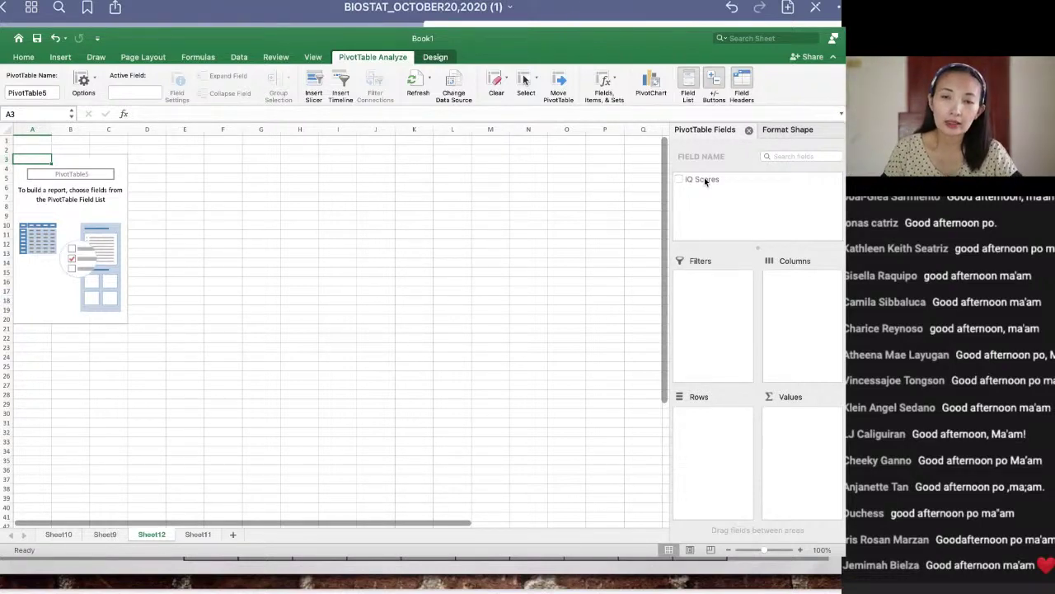
Step: Add the IQ Scores field to both the Rows and the Values areas of the PivotTable
drag(704, 177, 718, 420)
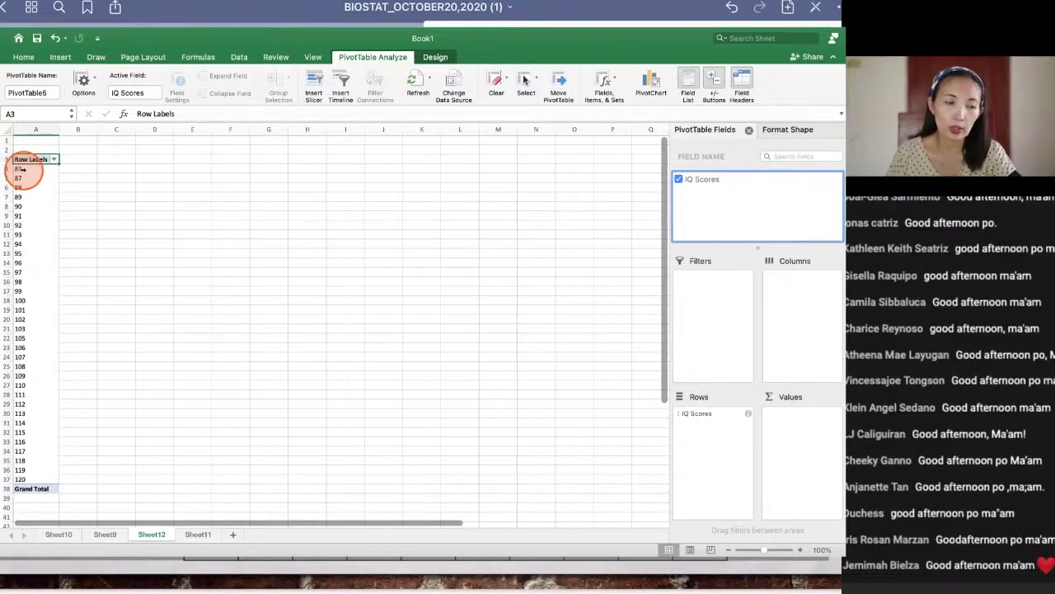
click(19, 169)
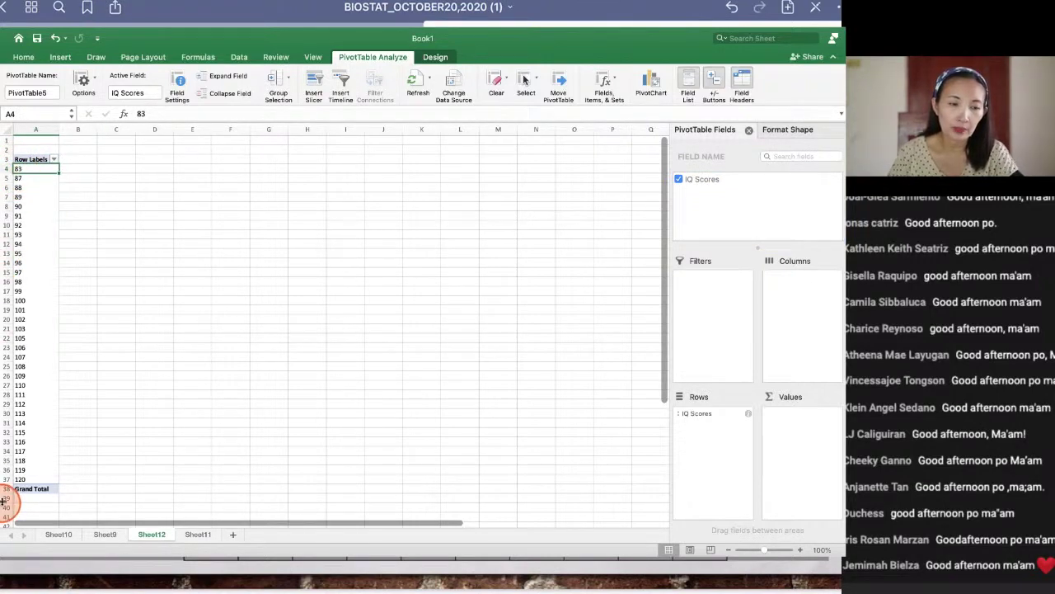
click(22, 480)
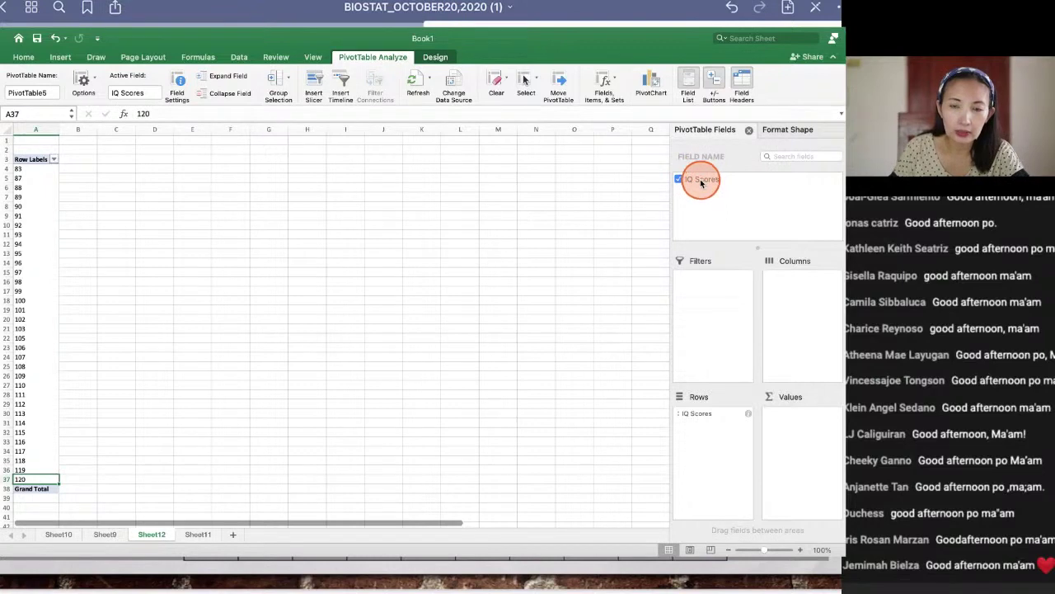
drag(698, 180, 800, 417)
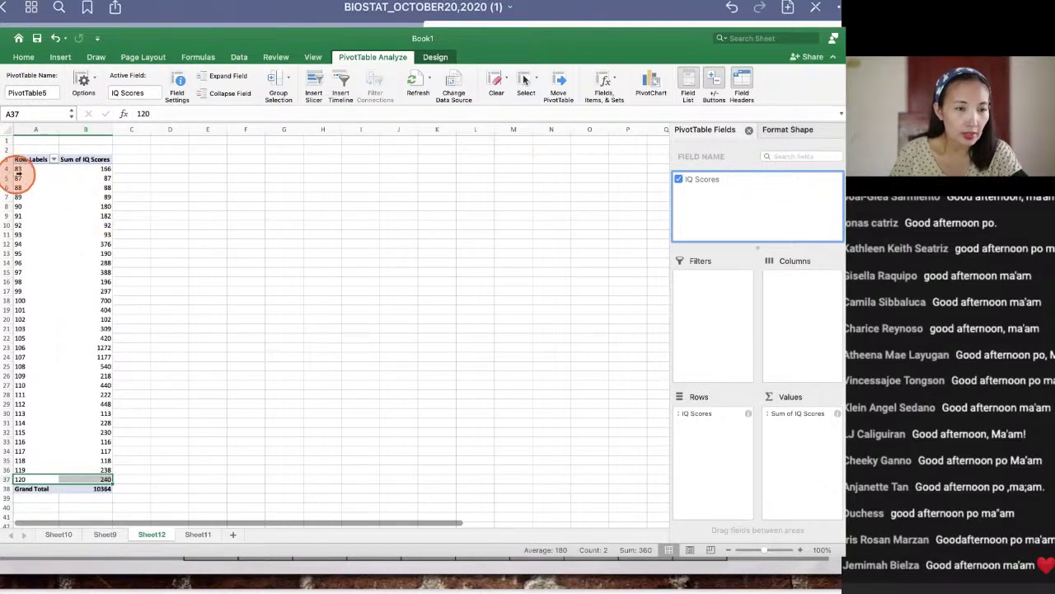
Step: Examine the Sum of IQ Scores entries for the scores 83, 87, 90 and 91 in the PivotTable
click(99, 169)
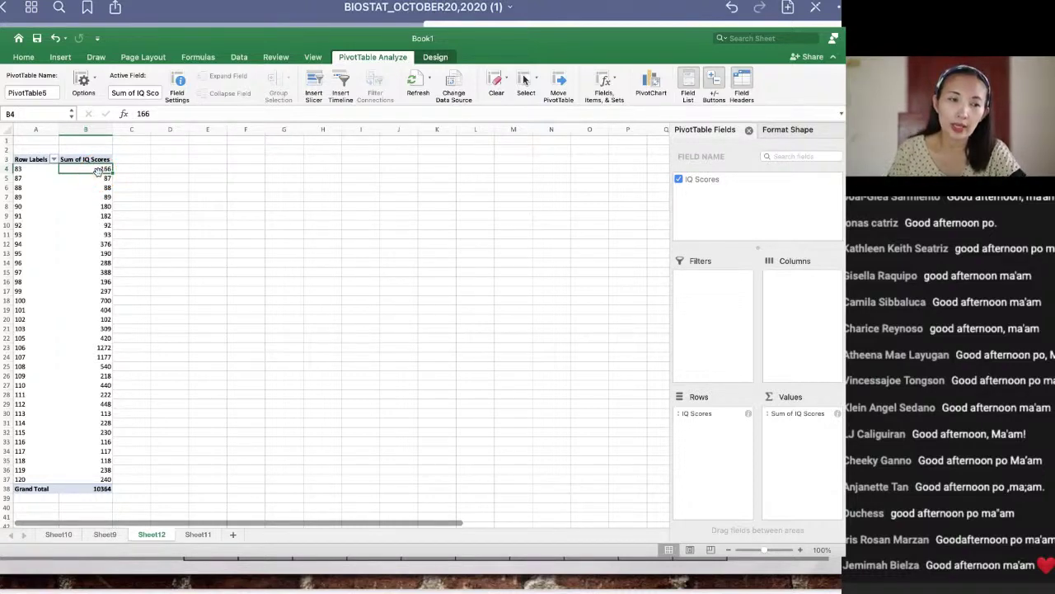
click(102, 178)
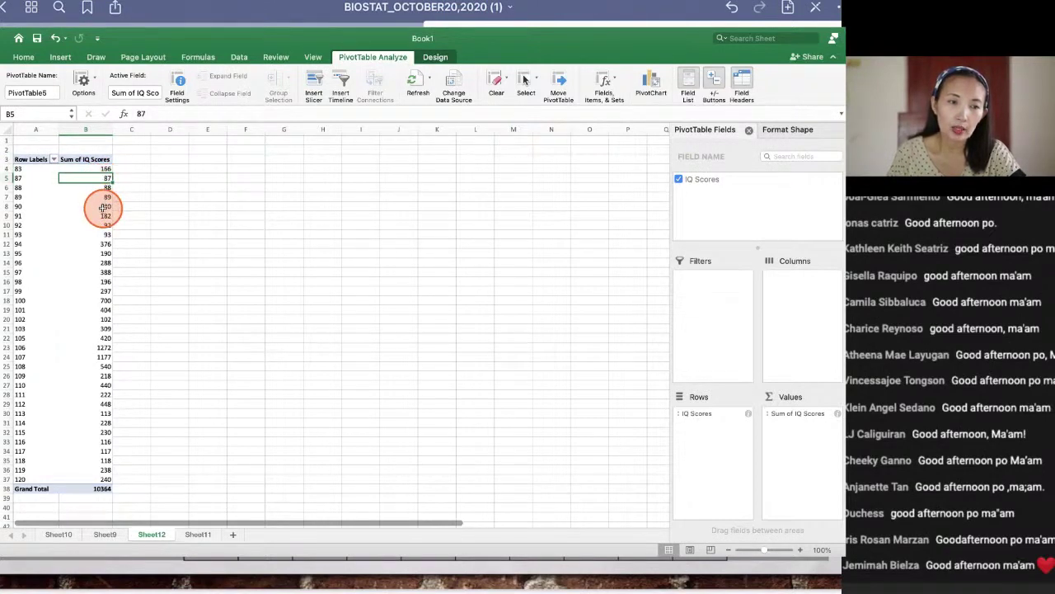
click(102, 207)
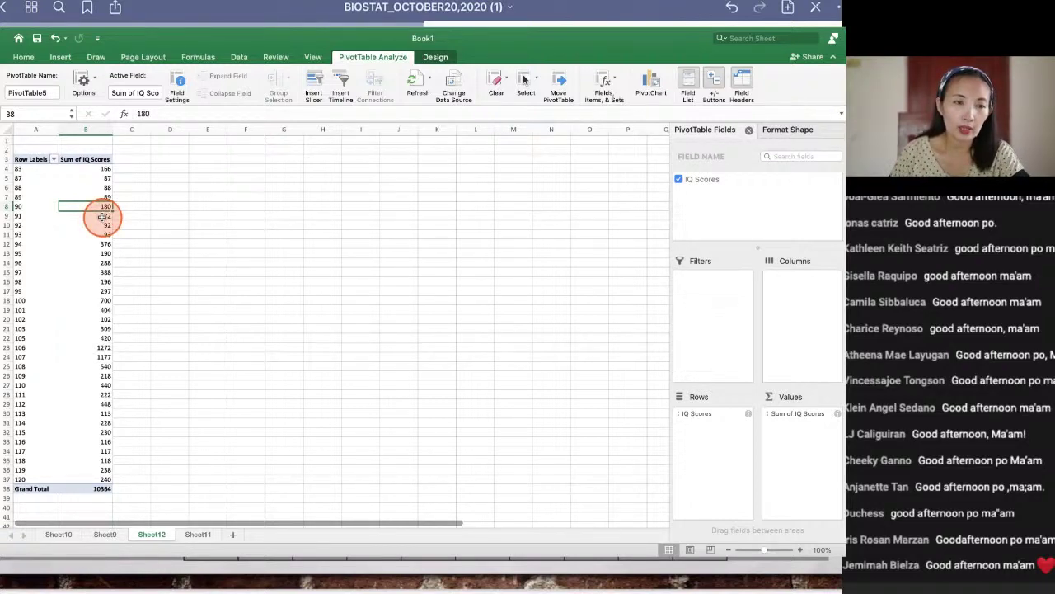
click(103, 216)
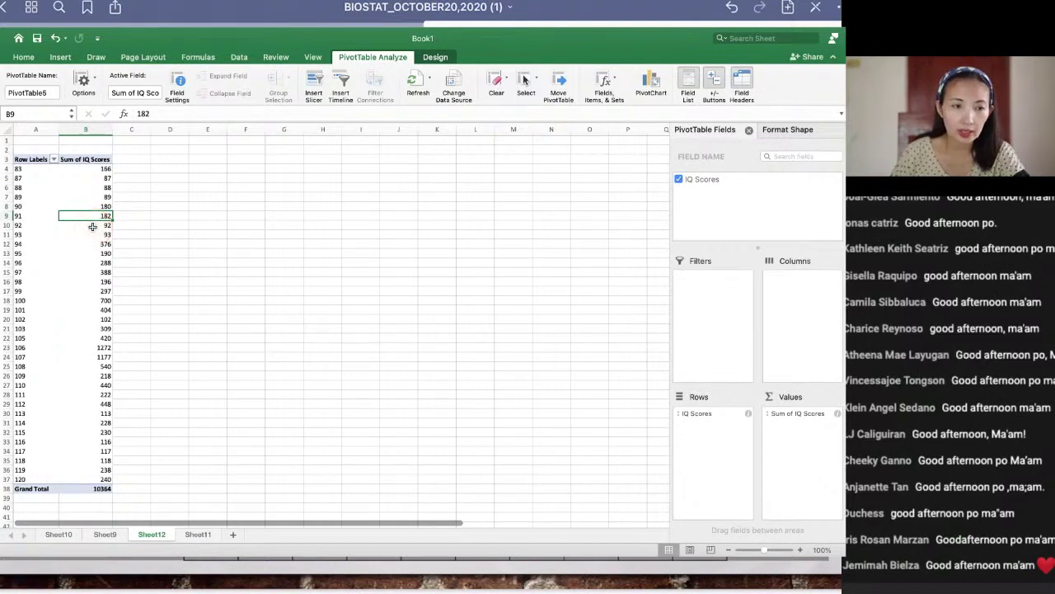
click(85, 216)
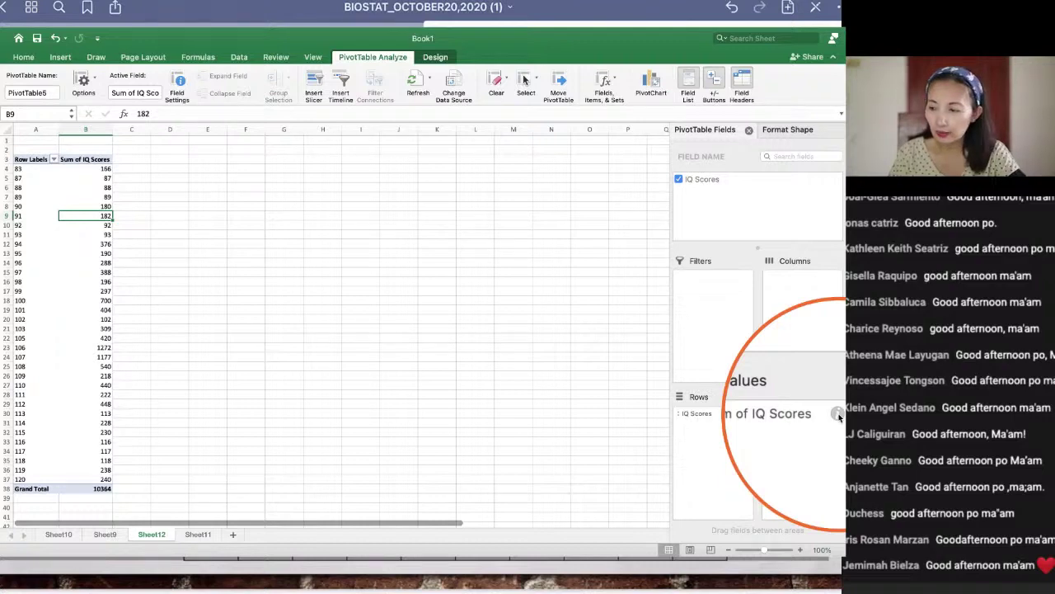
Step: Set the summary function of the IQ Scores value field to Count
click(838, 414)
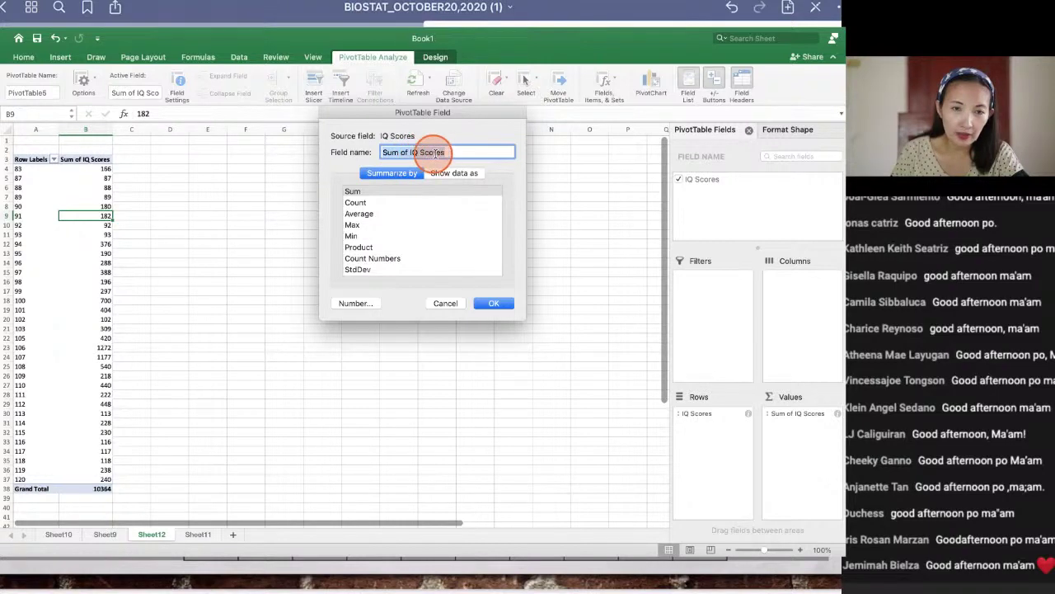
click(356, 203)
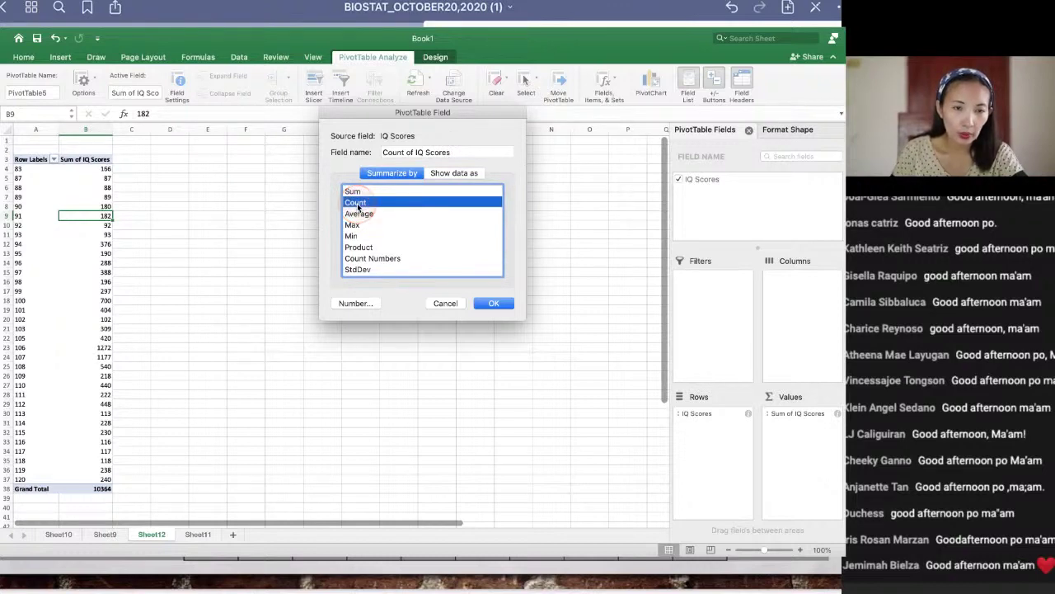
scroll(367, 231, down, 2)
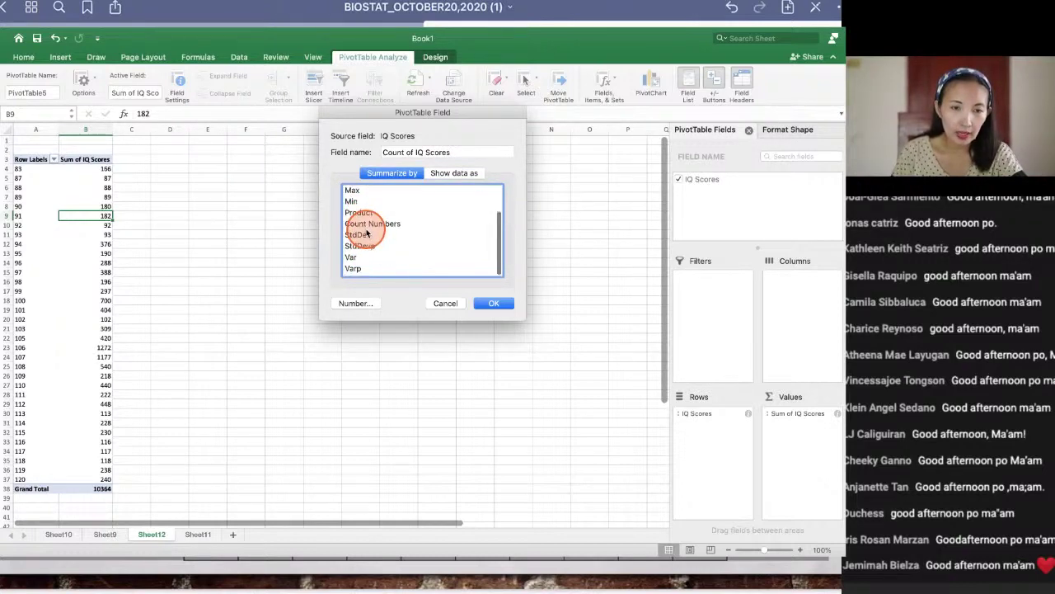
scroll(367, 233, up, 2)
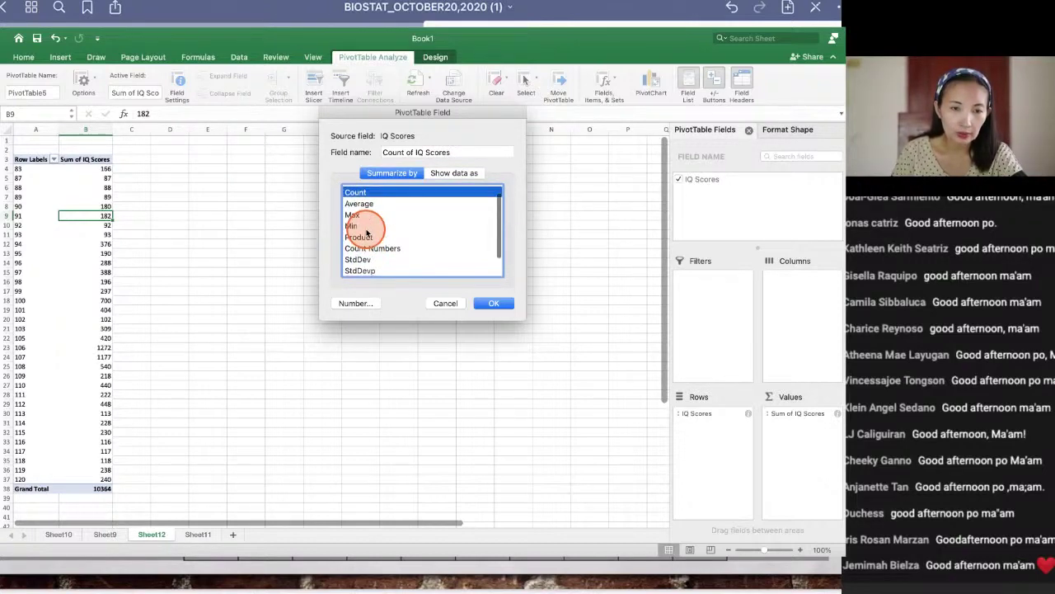
Step: Summarize the IQ Scores values in the pivot table by Count
click(494, 305)
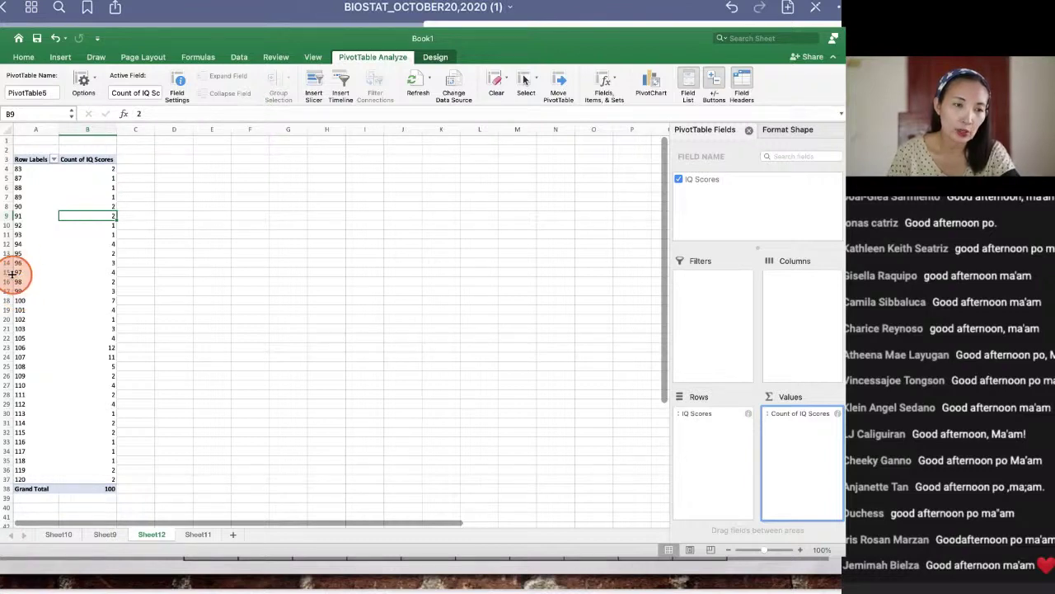
scroll(24, 186, right, 1)
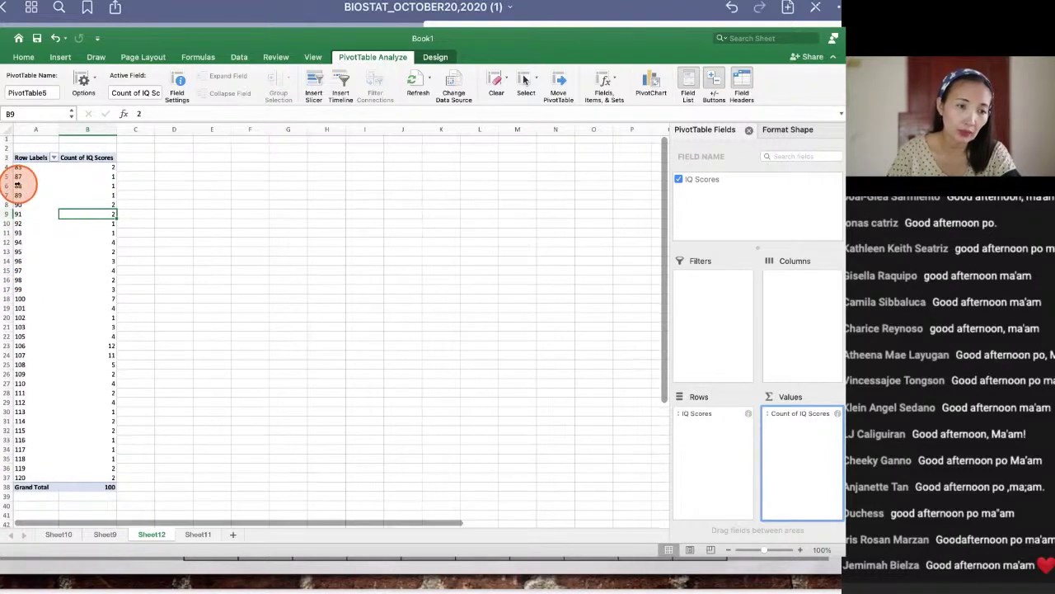
scroll(40, 178, left, 1)
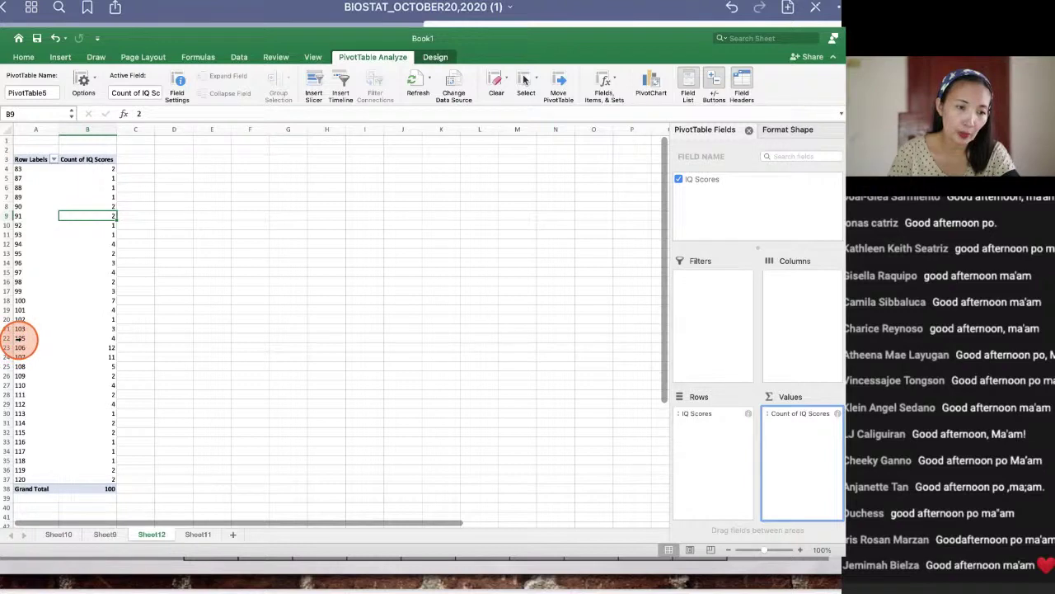
scroll(18, 340, right, 1)
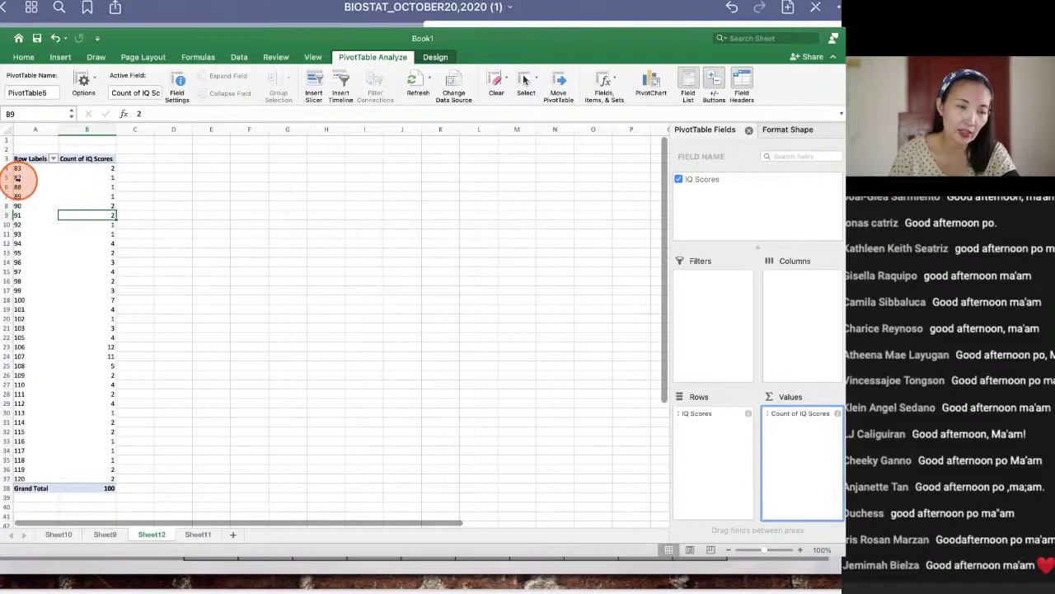
scroll(21, 181, right, 1)
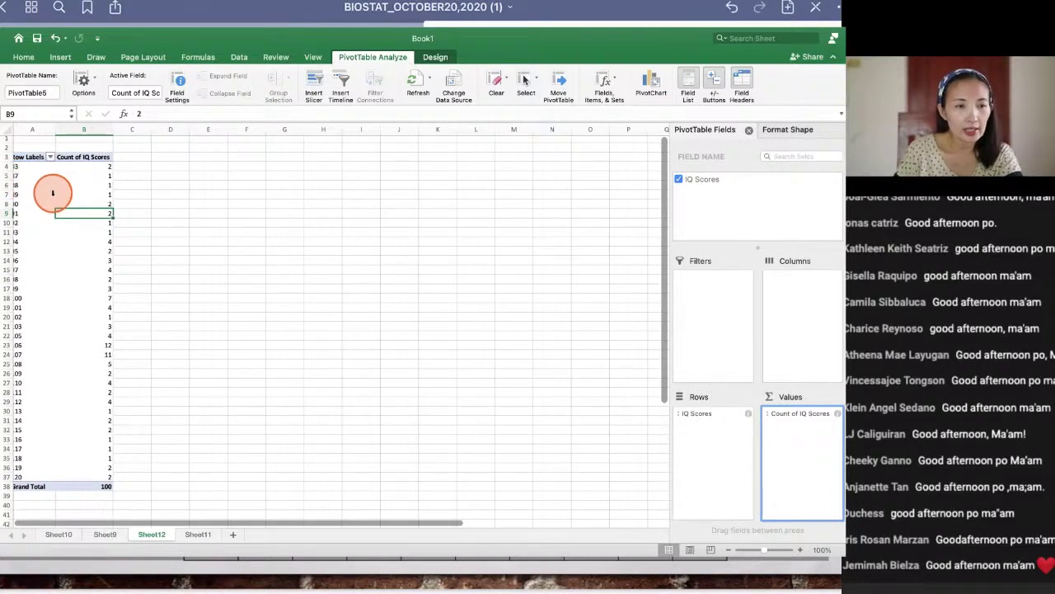
scroll(82, 194, up, 1)
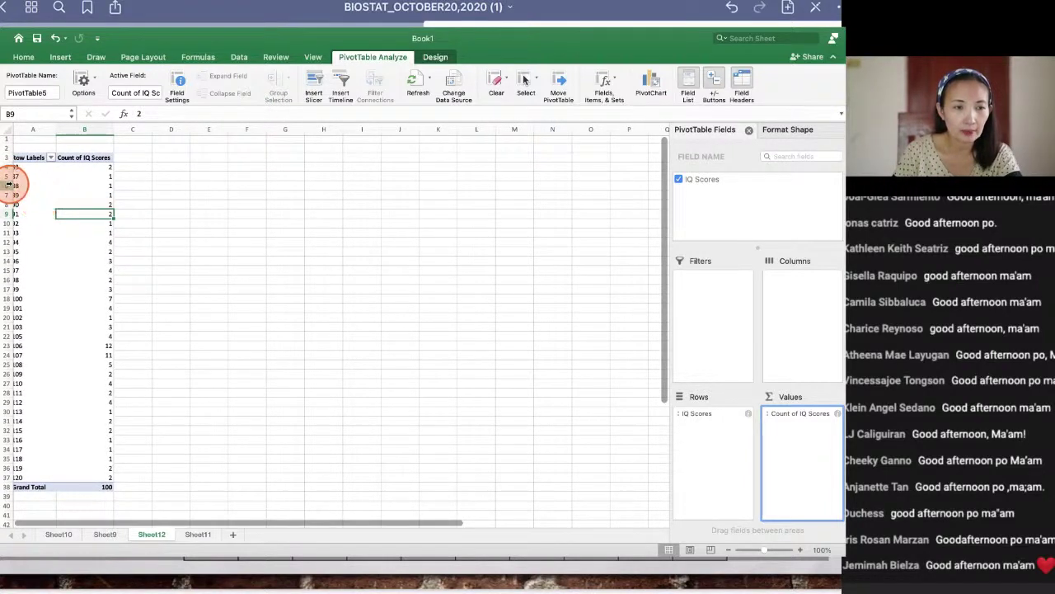
scroll(10, 184, left, 1)
key(ctrl+1)
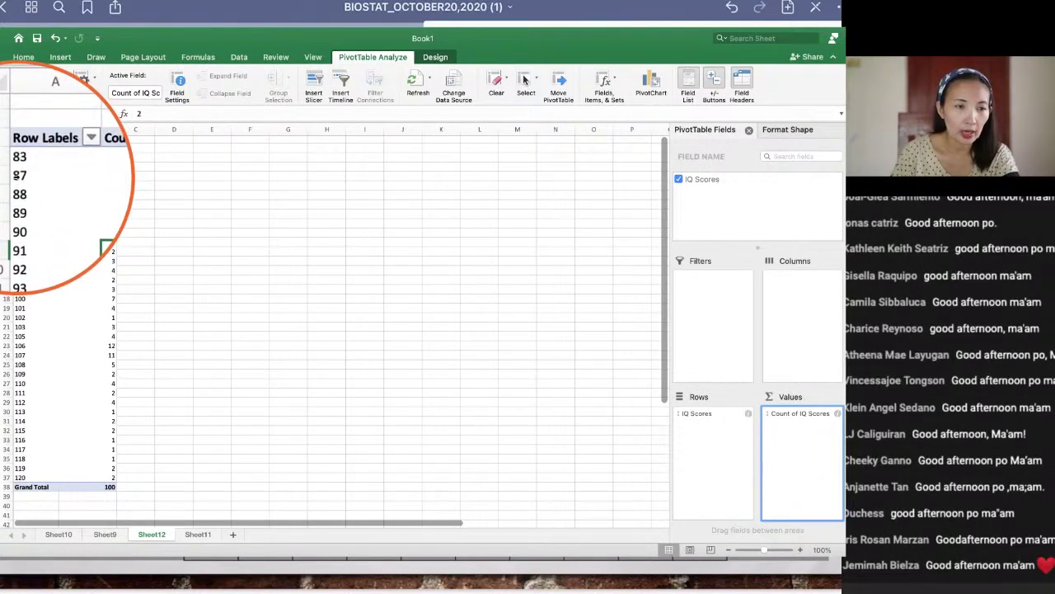
Step: Group the pivot table's IQ score row labels from 83 to 120 in intervals of 4
click(16, 174)
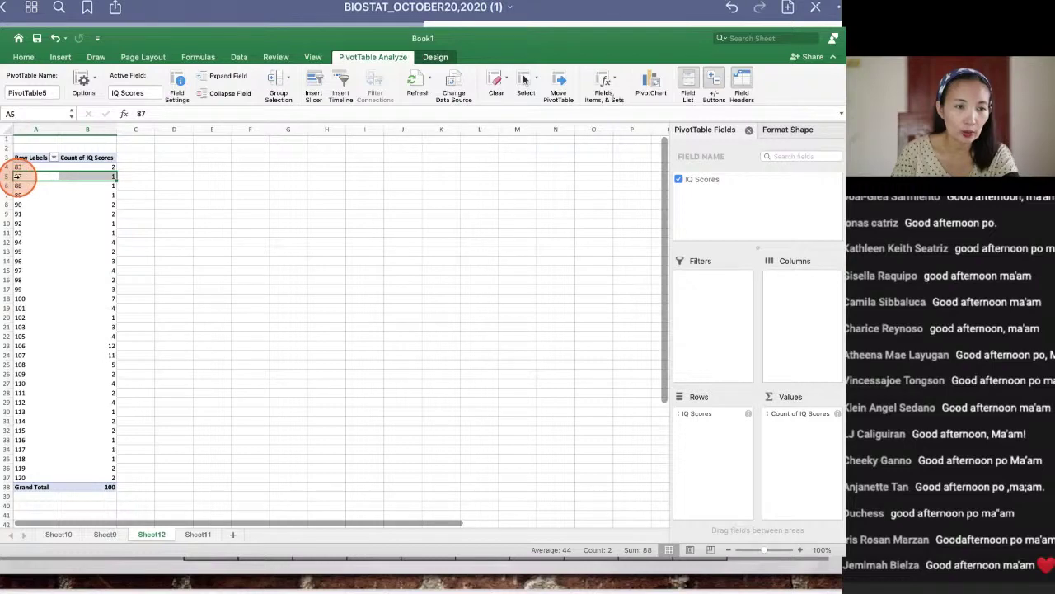
right_click(17, 179)
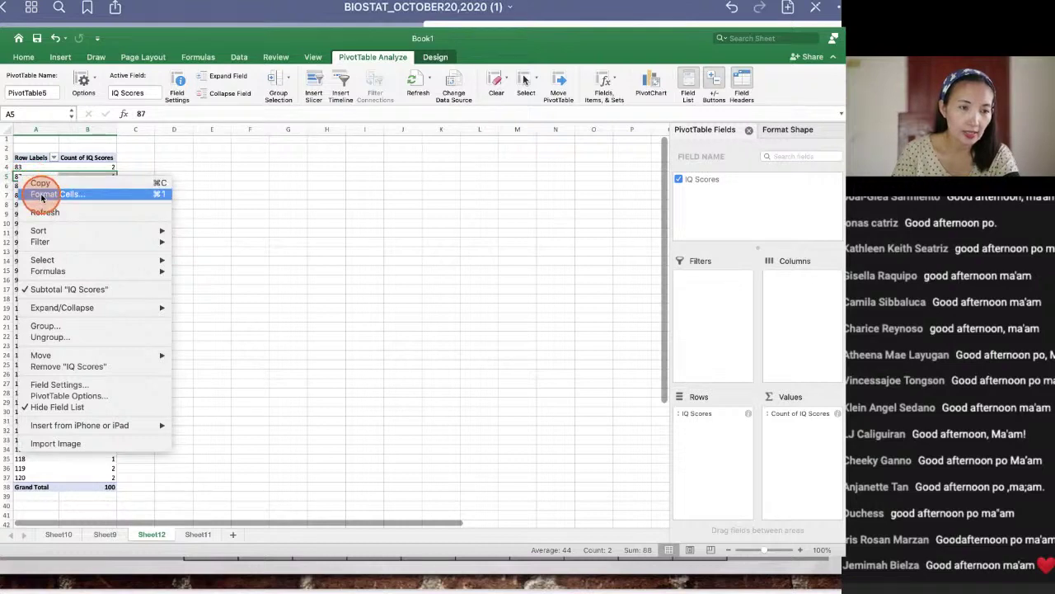
click(46, 326)
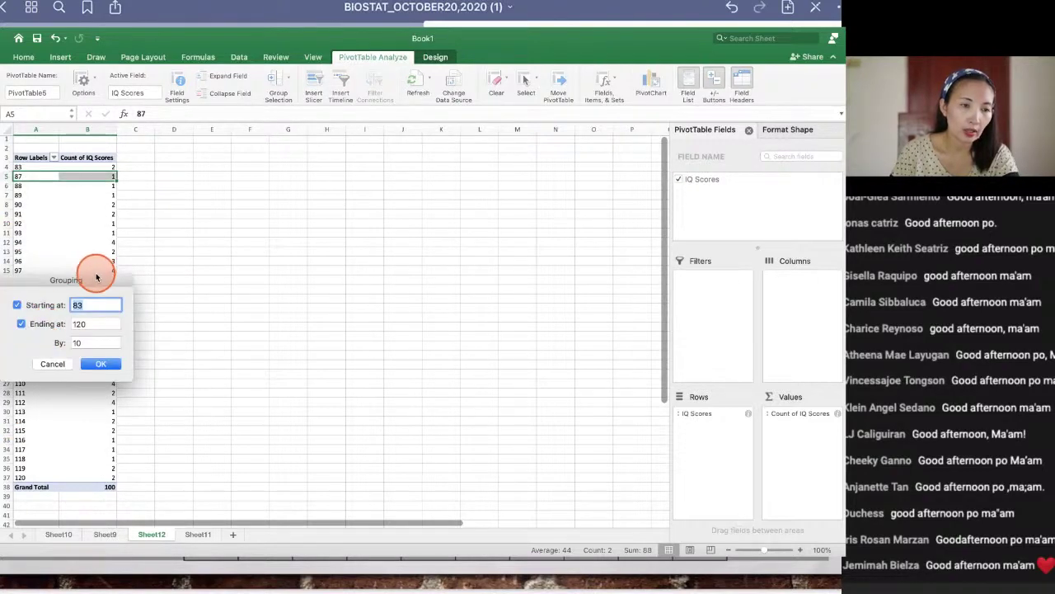
drag(96, 280, 270, 179)
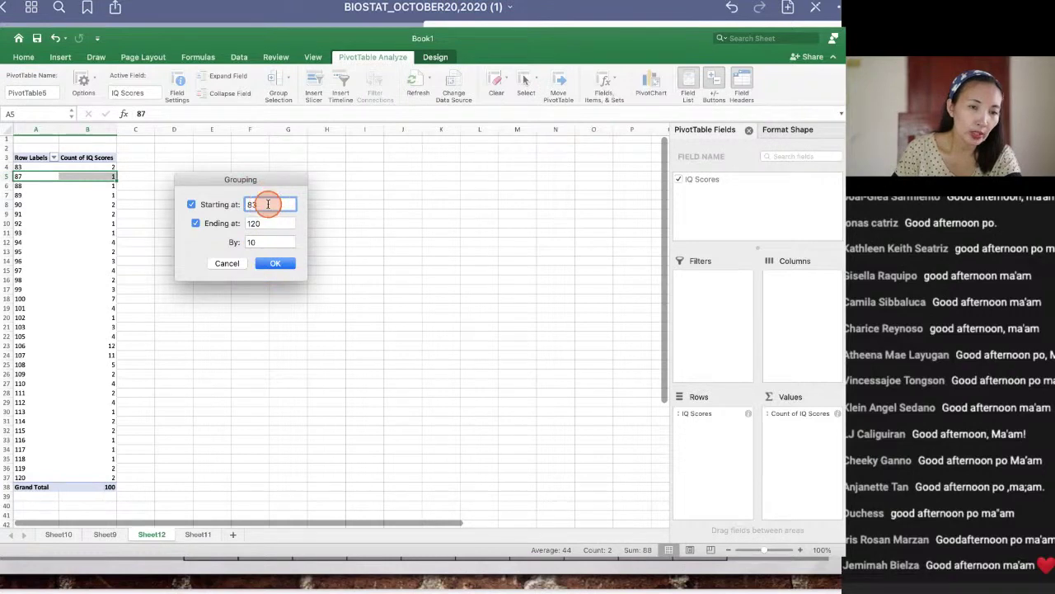
click(270, 221)
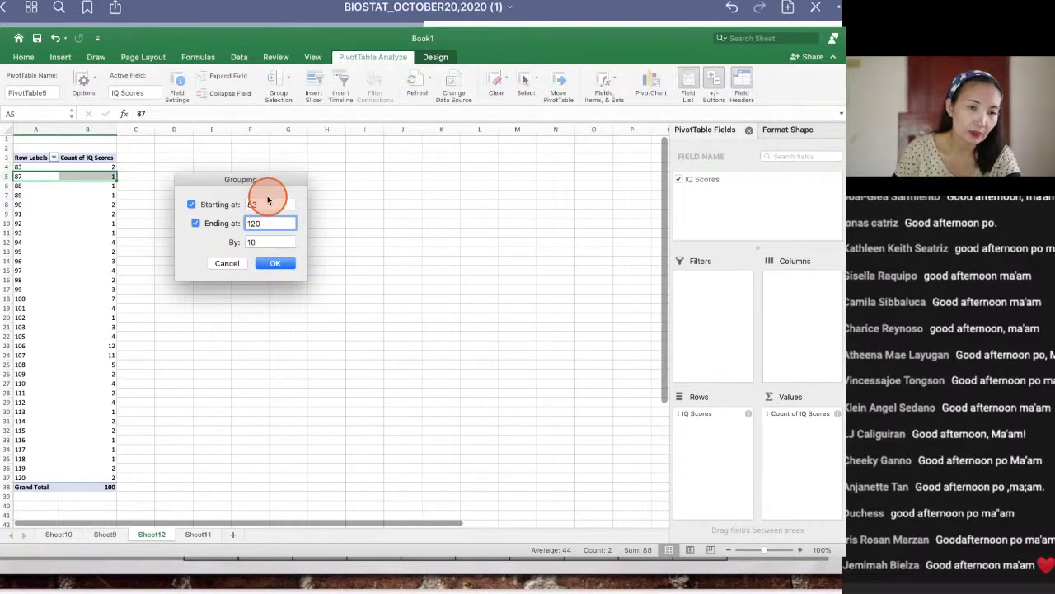
click(270, 204)
click(267, 221)
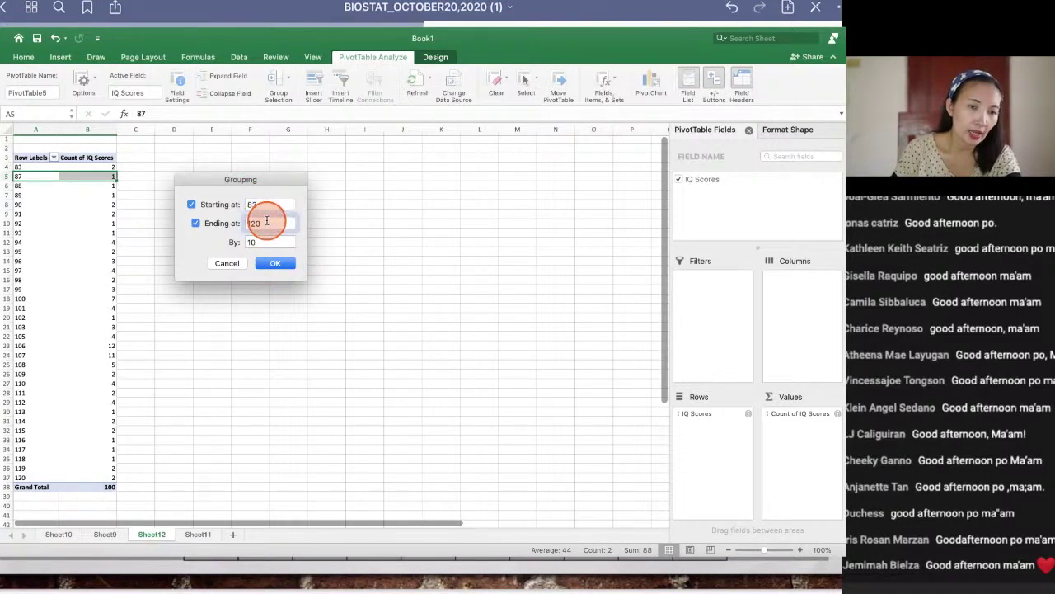
click(264, 241)
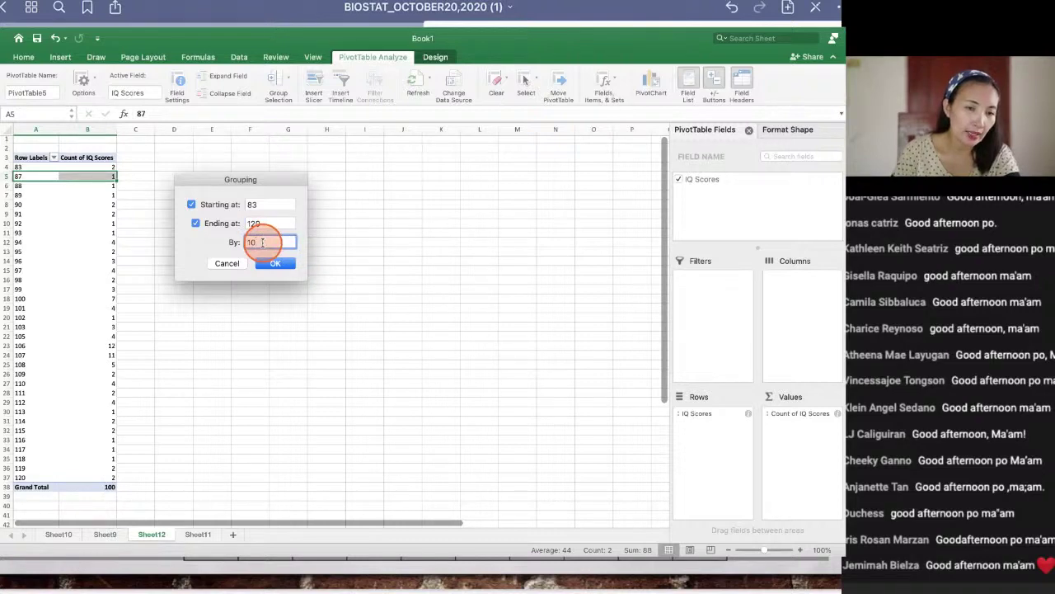
drag(263, 241, 243, 245)
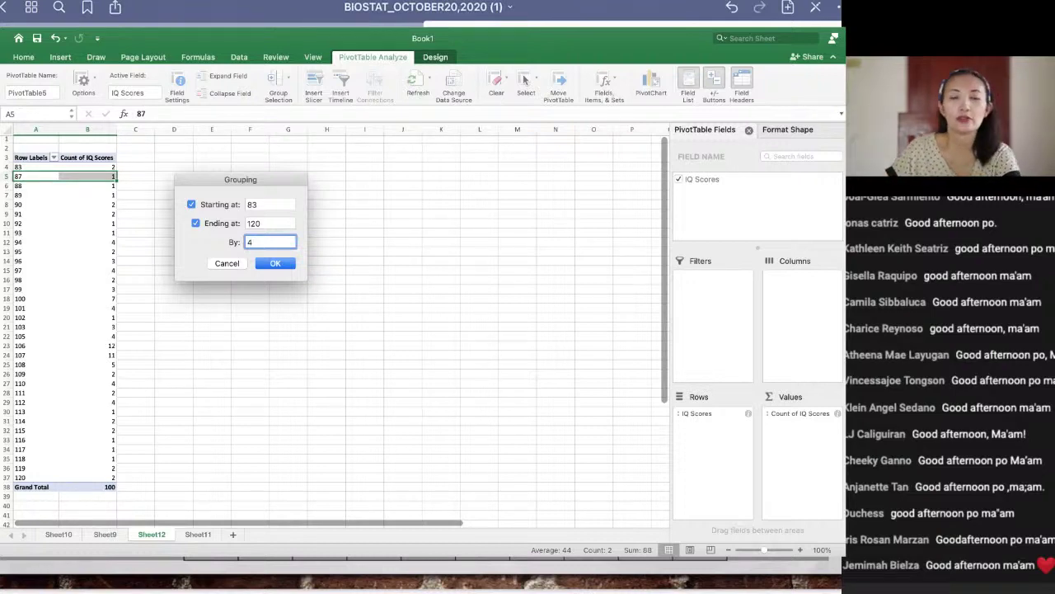
click(276, 243)
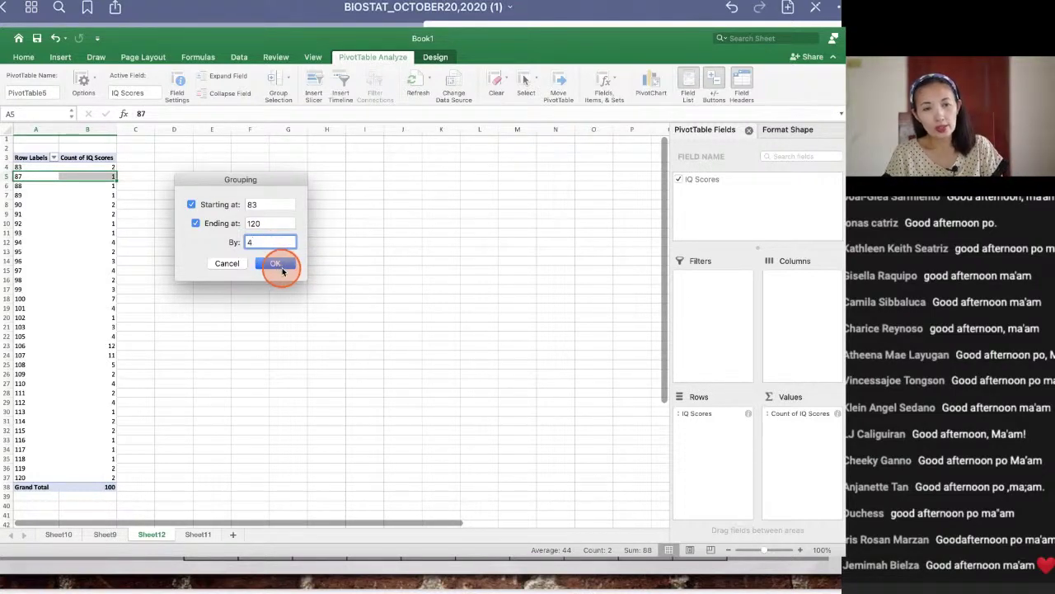
click(276, 265)
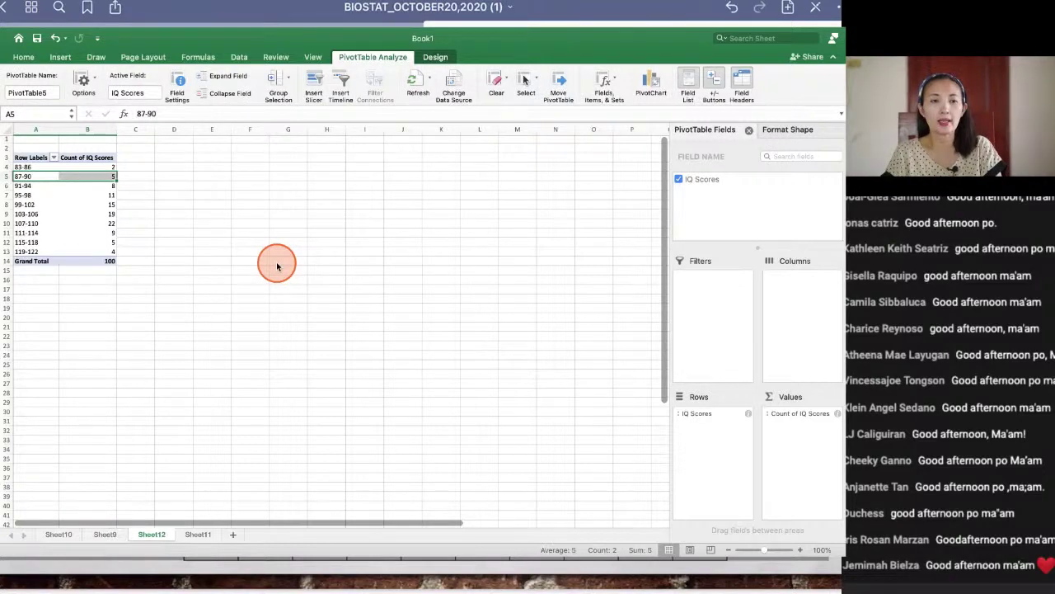
Step: Copy the grouped score intervals and their counts, without headers or grand total, and paste them starting at cell D4
click(137, 291)
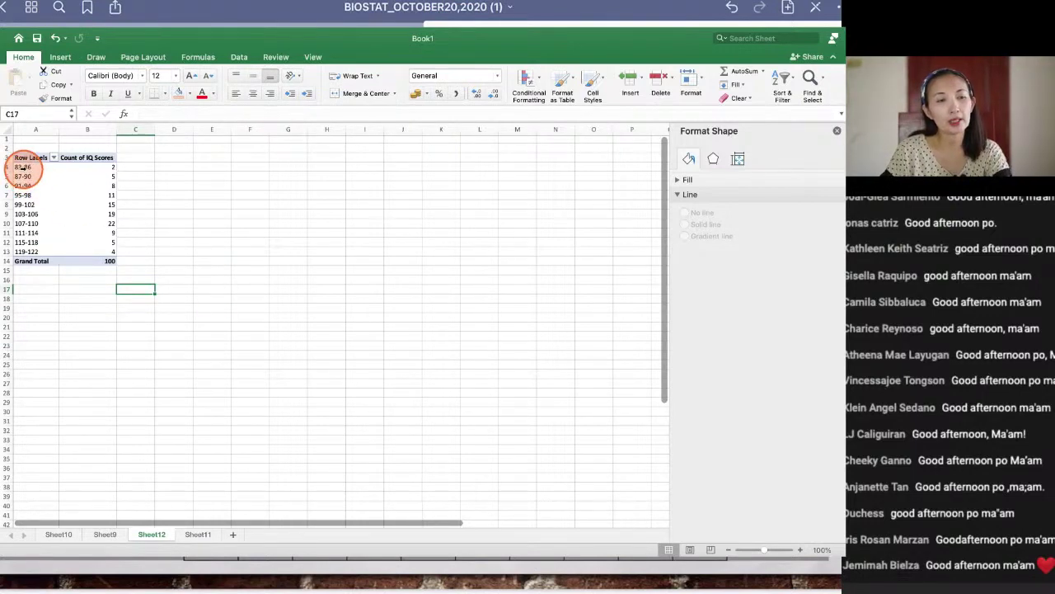
drag(25, 167, 76, 253)
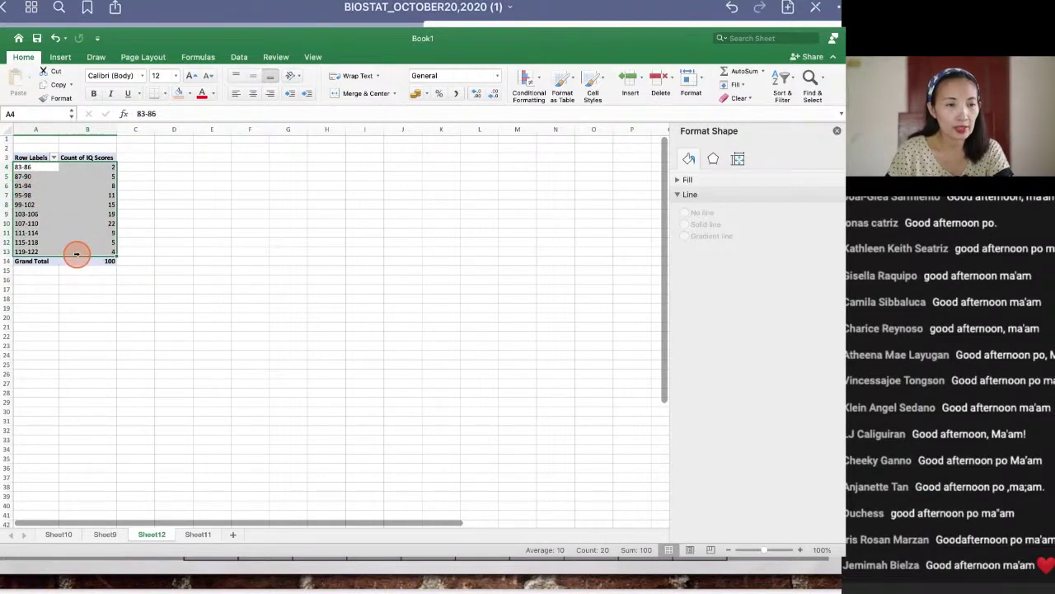
click(285, 304)
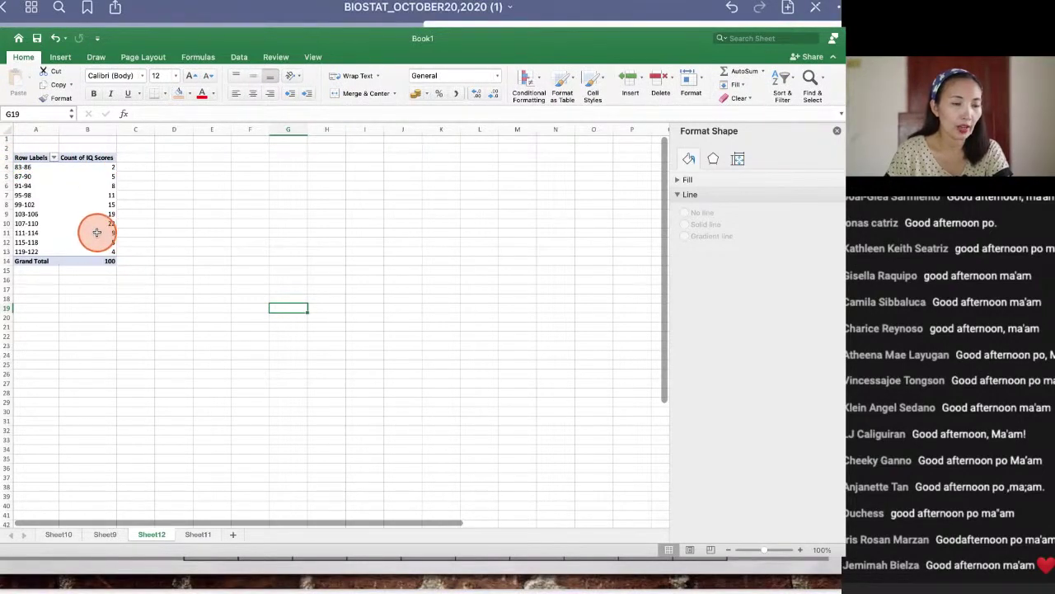
drag(18, 166, 89, 252)
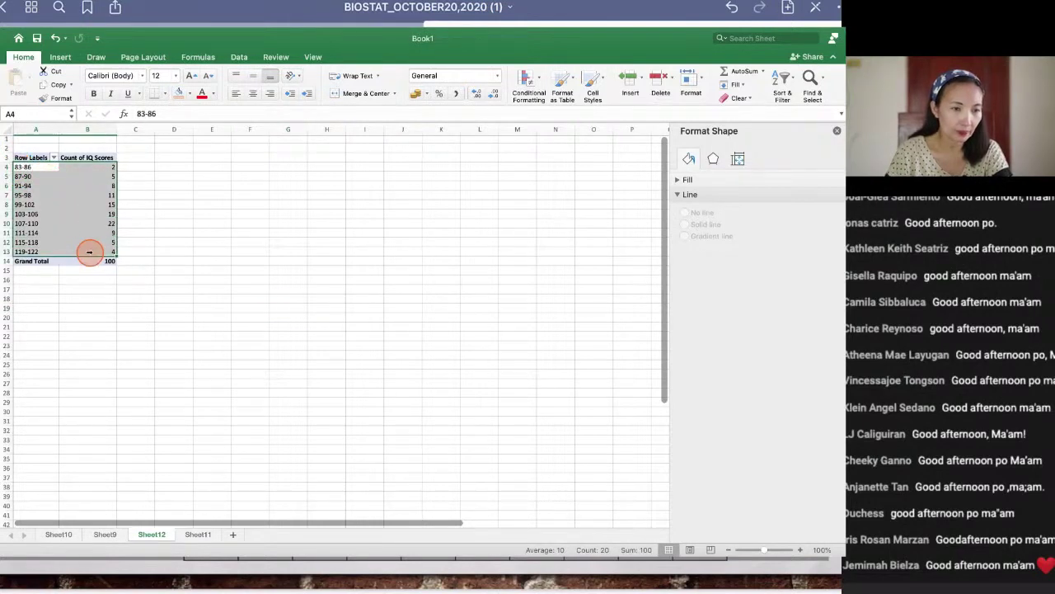
key(super+c)
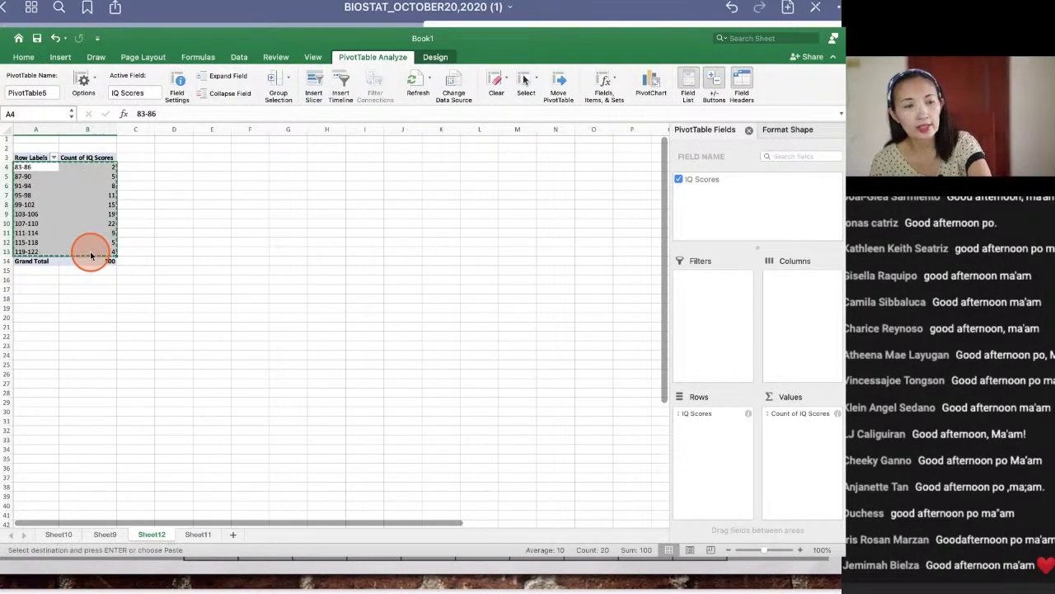
click(183, 166)
key(super+v)
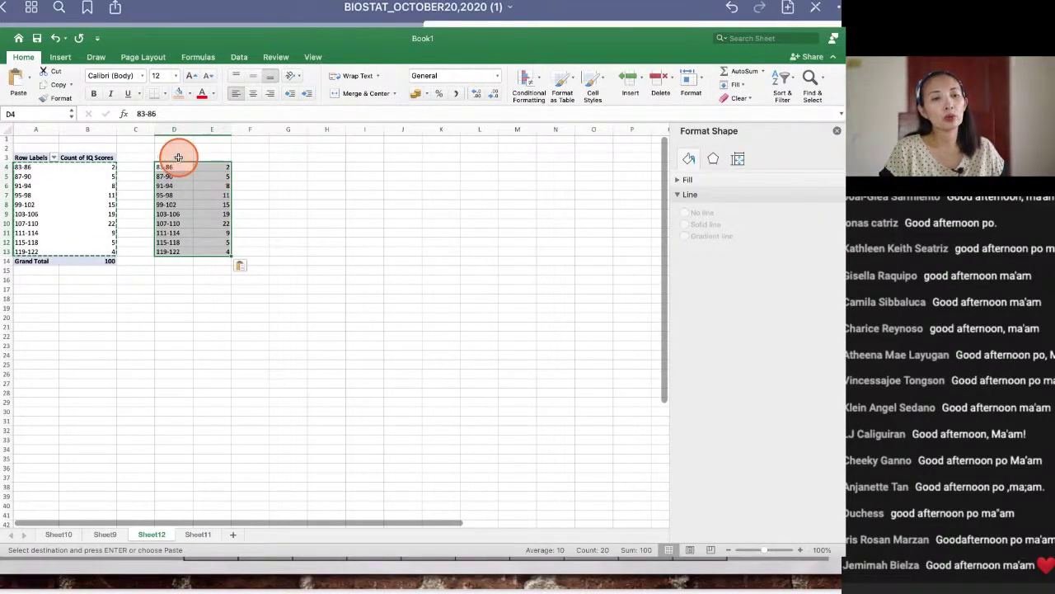
Step: Add the headings "IQ Scores" in D3 and "Frequencies" in E3 above the pasted data
click(176, 157)
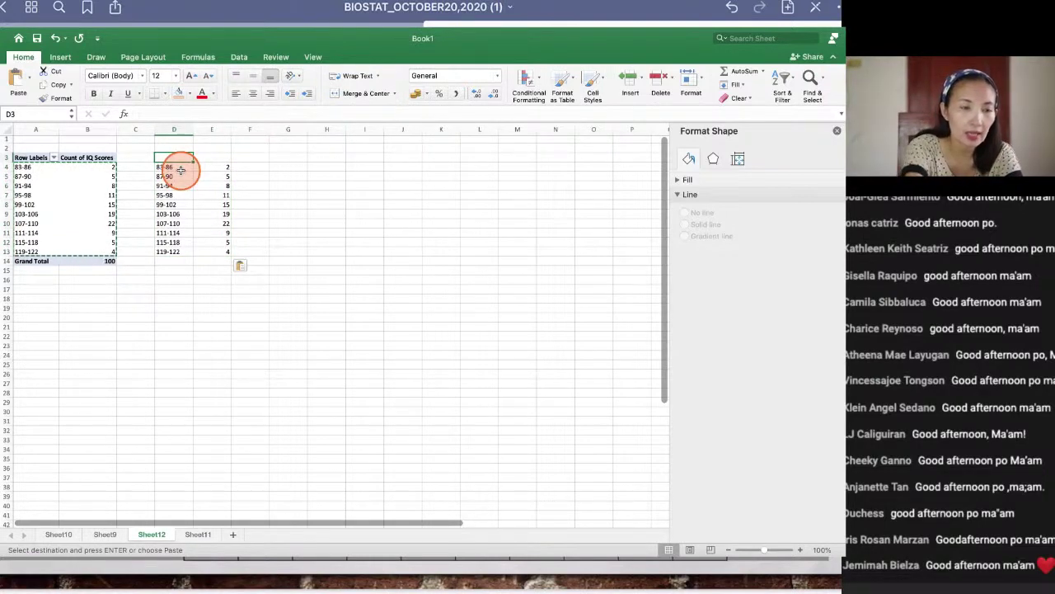
text(IQ Score)
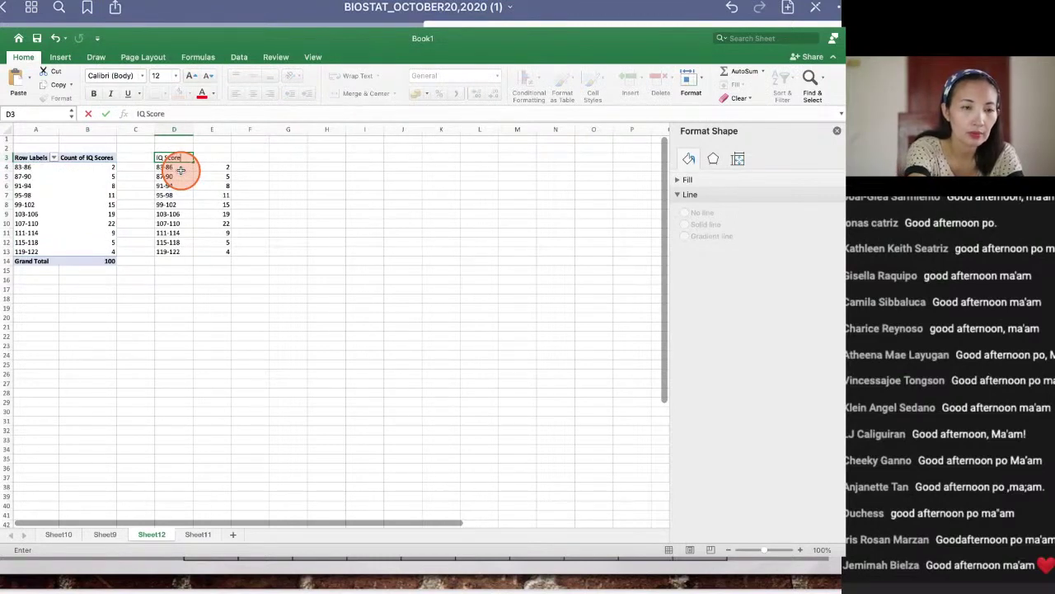
text(s)
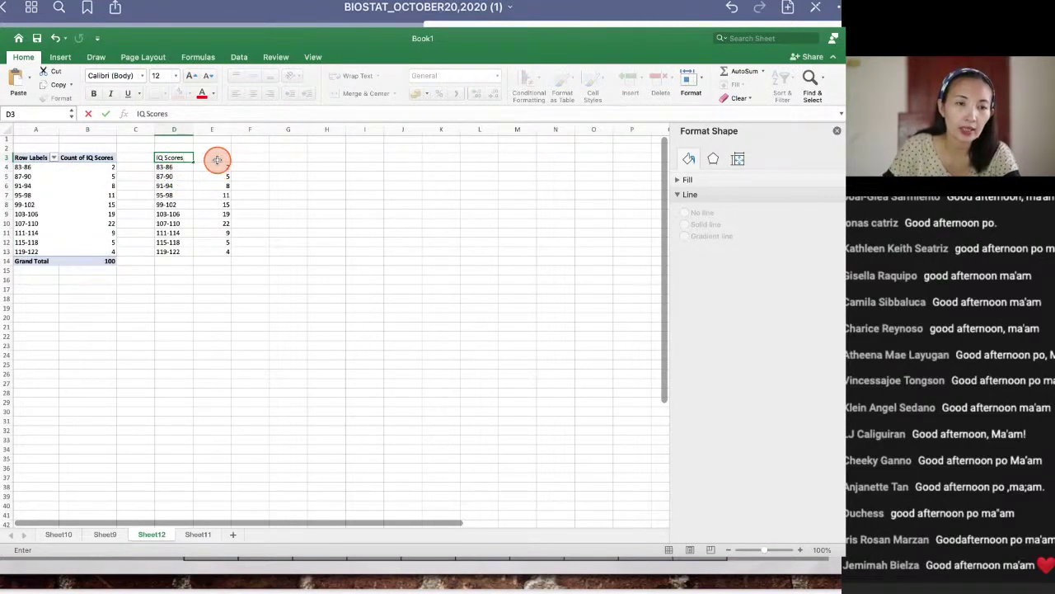
click(211, 156)
text(Freq)
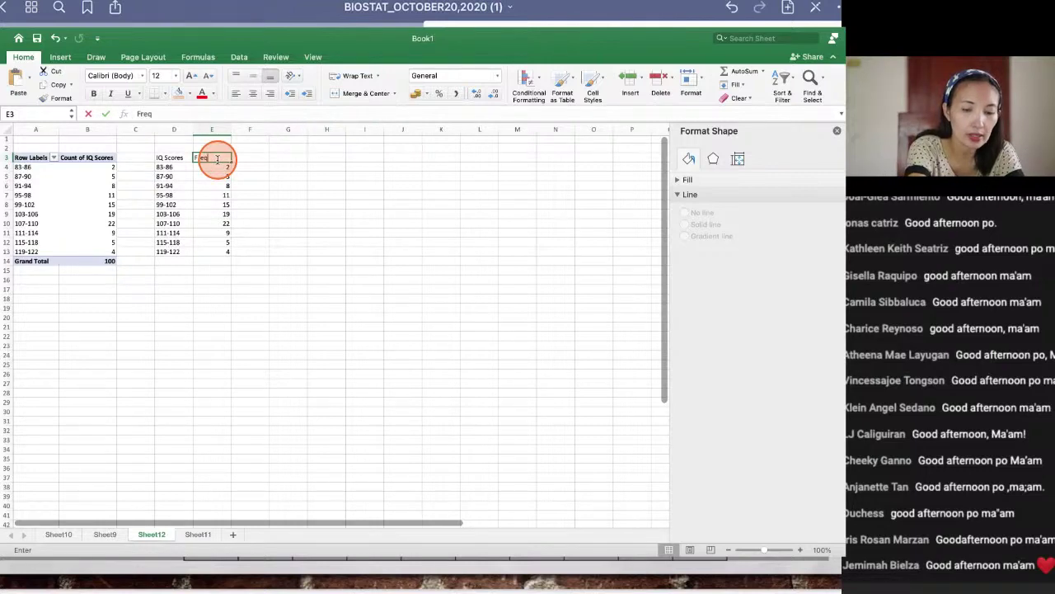
text(uencies)
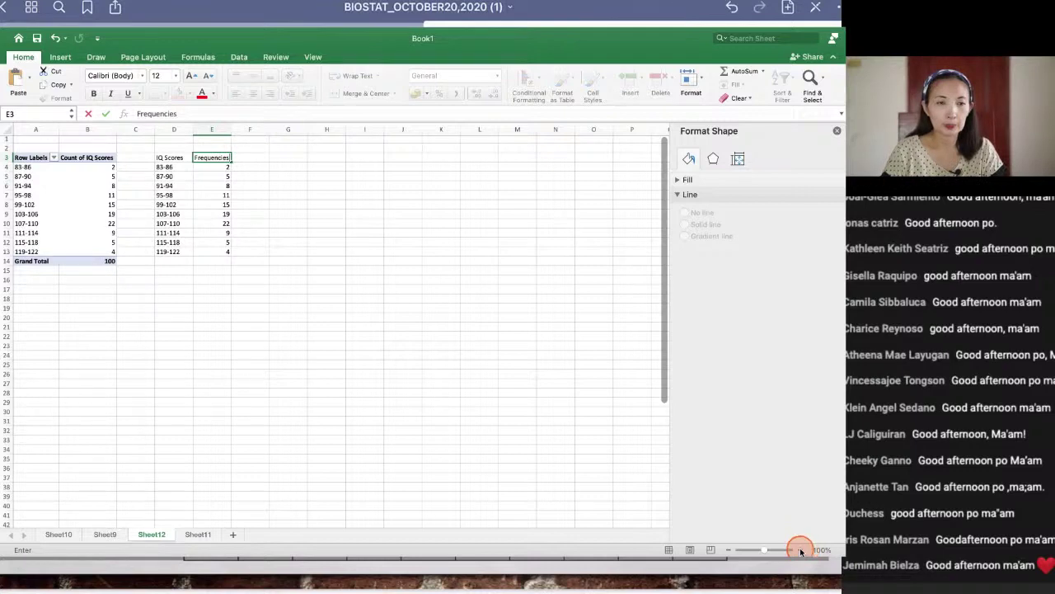
click(221, 289)
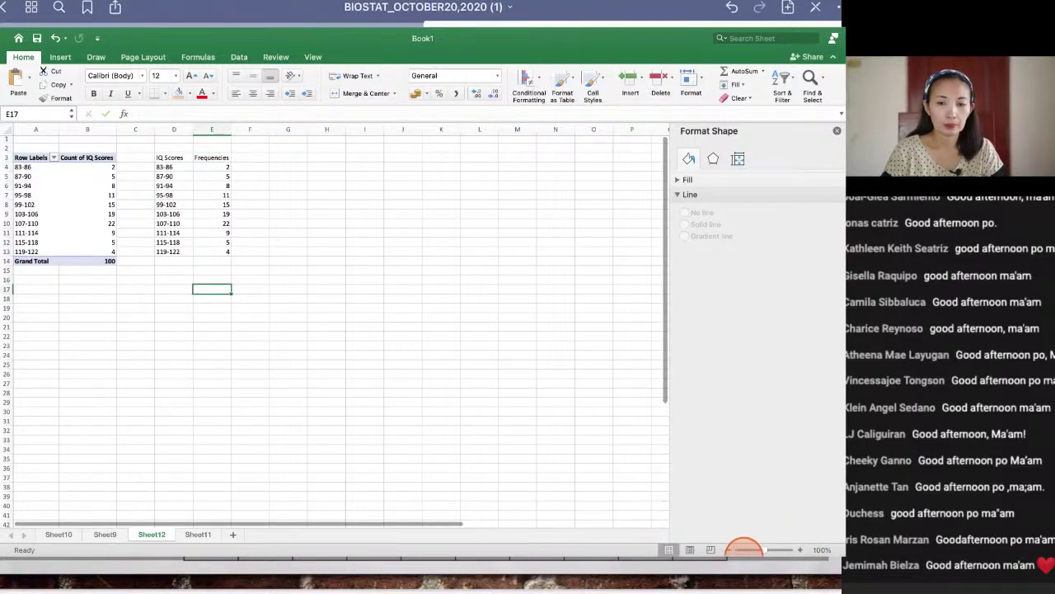
Step: Apply outside borders to the frequency table in D3:E13
click(799, 550)
click(800, 549)
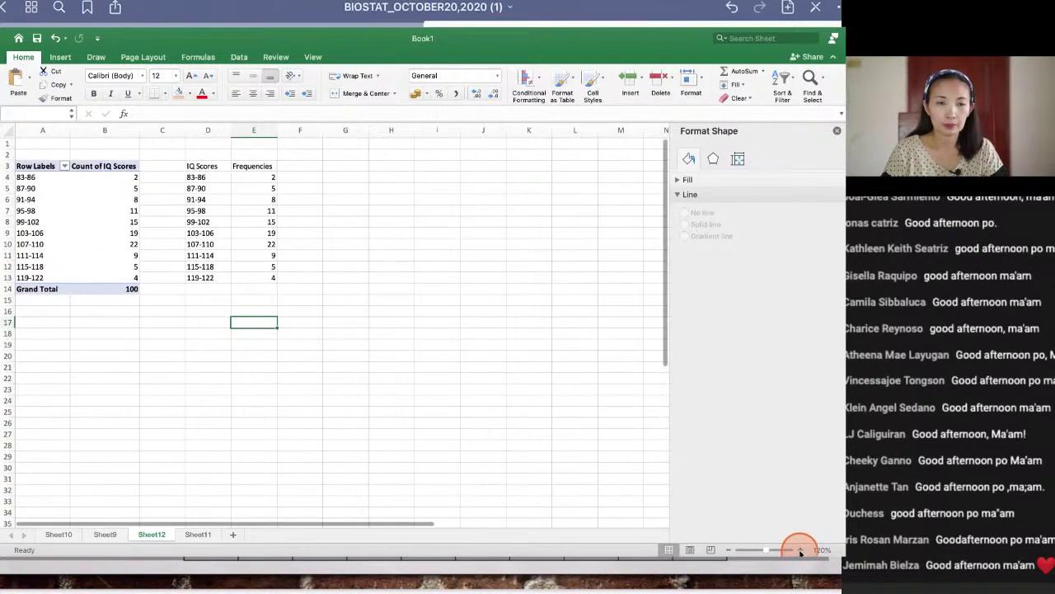
click(799, 550)
click(800, 550)
click(800, 550)
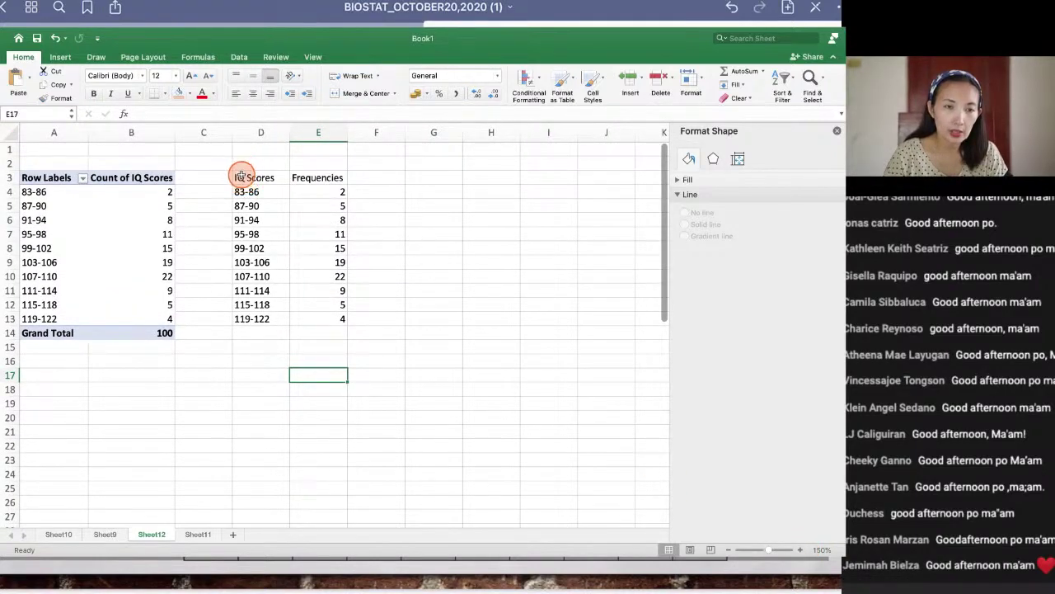
drag(240, 176, 316, 320)
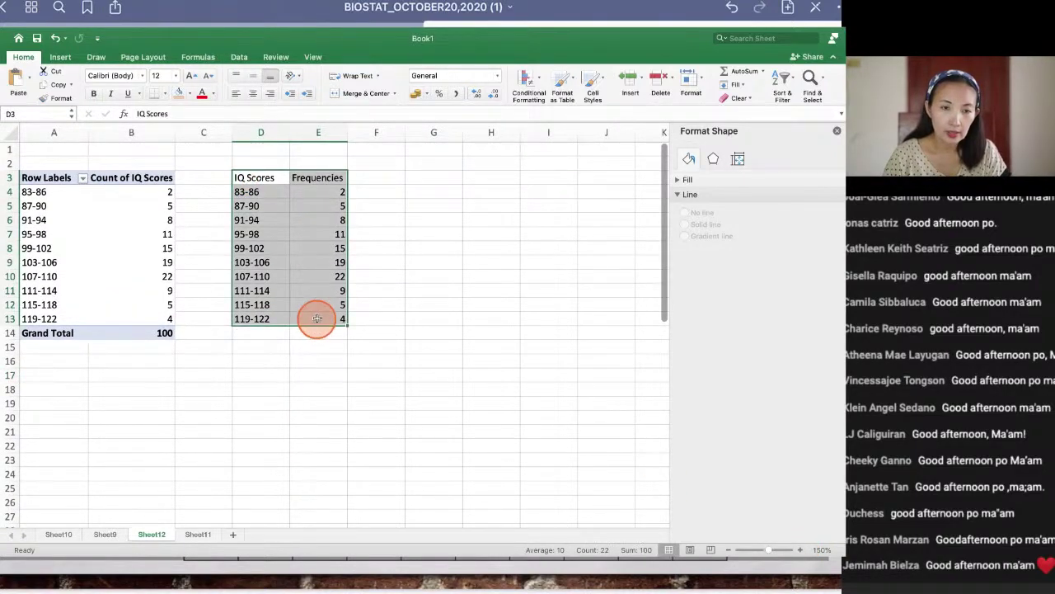
click(165, 94)
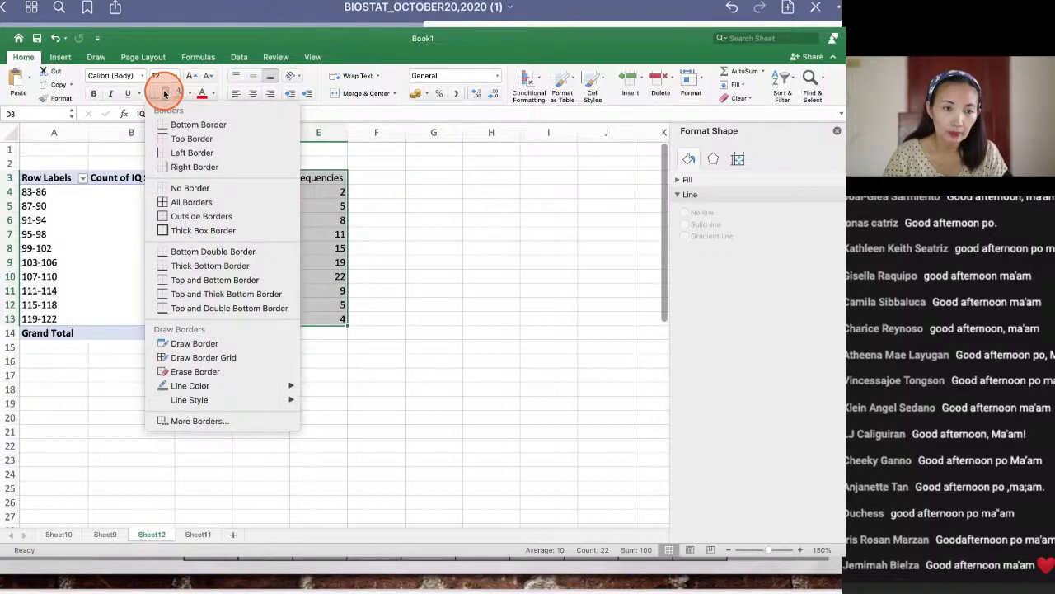
click(188, 216)
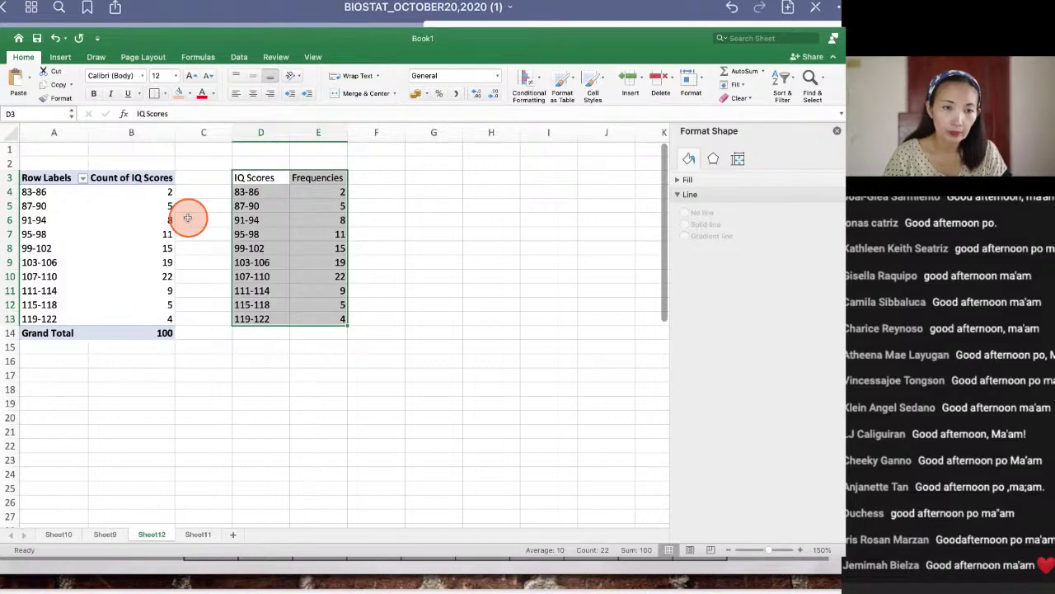
click(487, 276)
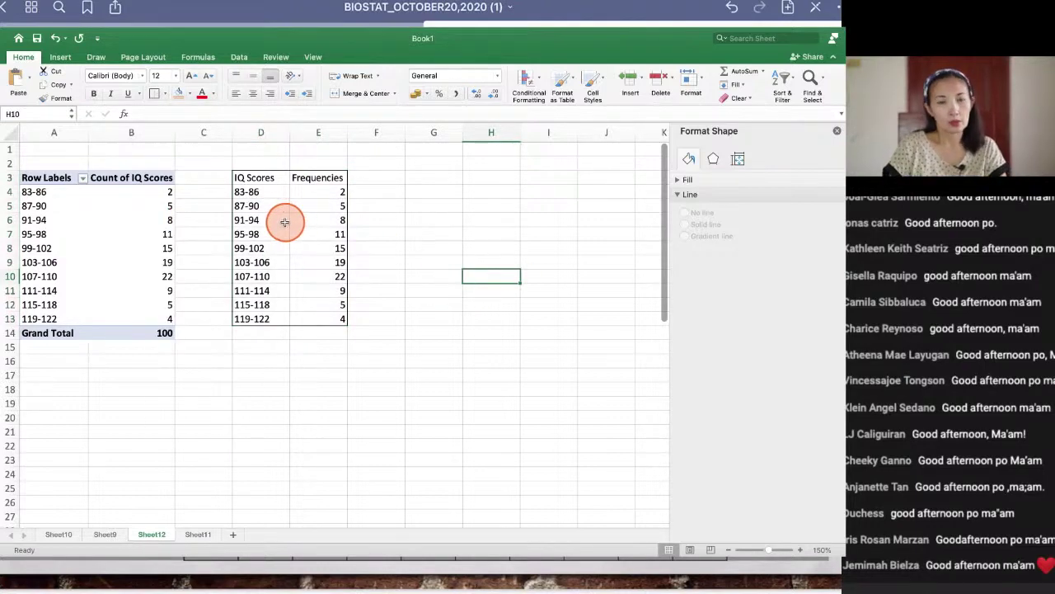
Step: Insert a clustered column chart from the IQ score frequency table in D3:E13
click(244, 177)
click(498, 256)
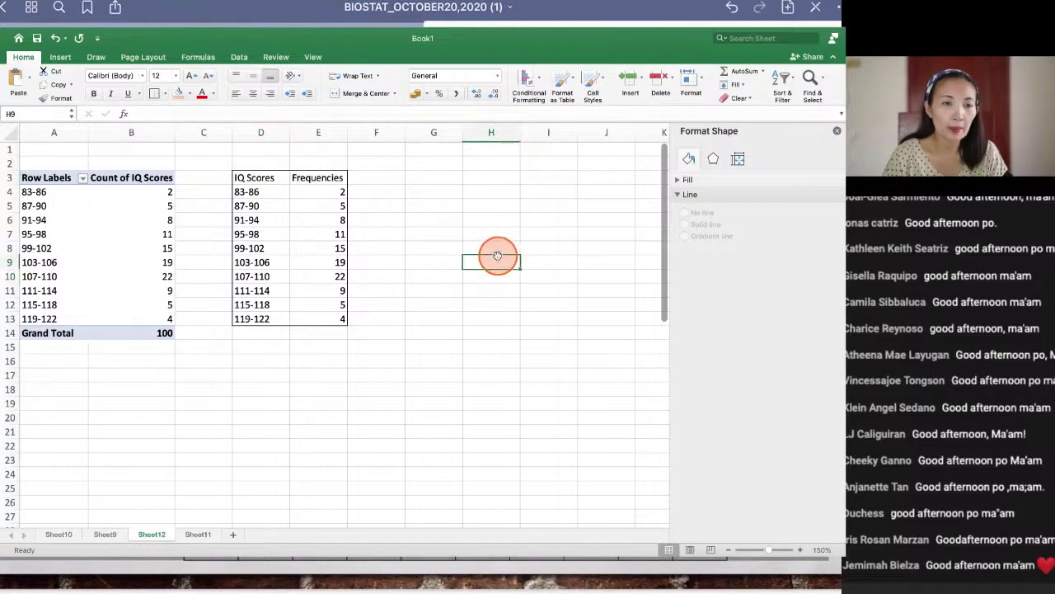
drag(239, 177, 311, 325)
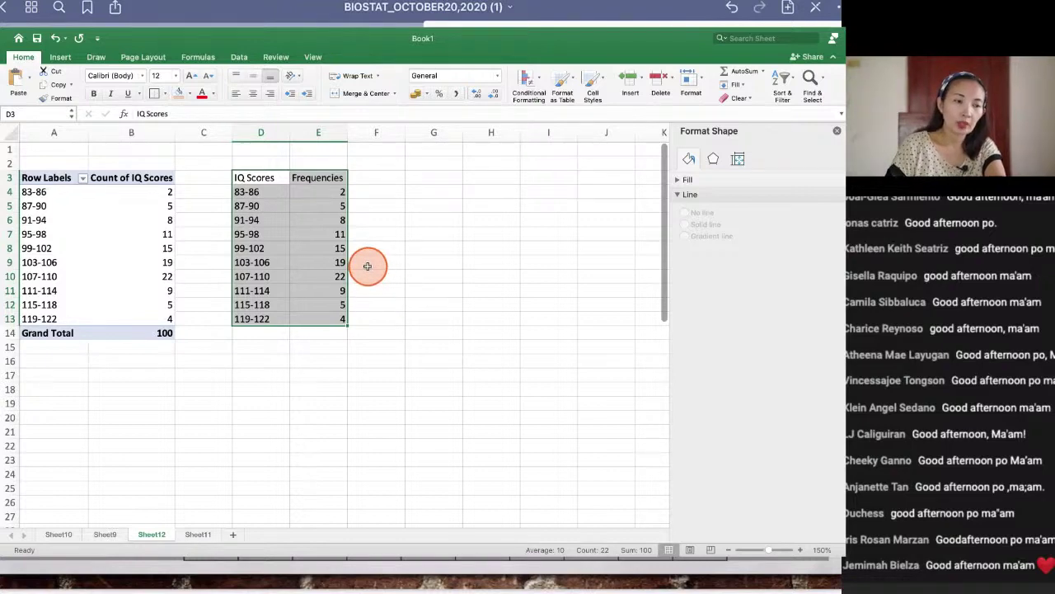
click(61, 57)
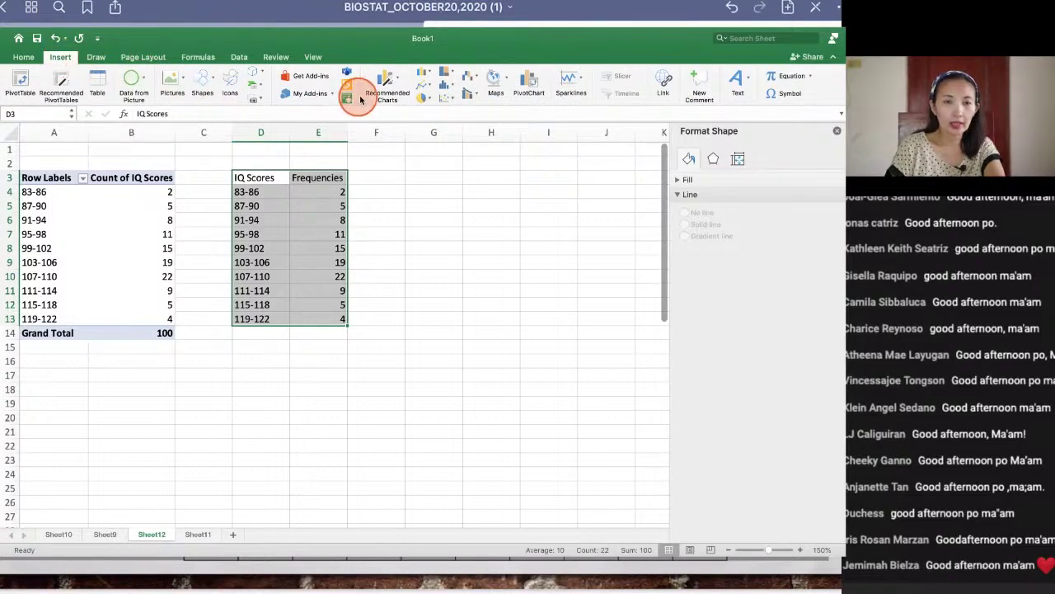
click(400, 81)
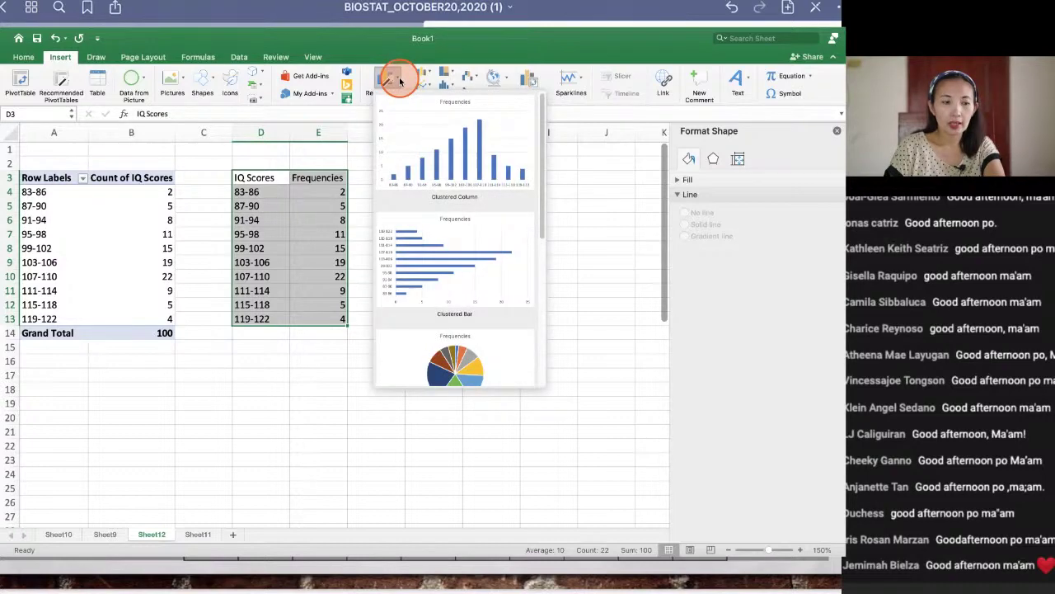
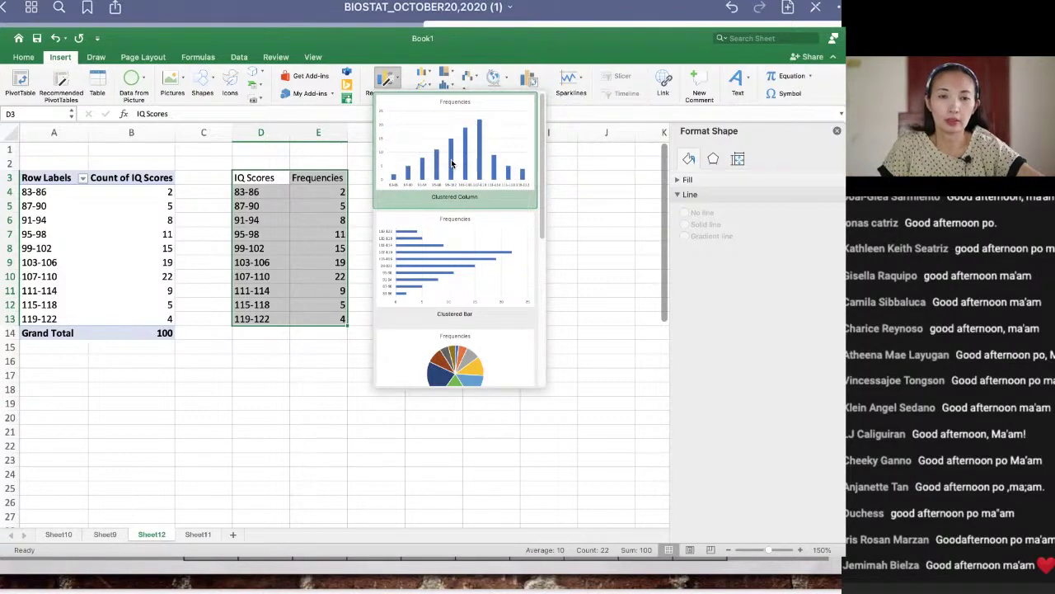
click(451, 163)
Step: Move the column chart beside the frequency table, with its upper edge in row 3 and its near edge in column F
drag(429, 245, 605, 166)
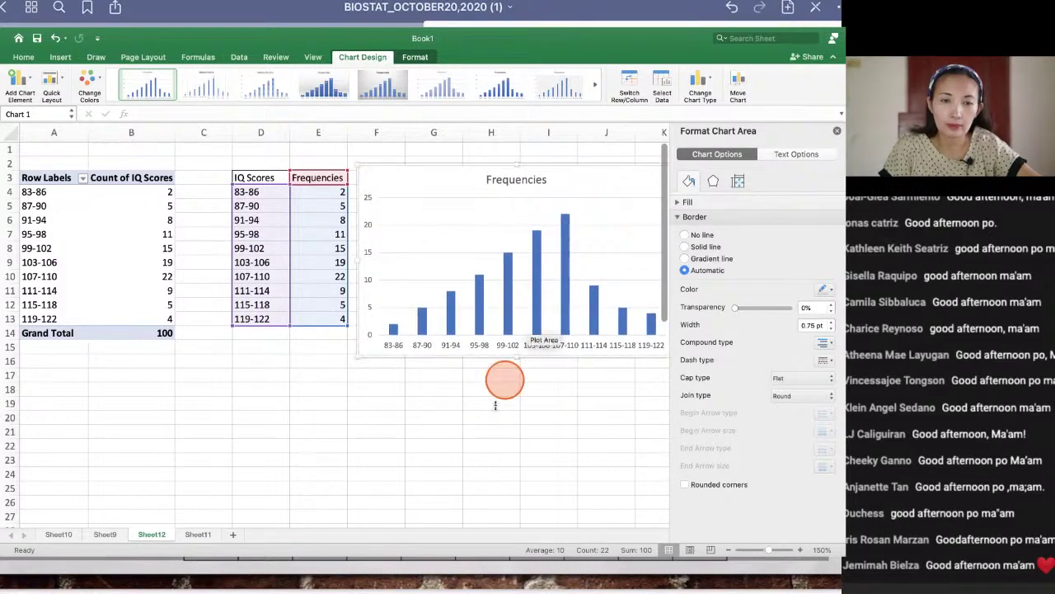
scroll(477, 454, right, 3)
scroll(478, 454, down, 1)
scroll(478, 455, up, 1)
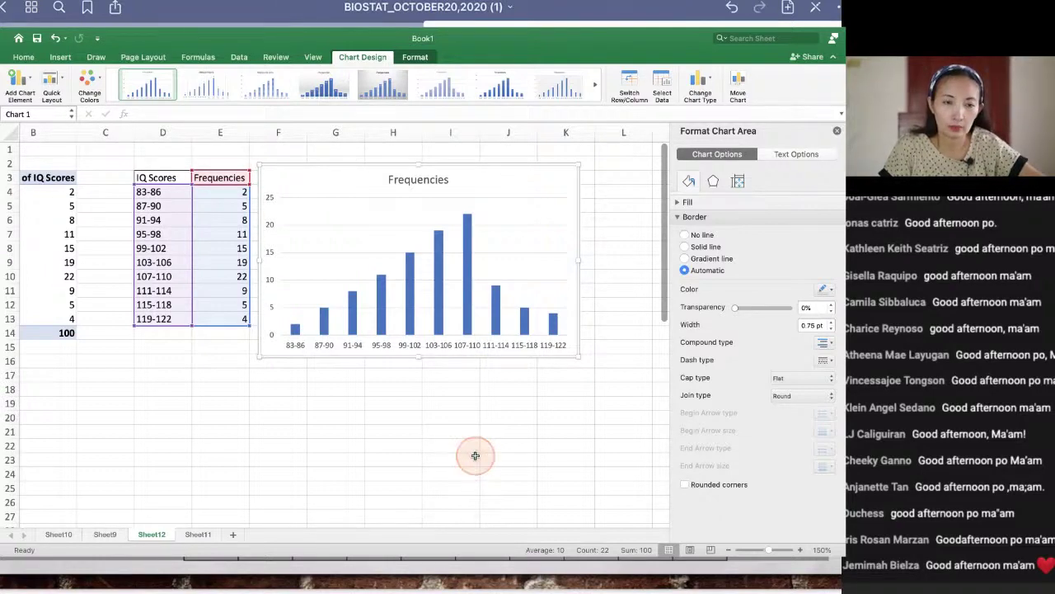
drag(264, 356, 396, 172)
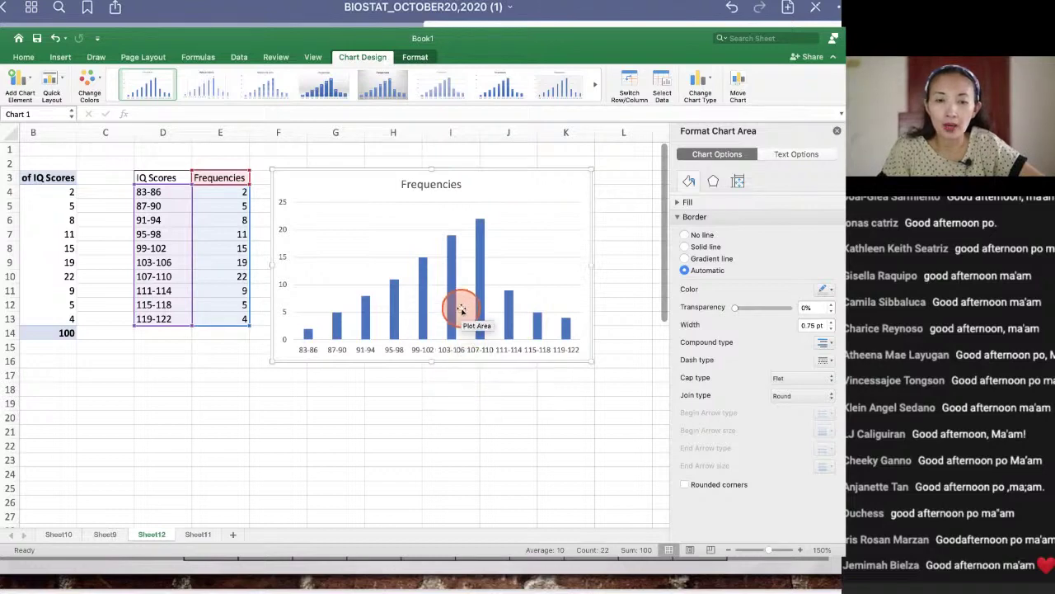
mouse_move(449, 306)
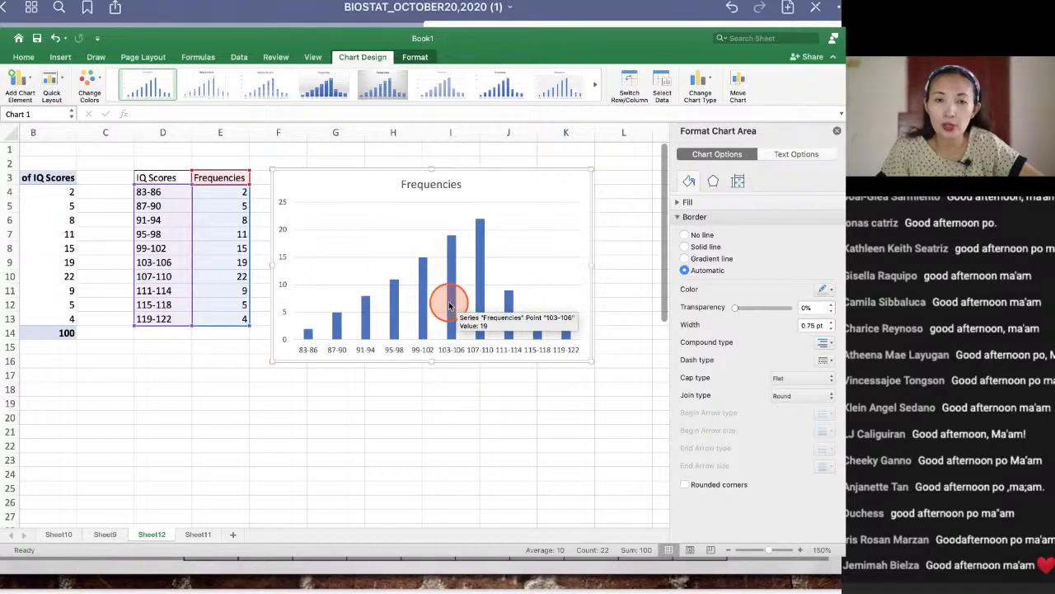
click(450, 306)
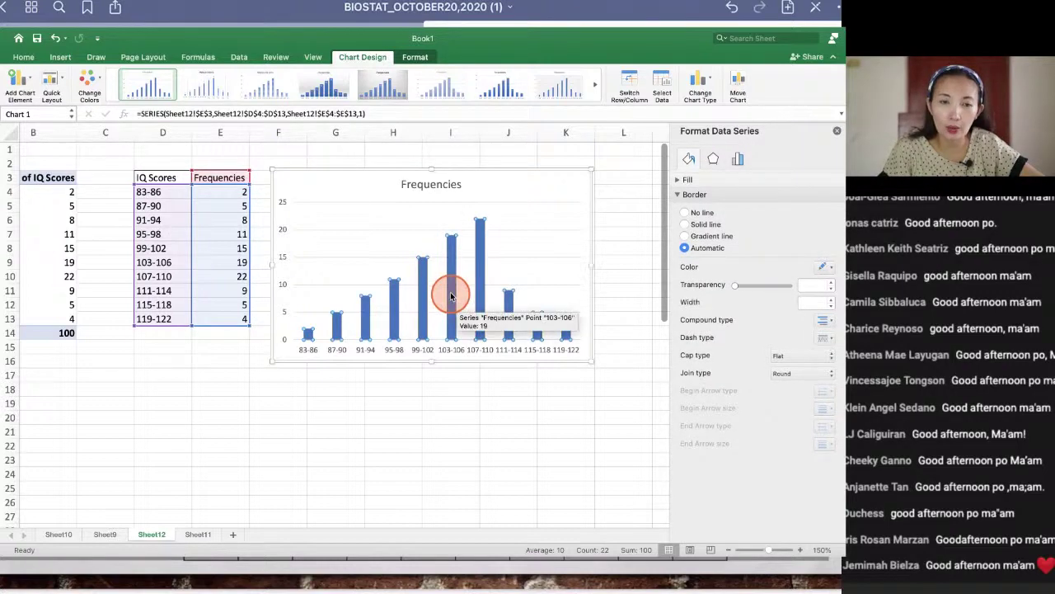
click(450, 289)
click(422, 289)
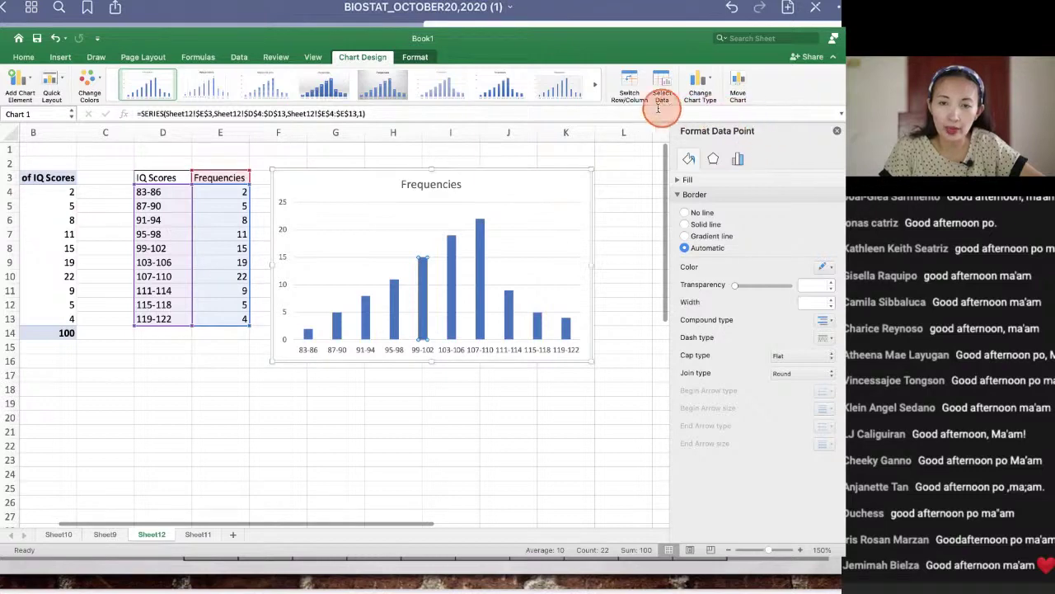
click(714, 161)
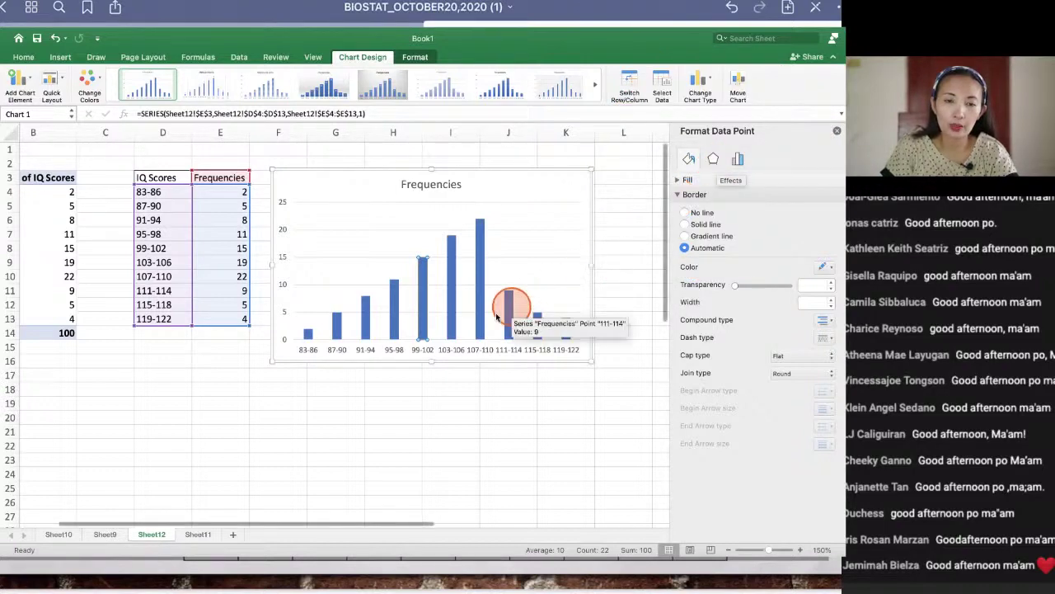
click(453, 387)
Step: Set the gap width of the chart's columns to 0% so that the bars touch like a histogram
click(542, 251)
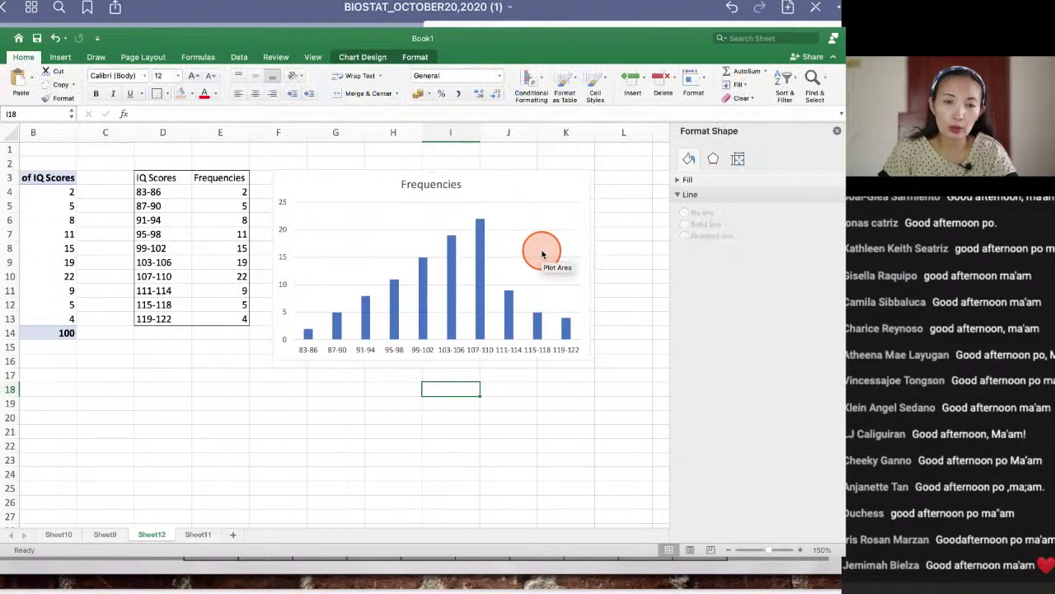
click(572, 238)
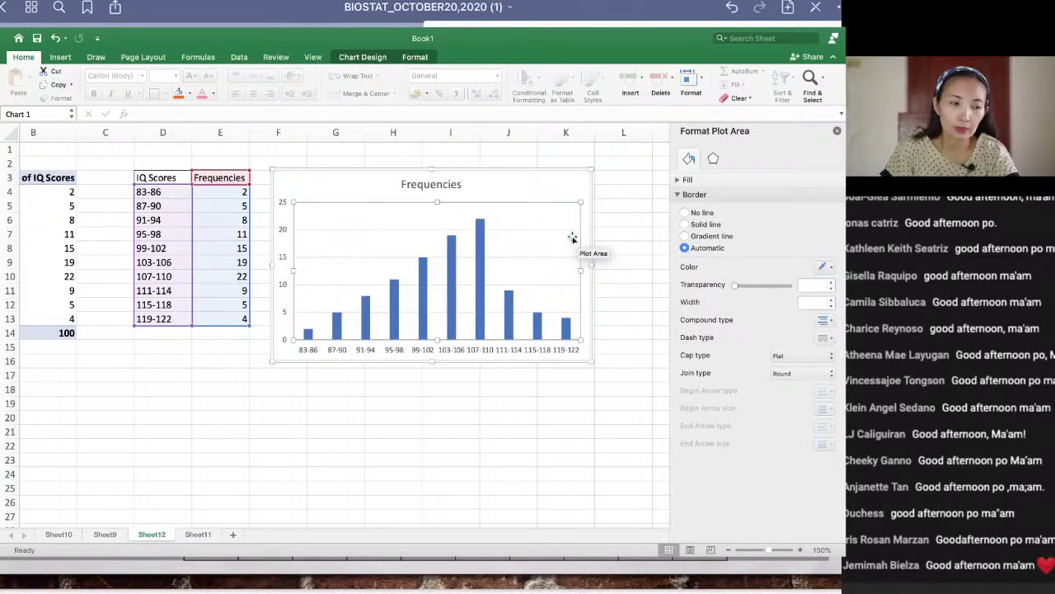
click(451, 288)
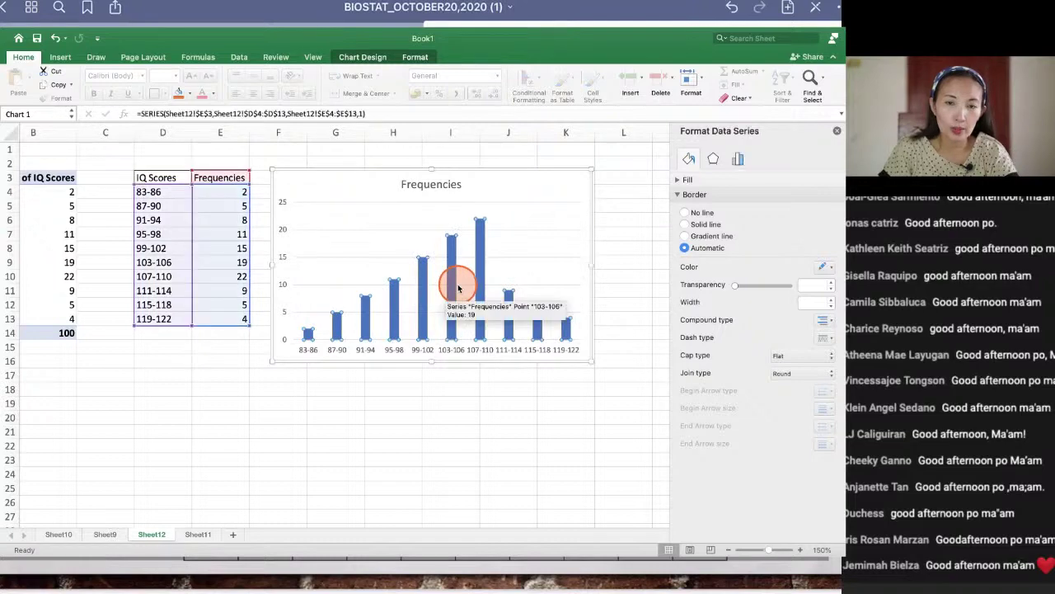
click(449, 288)
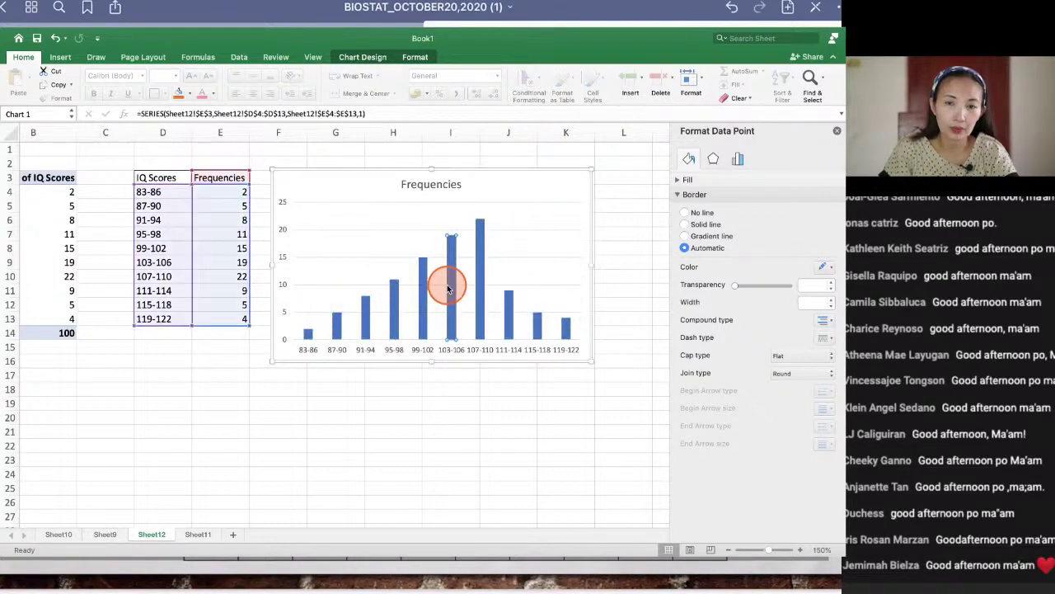
click(738, 159)
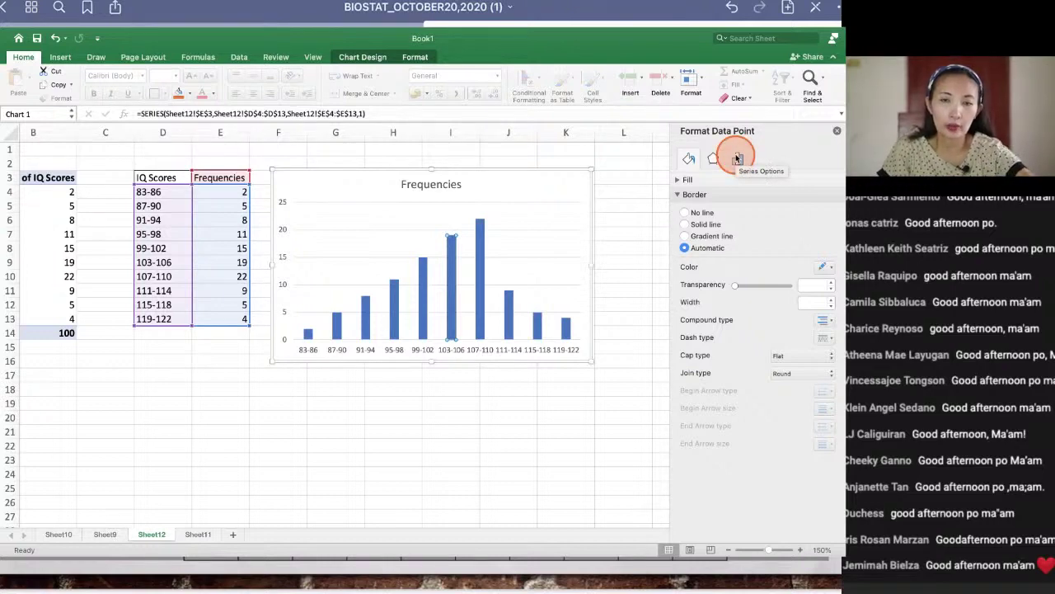
click(709, 166)
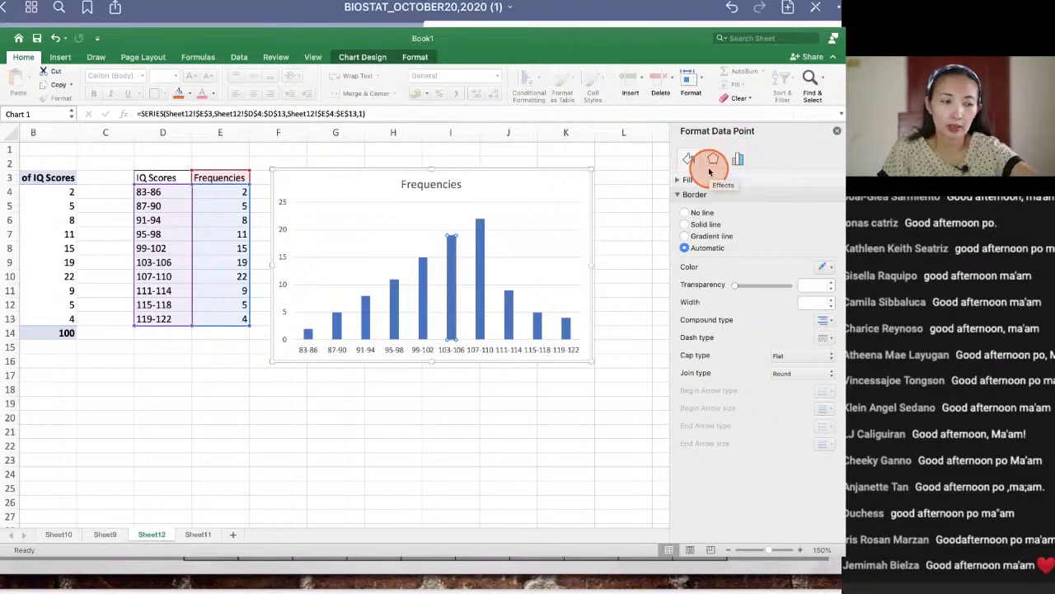
click(689, 161)
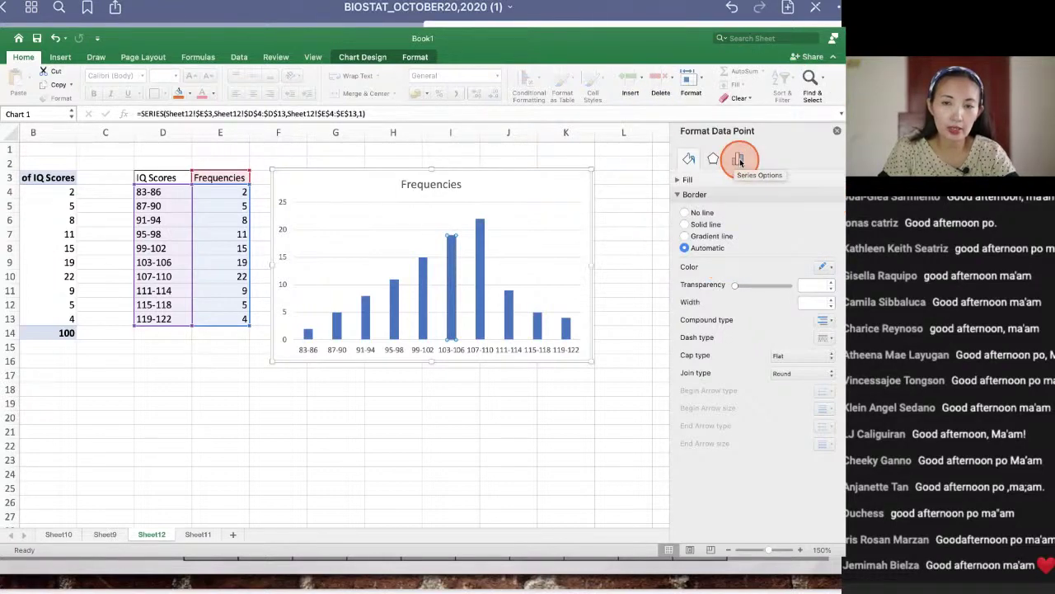
click(738, 158)
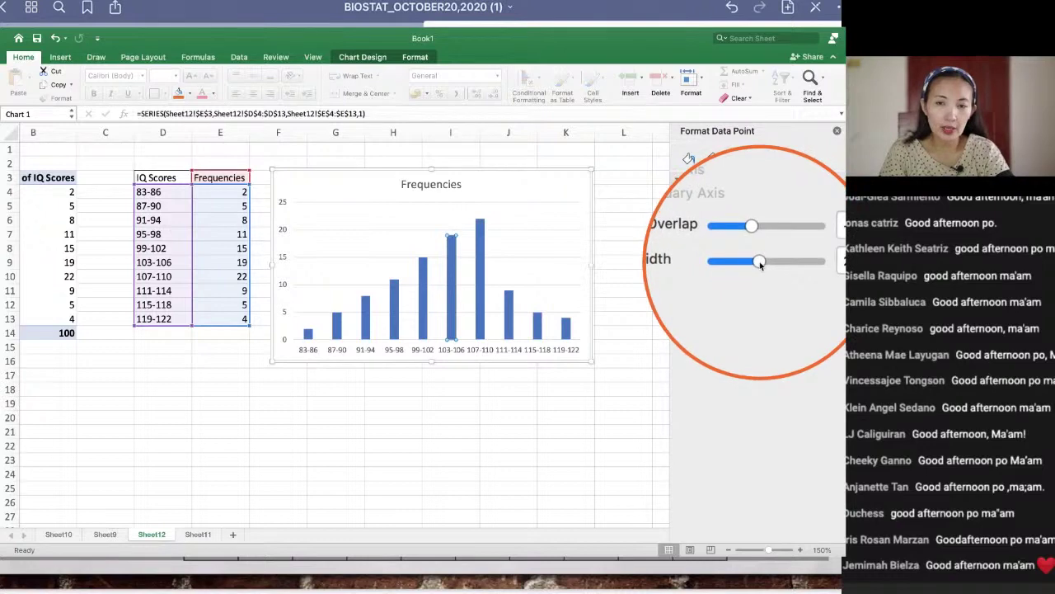
drag(760, 264, 726, 268)
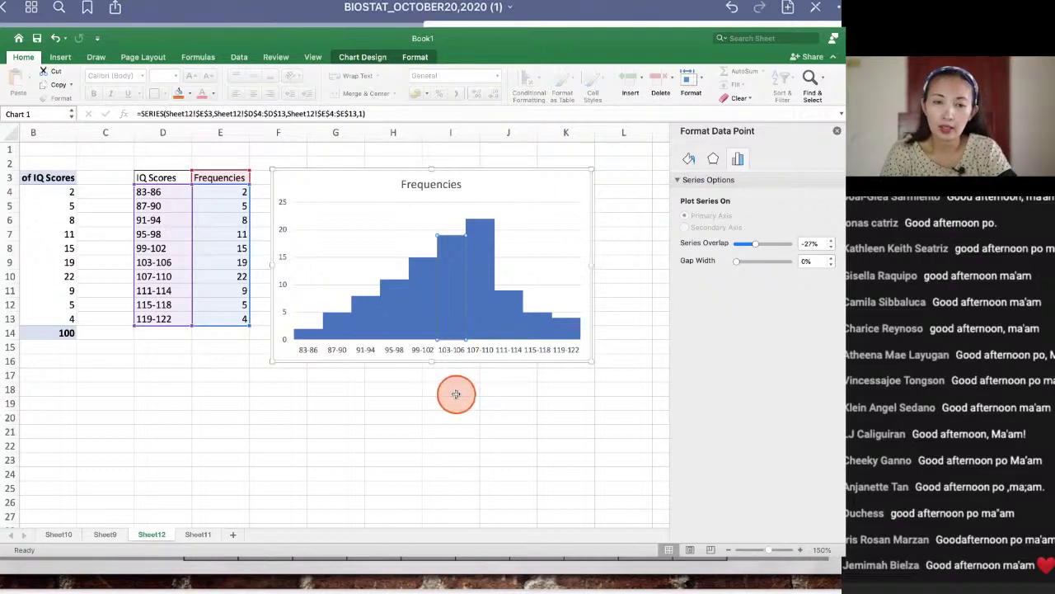
click(456, 394)
Step: Give all the bars of the Frequencies series a solid dark red border
click(415, 305)
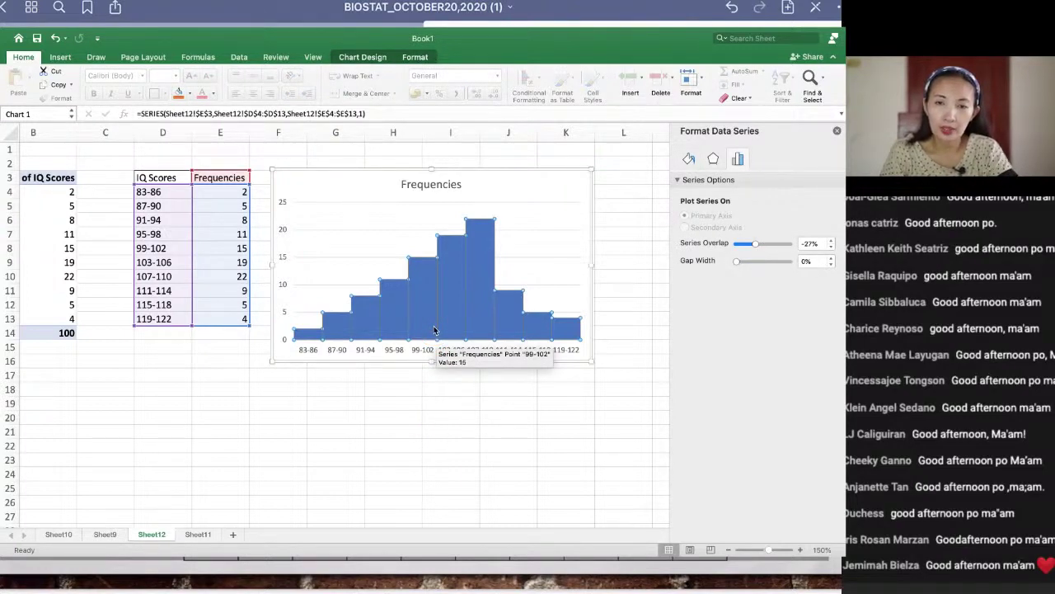
click(482, 315)
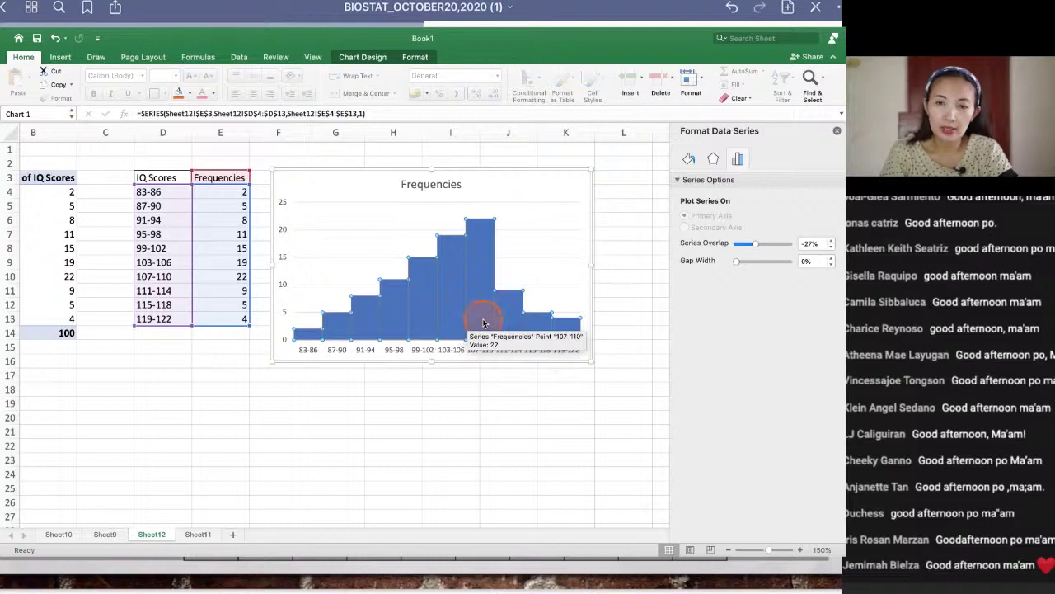
click(690, 159)
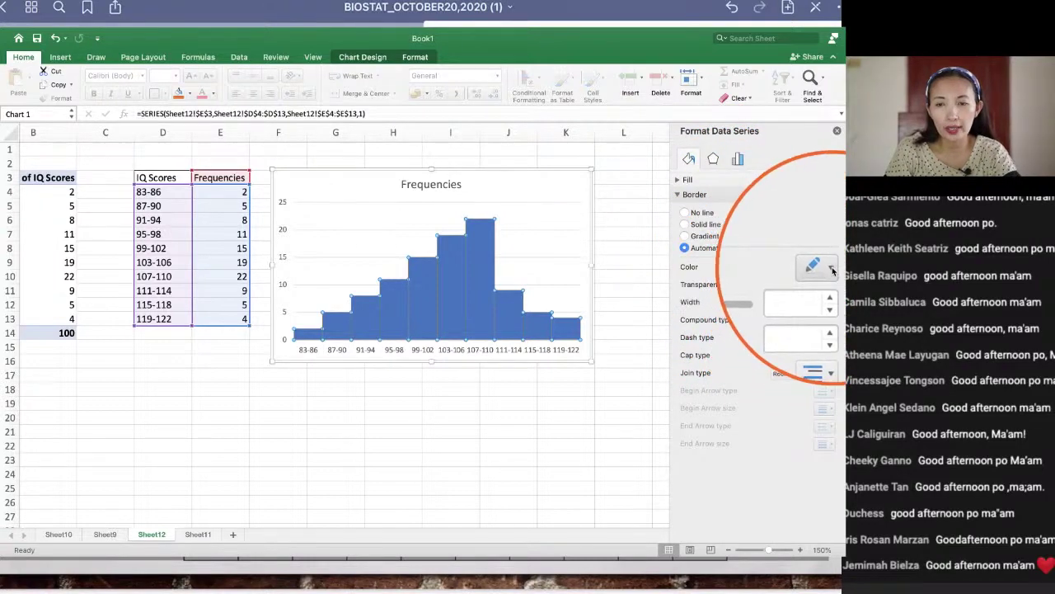
click(832, 268)
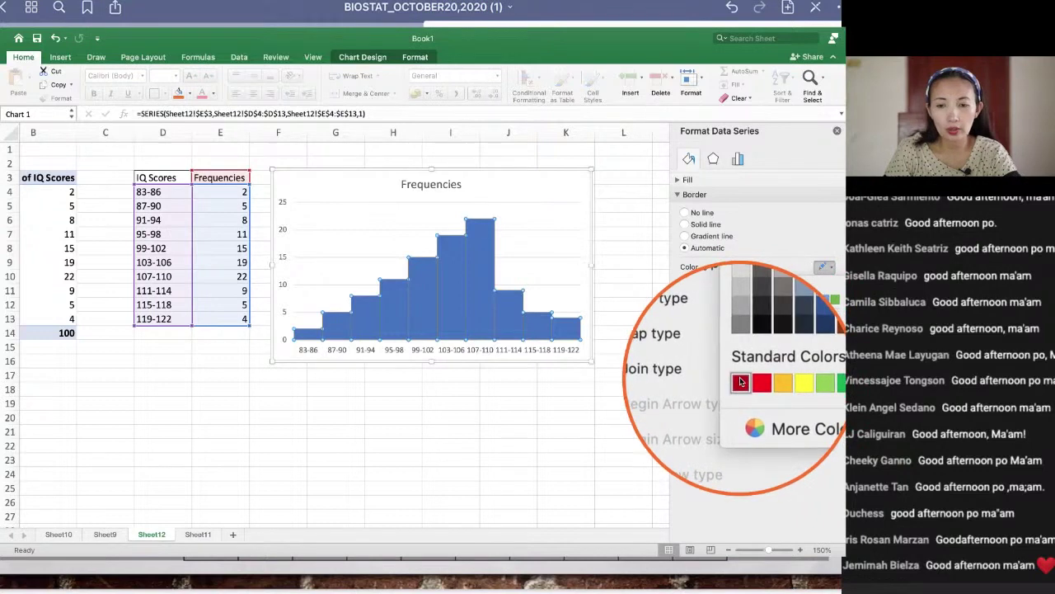
click(741, 382)
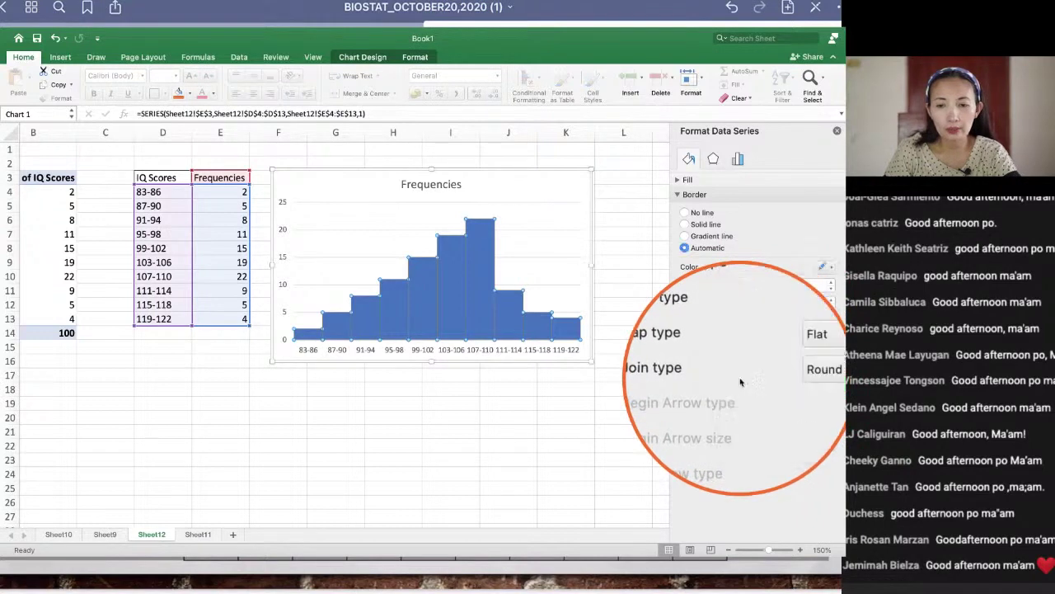
click(485, 389)
click(645, 252)
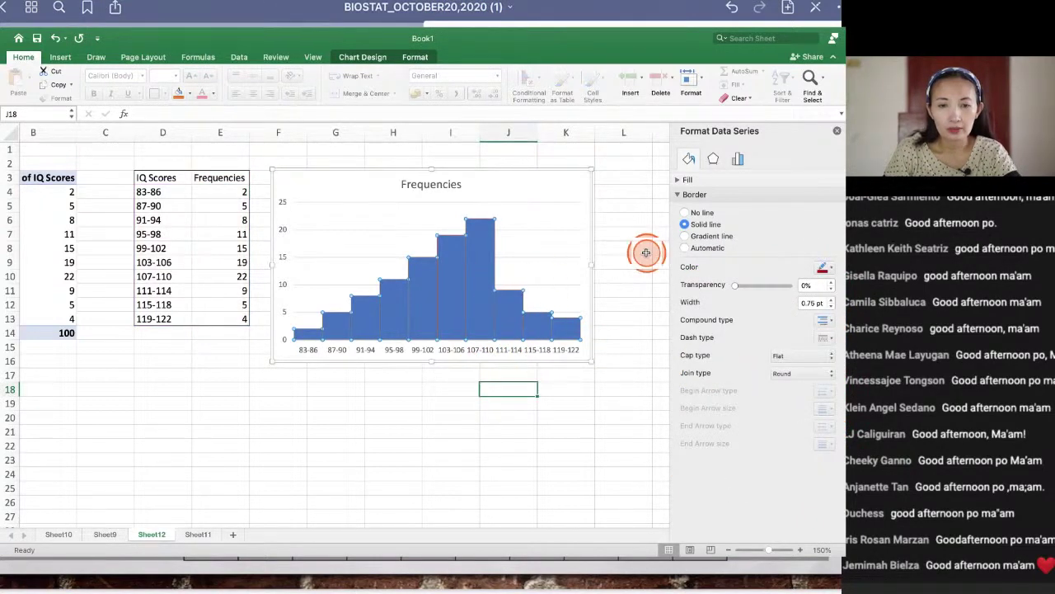
mouse_move(477, 294)
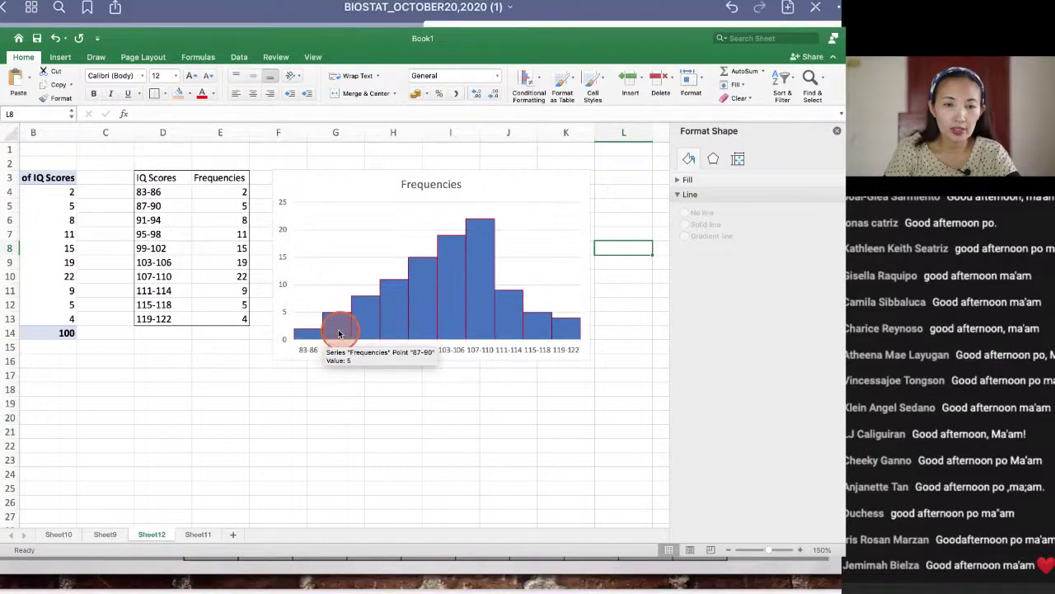
mouse_move(364, 327)
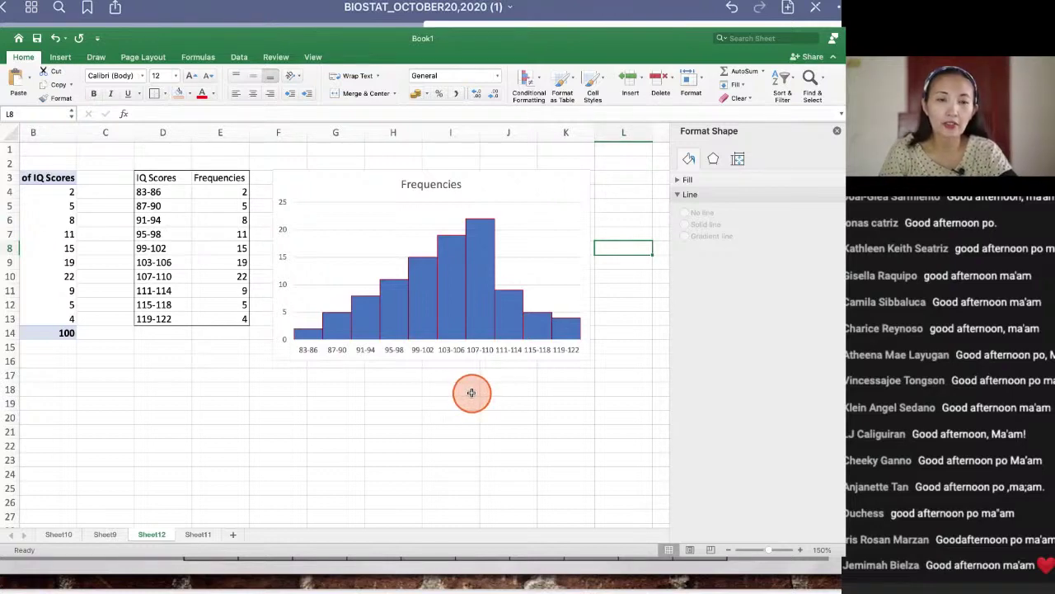
Step: Select the whole text of the chart title "Frequencies"
click(422, 184)
click(404, 184)
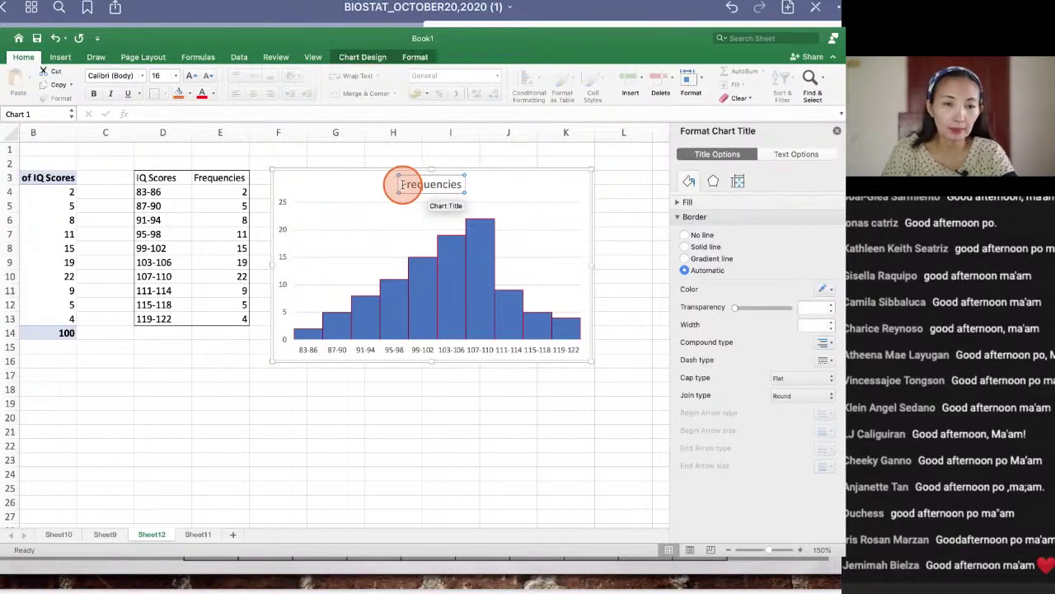
drag(402, 184, 468, 188)
click(467, 187)
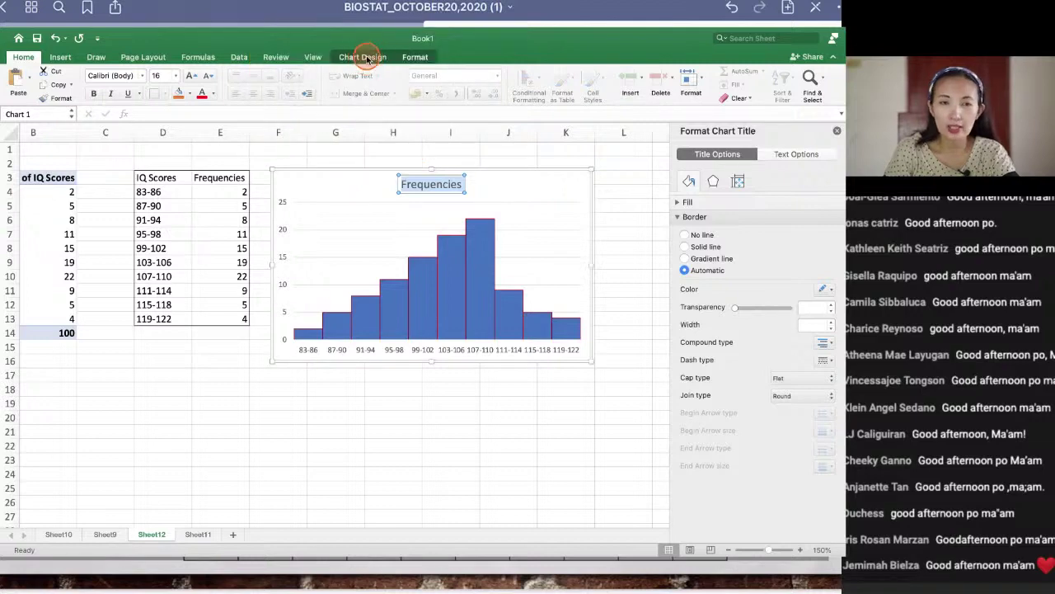
Step: Add a primary horizontal and a primary vertical axis title to the histogram of IQ score frequencies
click(363, 58)
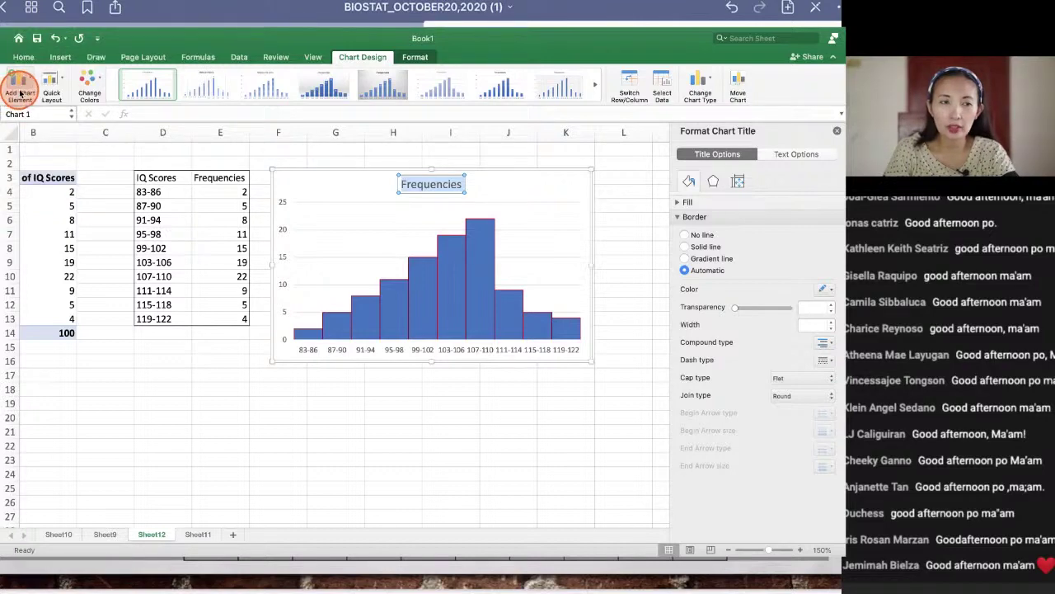
click(25, 82)
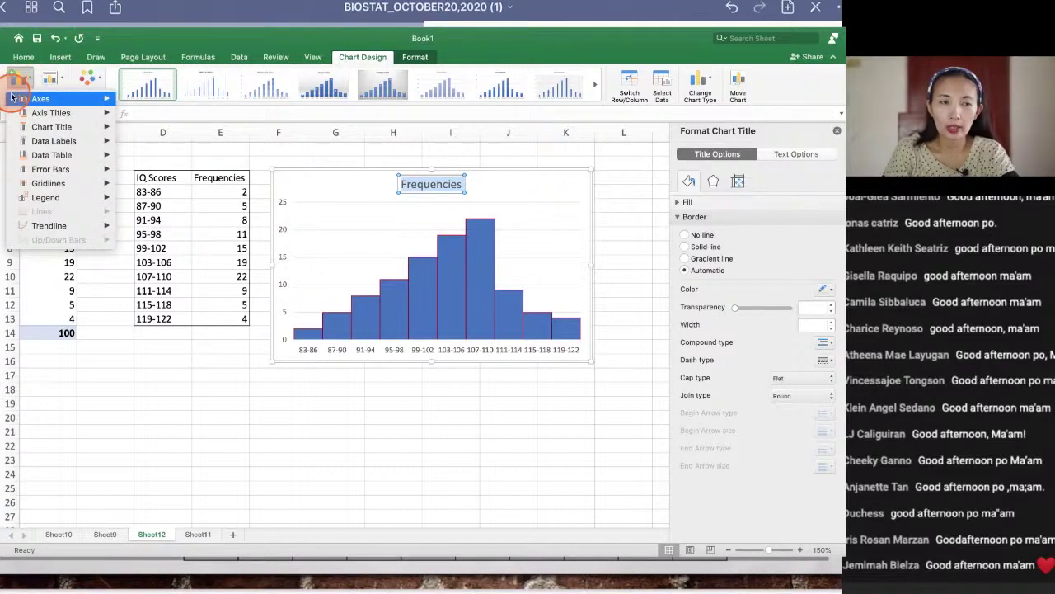
click(8, 83)
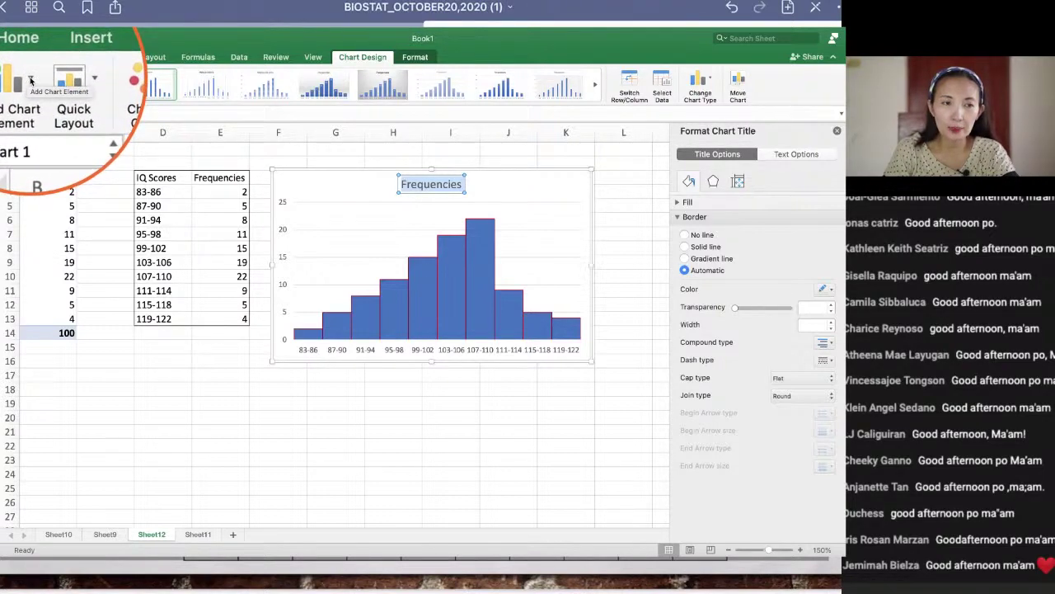
click(31, 80)
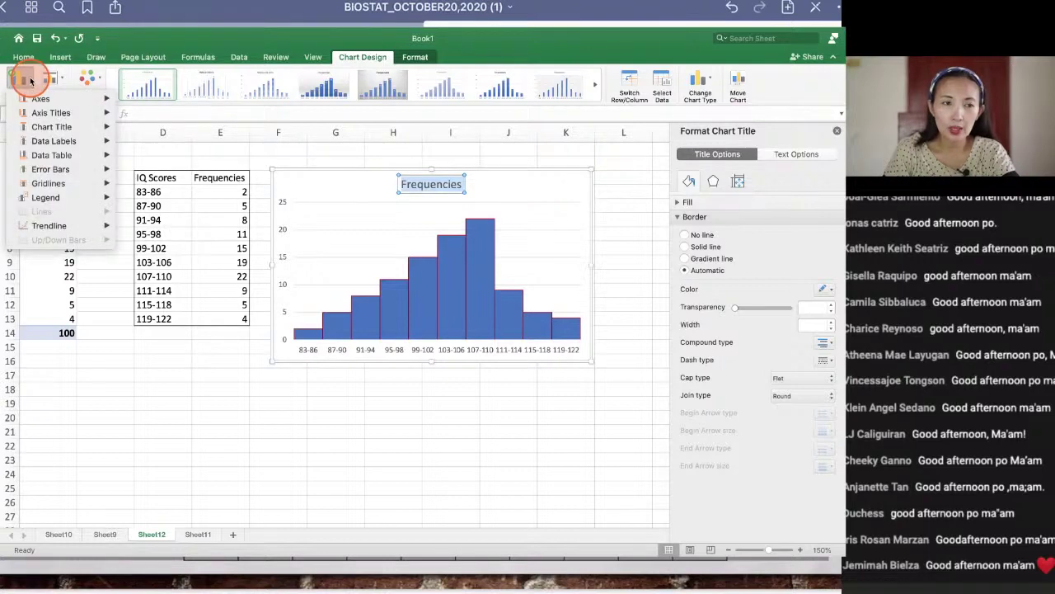
mouse_move(43, 102)
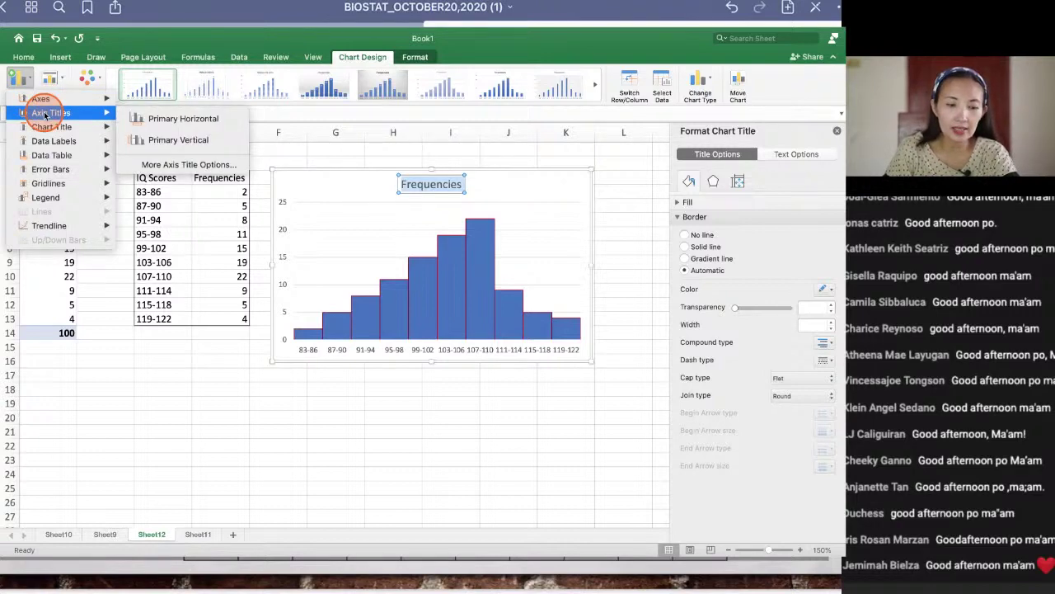
click(189, 120)
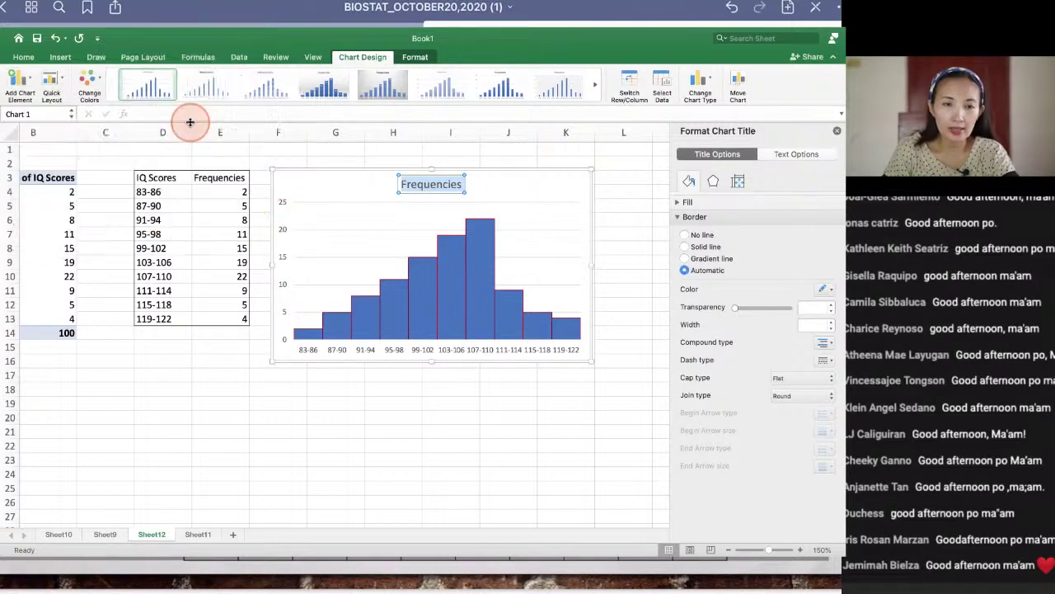
click(20, 82)
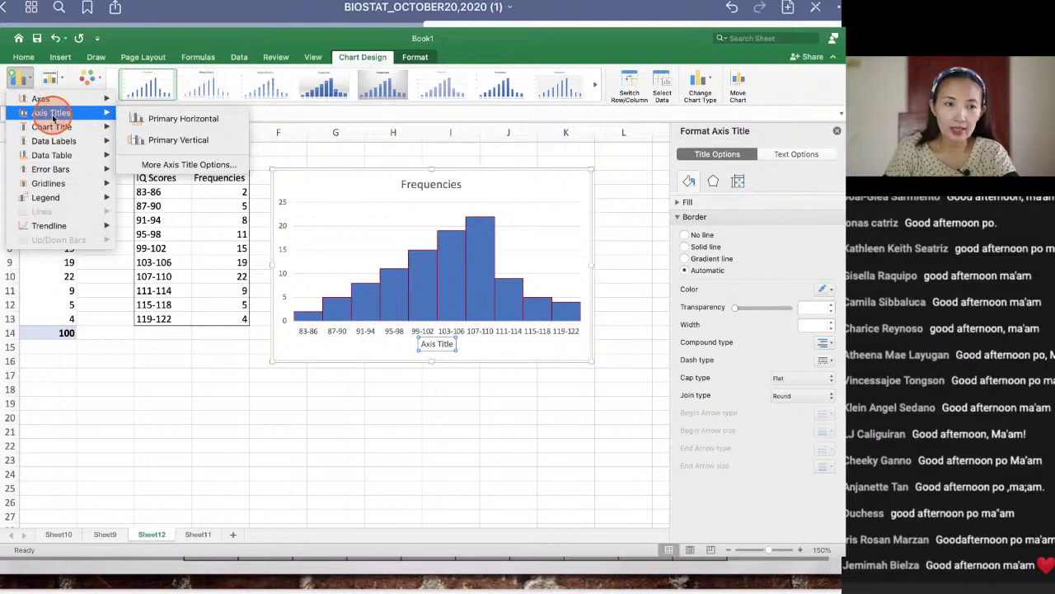
click(171, 142)
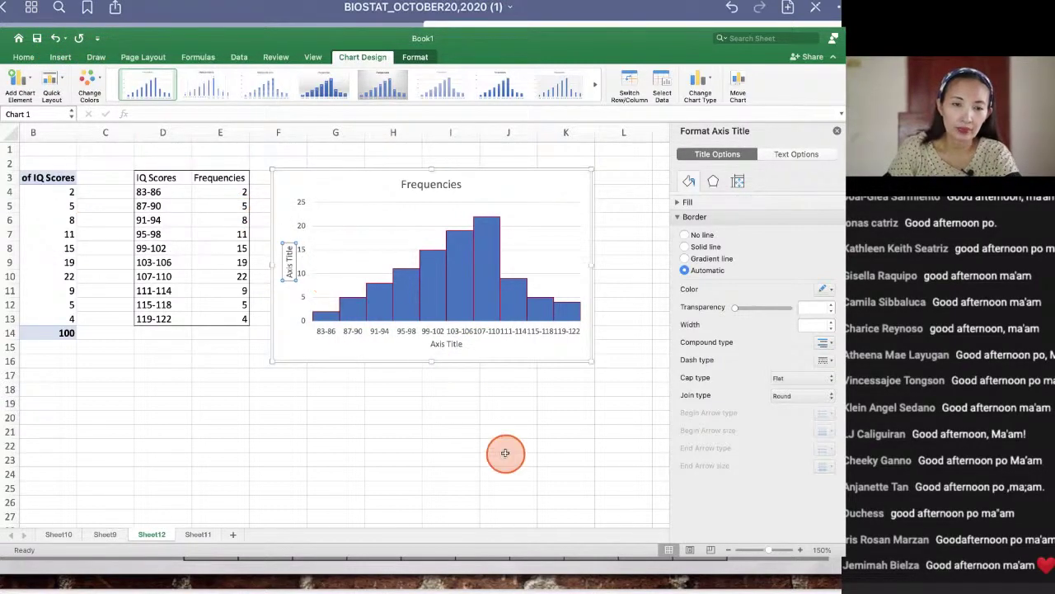
Step: Replace the placeholder text of the histogram's horizontal axis title with "IQ Scores"
click(445, 347)
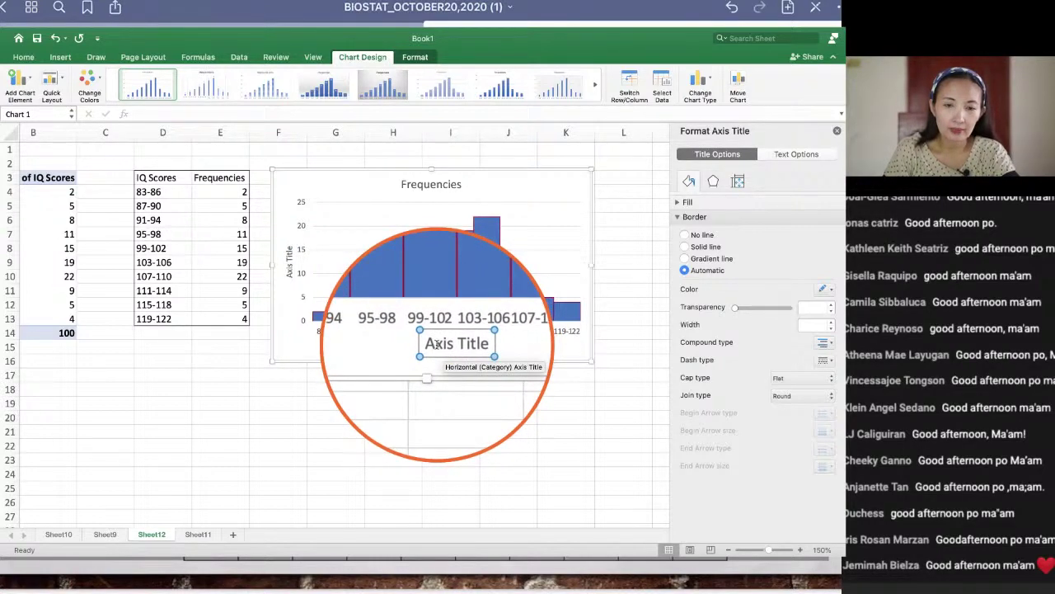
click(435, 346)
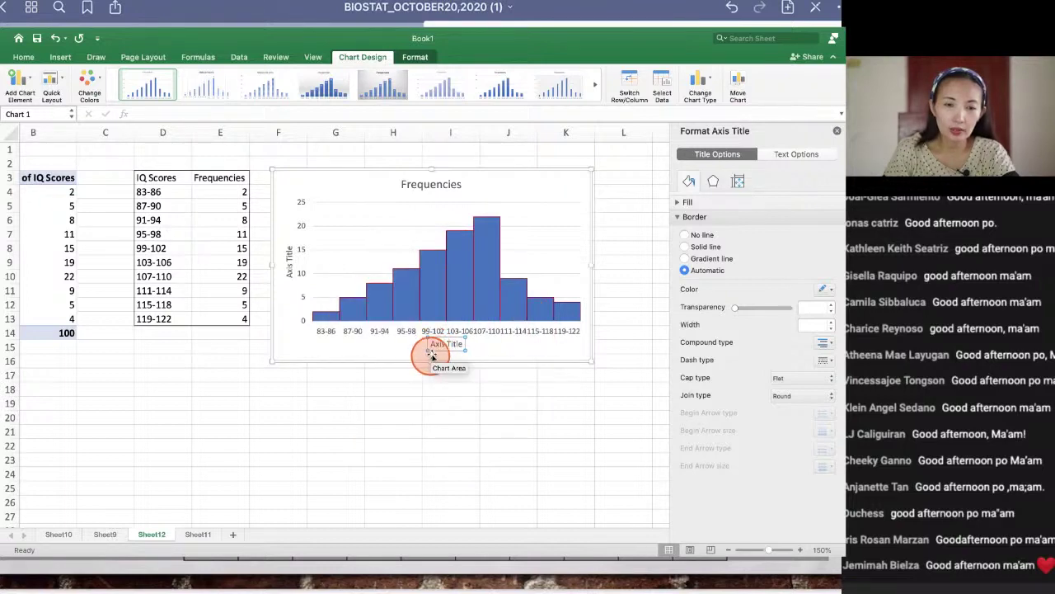
drag(430, 344, 459, 346)
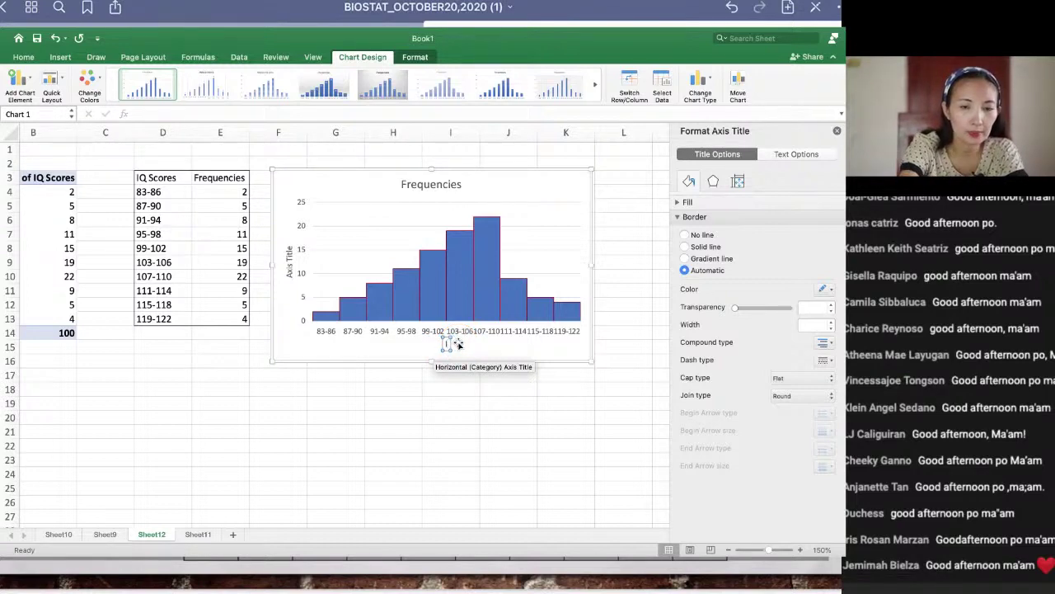
click(459, 345)
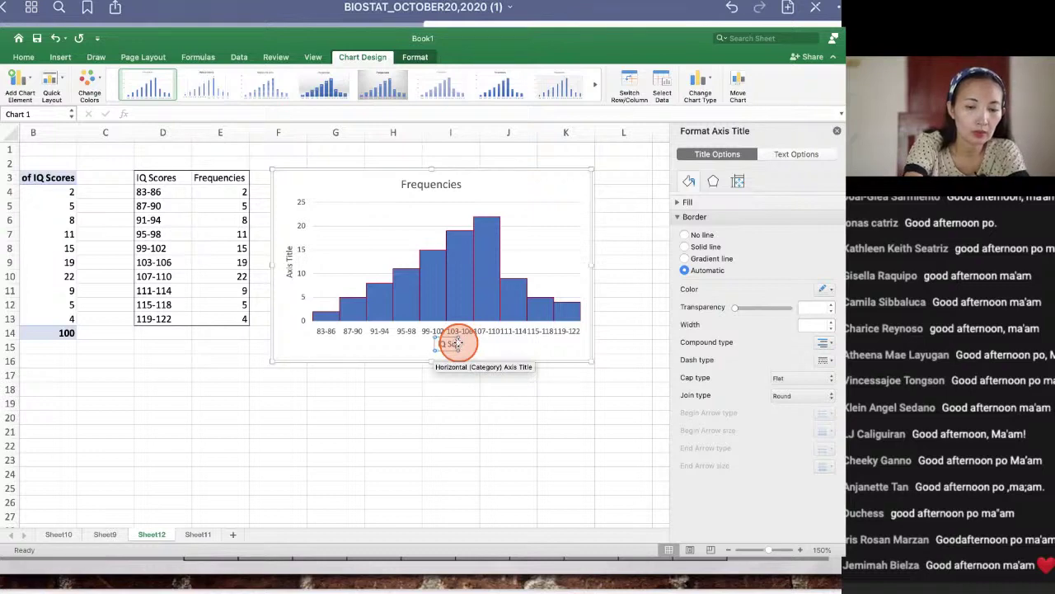
scroll(457, 343, left, 1)
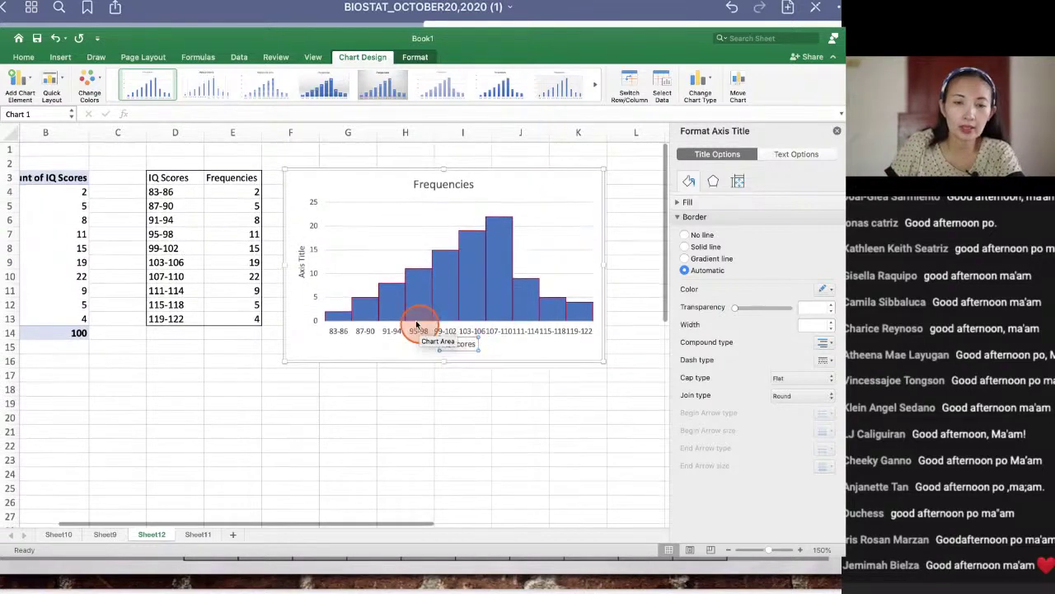
Step: Replace the placeholder text of the vertical axis title with "Frequencies" and deselect the chart
drag(302, 273, 300, 256)
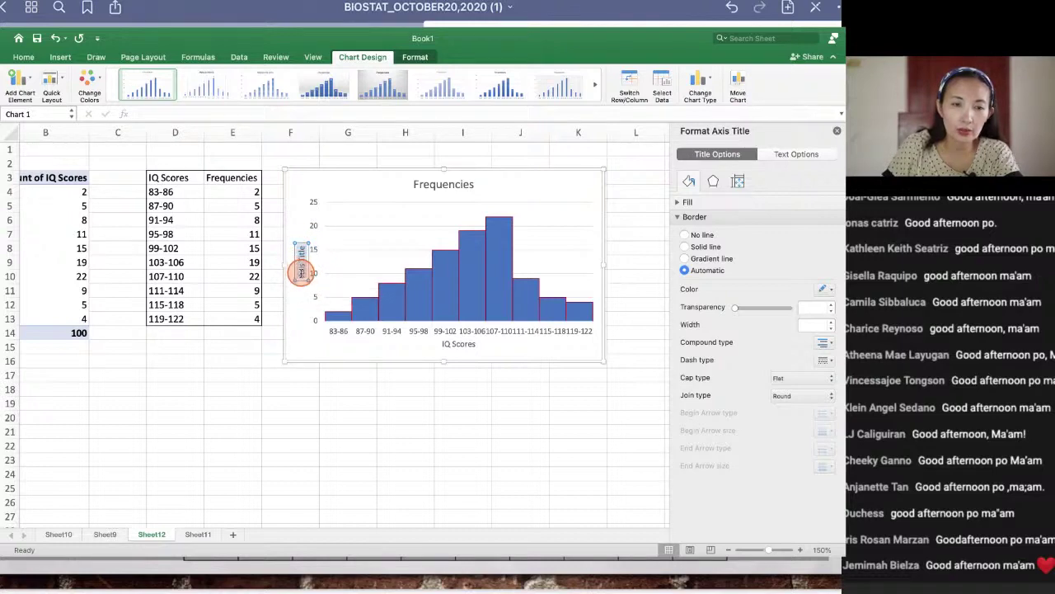
click(302, 277)
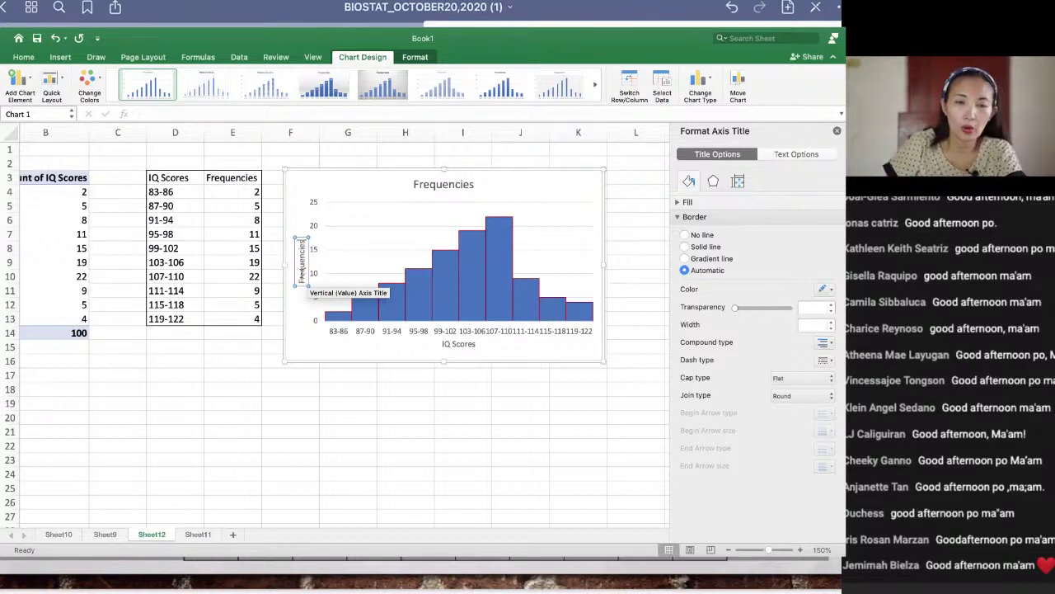
click(507, 485)
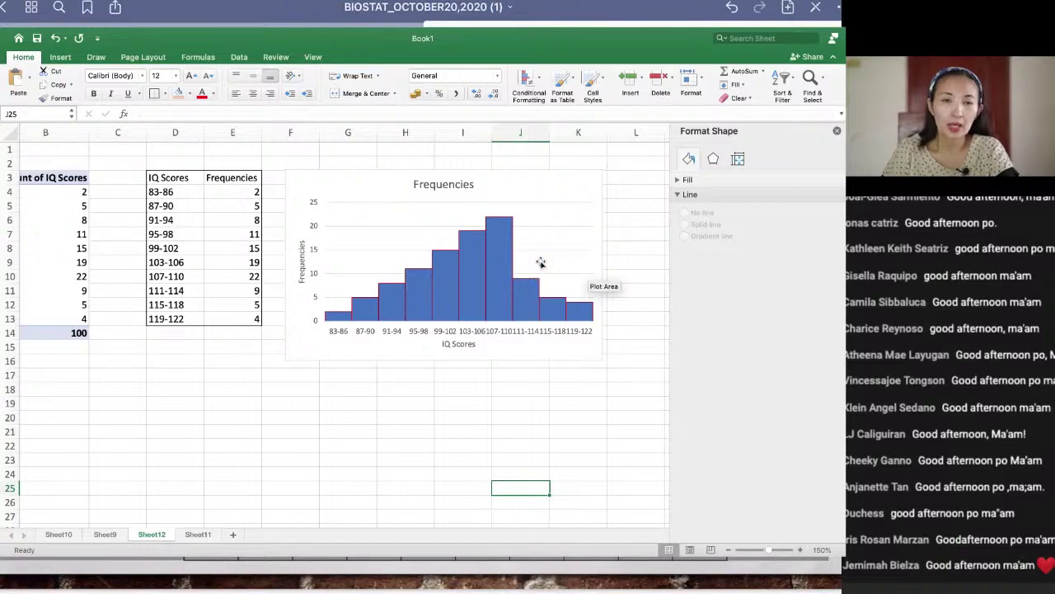
click(448, 395)
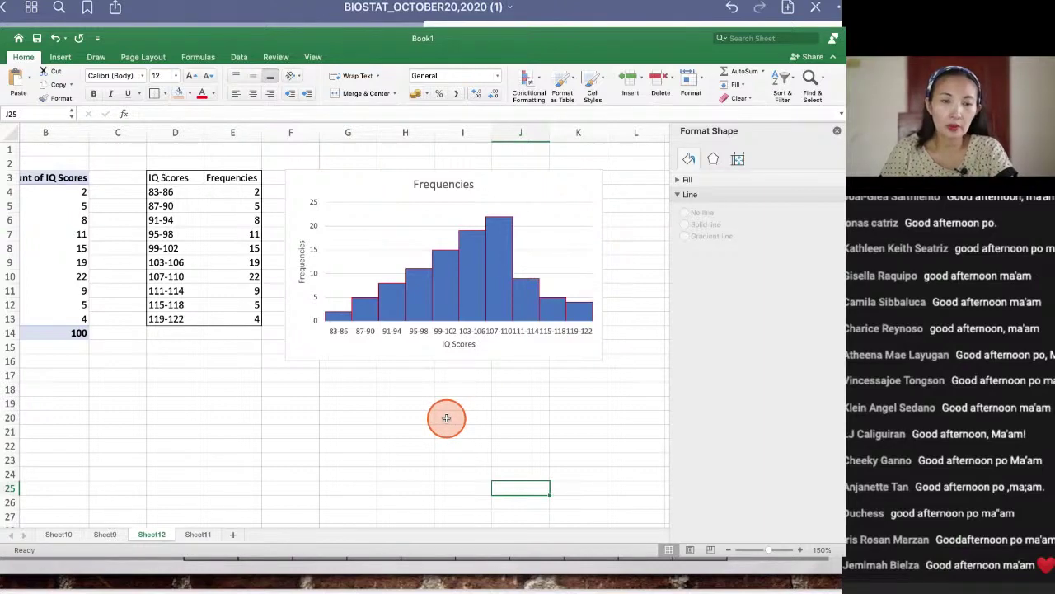
Step: Delete the chart titled "Histogram" from Sheet10, keeping the Bin and Frequency table
click(66, 536)
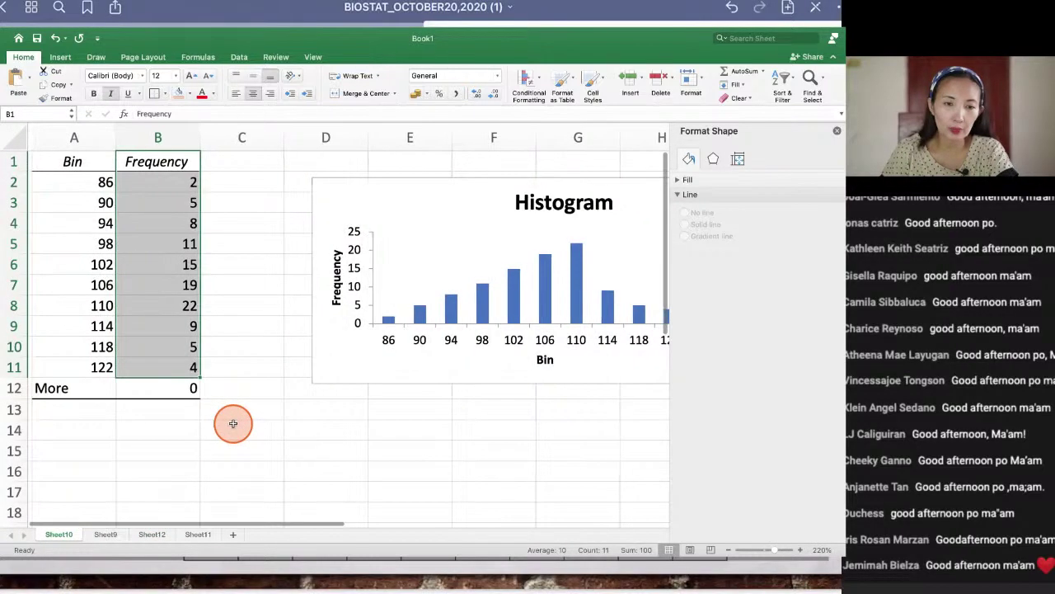
click(443, 179)
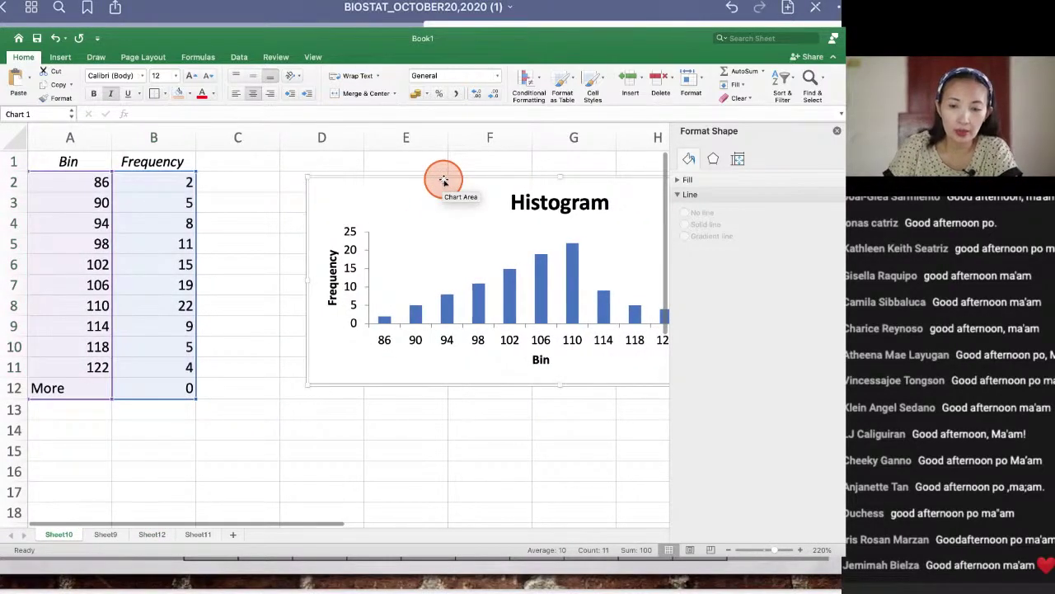
key(Delete)
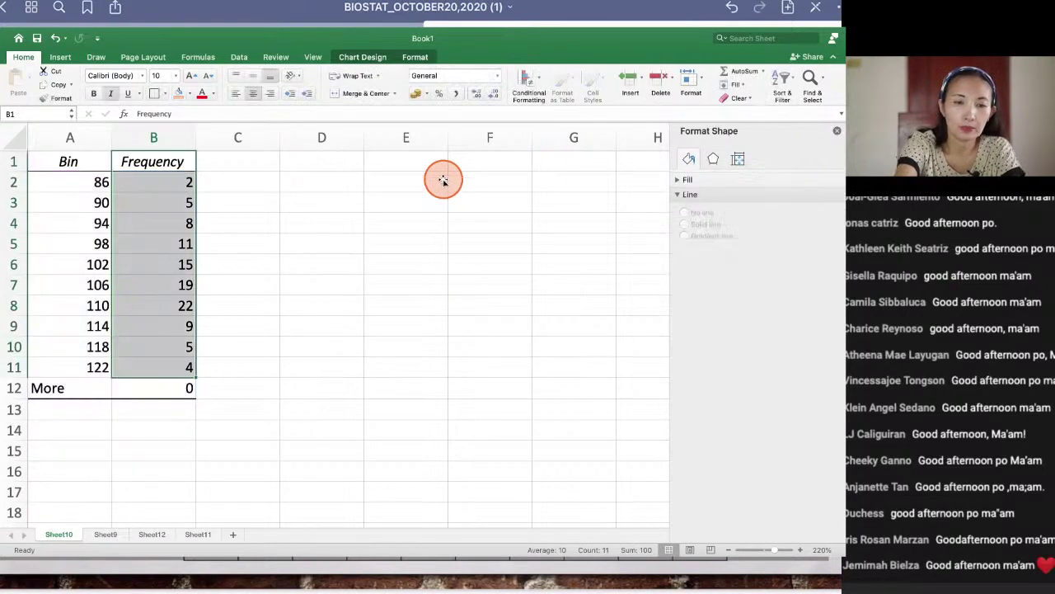
key(Delete)
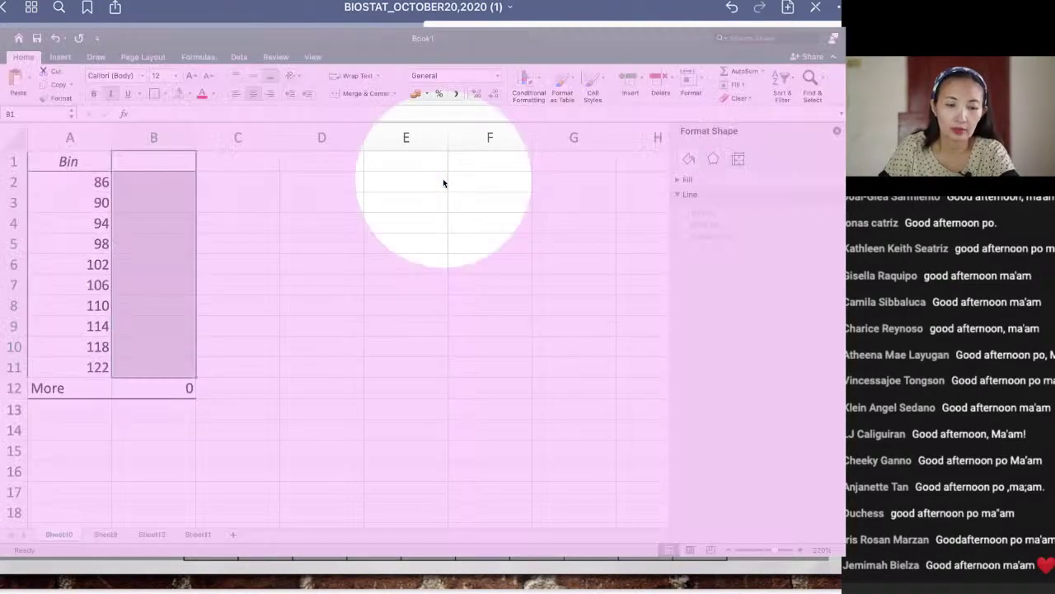
key(super+z)
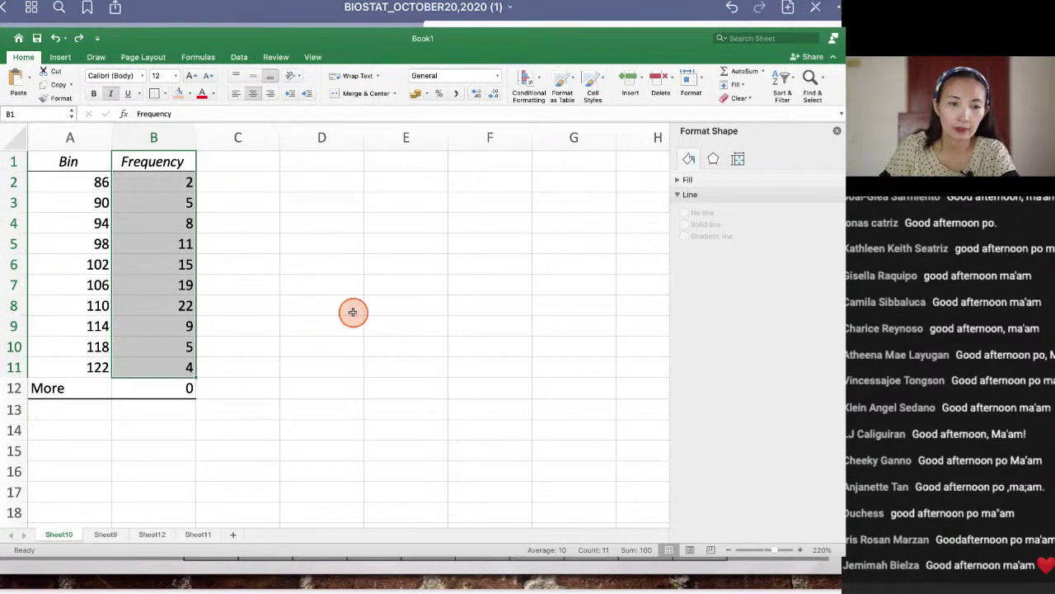
click(321, 298)
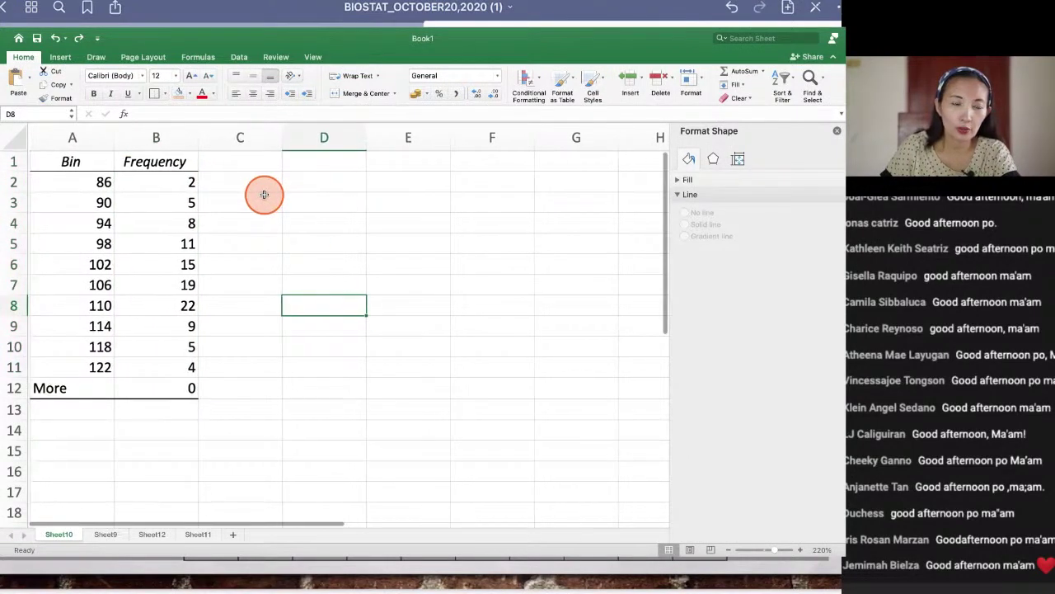
Step: Look through Sheet9, Sheet10 and Sheet11 for the raw IQ scores, class limits and frequency tables, and return to the histogram on Sheet12
click(195, 536)
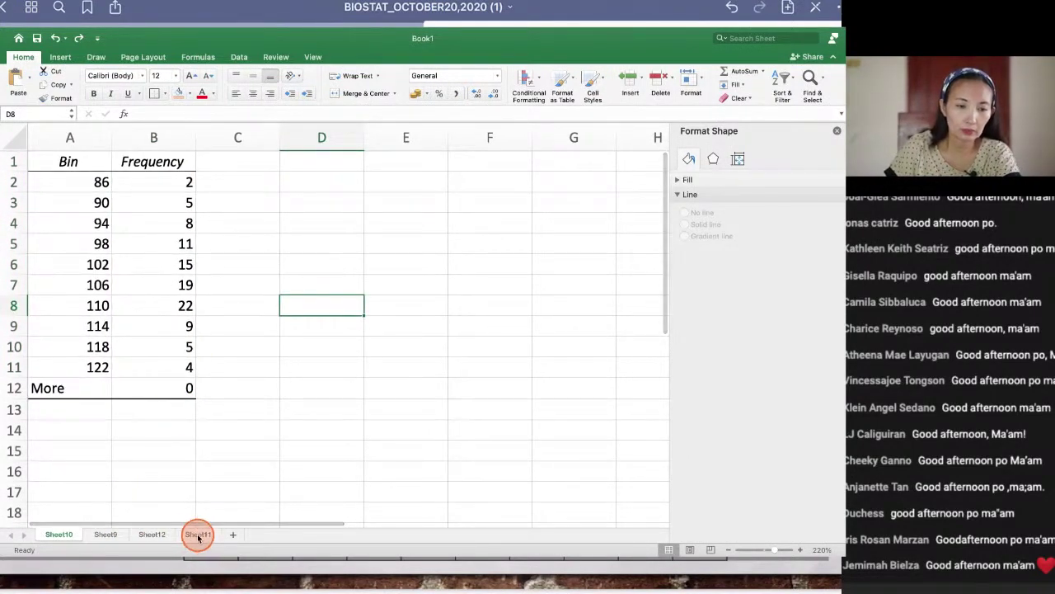
click(142, 535)
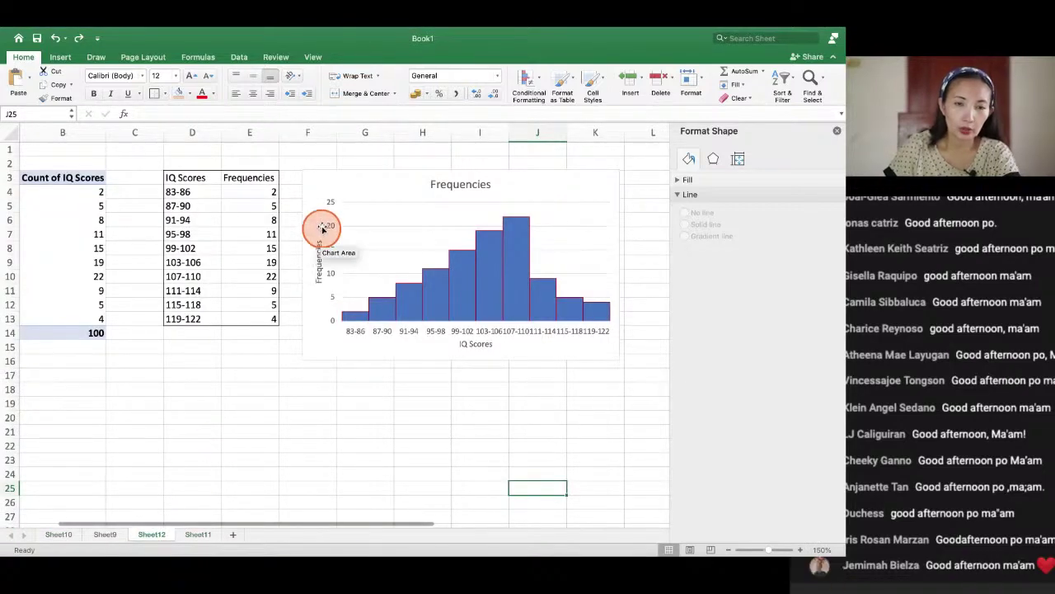
click(112, 535)
scroll(365, 415, right, 10)
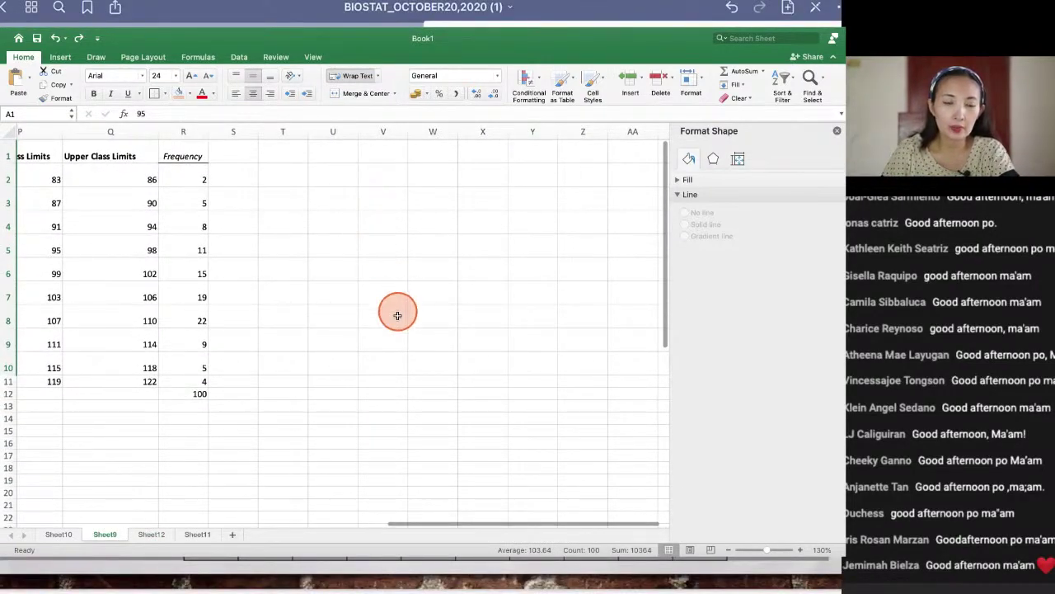
click(59, 535)
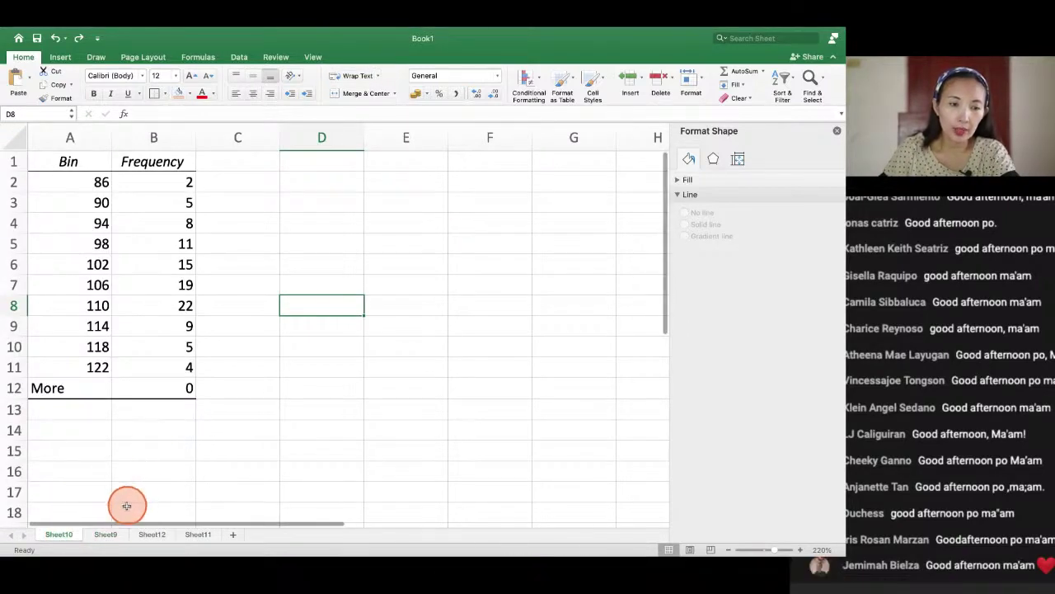
click(114, 536)
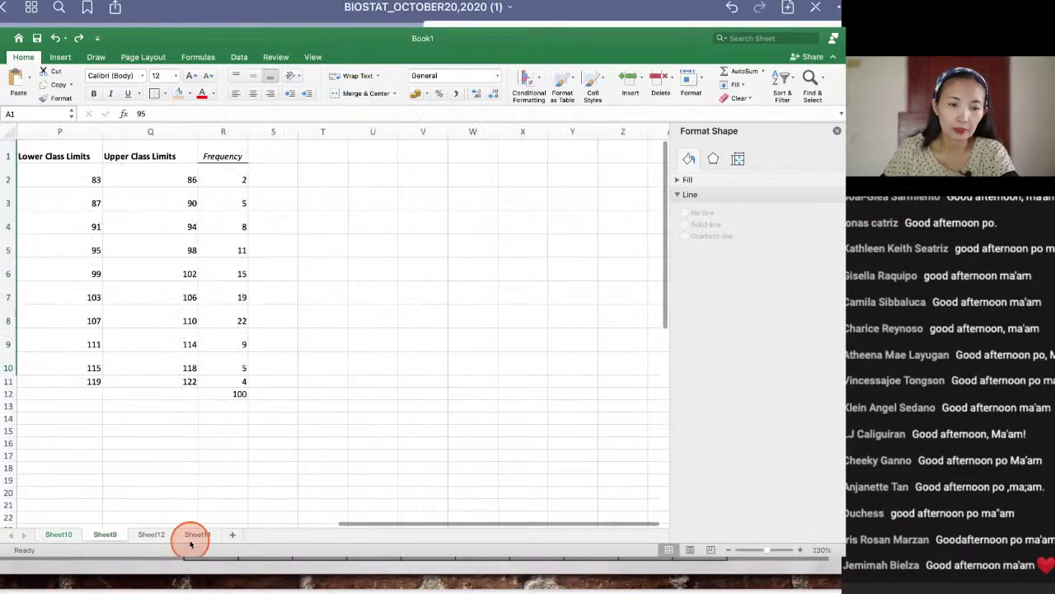
click(196, 535)
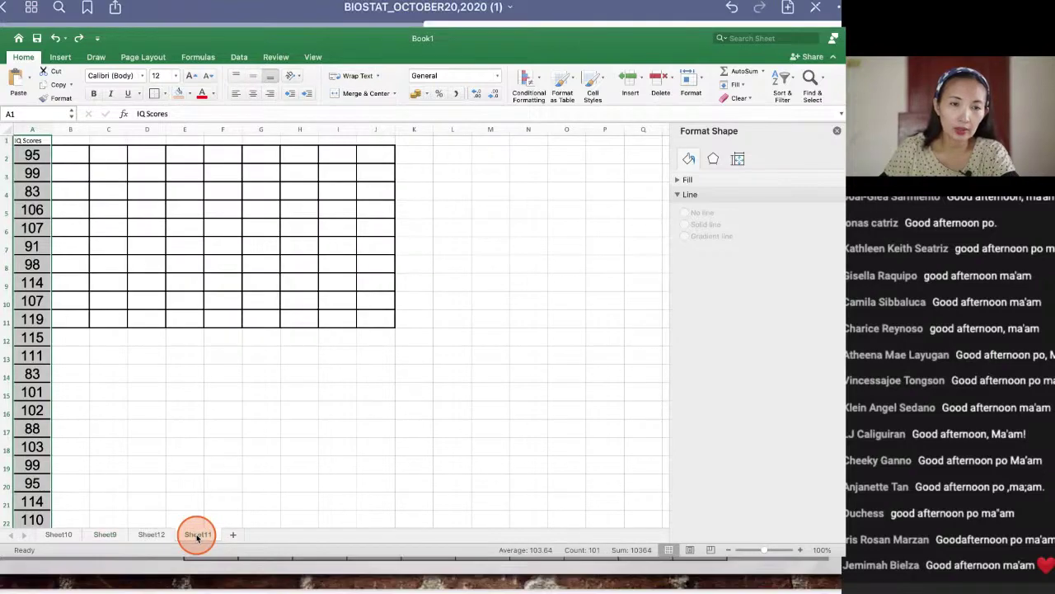
scroll(273, 473, right, 2)
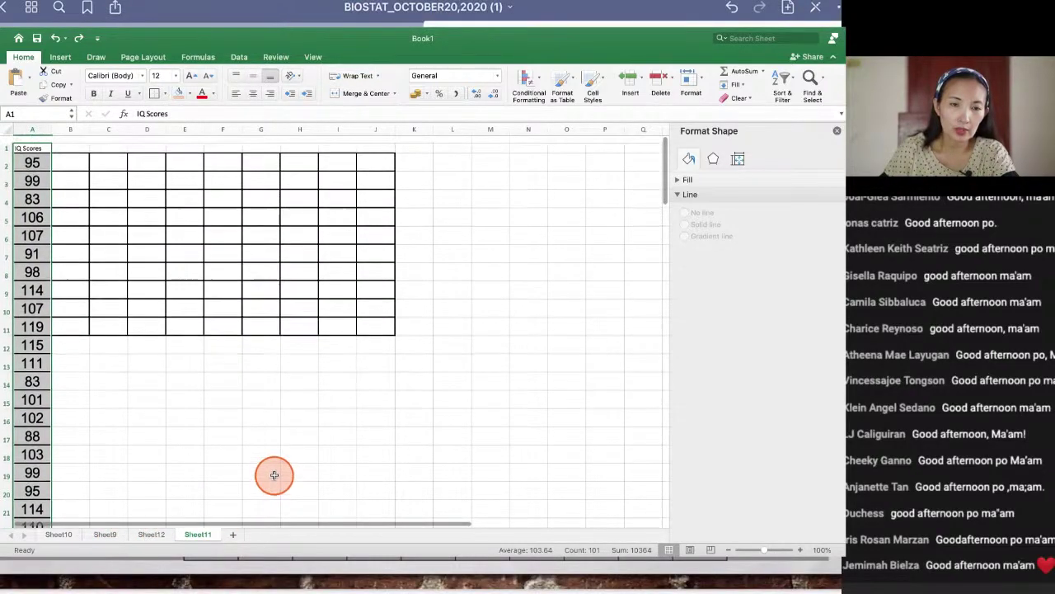
click(59, 536)
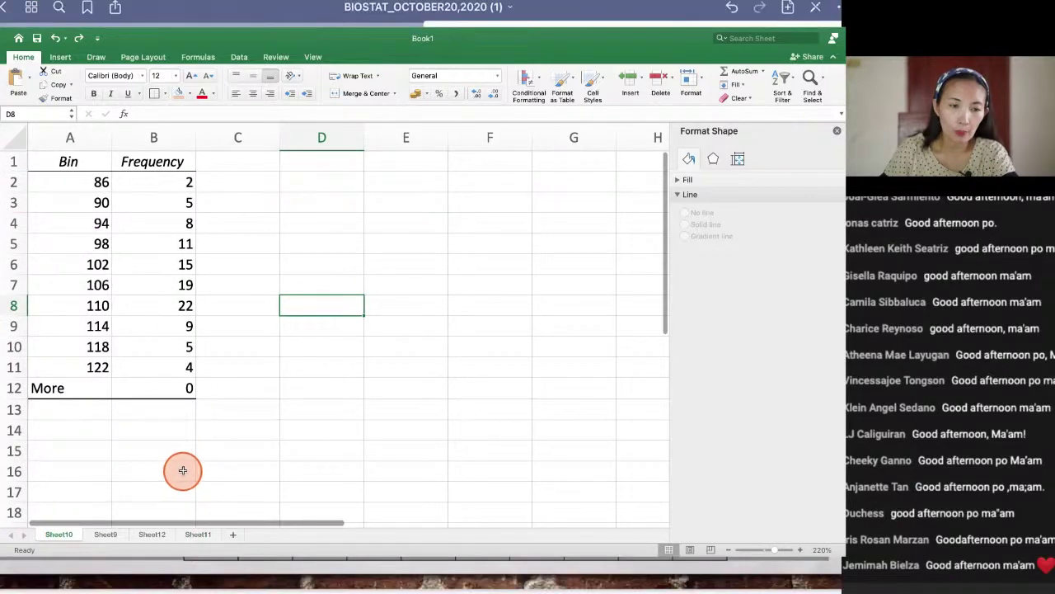
scroll(181, 462, right, 10)
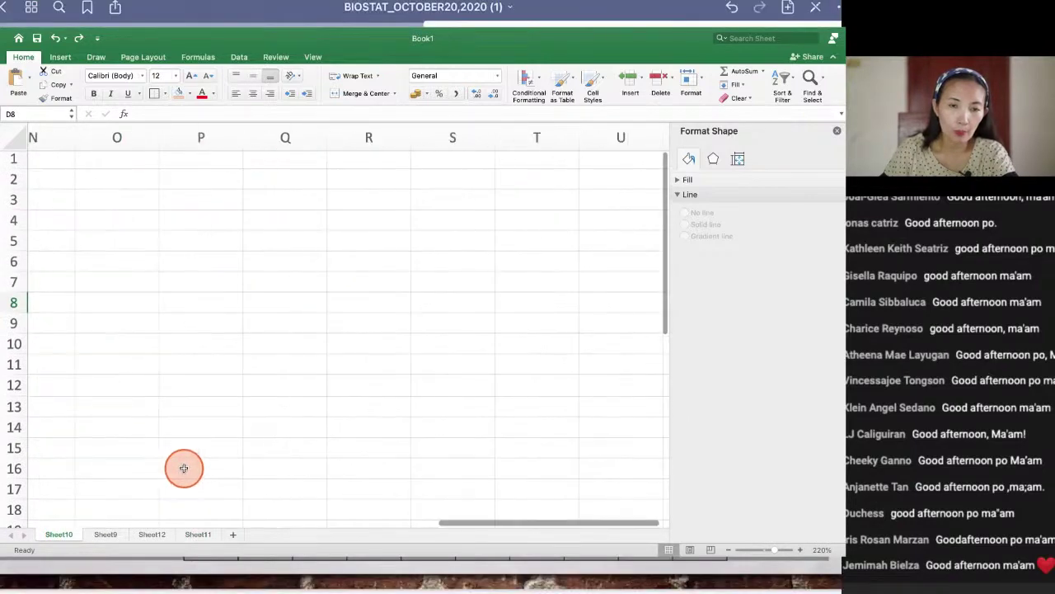
click(102, 536)
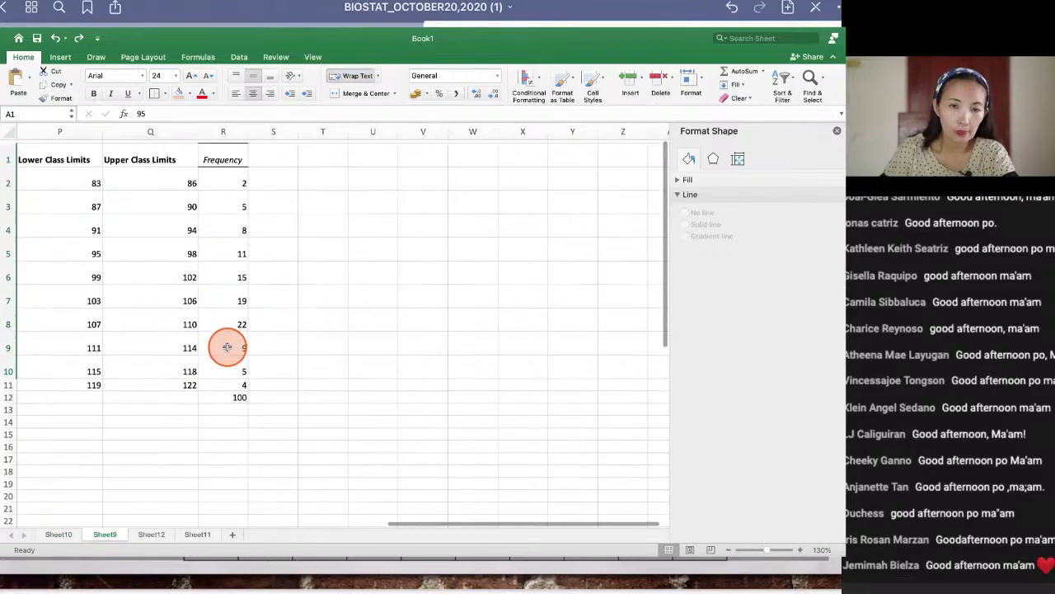
scroll(226, 346, left, 10)
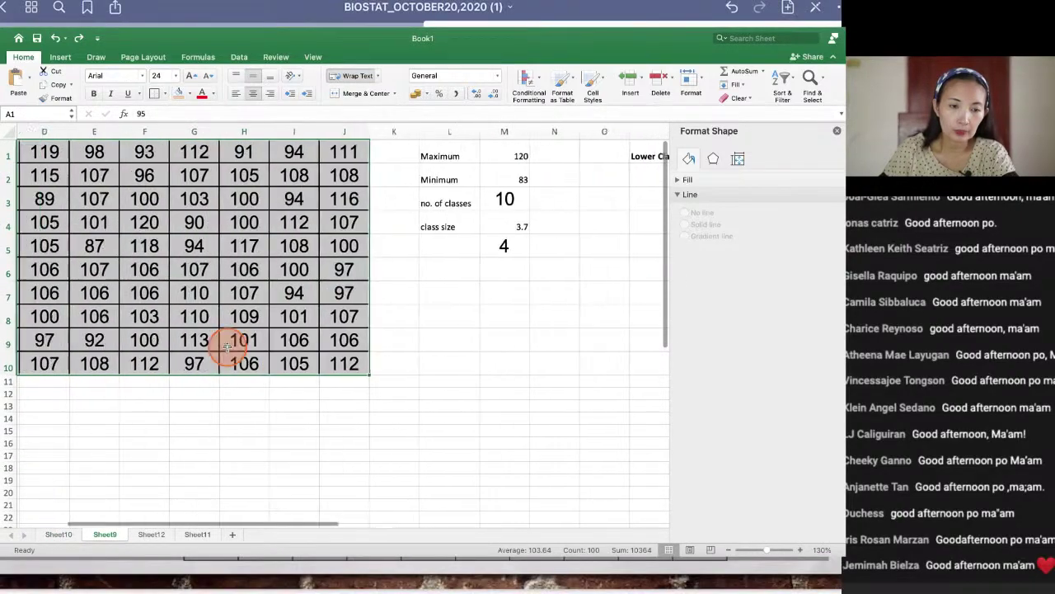
click(148, 535)
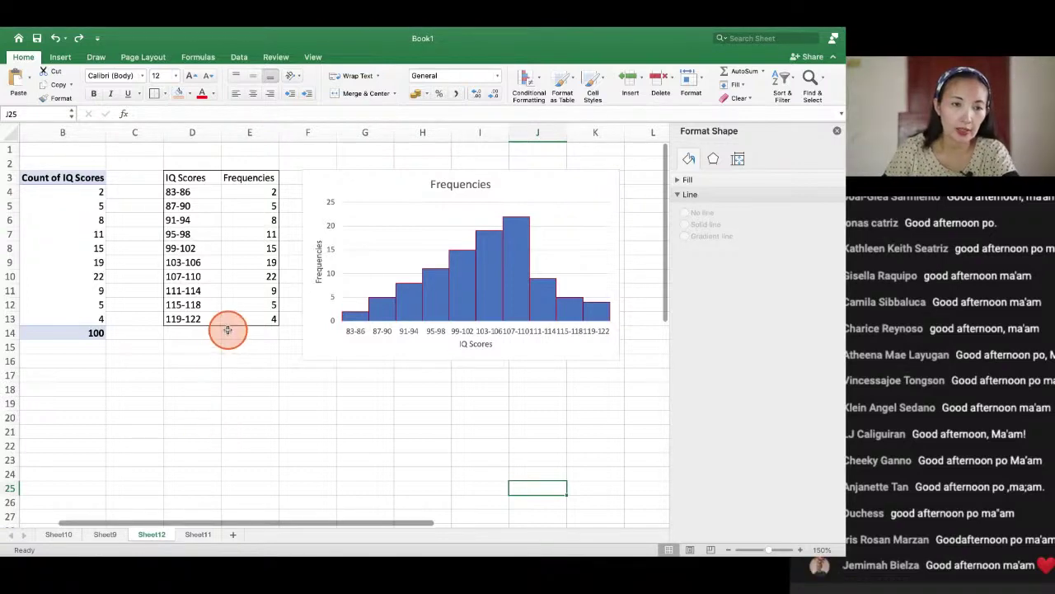
Step: Enter the label "FDT" in D2 above the frequency table and "Histogram" in H2 above the chart
click(196, 162)
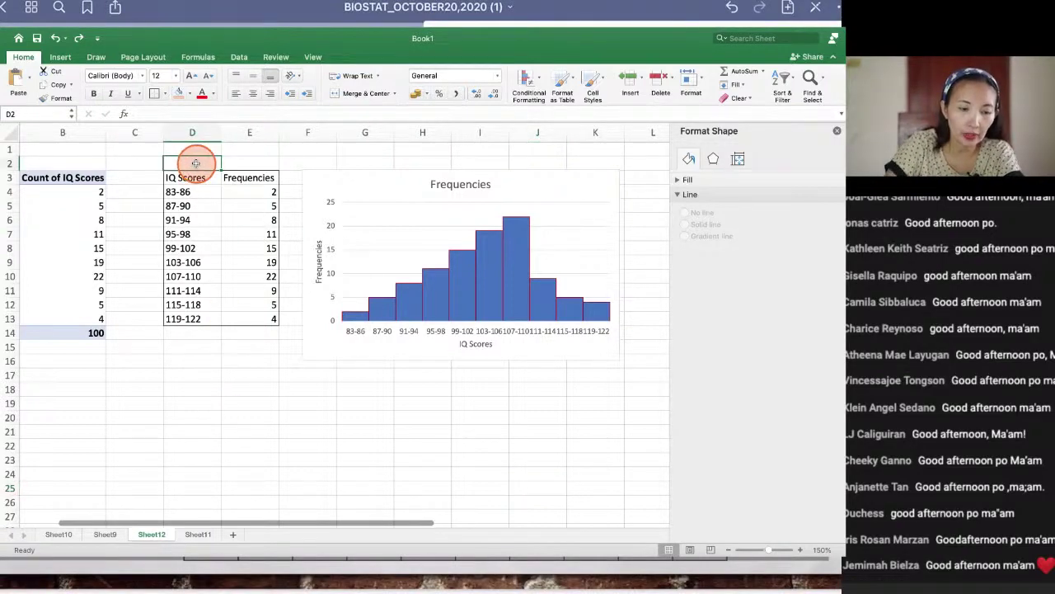
text(FDT)
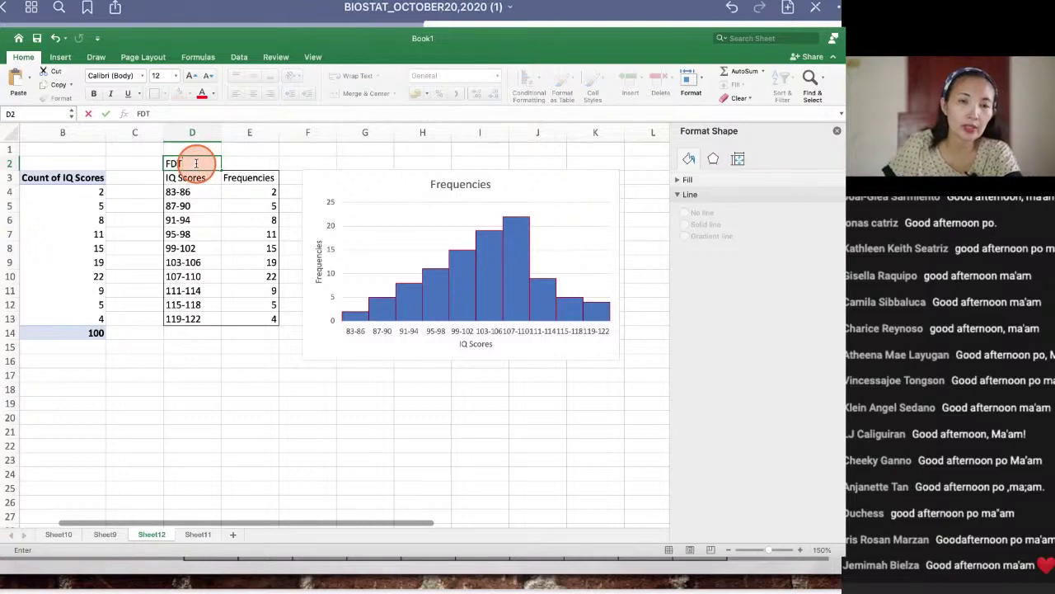
click(415, 161)
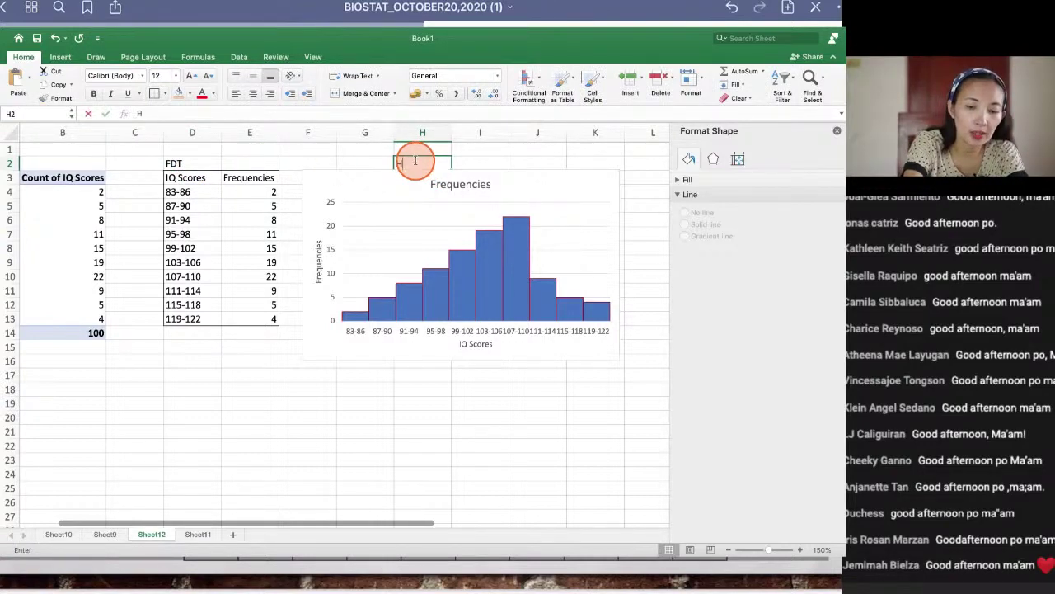
text(Histogra)
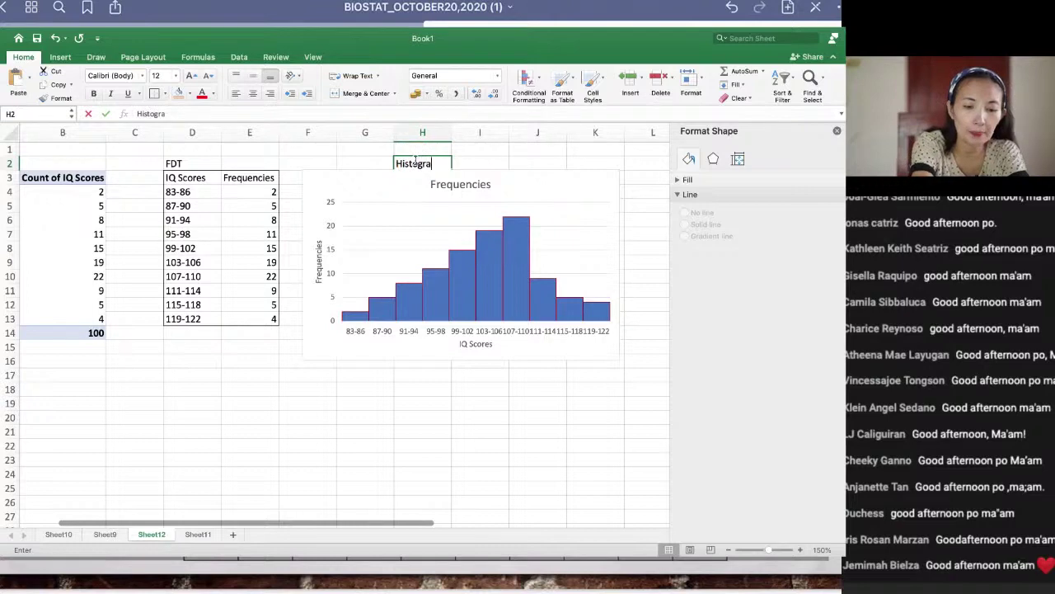
text(m)
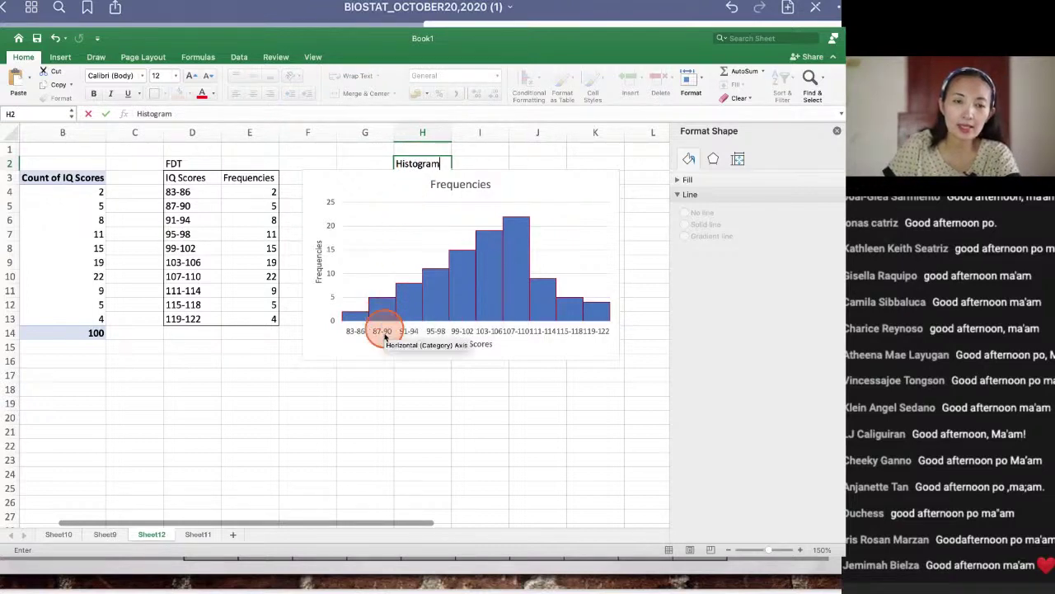
Step: Enter the label "Frequency Polygon" in G18 below the histogram and widen column G to fit it
click(364, 389)
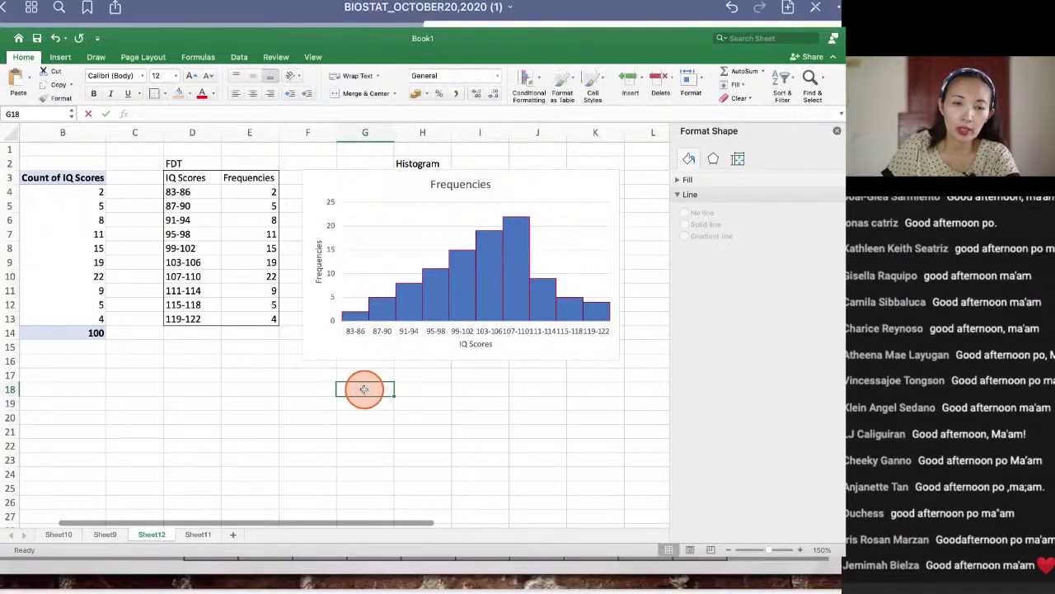
text(Fr)
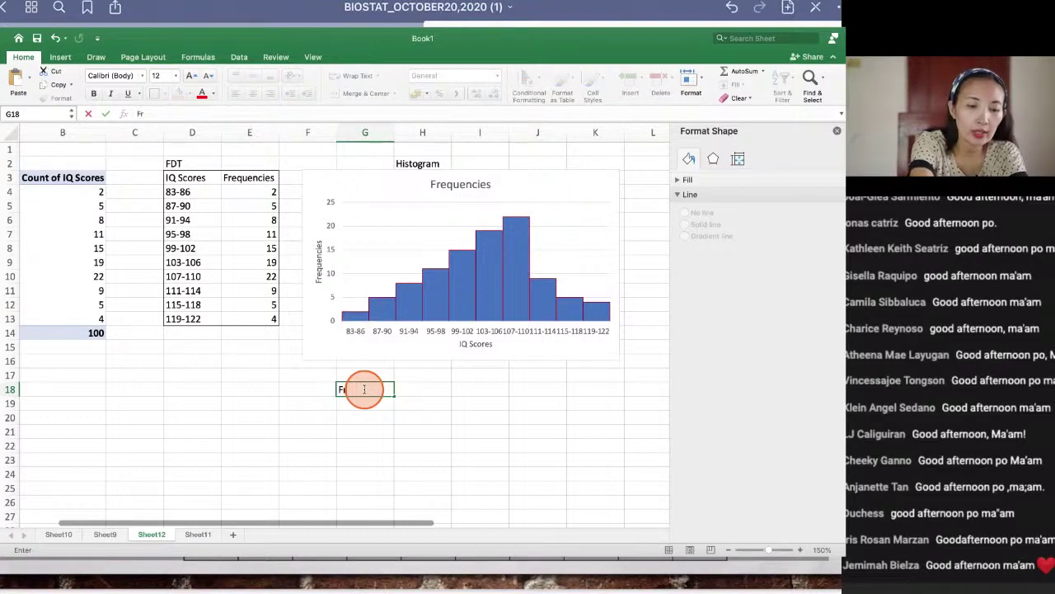
text(equw)
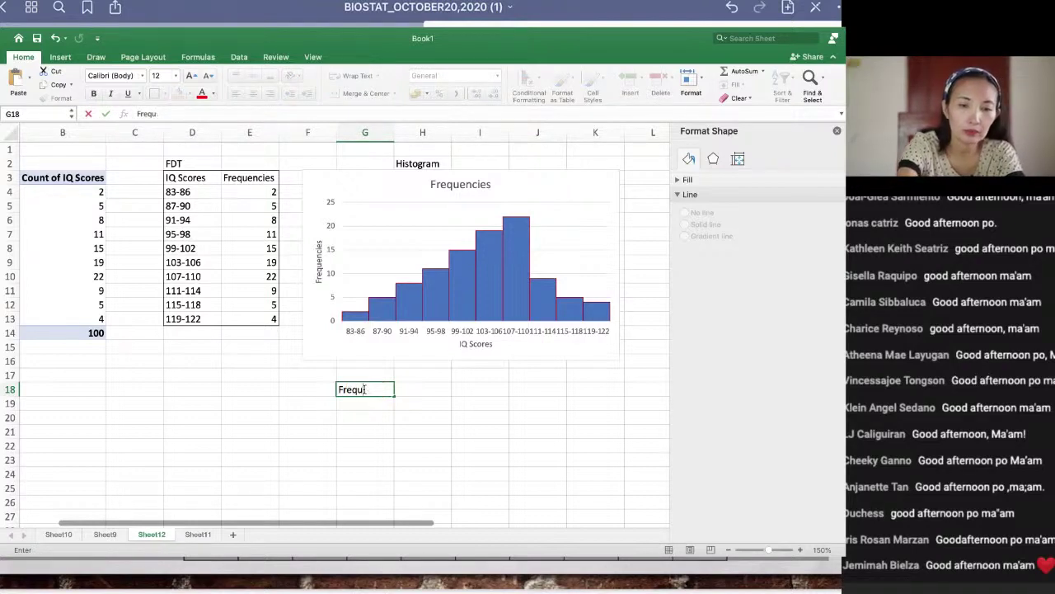
scroll(400, 488, left, 1)
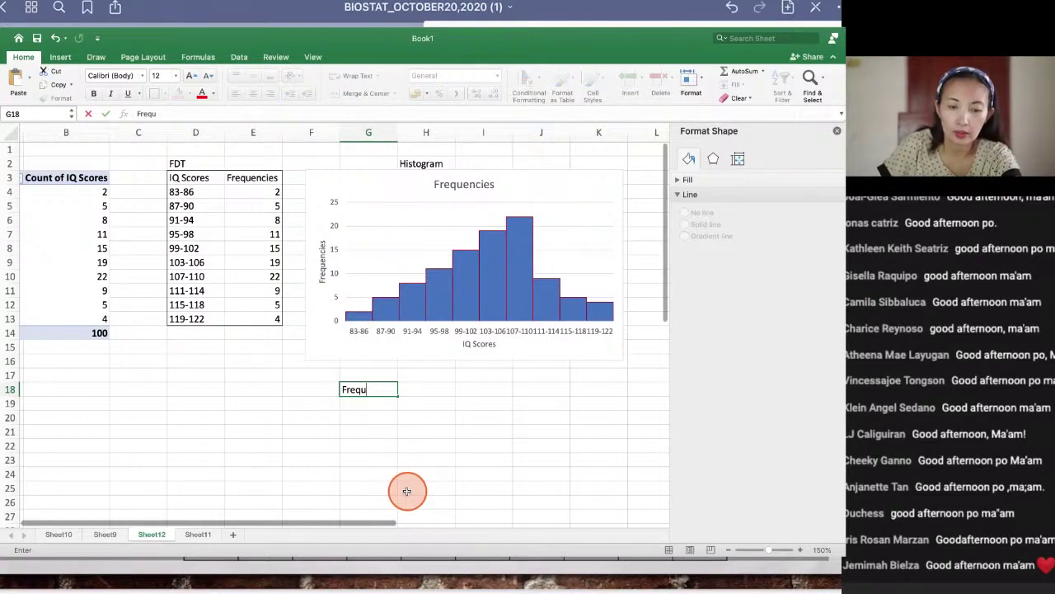
text(ency )
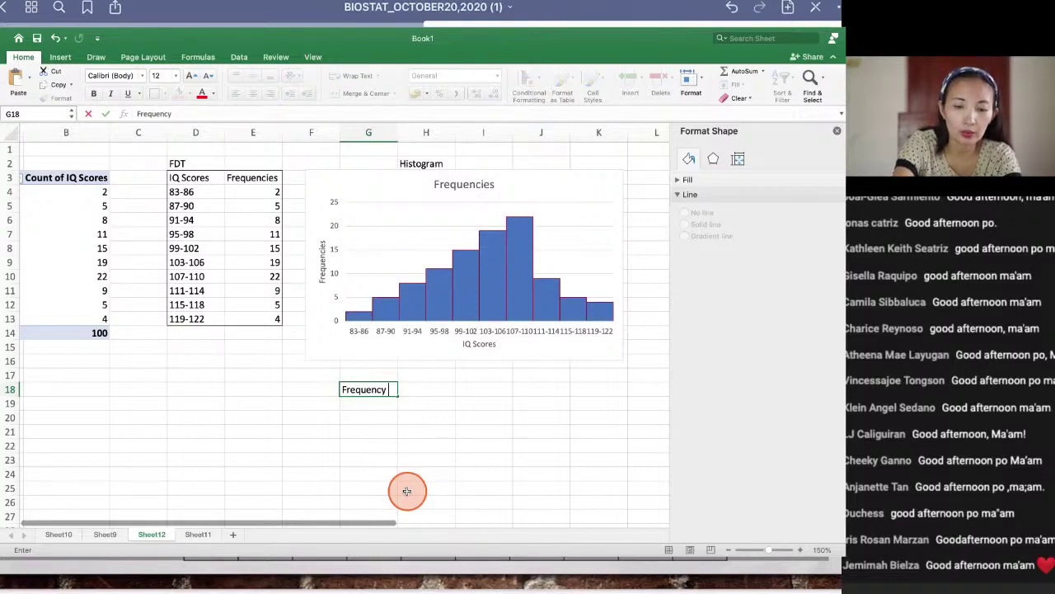
text(Polygon)
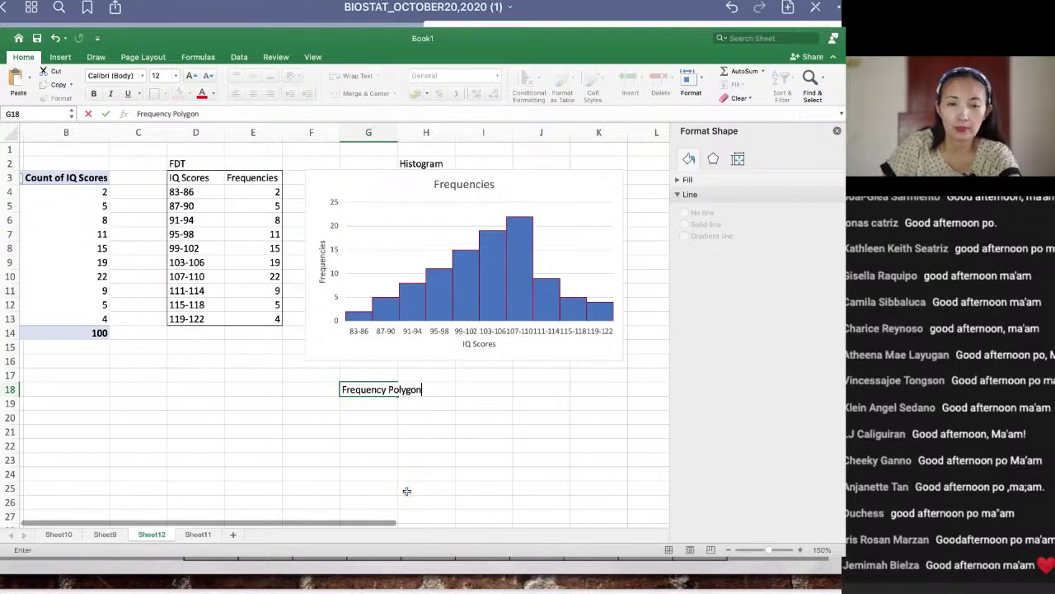
drag(432, 370, 402, 368)
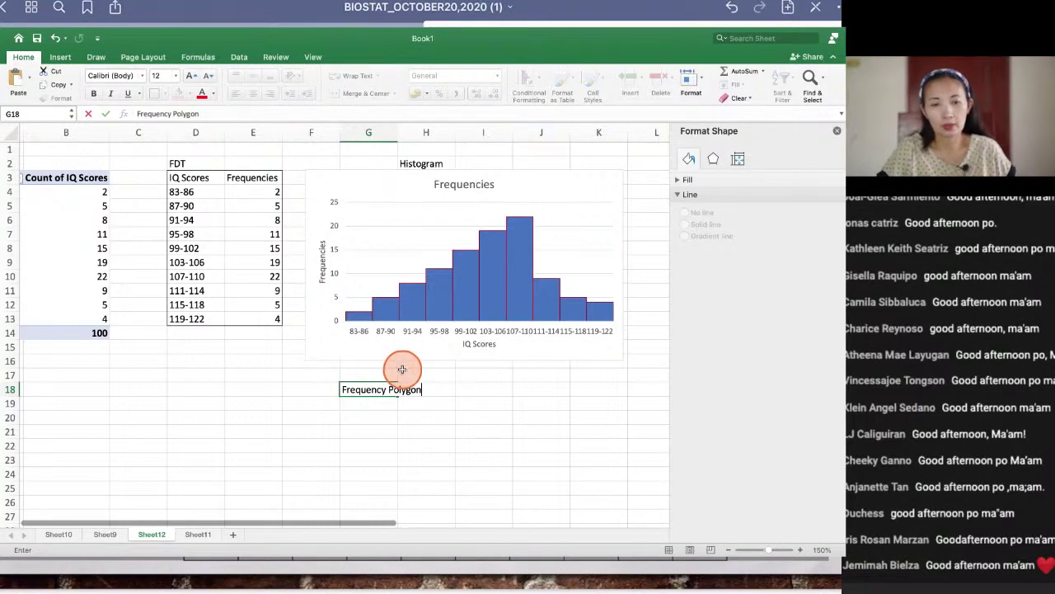
click(470, 417)
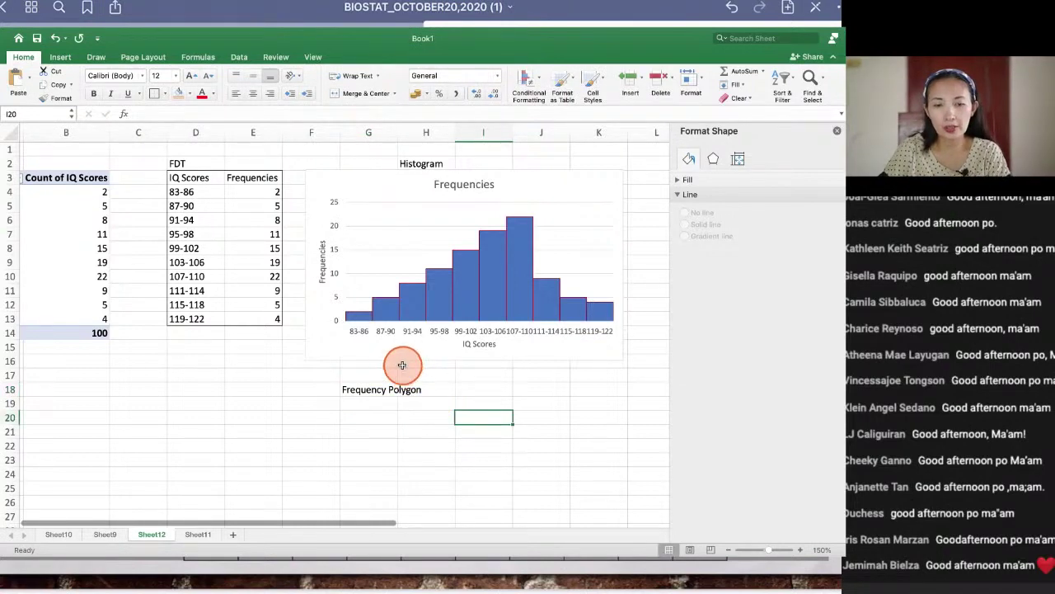
drag(398, 133, 428, 133)
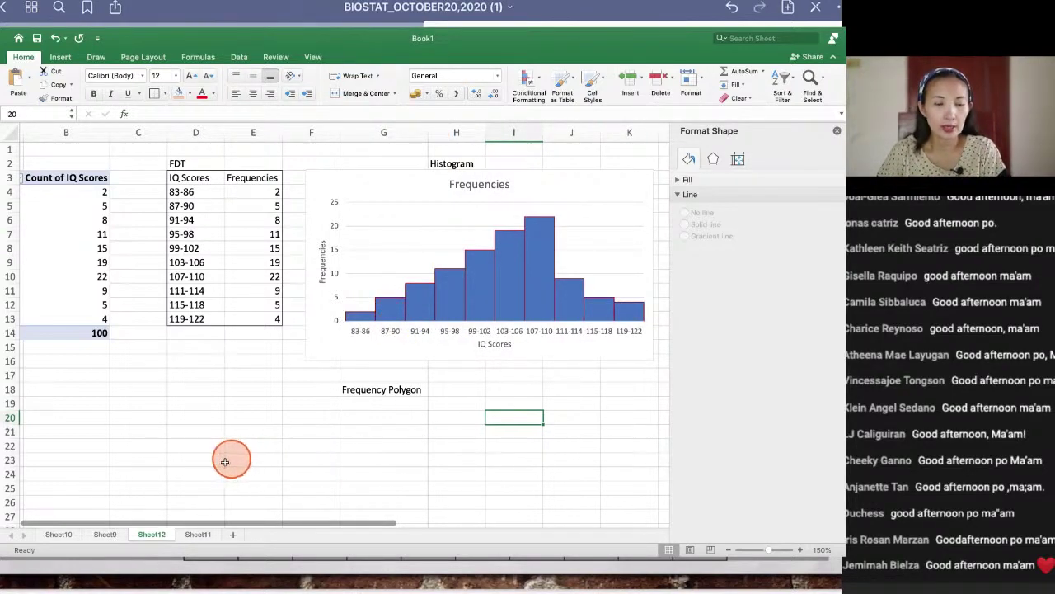
Step: On Sheet9, insert a new column R before the Frequency column and enter the heading "Class Marks" in R1
click(198, 535)
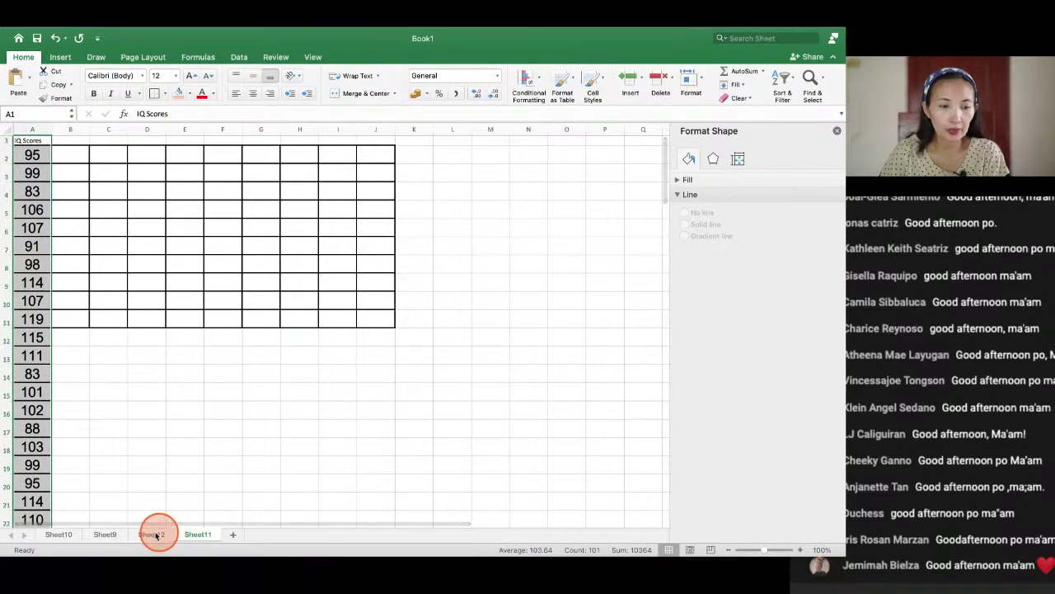
click(105, 536)
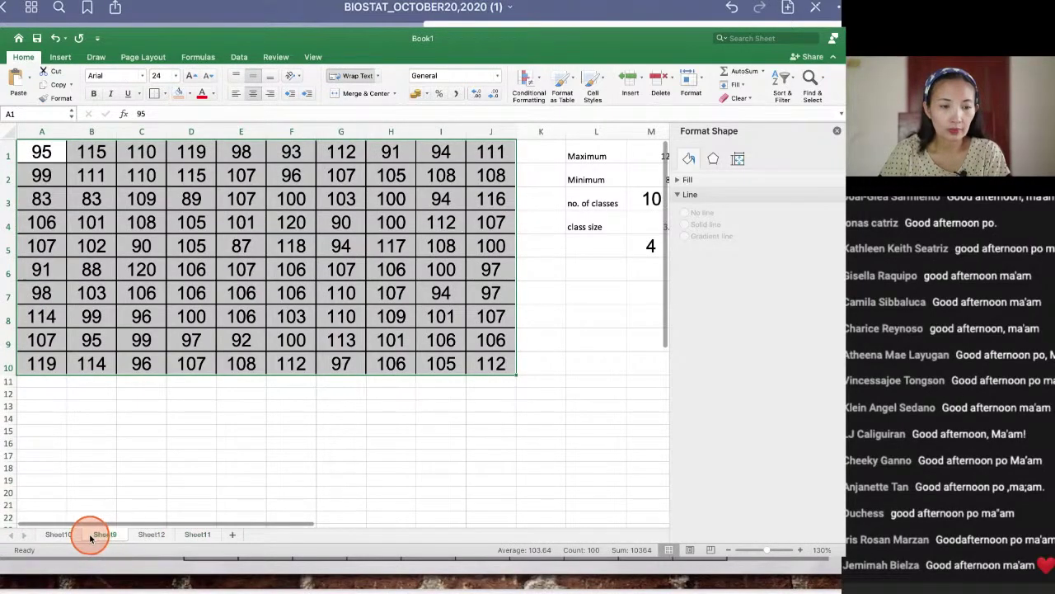
scroll(308, 467, right, 5)
scroll(314, 466, right, 3)
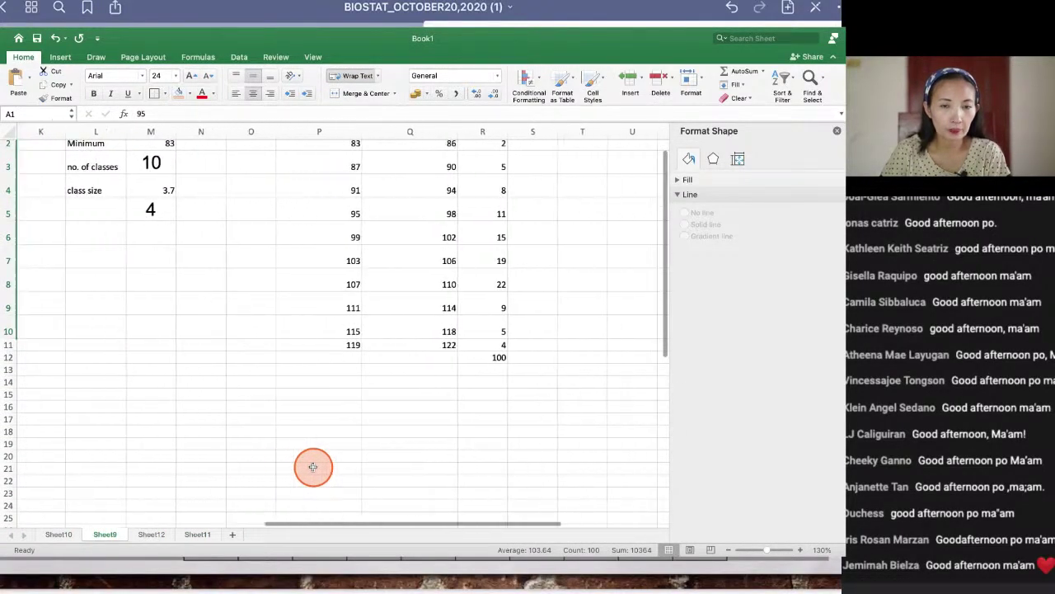
scroll(313, 467, up, 1)
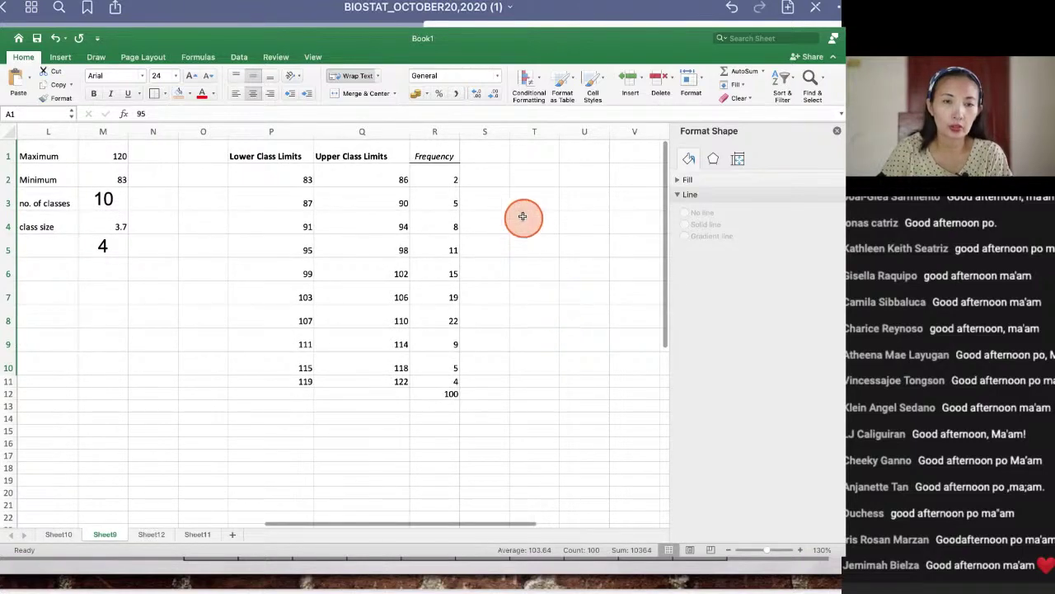
click(486, 157)
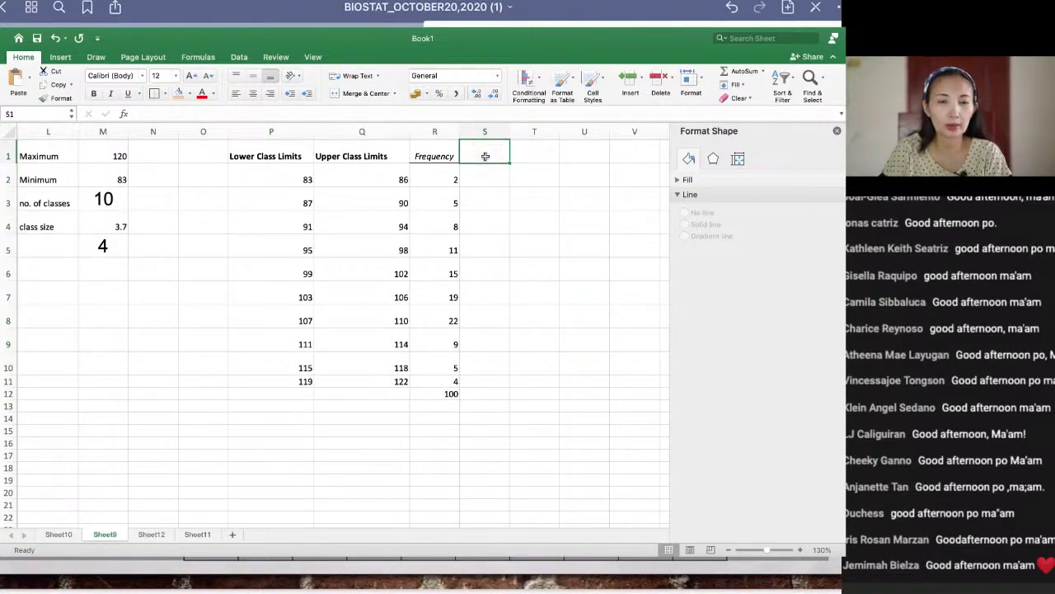
click(433, 132)
right_click(433, 132)
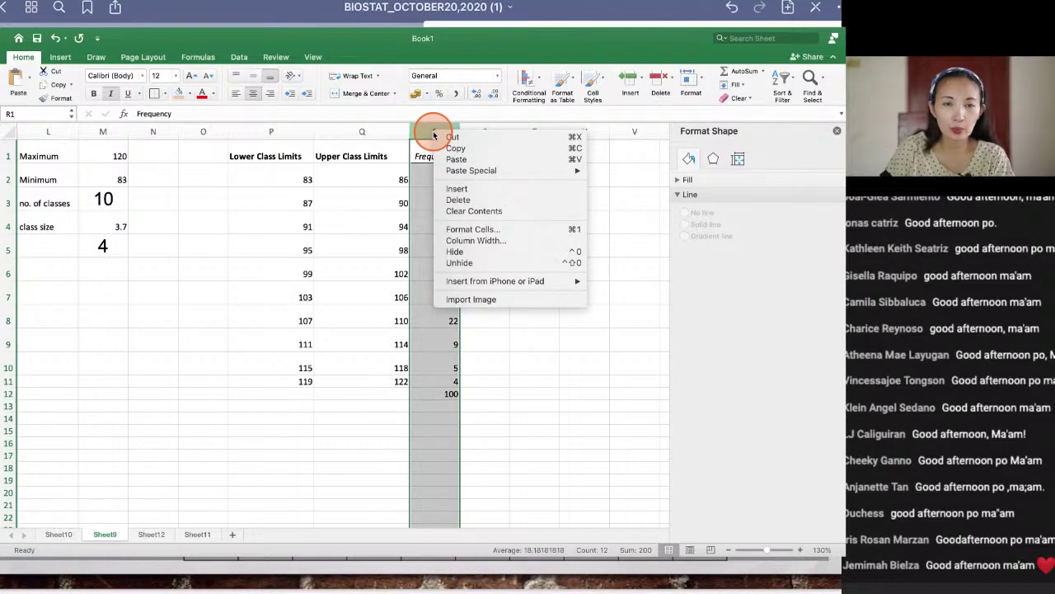
click(458, 189)
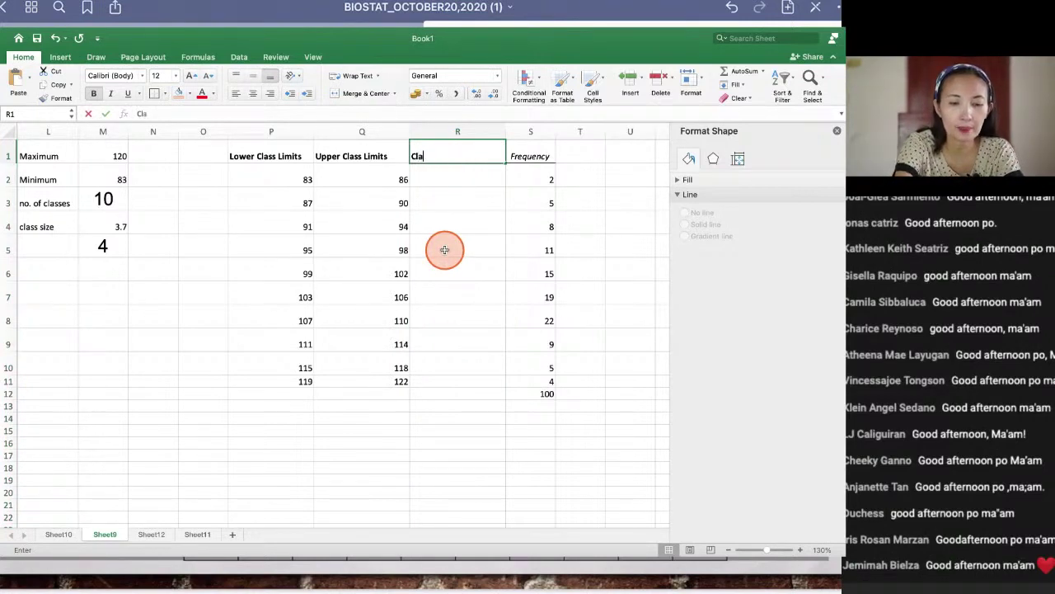
text(ss Mar)
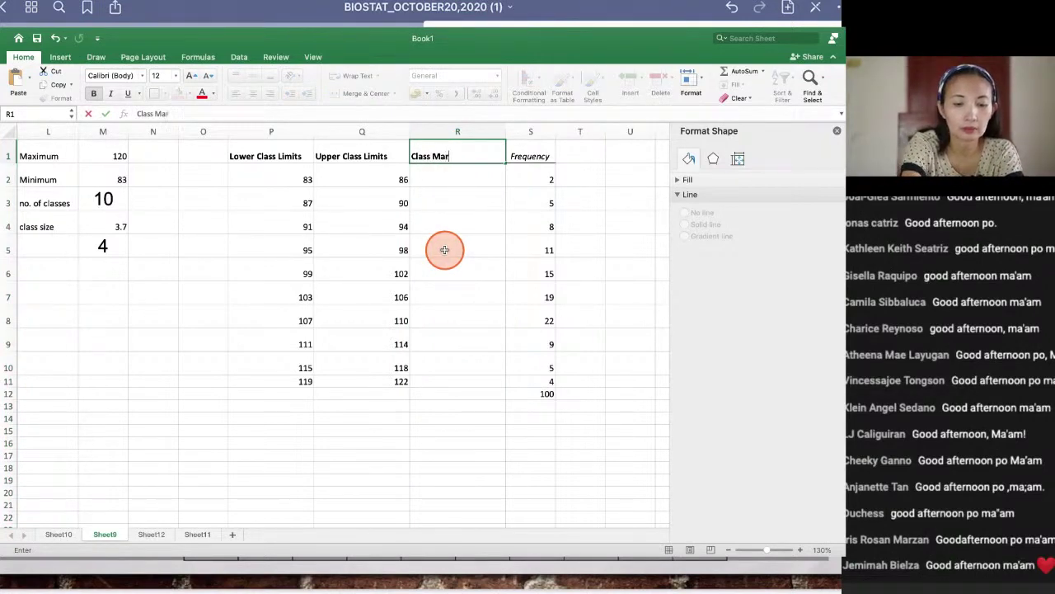
text(ks)
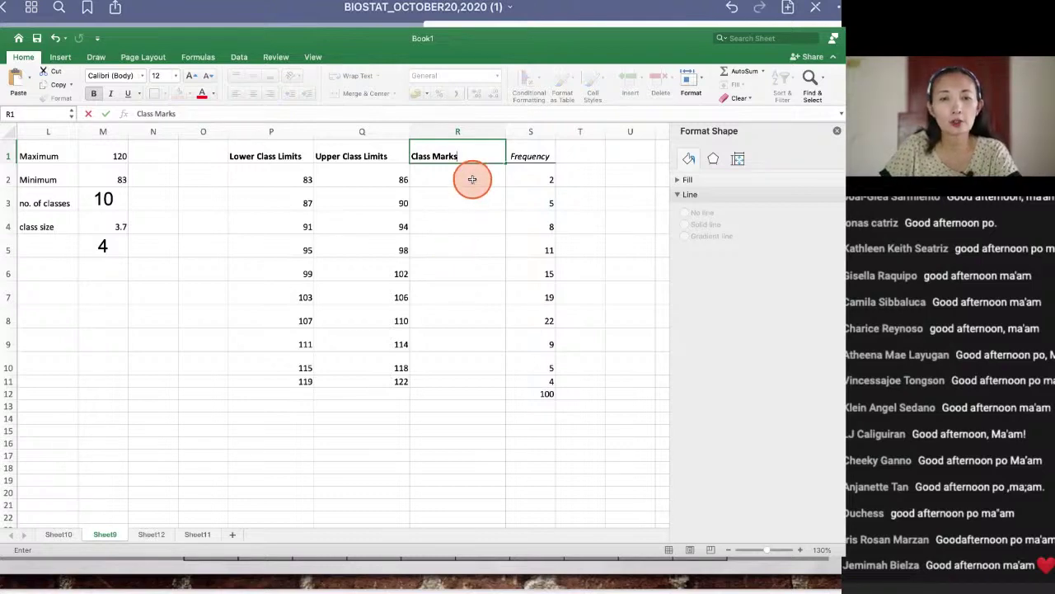
Step: Calculate the first class mark in R2 with the formula =(P2+Q2)/2
click(471, 179)
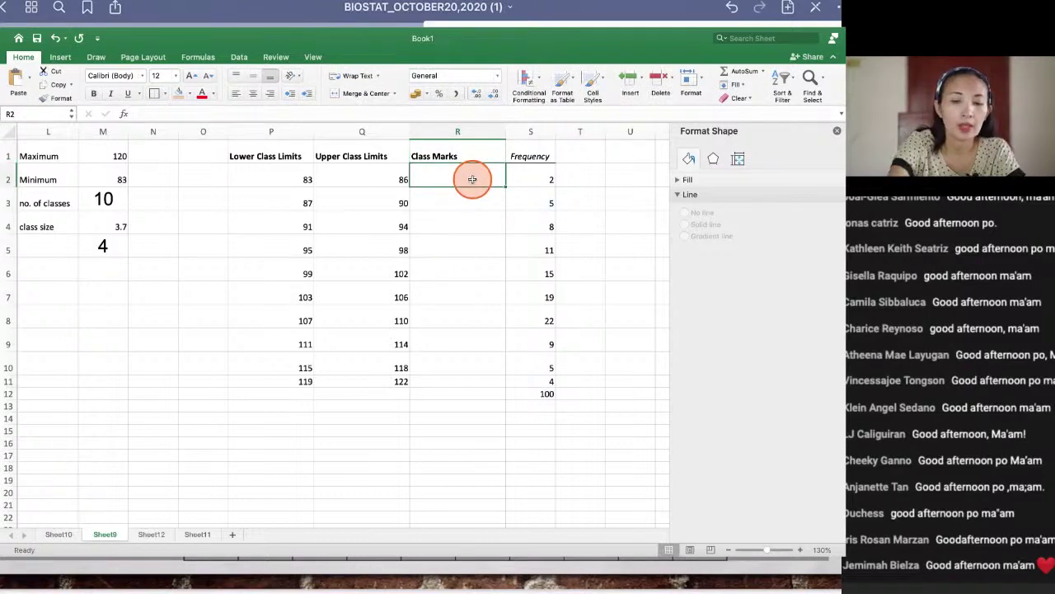
click(304, 179)
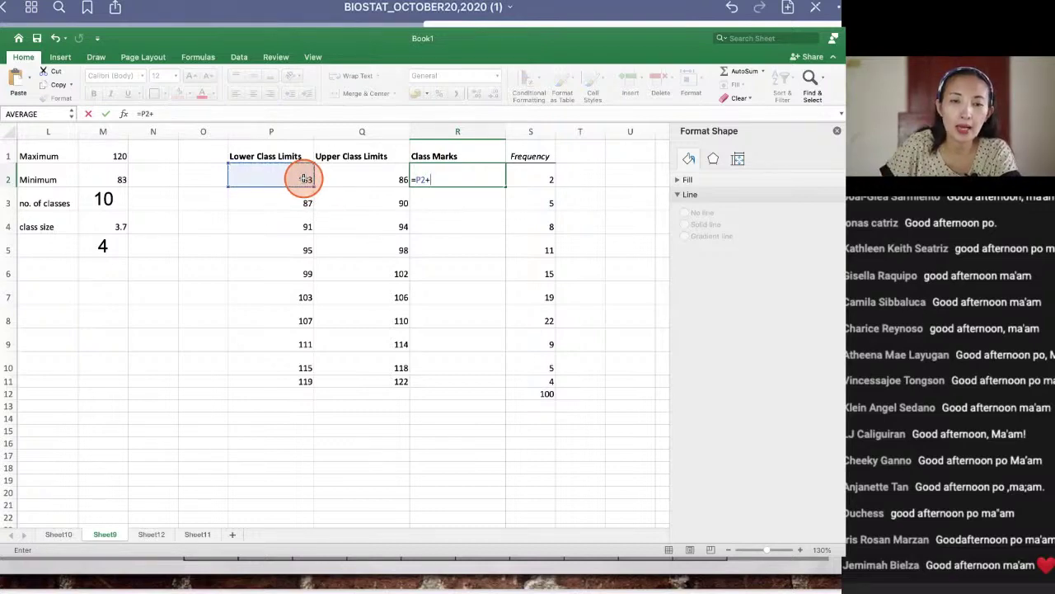
click(390, 177)
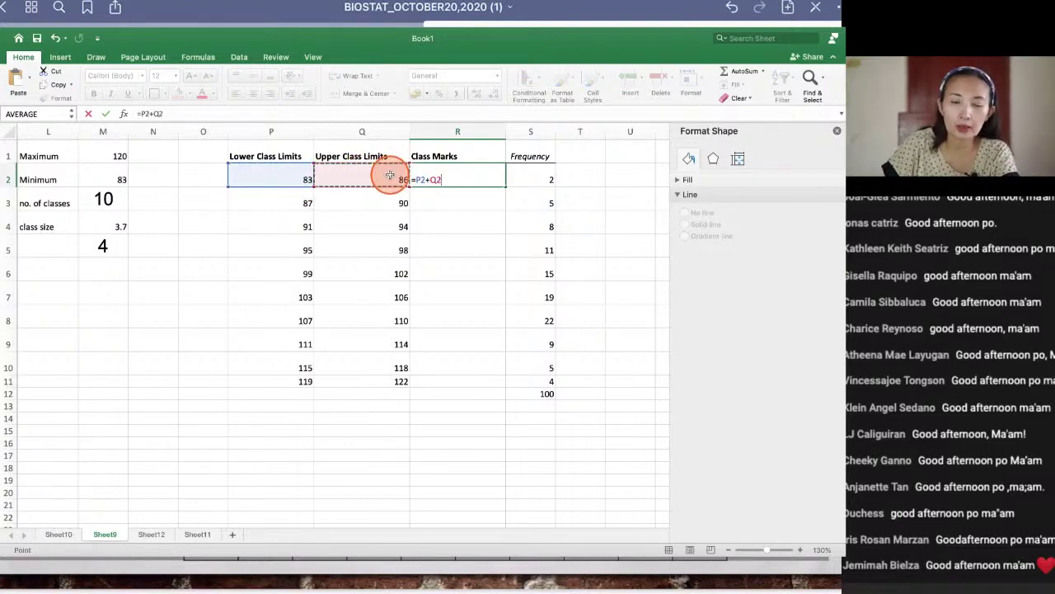
click(418, 180)
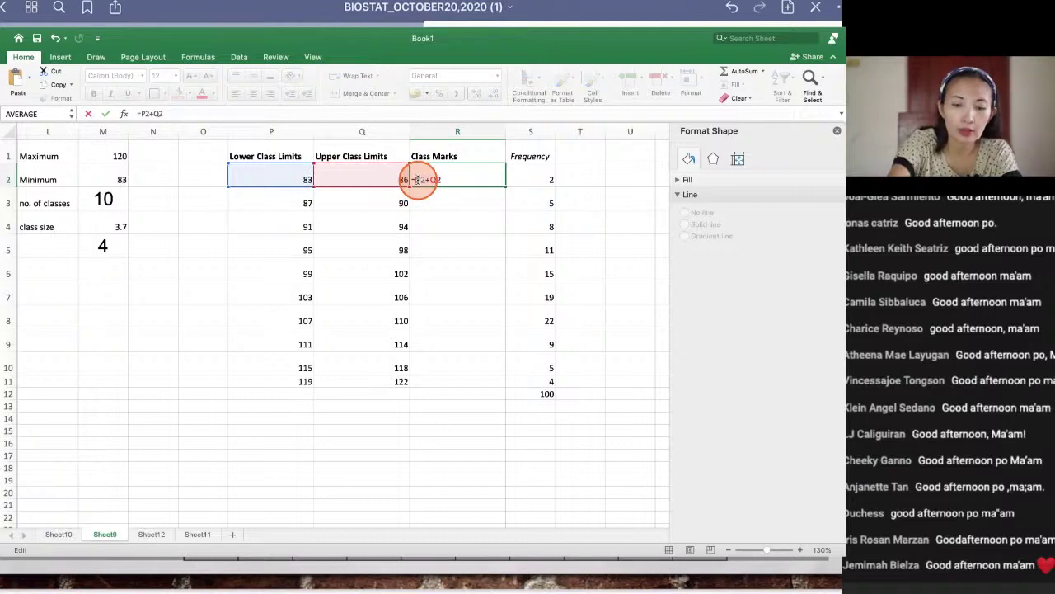
text(()
click(455, 179)
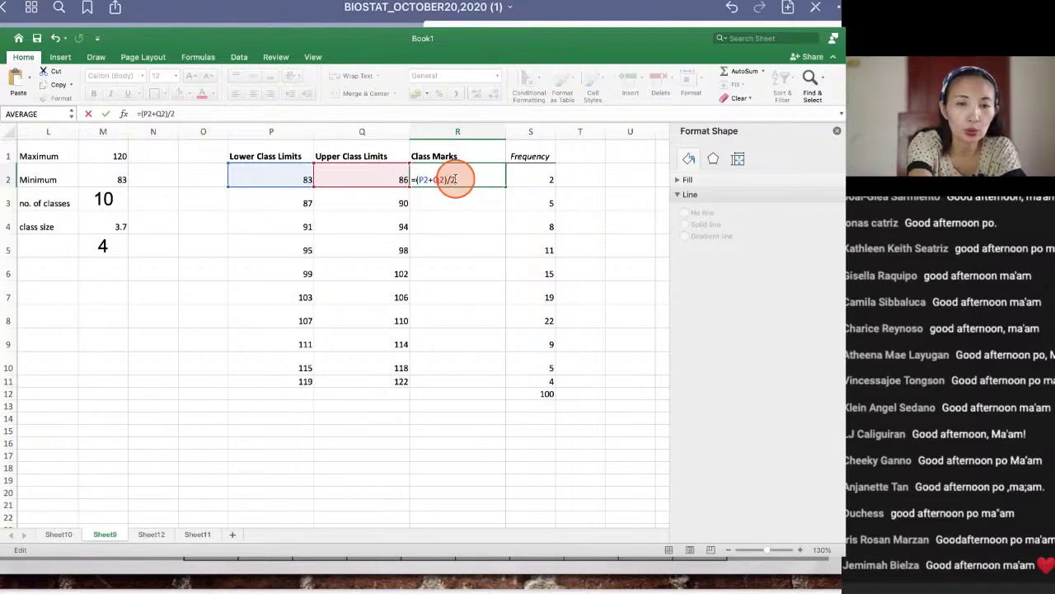
key(Return)
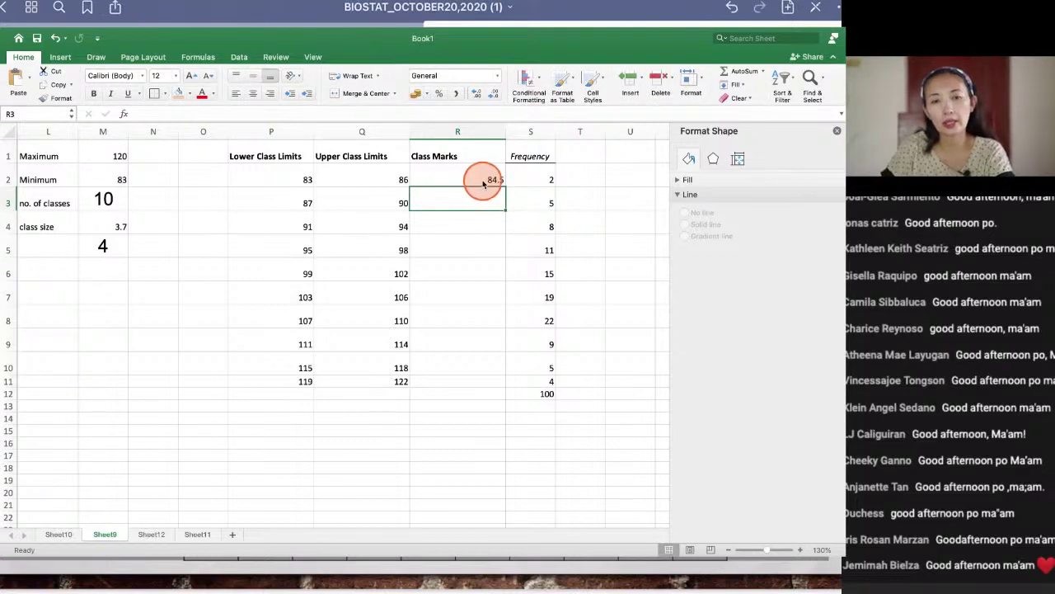
click(498, 188)
drag(507, 194, 499, 363)
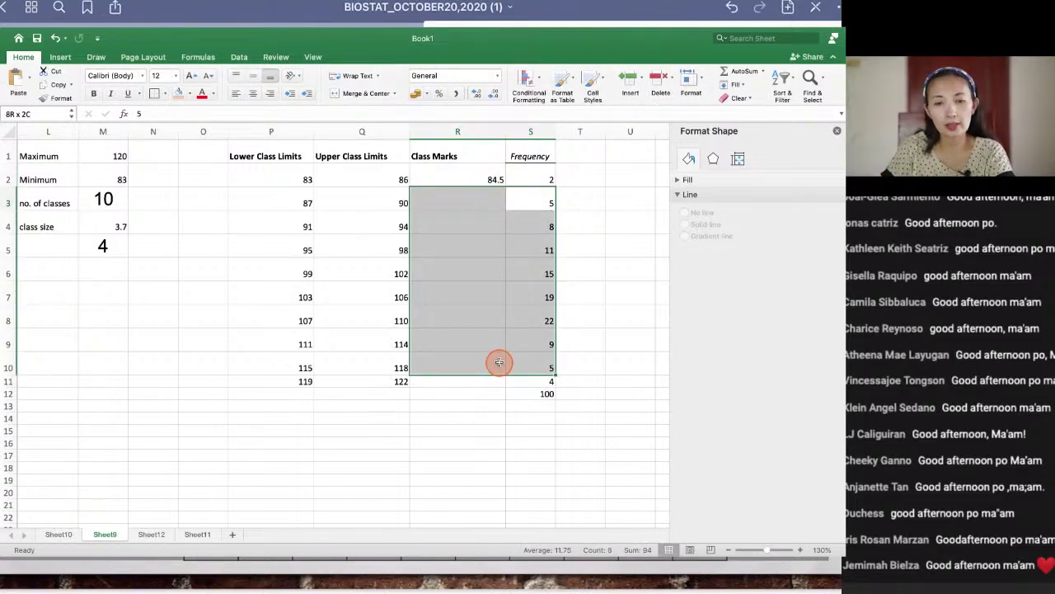
click(490, 250)
click(493, 180)
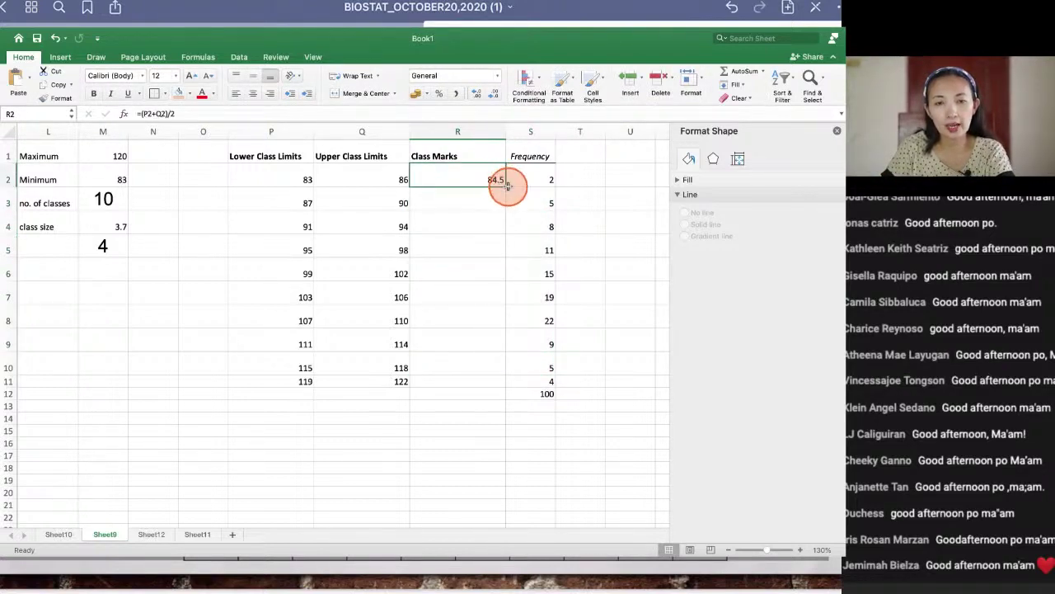
drag(509, 185, 495, 362)
drag(454, 418, 454, 406)
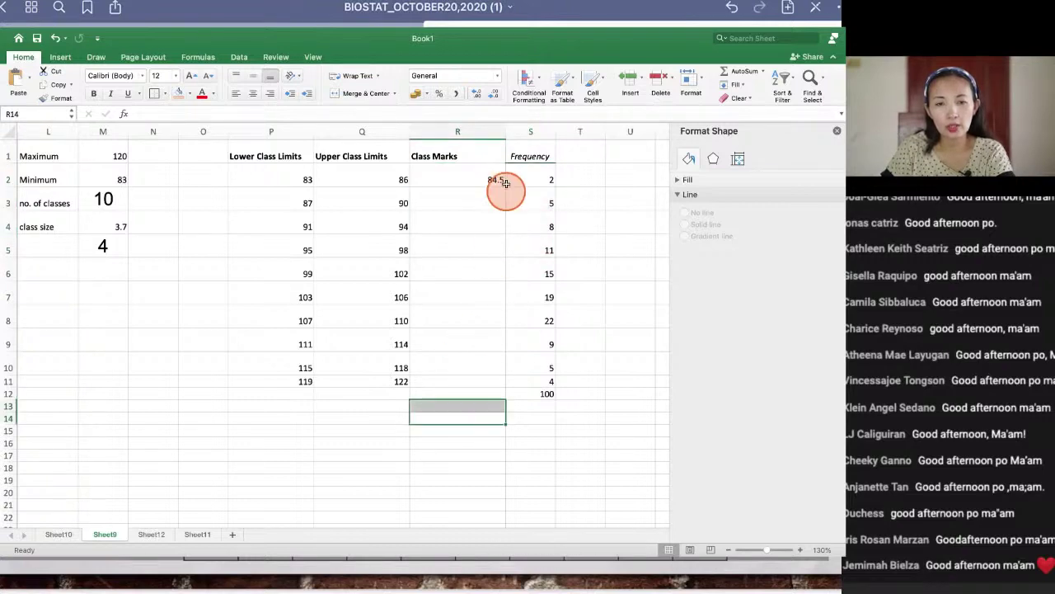
Step: Fill the class mark formula from R2 down to R11 for the remaining classes
click(490, 178)
drag(503, 184, 493, 382)
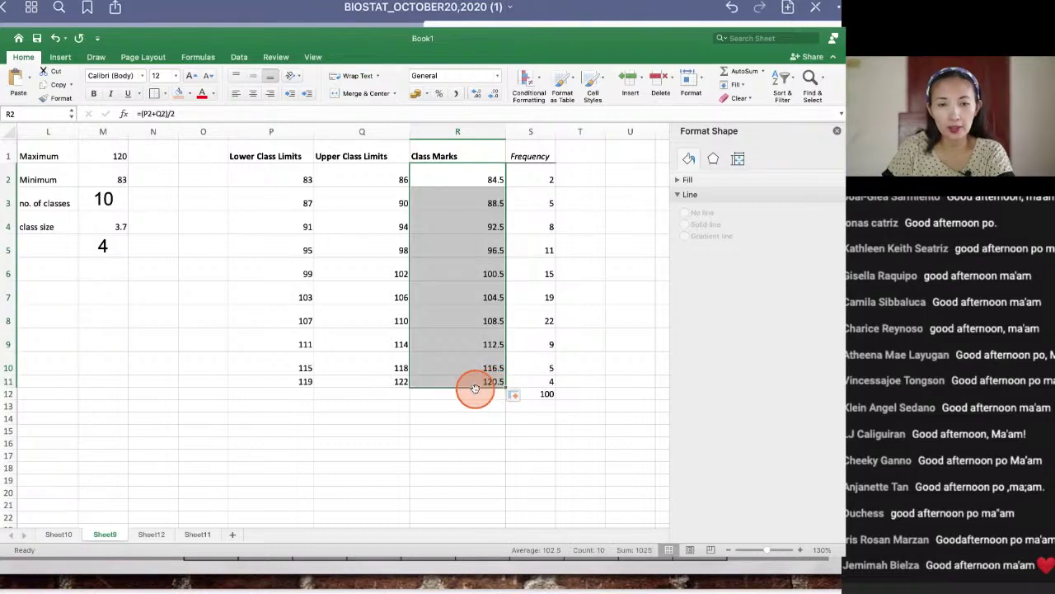
click(484, 430)
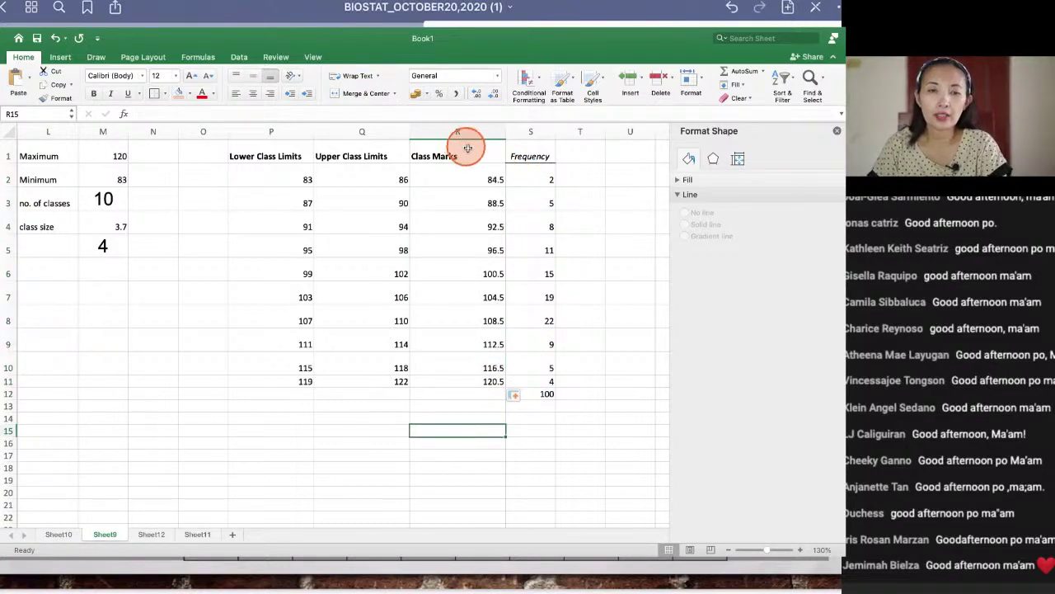
Step: Insert a line chart from the Class Marks and Frequency data in R1:S11
drag(438, 155, 523, 376)
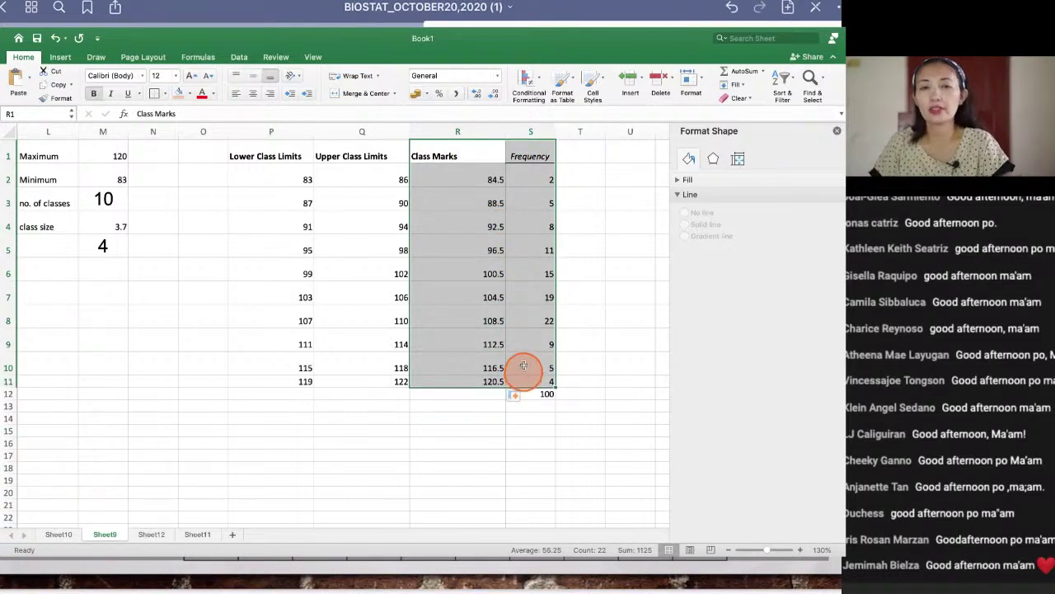
click(62, 58)
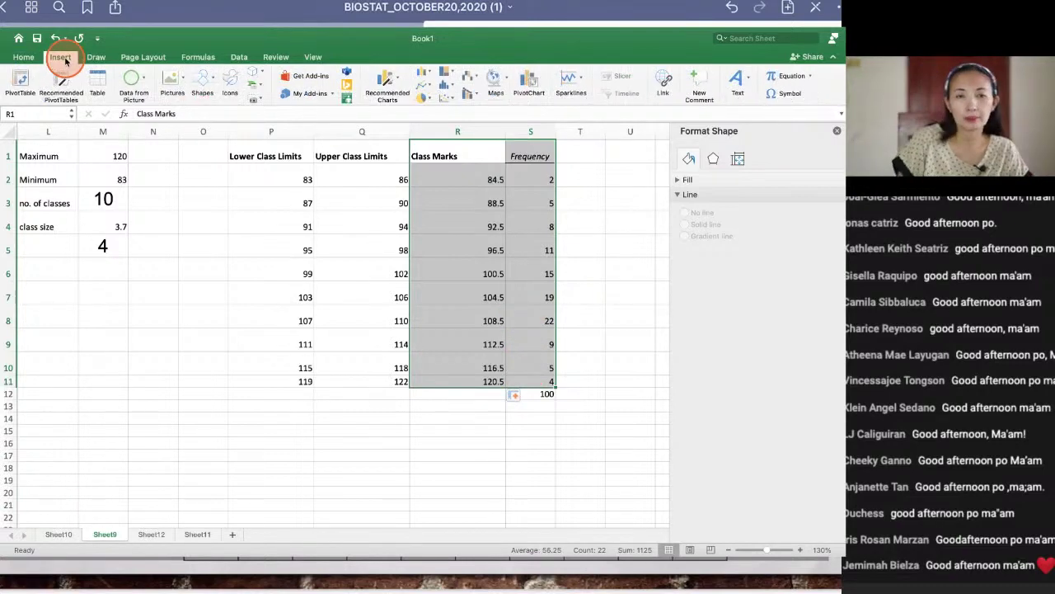
click(395, 82)
click(463, 169)
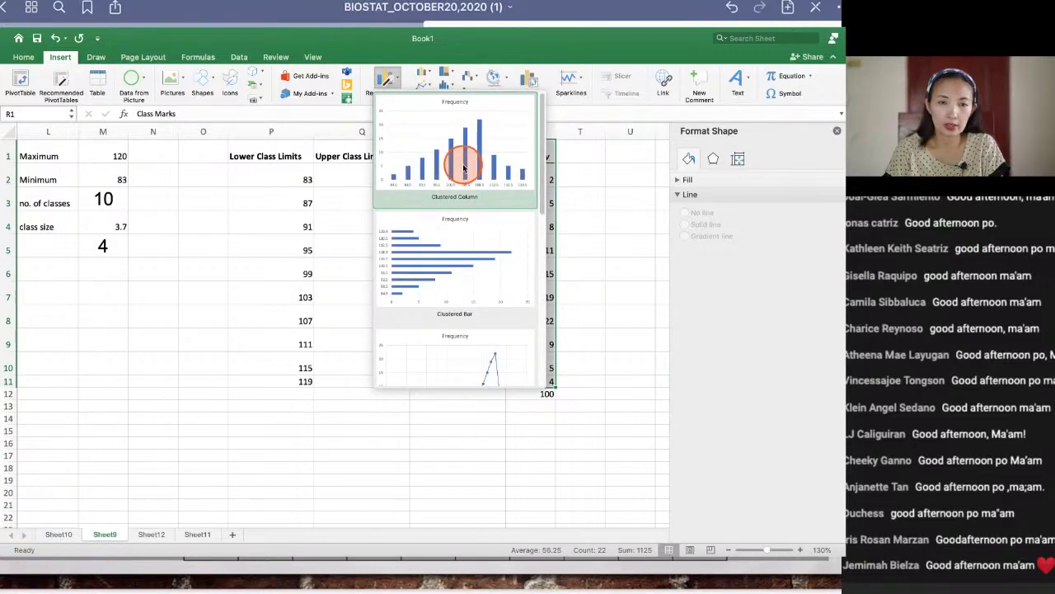
scroll(463, 169, down, 6)
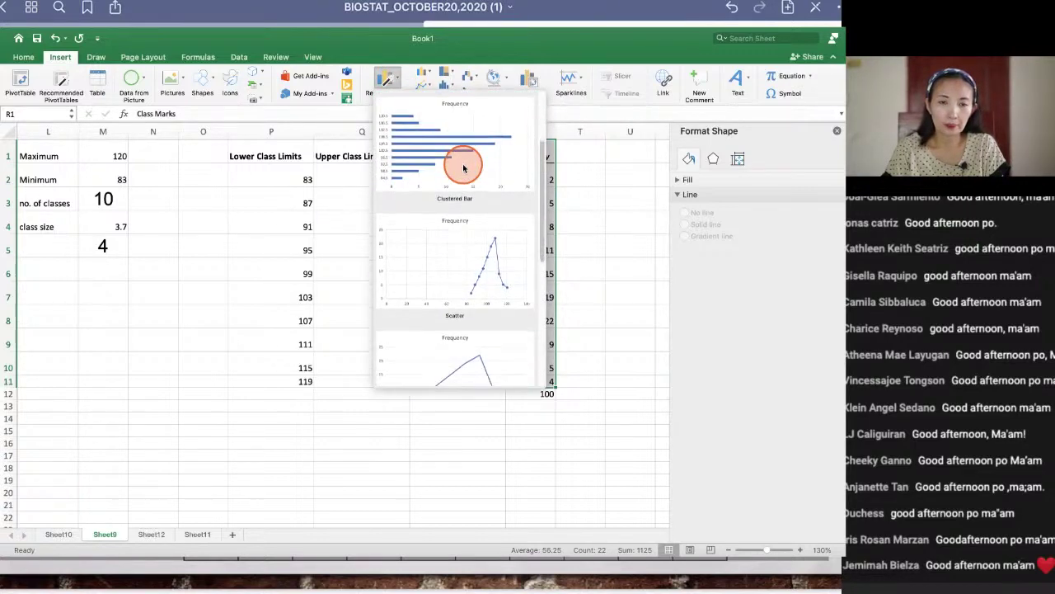
click(466, 174)
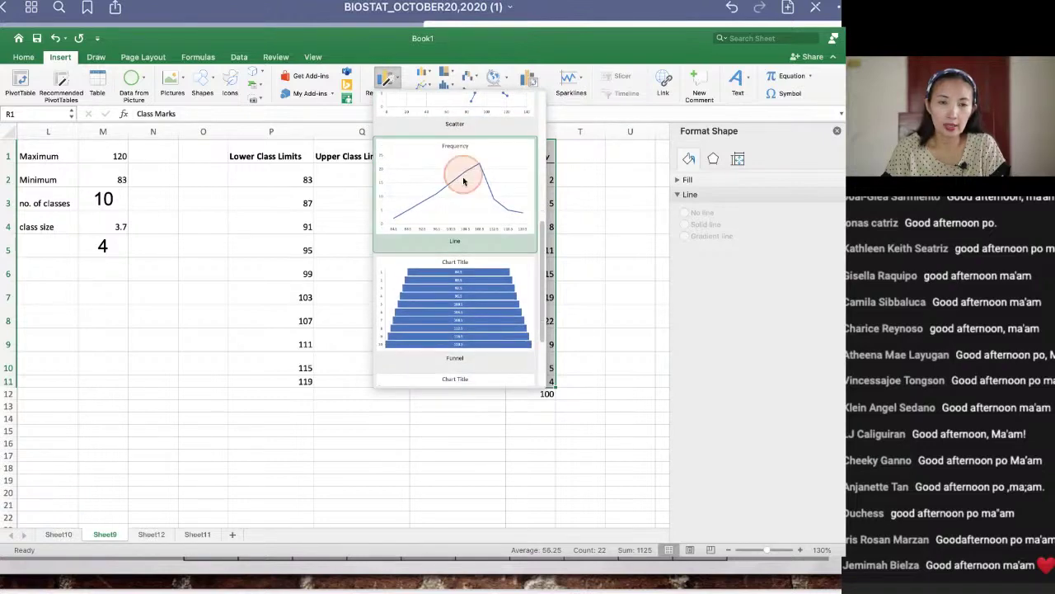
scroll(466, 180, up, 2)
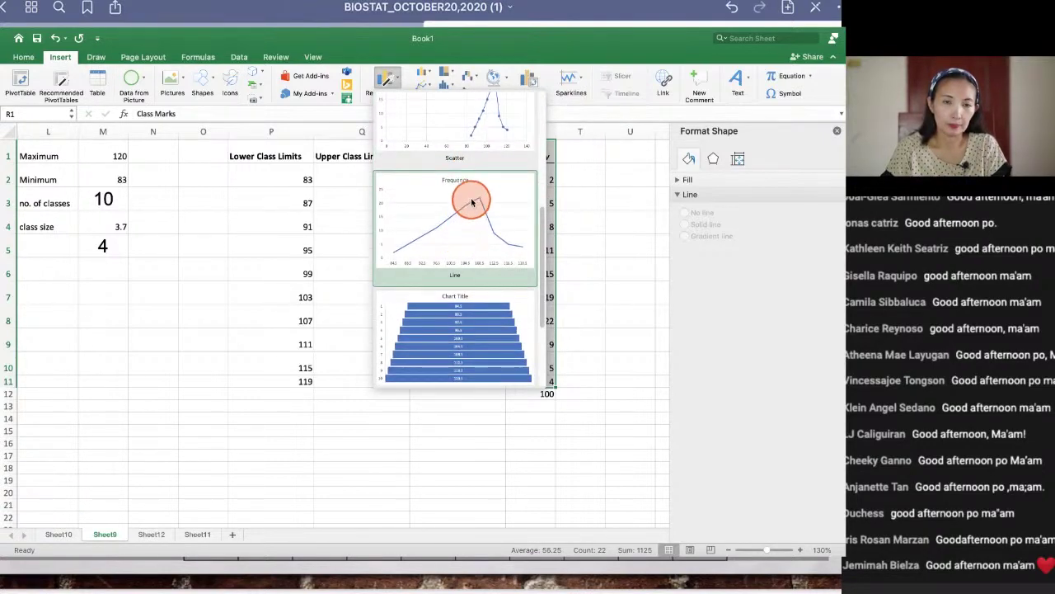
scroll(456, 216, down, 1)
click(457, 221)
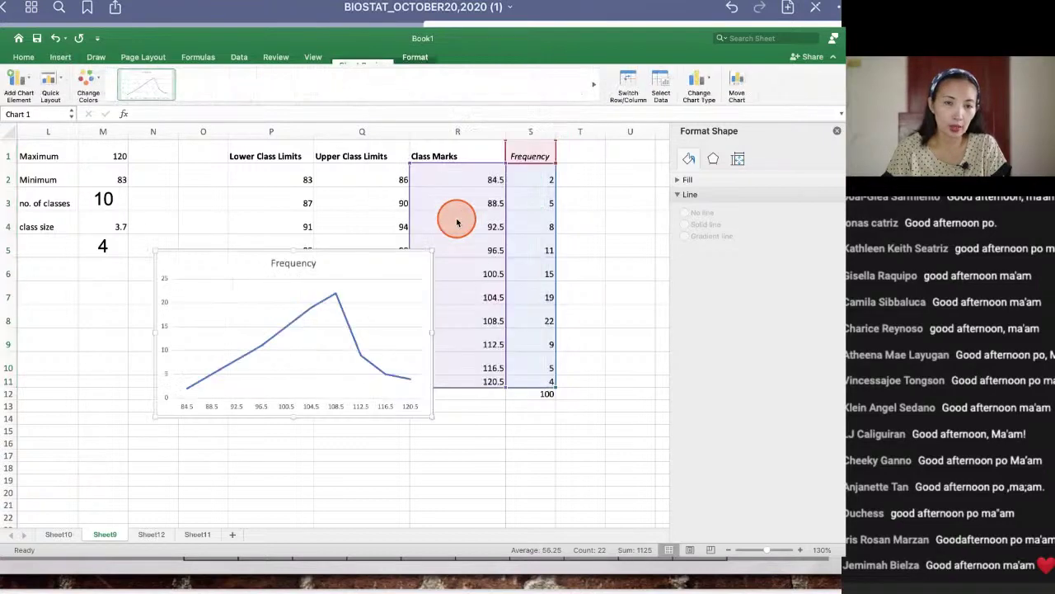
Step: Move the Frequency line chart below the class limits table so it starts around row 13 and no longer covers the data
drag(356, 251, 393, 401)
scroll(391, 402, down, 2)
scroll(391, 403, down, 3)
scroll(391, 403, left, 1)
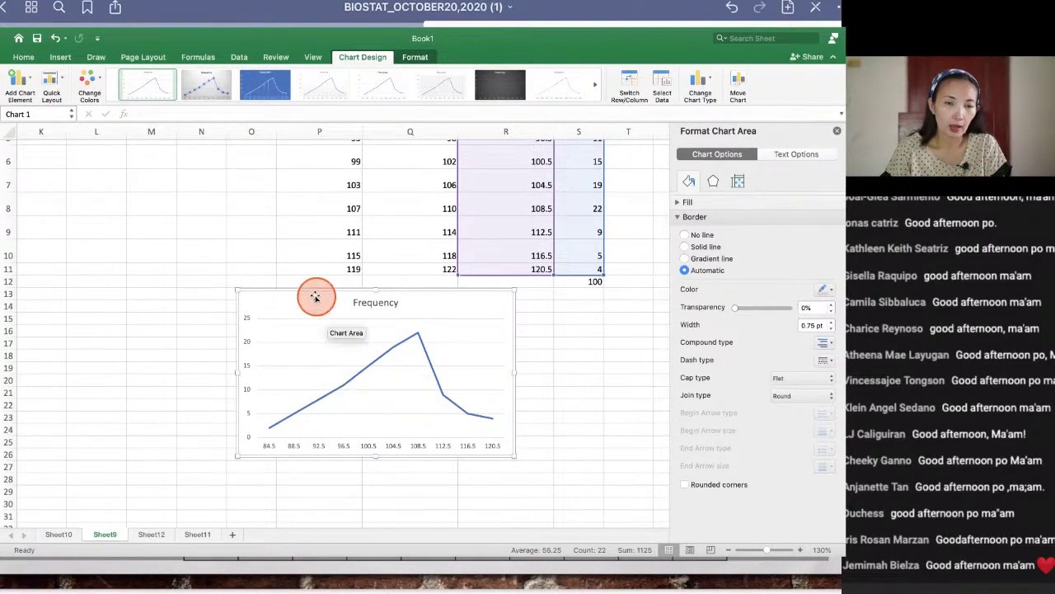
drag(313, 291, 326, 450)
click(327, 450)
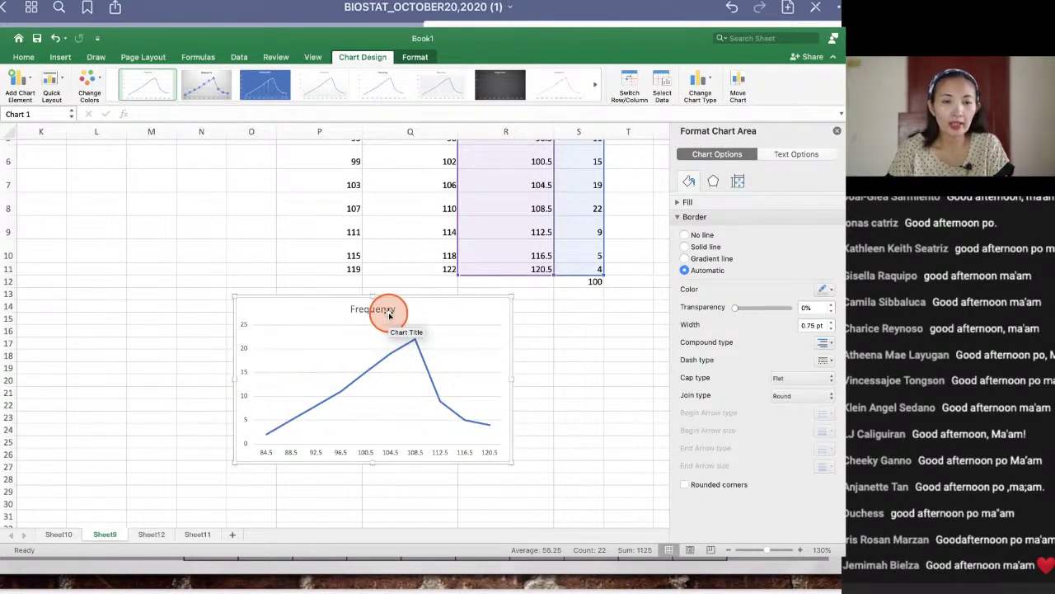
mouse_move(265, 435)
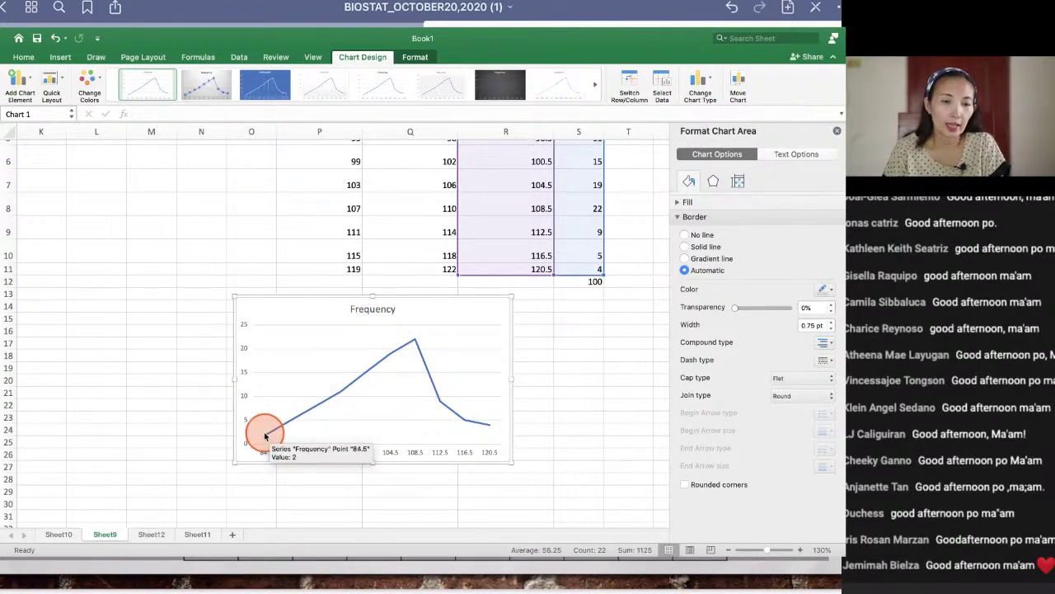
click(504, 444)
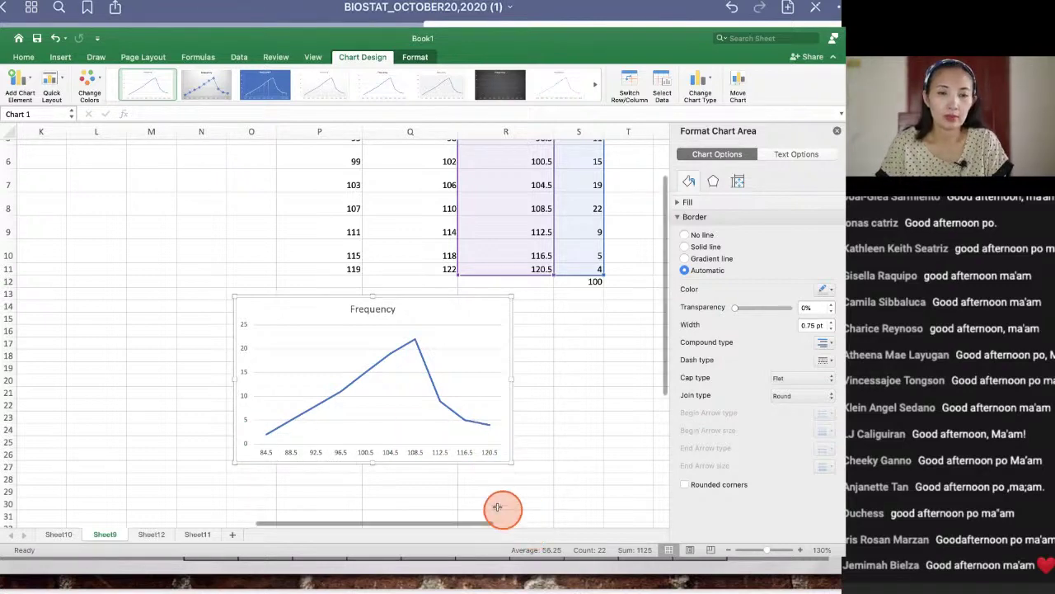
scroll(501, 363, up, 3)
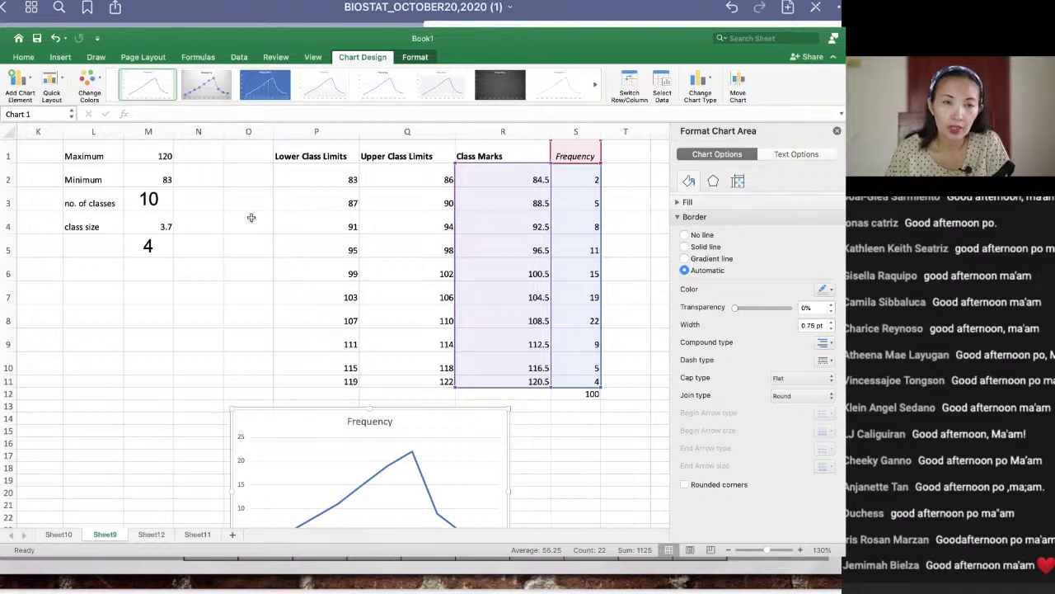
Step: Switch to OBS and hide the Display Capture source so the iPad notes are shown
mouse_move(247, 545)
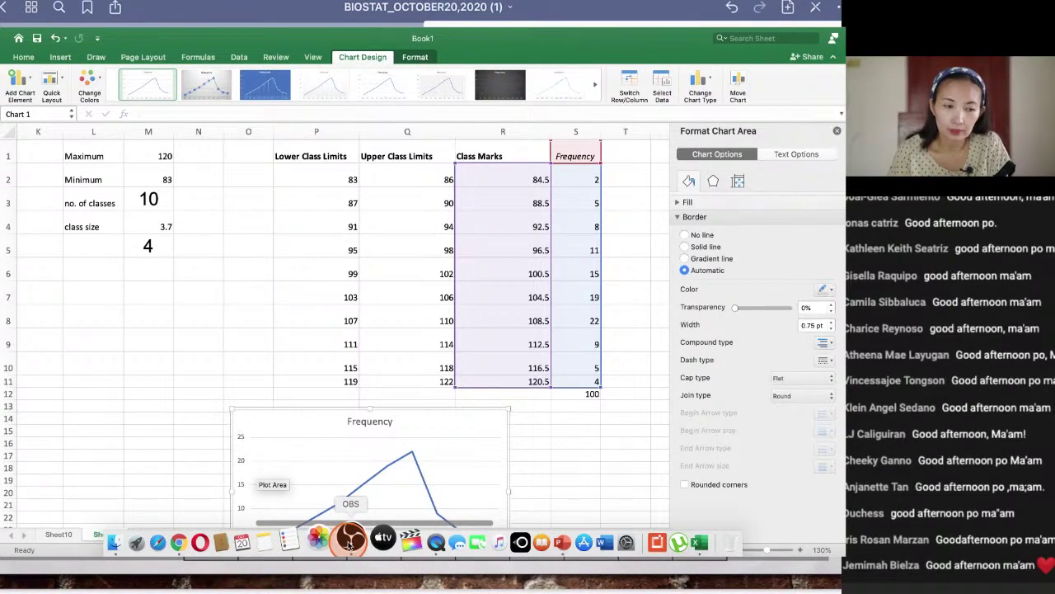
click(350, 542)
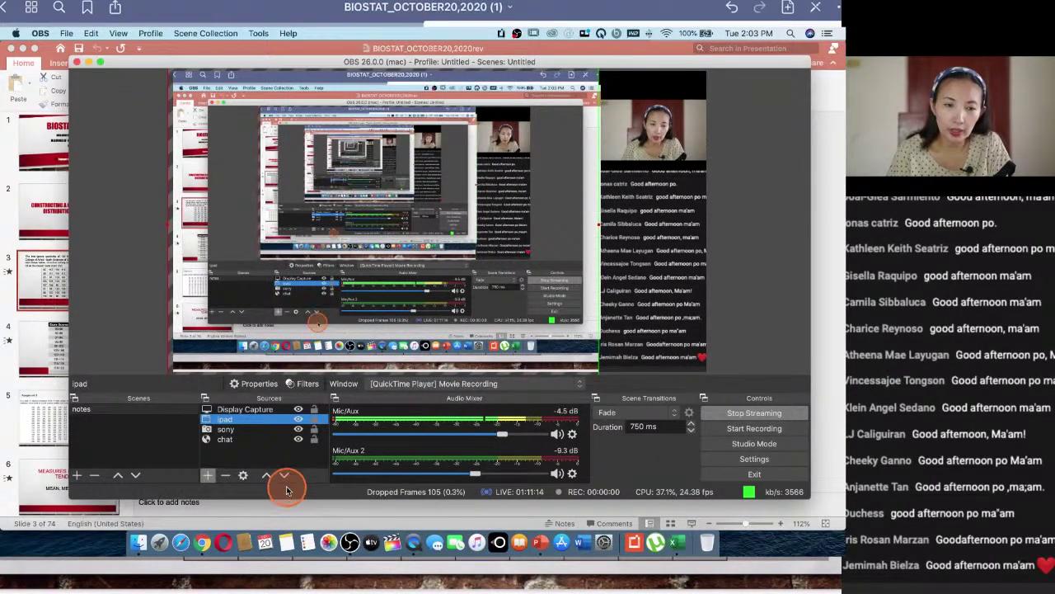
click(299, 410)
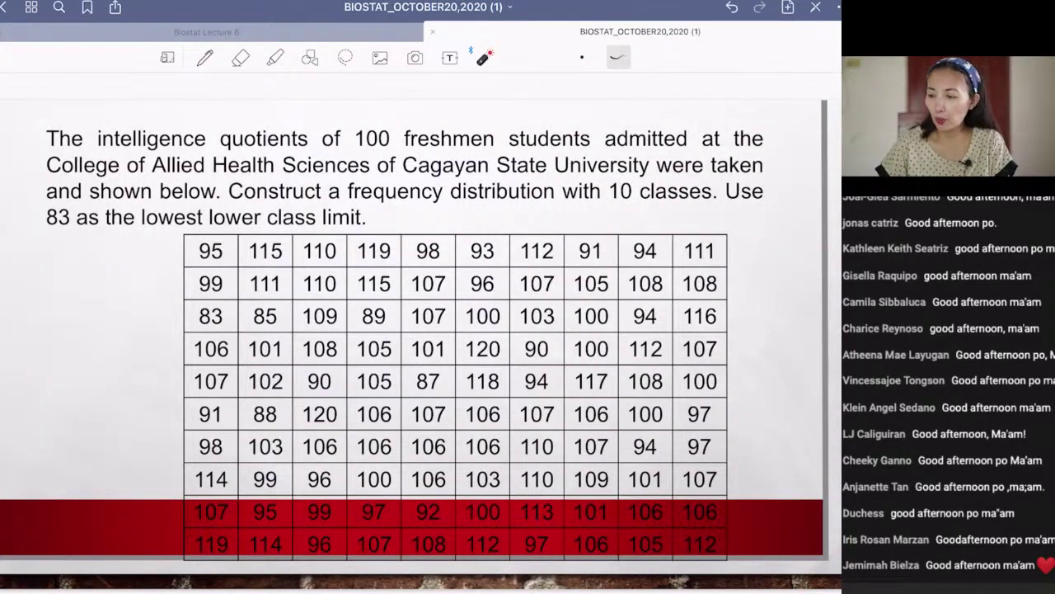
Step: Page forward in the BIOSTAT_OCTOBER20,2020 notes to the Assignment 1 slide and ready the laser pointer
scroll(413, 329, right, 5)
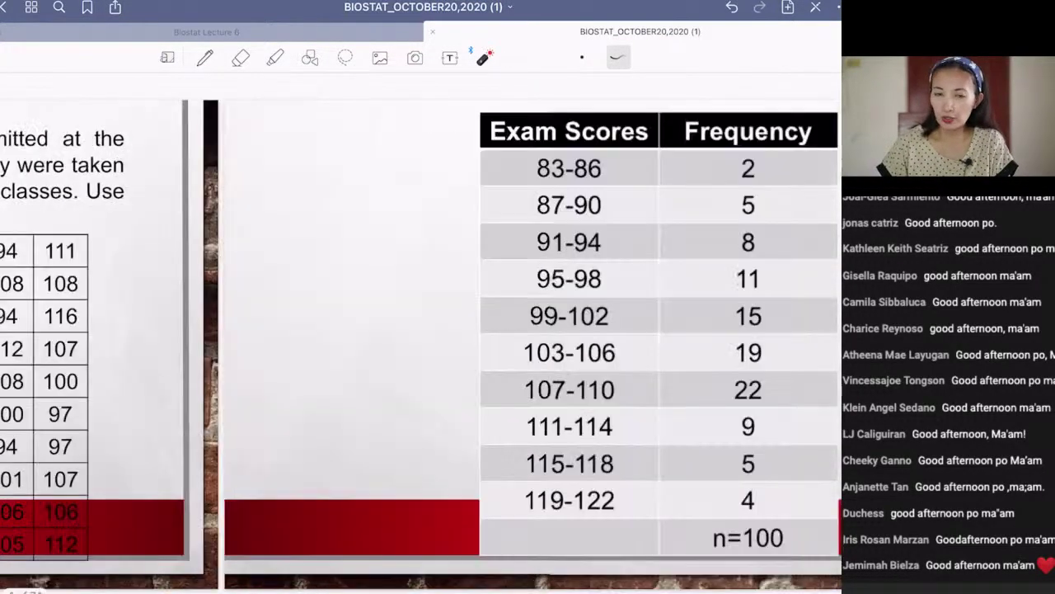
scroll(412, 330, right, 5)
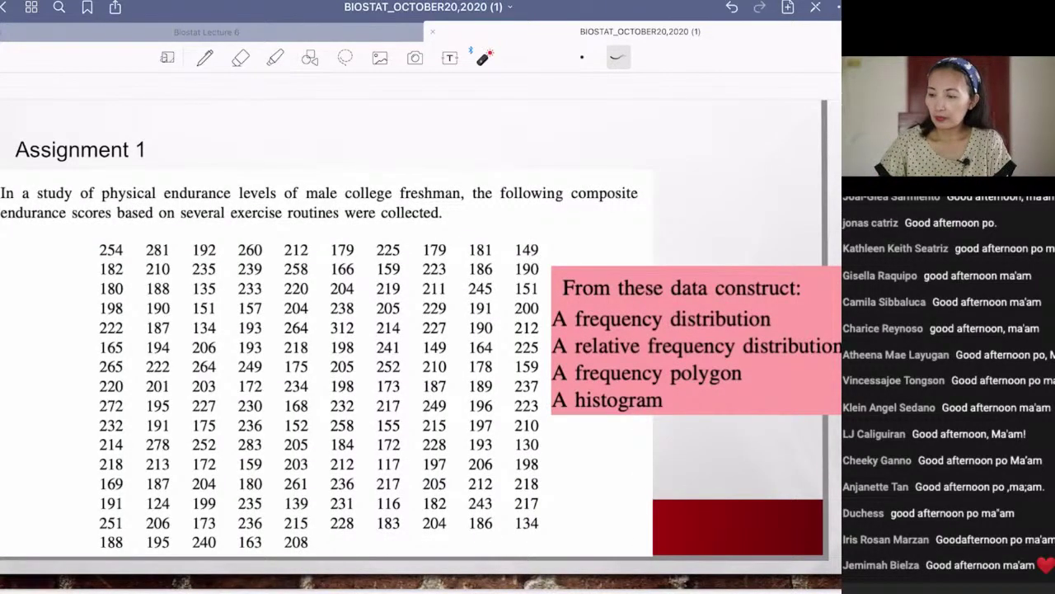
click(240, 58)
click(241, 58)
click(484, 58)
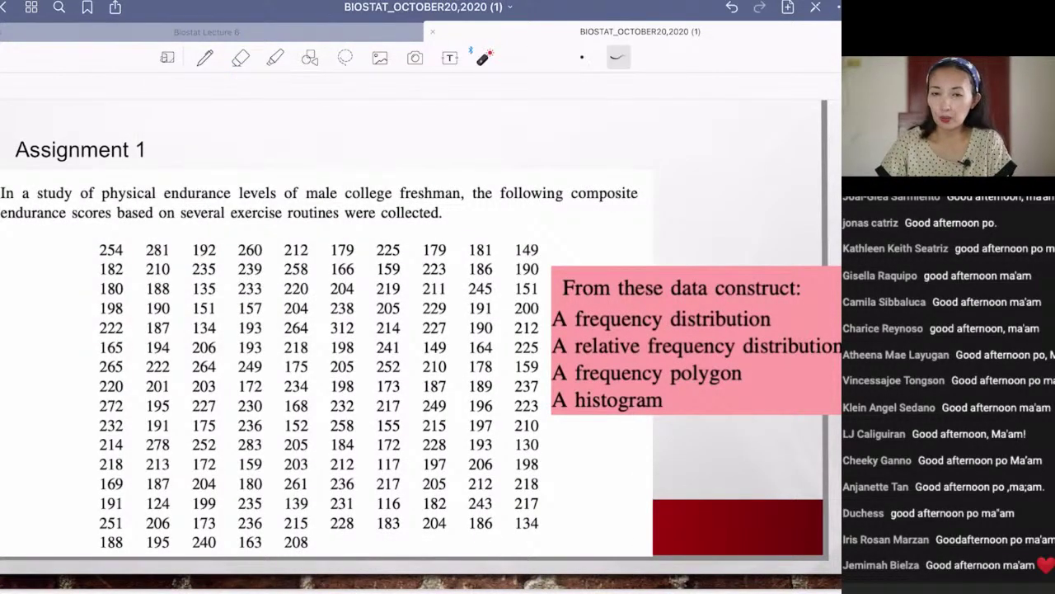
Step: Point out the endurance score data and underline the four required outputs on the Assignment 1 slide with the laser pointer
mouse_move(202, 131)
mouse_down()
mouse_move(47, 108)
mouse_move(4, 157)
mouse_move(179, 159)
mouse_up()
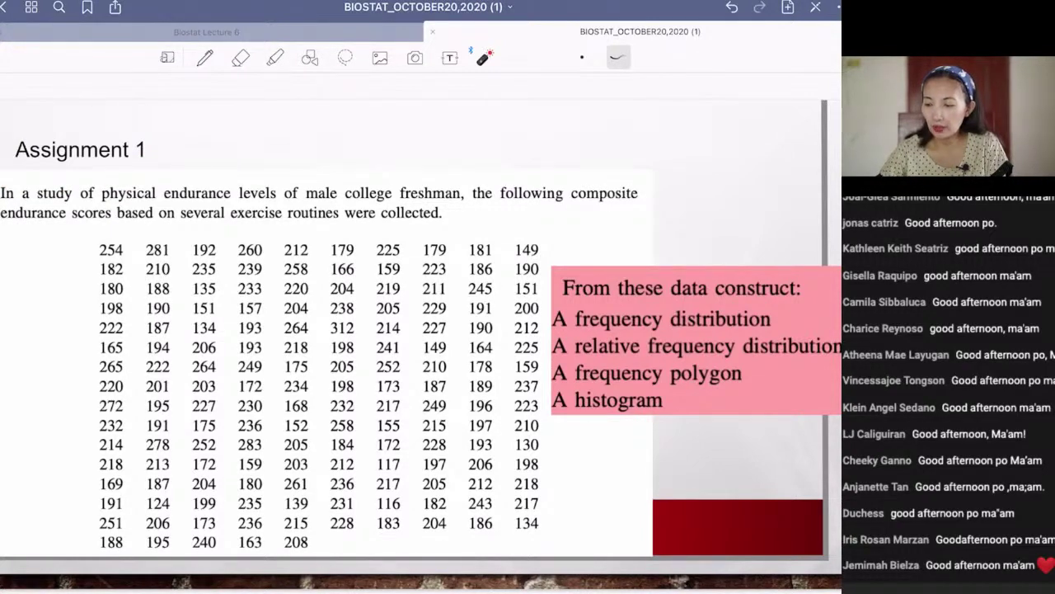
mouse_move(110, 222)
mouse_down()
mouse_move(68, 262)
mouse_move(34, 367)
mouse_move(79, 547)
mouse_move(295, 562)
mouse_up()
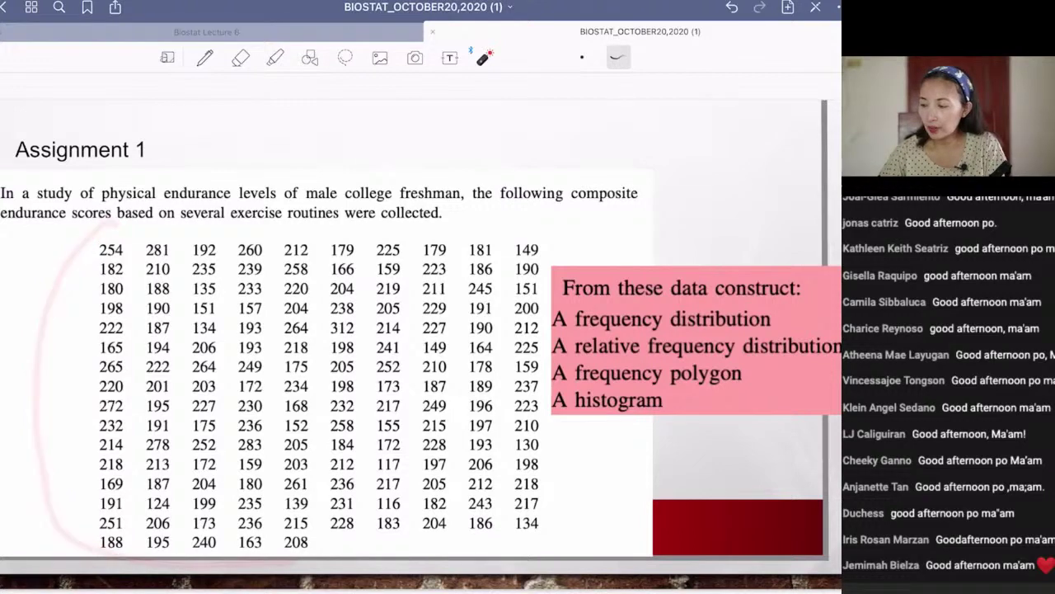
drag(806, 322, 582, 318)
drag(842, 363, 591, 358)
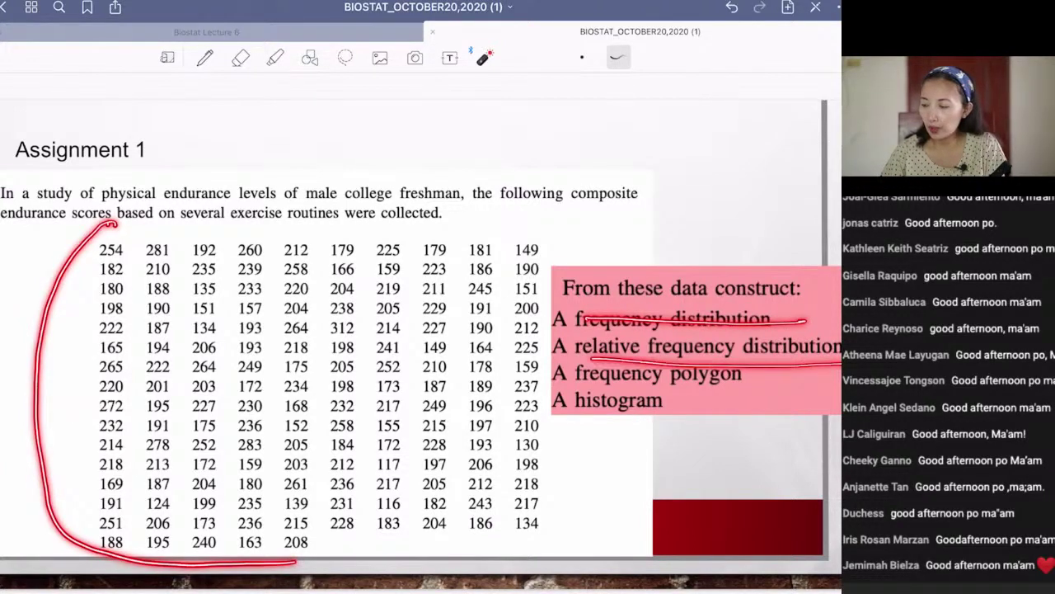
drag(749, 385, 579, 386)
drag(682, 410, 567, 415)
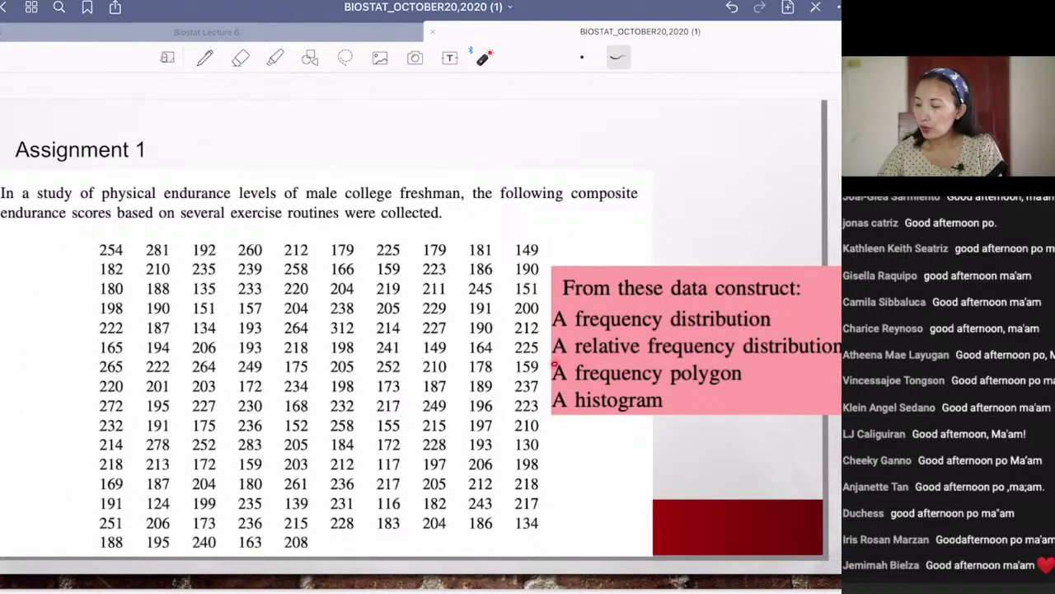
Step: Emphasize the frequency distribution and relative frequency distribution items on the Assignment 1 slide with laser pointer strokes
drag(554, 363, 841, 368)
drag(793, 333, 555, 328)
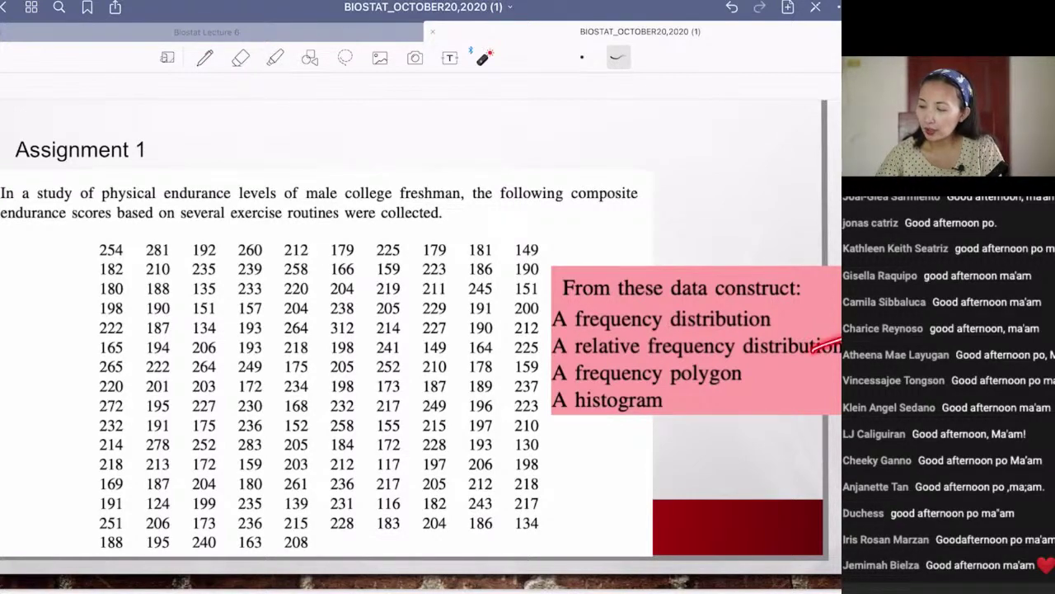
drag(763, 328, 812, 310)
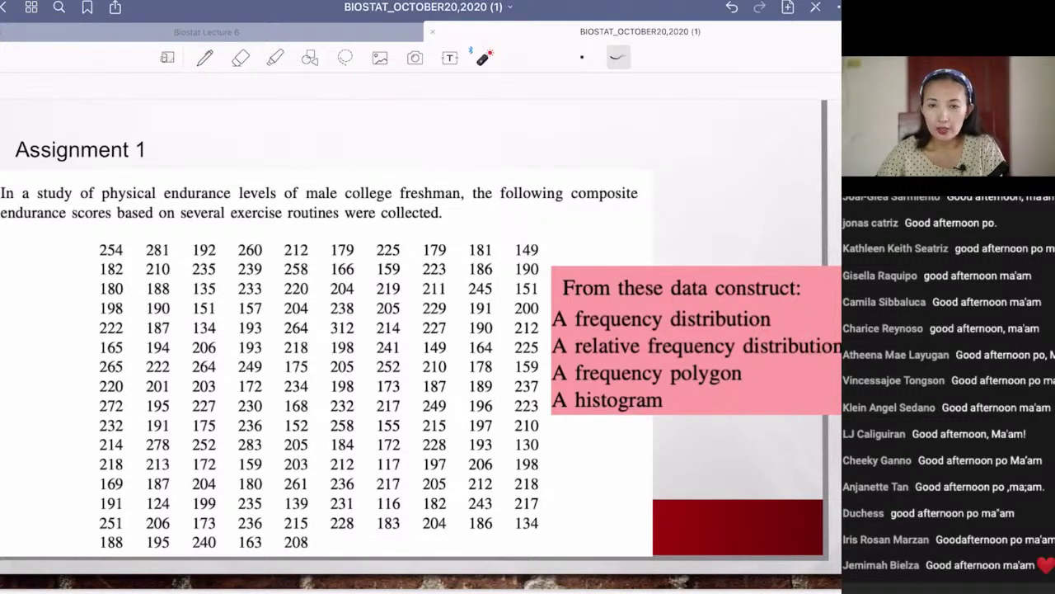
drag(610, 356, 731, 358)
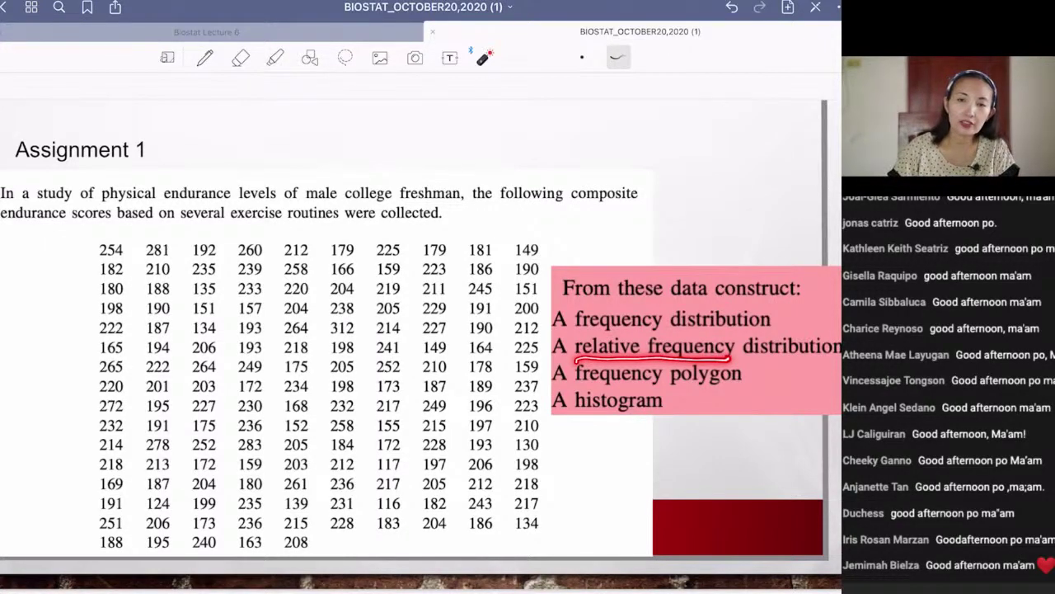
drag(733, 355, 577, 351)
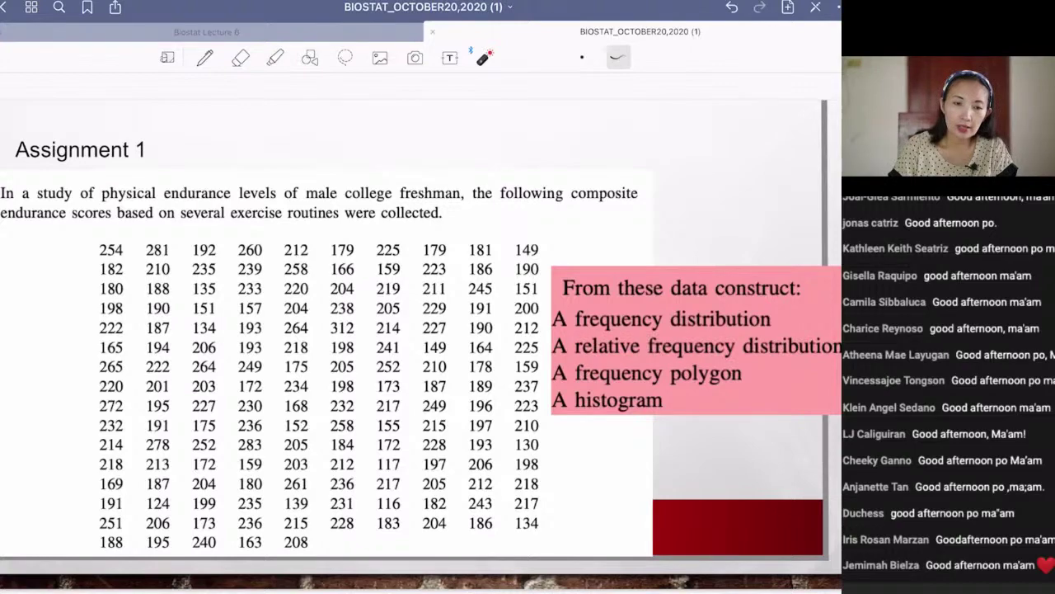
Step: Switch through OBS back to the Excel workbook Book1 and deselect the line chart by selecting cell S17
key(super+Tab)
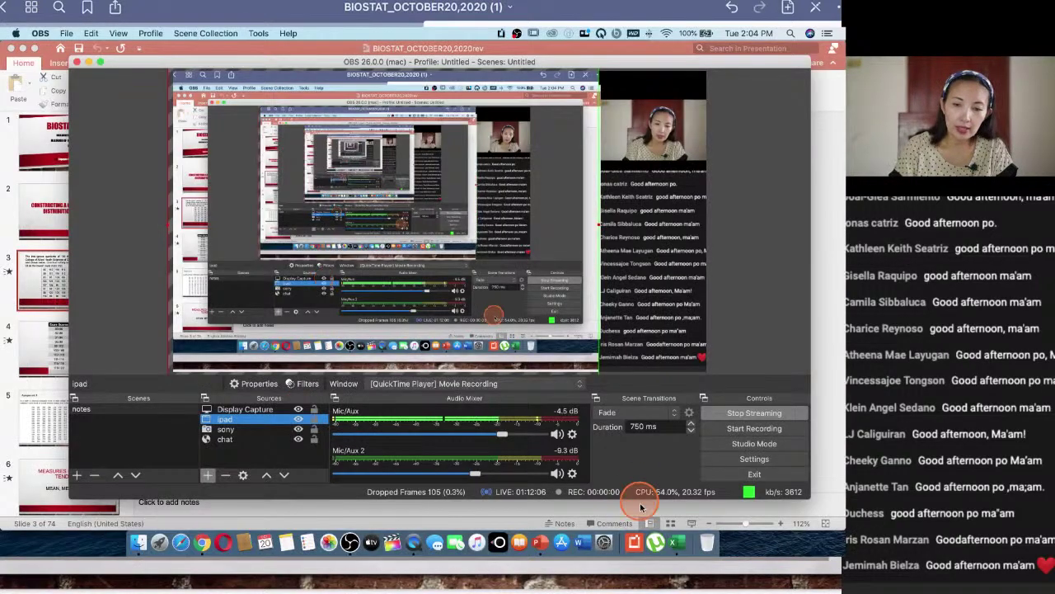
click(681, 550)
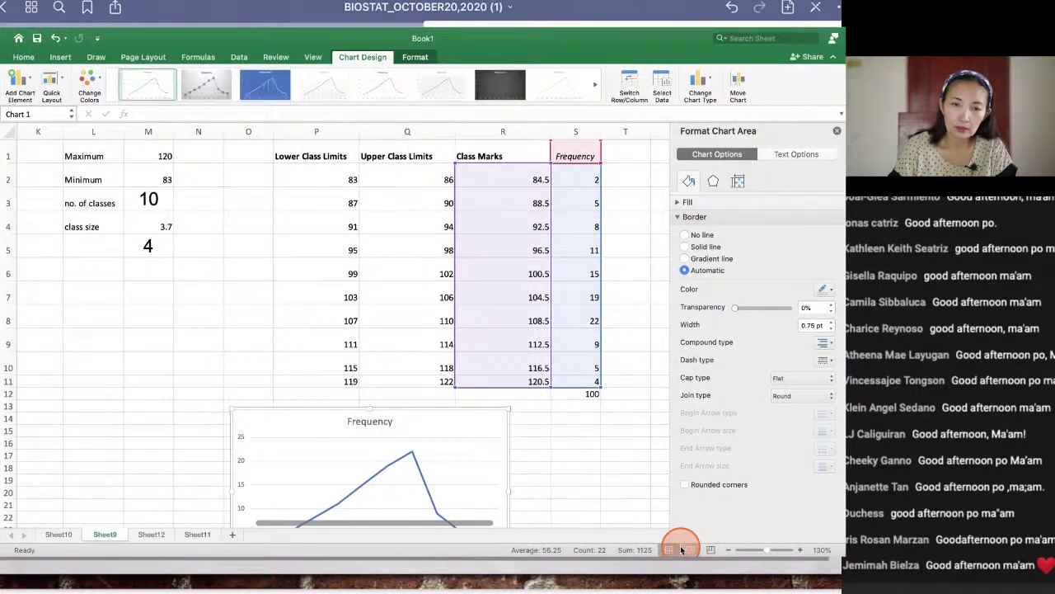
click(578, 457)
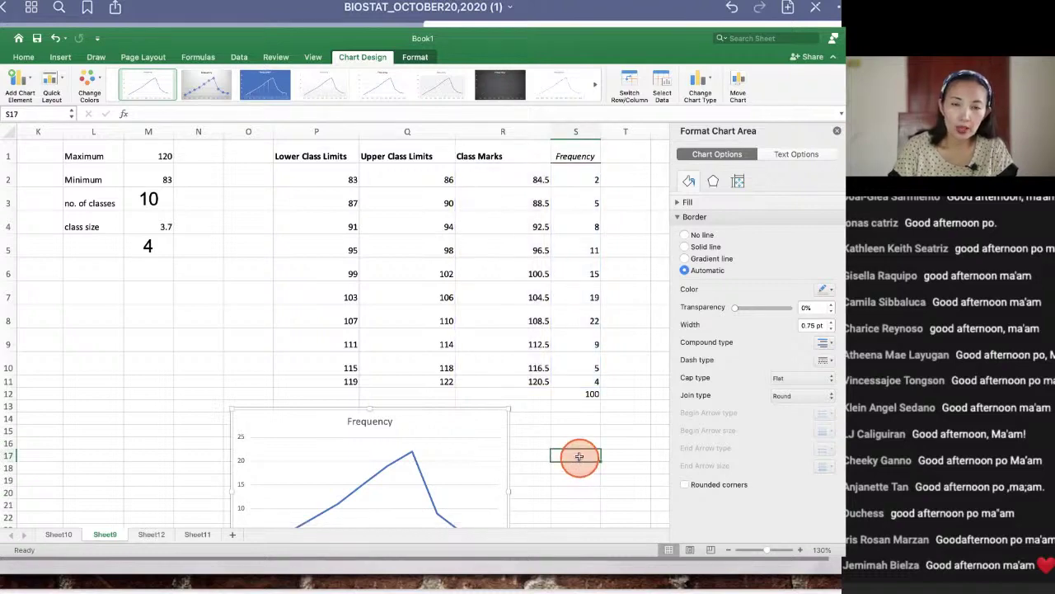
scroll(579, 436, down, 3)
scroll(578, 435, right, 3)
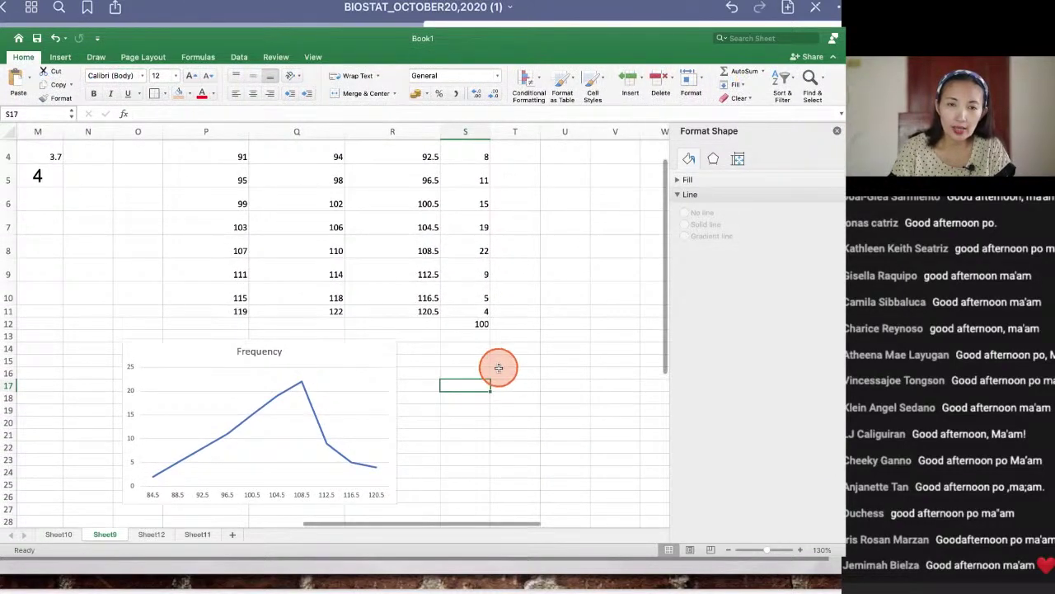
scroll(500, 368, up, 3)
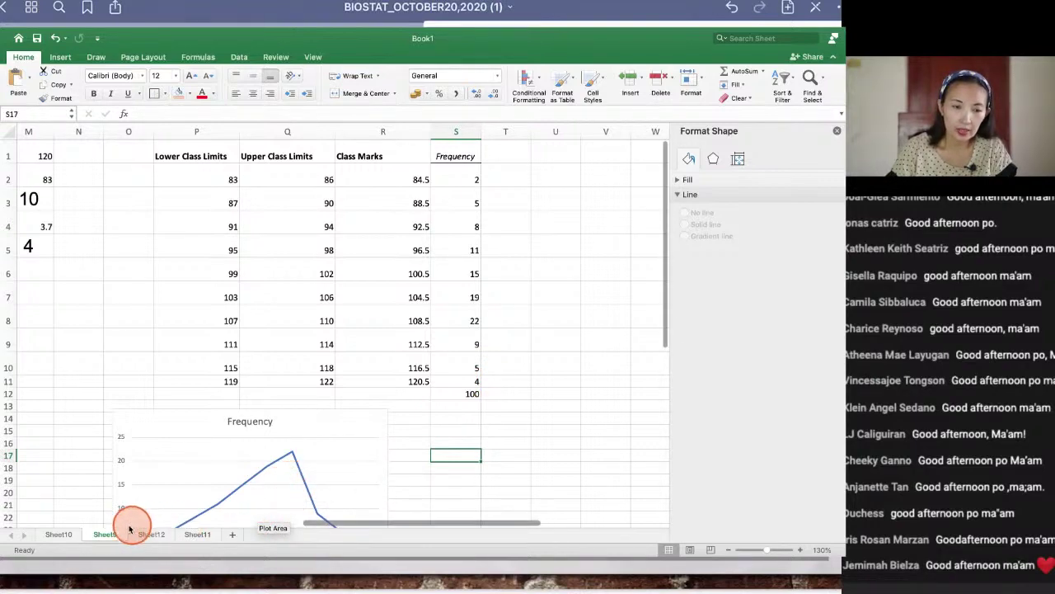
Step: On Sheet12, move the Frequencies histogram away from the FDT table so it starts in column G, at about 6.77" left and 0.47" top
click(58, 538)
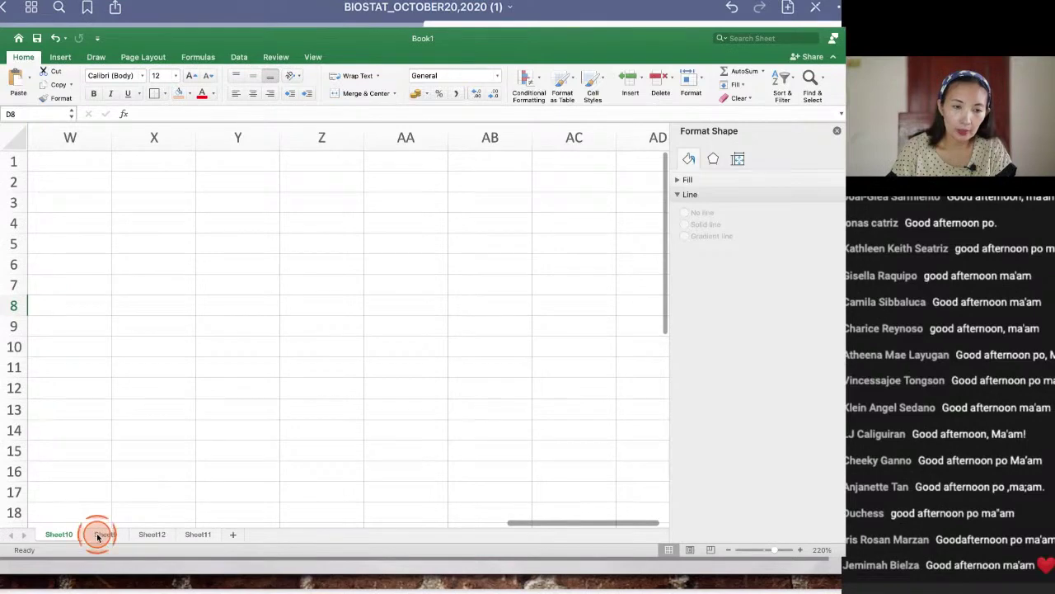
click(97, 536)
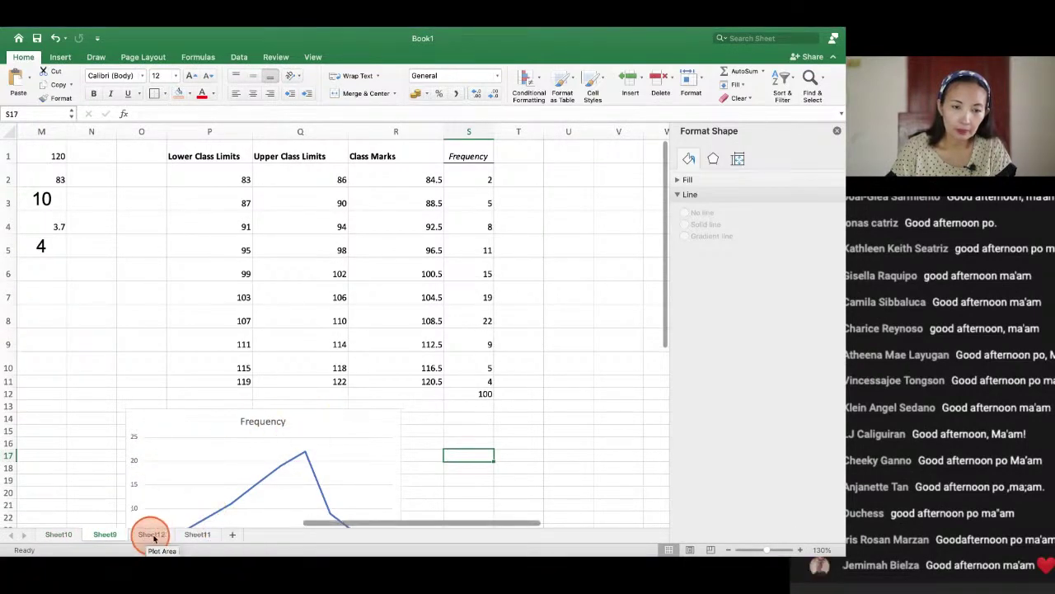
click(154, 536)
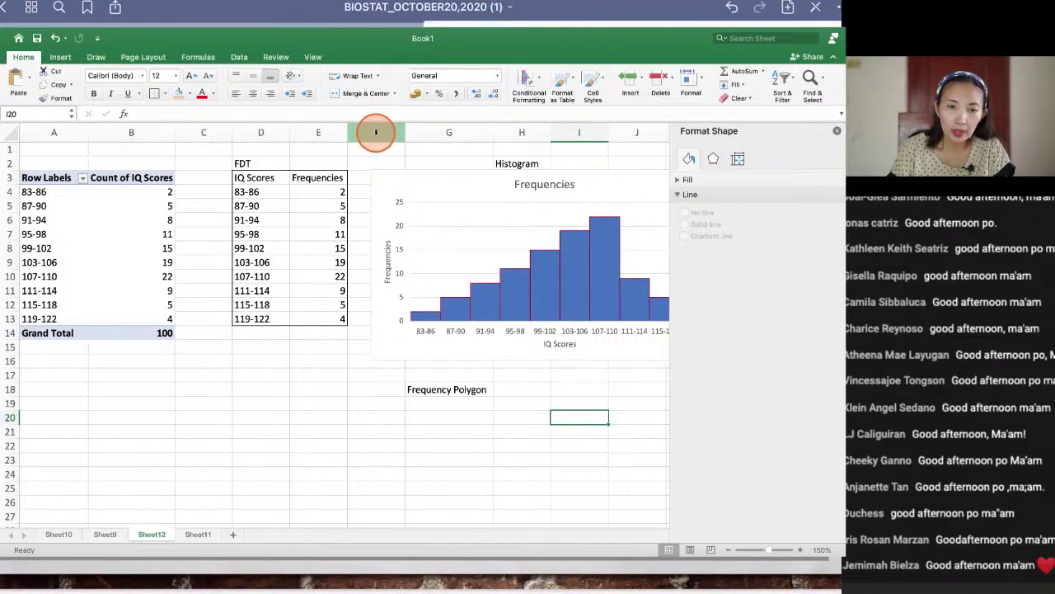
drag(396, 184, 466, 179)
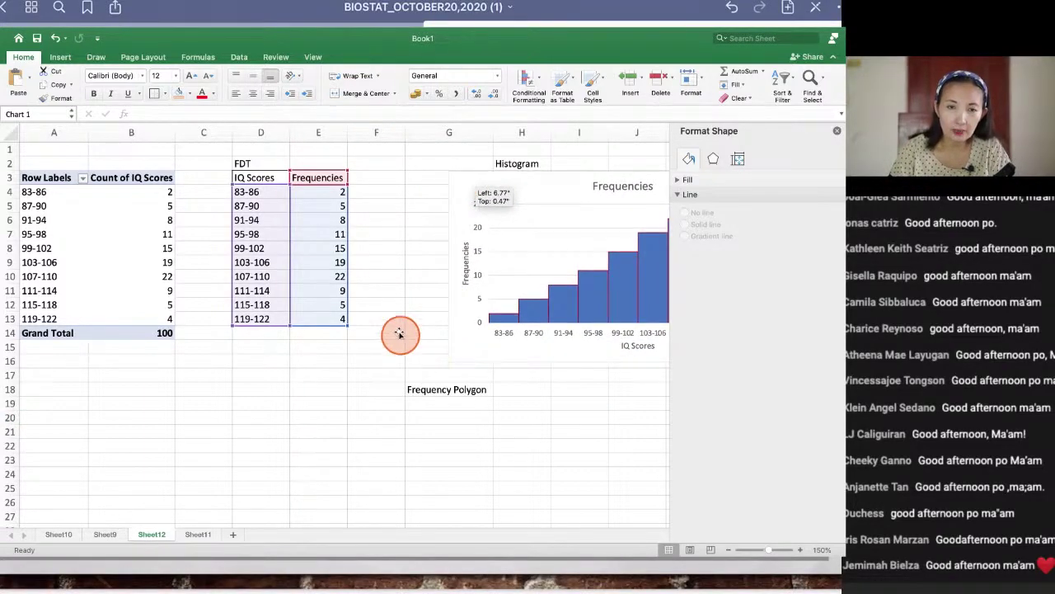
Step: Add the header "Relative Frequencies" in F3 of the FDT table and widen column F to fit it
click(369, 178)
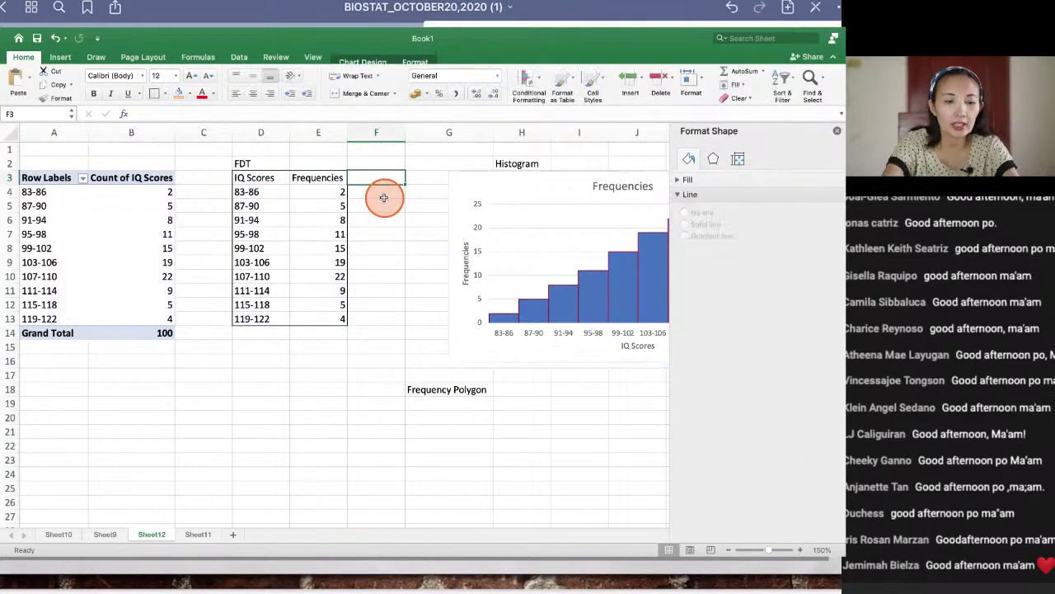
text(Relat)
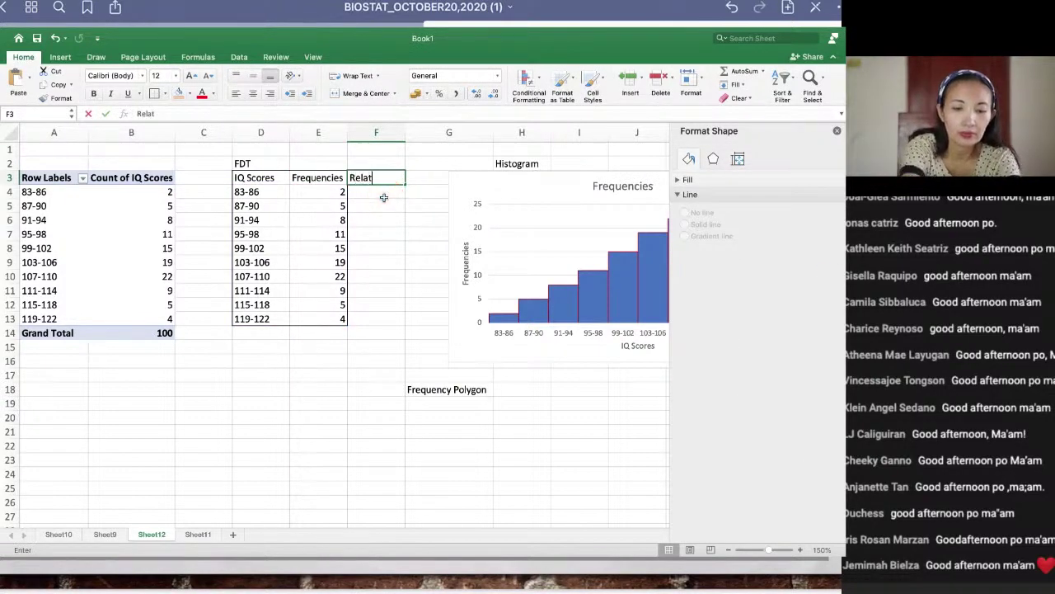
text(ive)
click(383, 198)
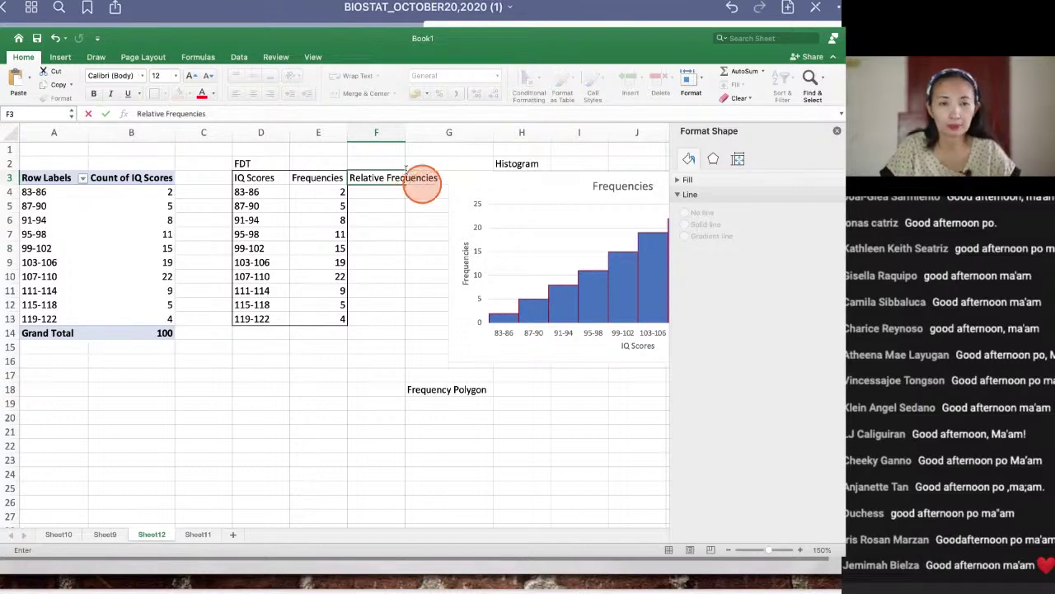
click(425, 251)
drag(405, 132, 452, 128)
Step: Calculate the relative frequency of class 83-86 in F4 with the formula =E4/100
click(398, 196)
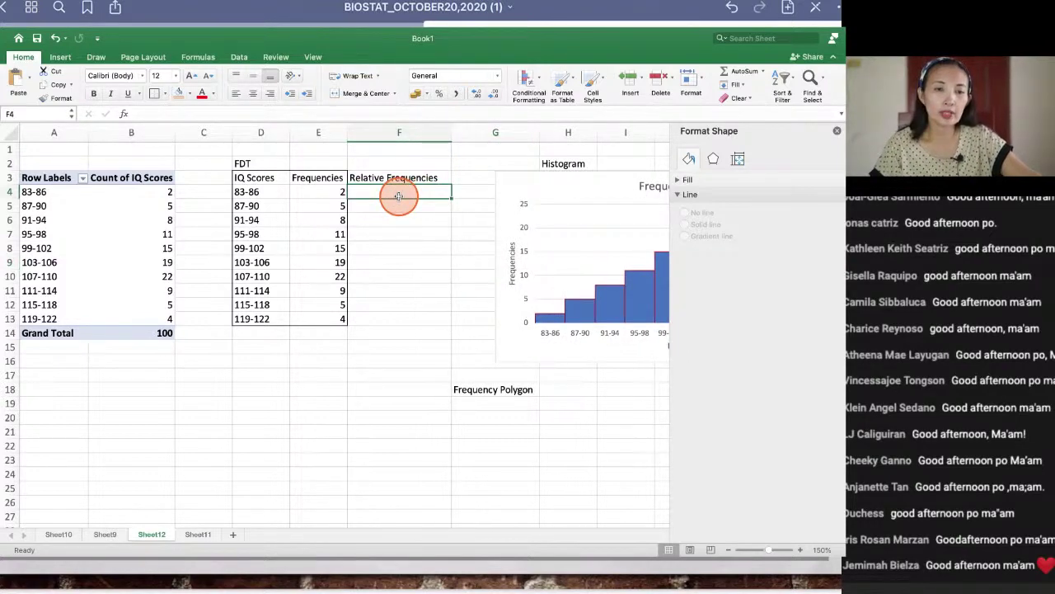
text(=)
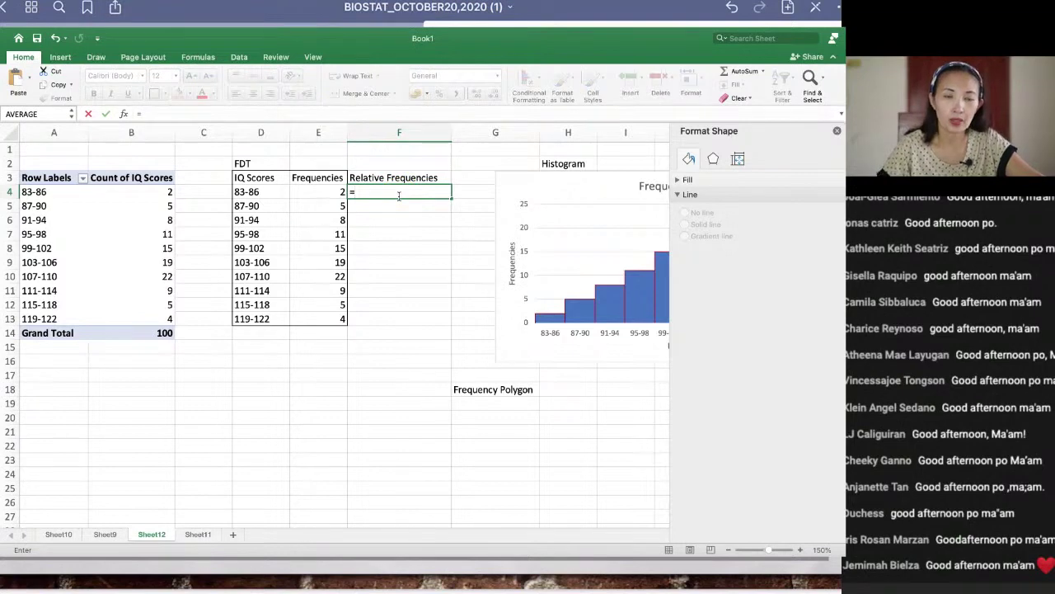
click(329, 192)
click(330, 193)
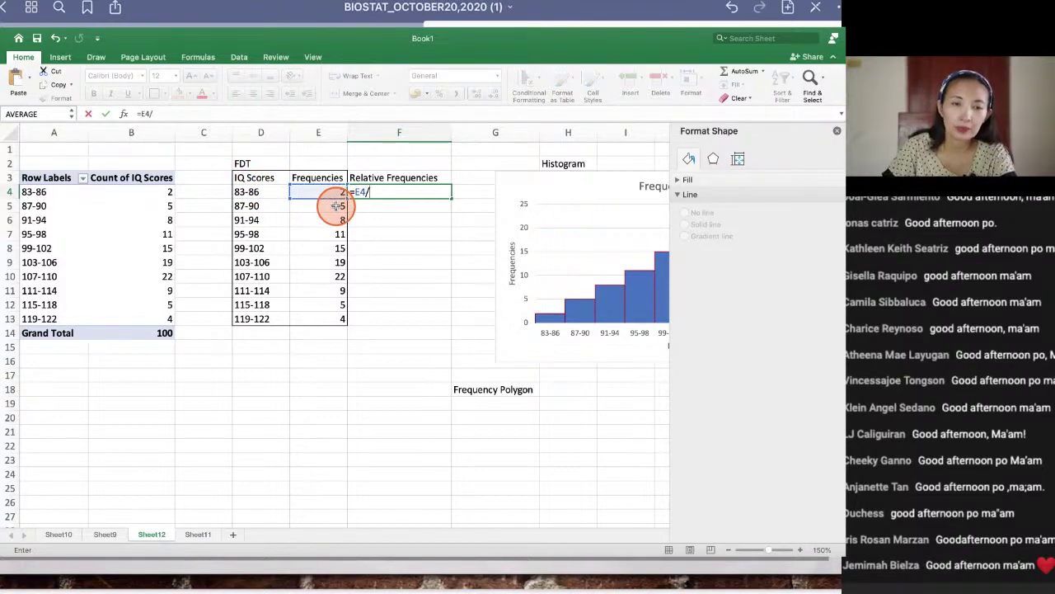
text(/)
click(332, 333)
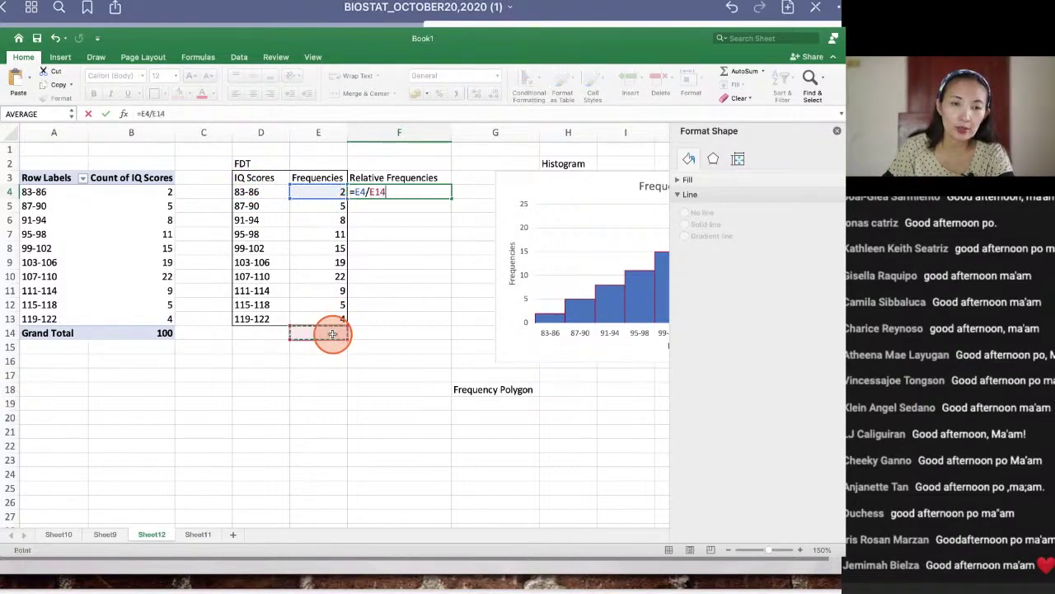
scroll(332, 333, down, 1)
text(10)
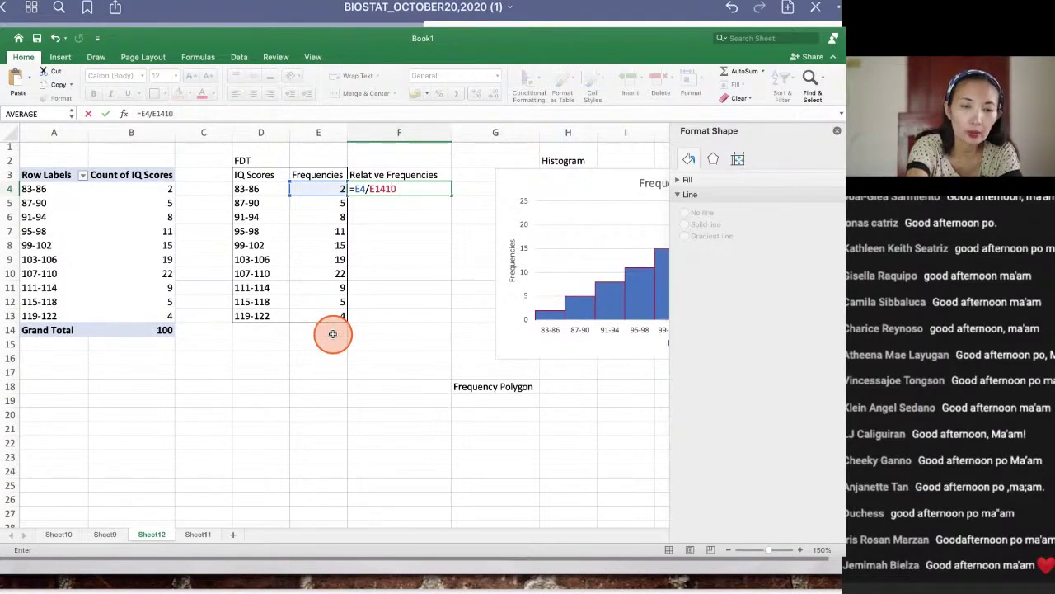
key(BackSpace)
key(BackSpace)
key(BackSpace)
key(BackSpace)
key(BackSpace)
key(BackSpace)
key(BackSpace)
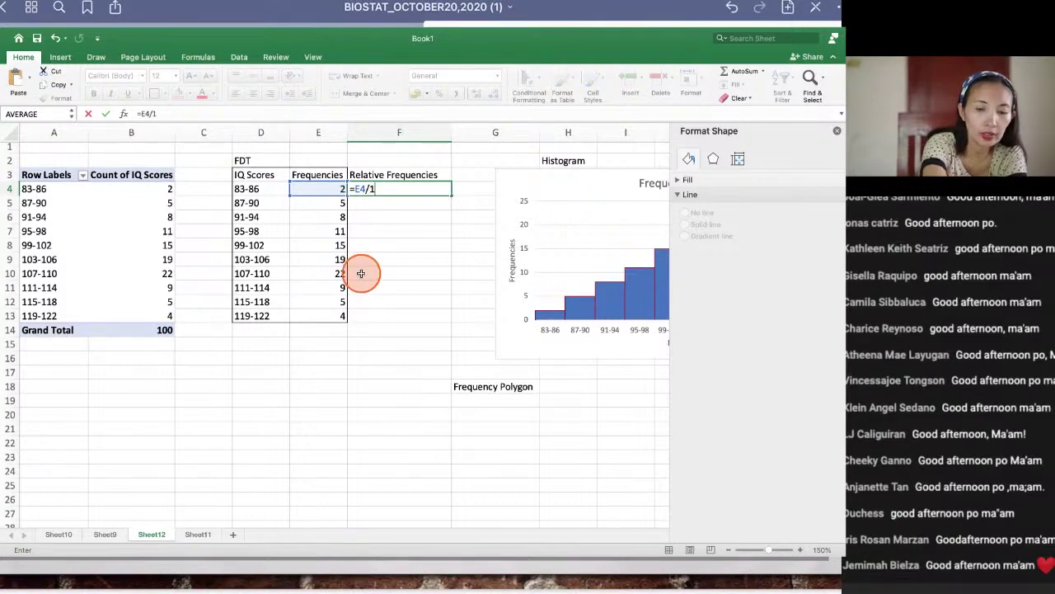
key(Return)
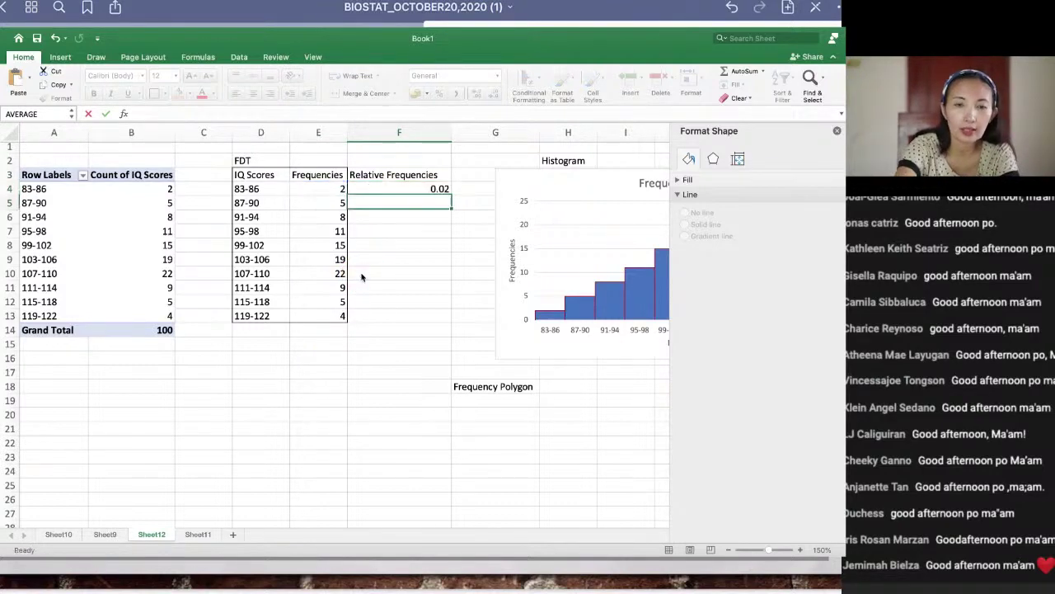
Step: Fill the relative frequency formula from F4 down through F13
click(441, 187)
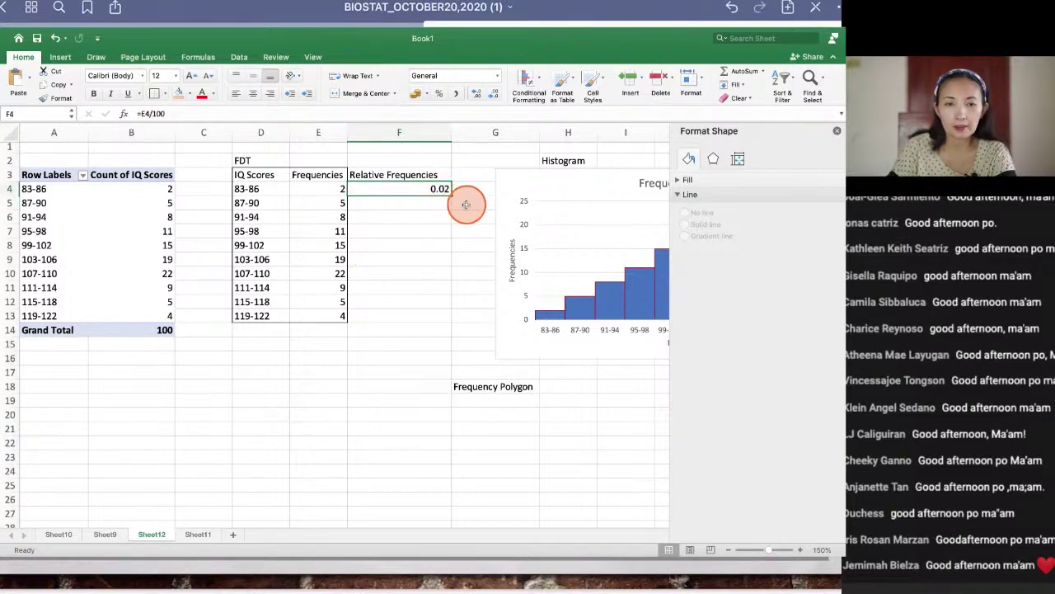
drag(452, 197, 444, 316)
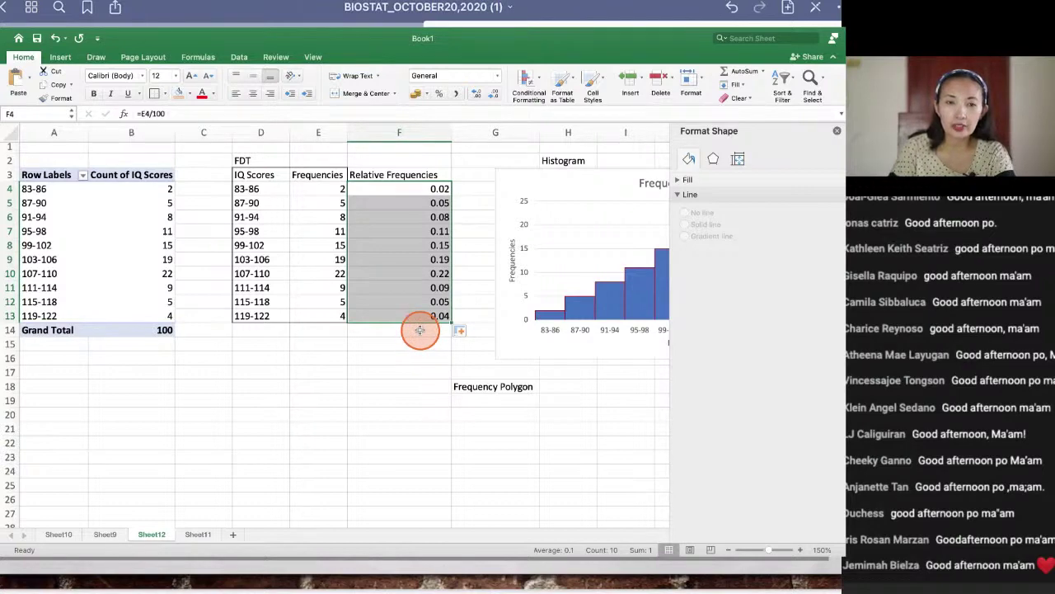
click(419, 330)
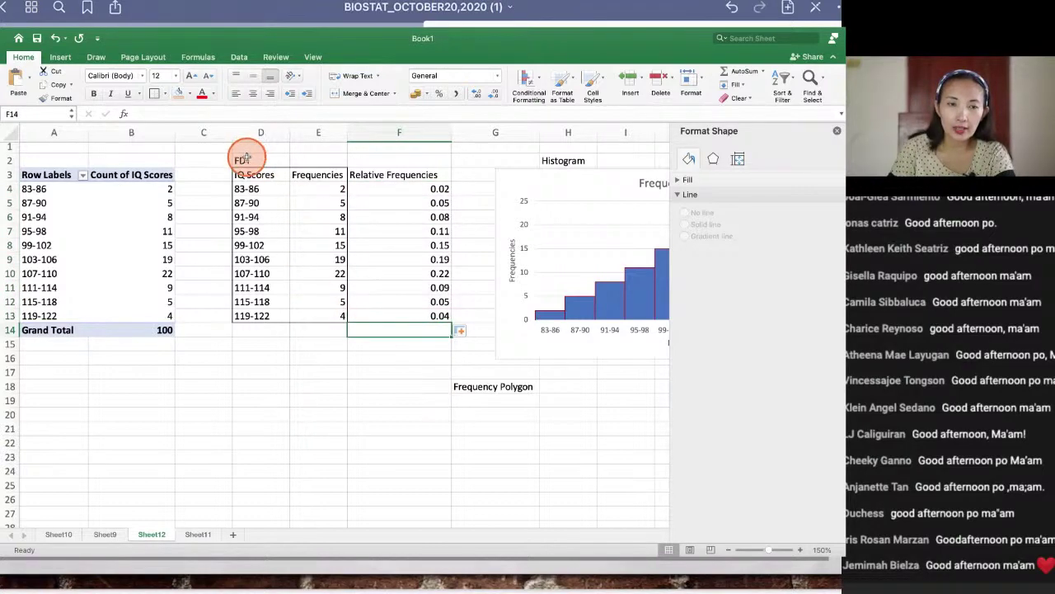
Step: Highlight the frequency distribution in D2:E13, and the table including relative frequencies in D2:F13, to point them out
drag(242, 159, 309, 315)
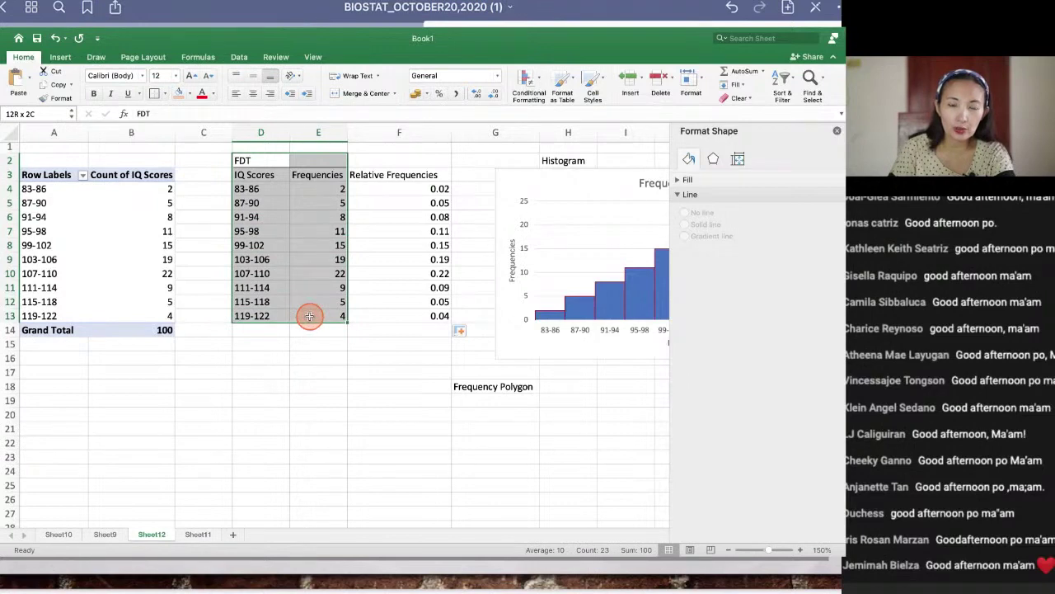
click(381, 241)
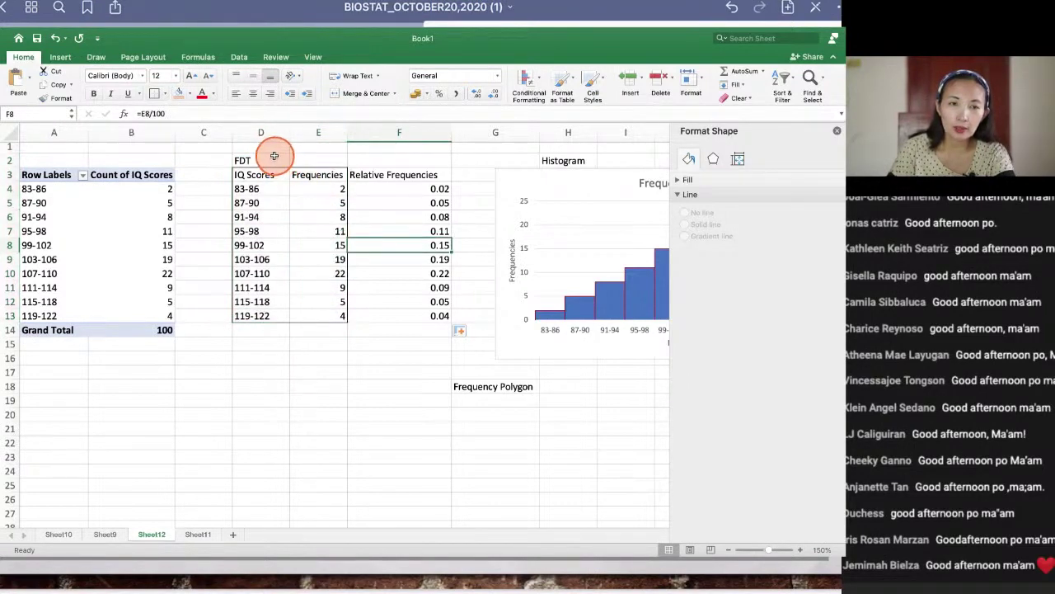
drag(274, 156, 413, 314)
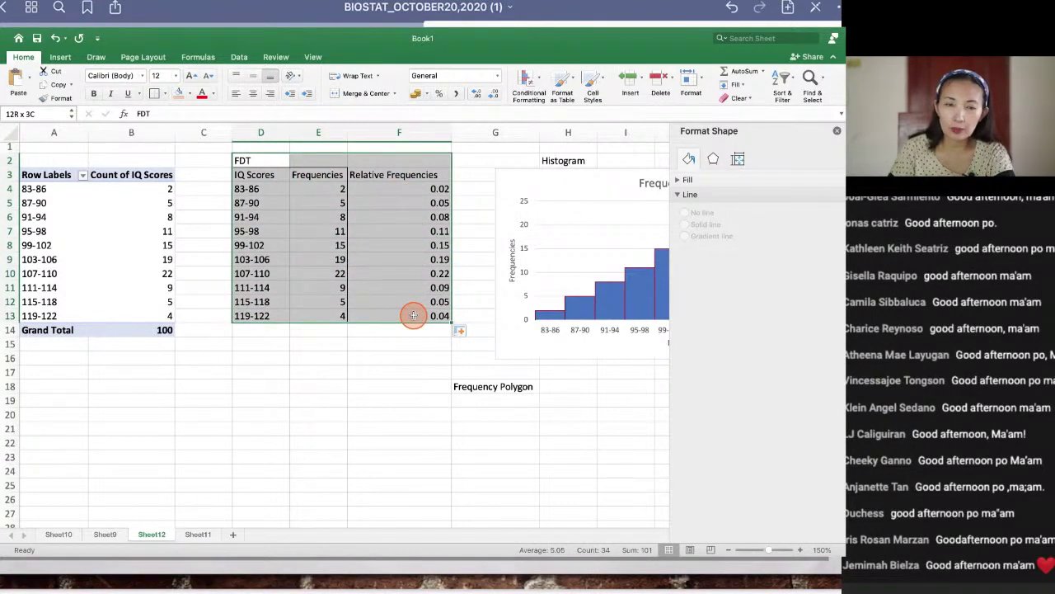
click(391, 355)
Step: Check the total of the relative frequencies with =SUM(F4:F13) in F14 and clear the cell
click(426, 329)
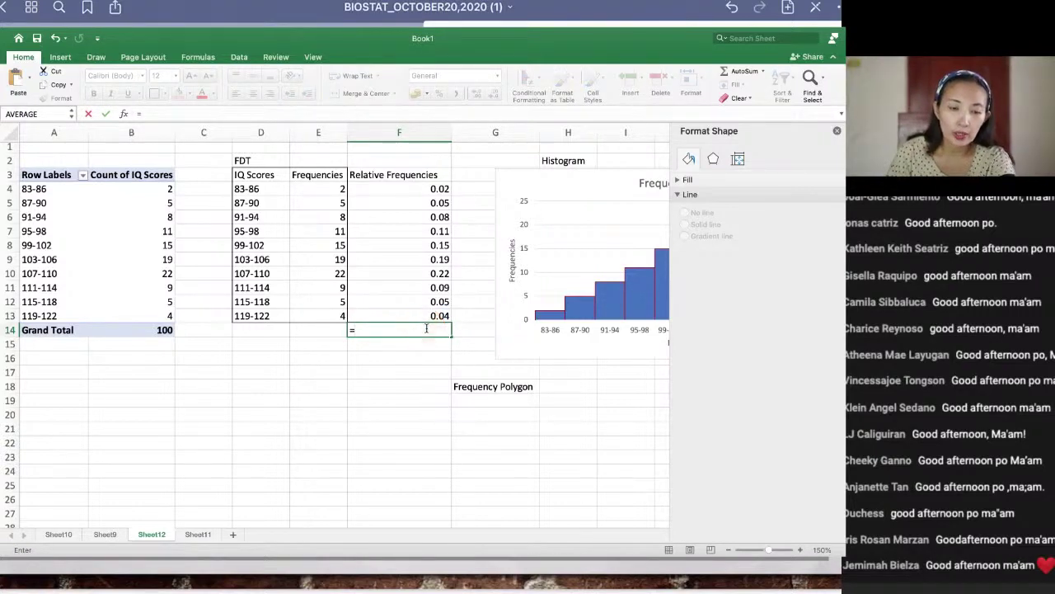
click(427, 329)
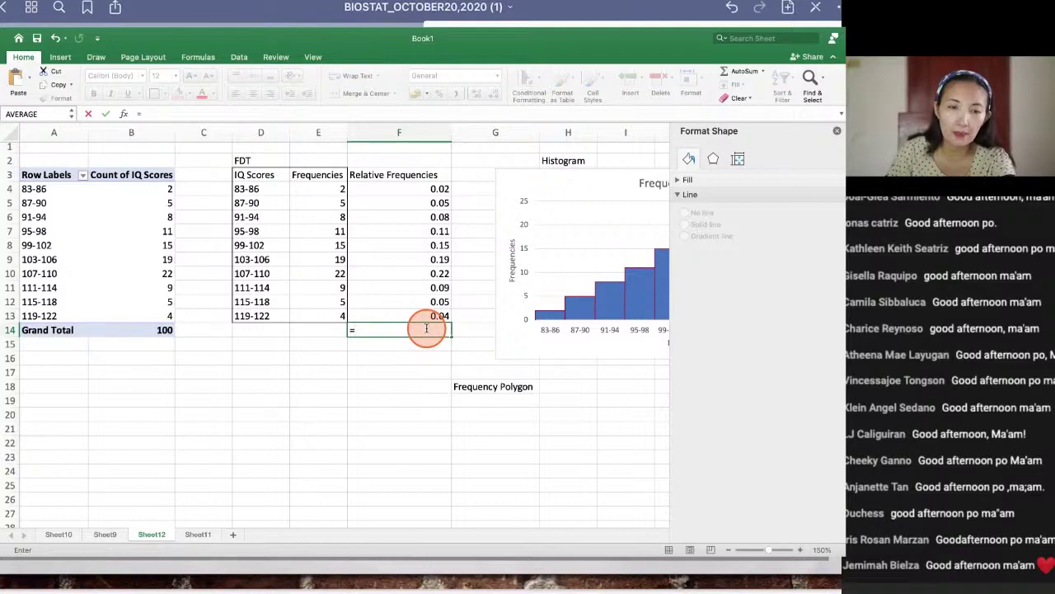
text(s)
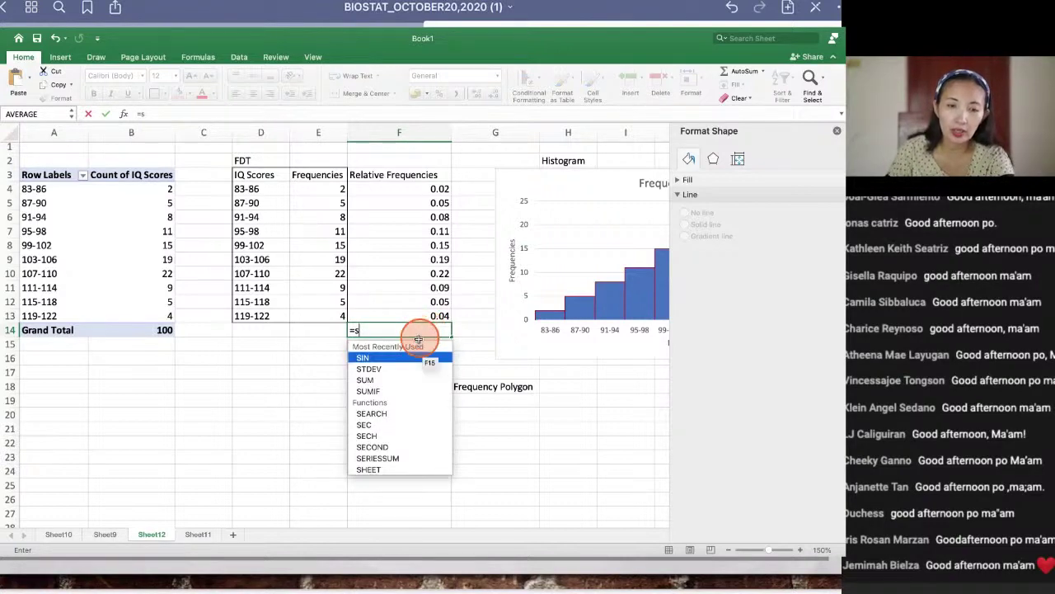
click(382, 379)
double_click(382, 379)
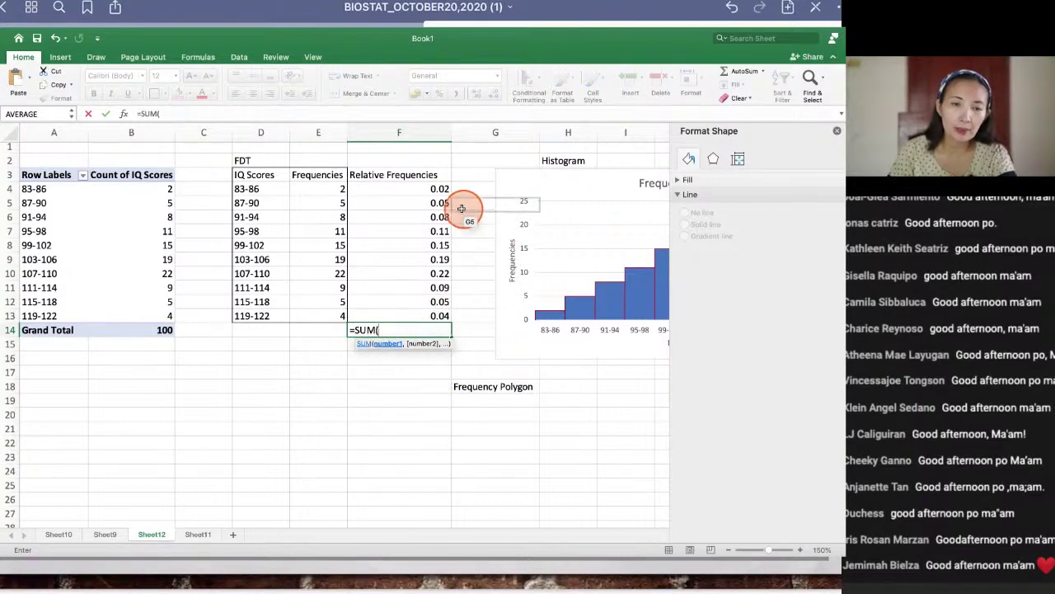
drag(440, 189, 437, 316)
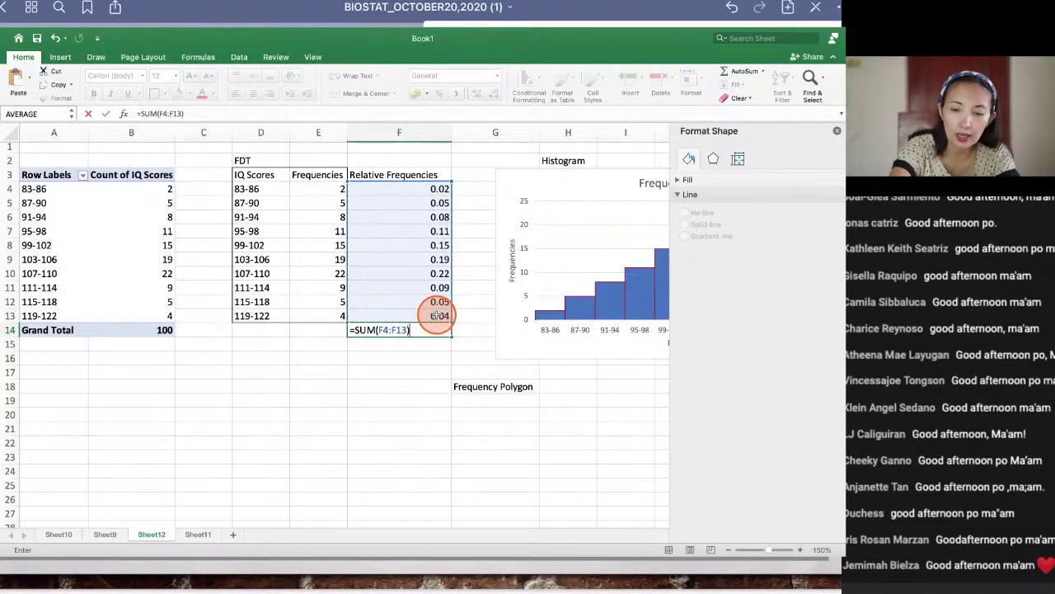
key(Return)
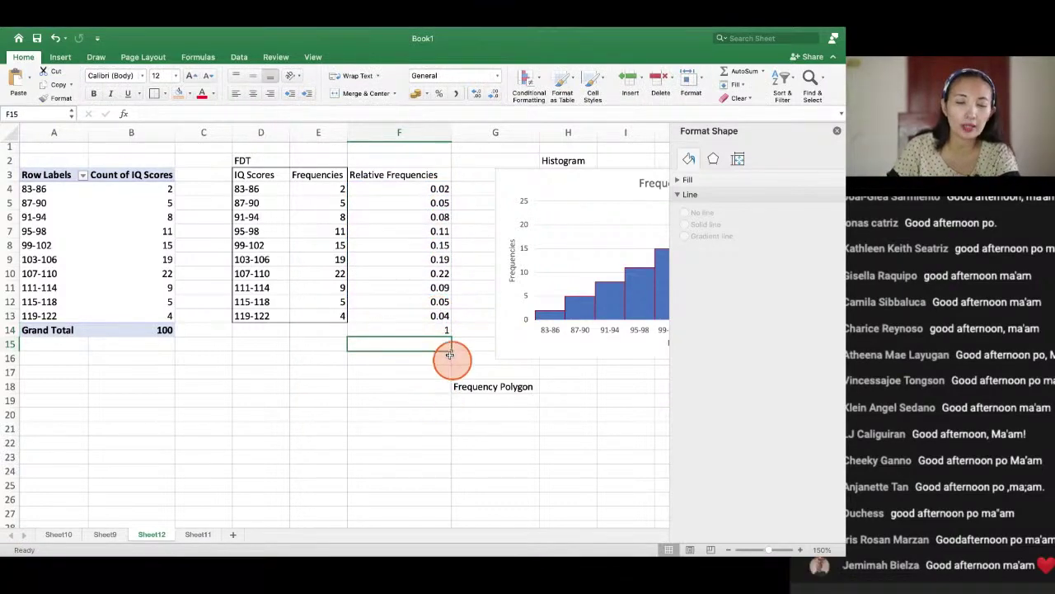
click(438, 330)
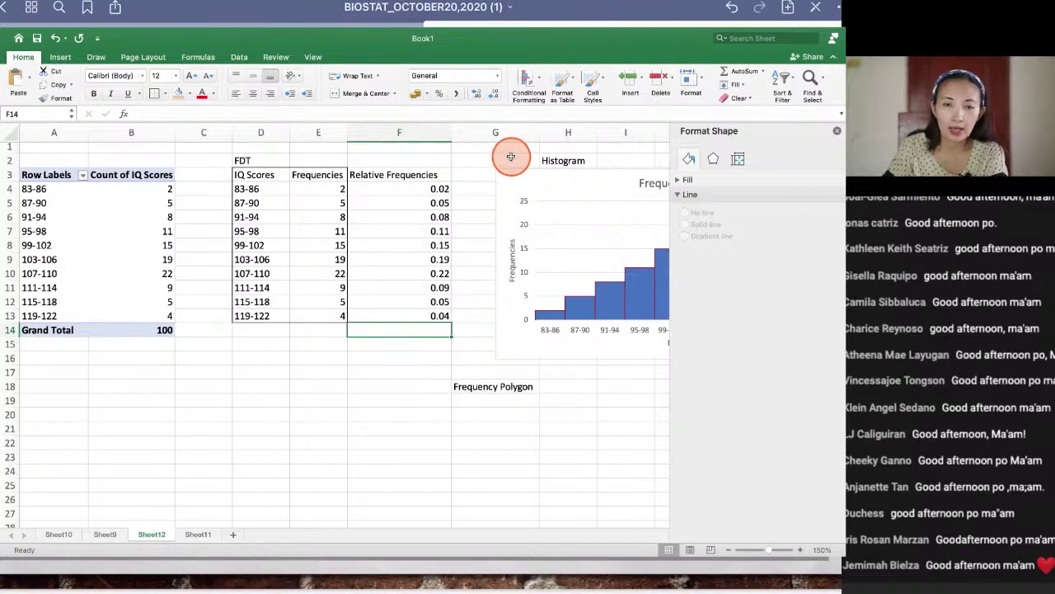
Step: Move the Frequencies histogram out of column G to start at column H, and delete the "Frequency Polygon" label in G18
scroll(483, 149, right, 1)
scroll(483, 149, right, 4)
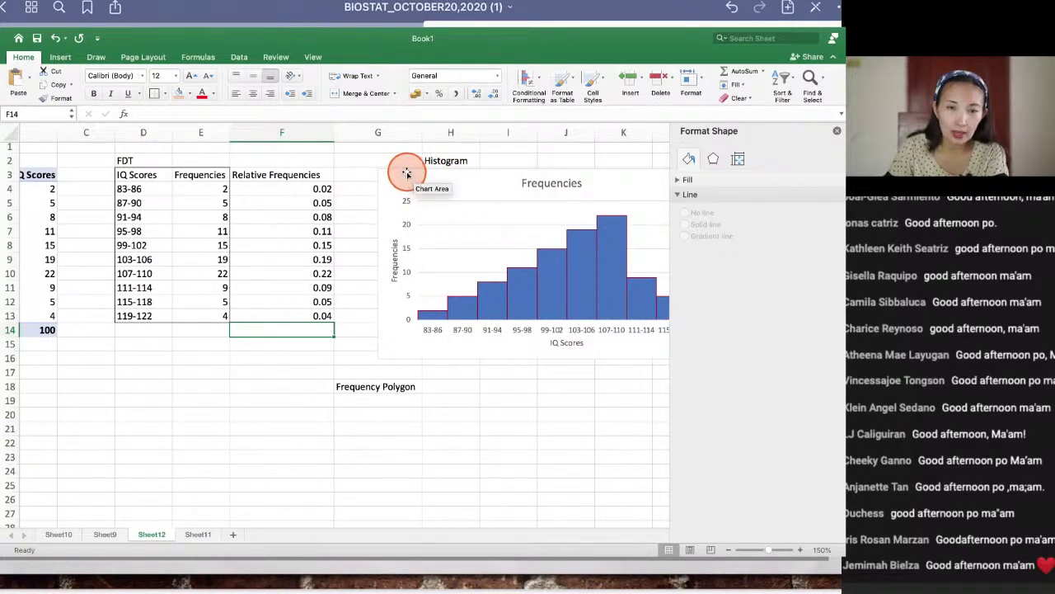
drag(409, 175, 455, 170)
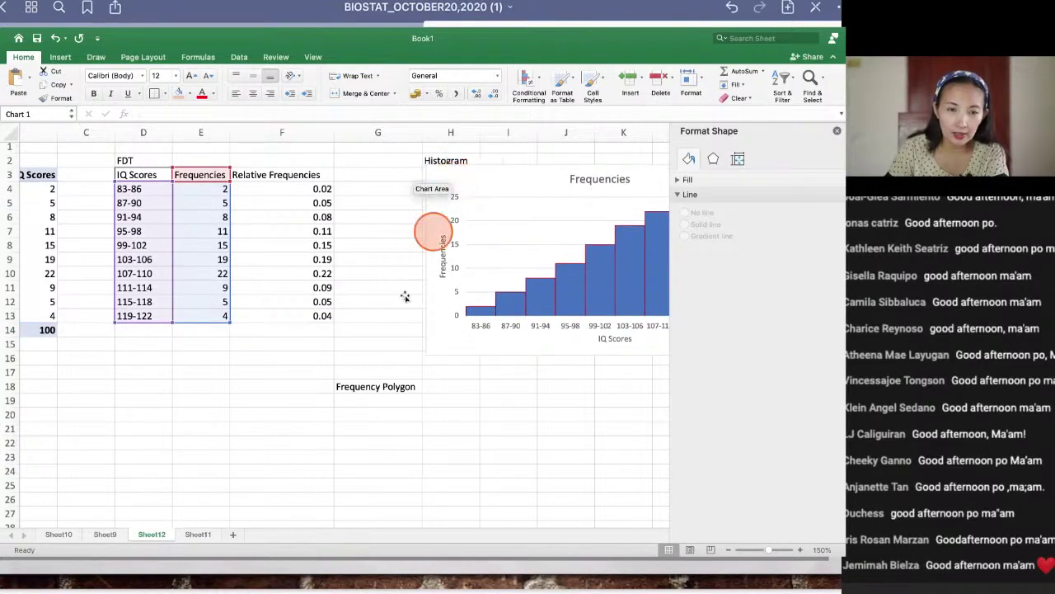
click(385, 387)
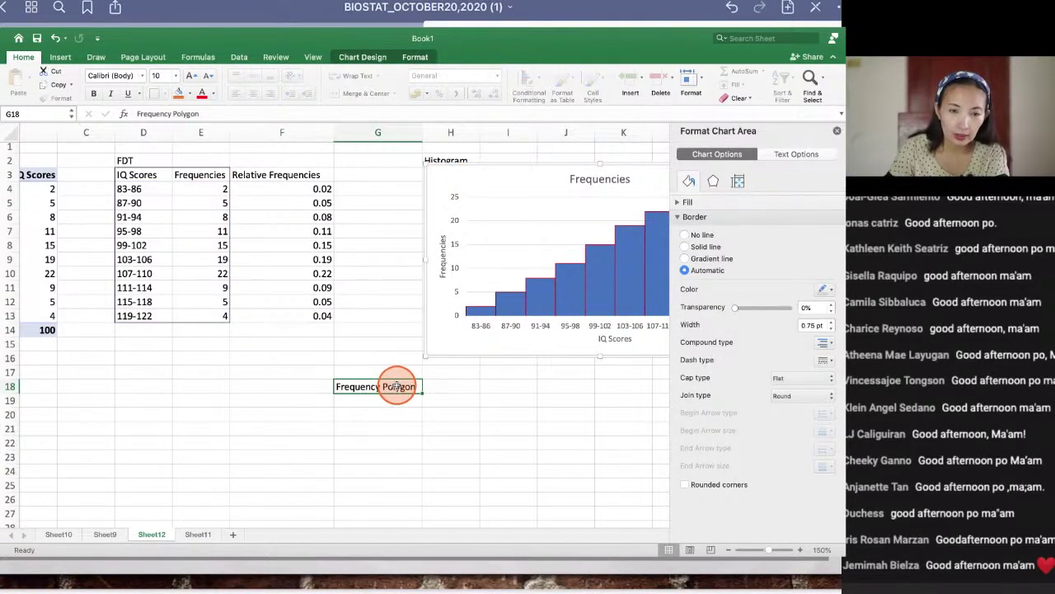
key(Delete)
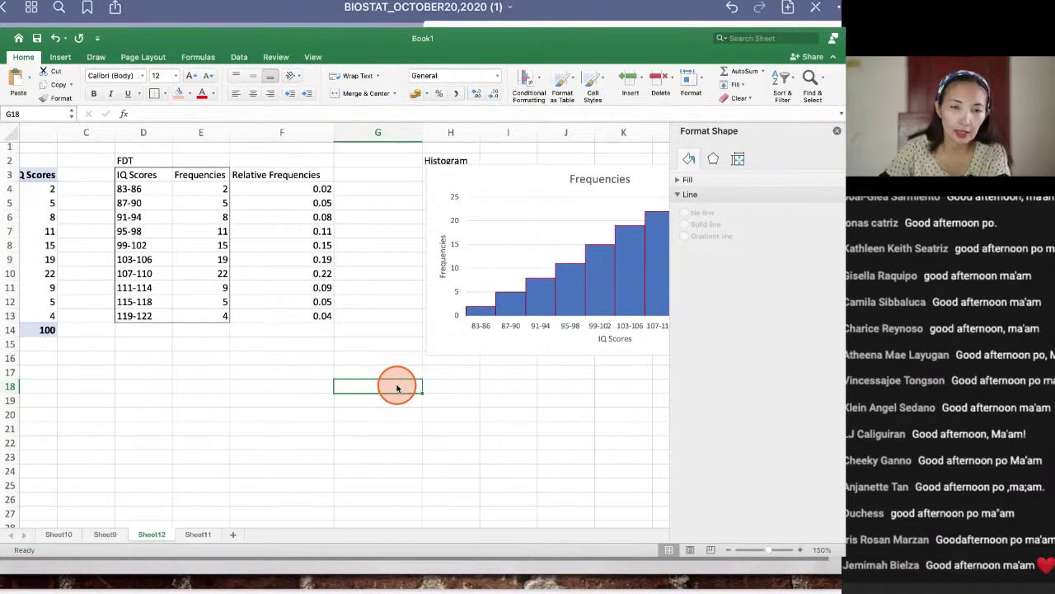
Step: Add the header "Cumulative Frequencies" in G3 and widen column G to about 21.67 (135 pixels)
click(377, 173)
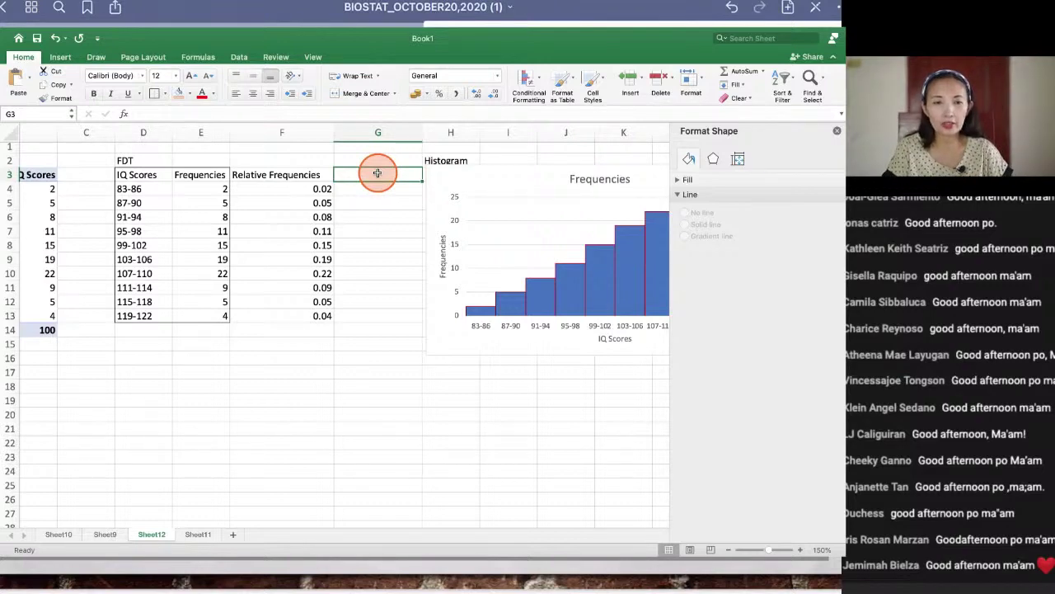
text(C)
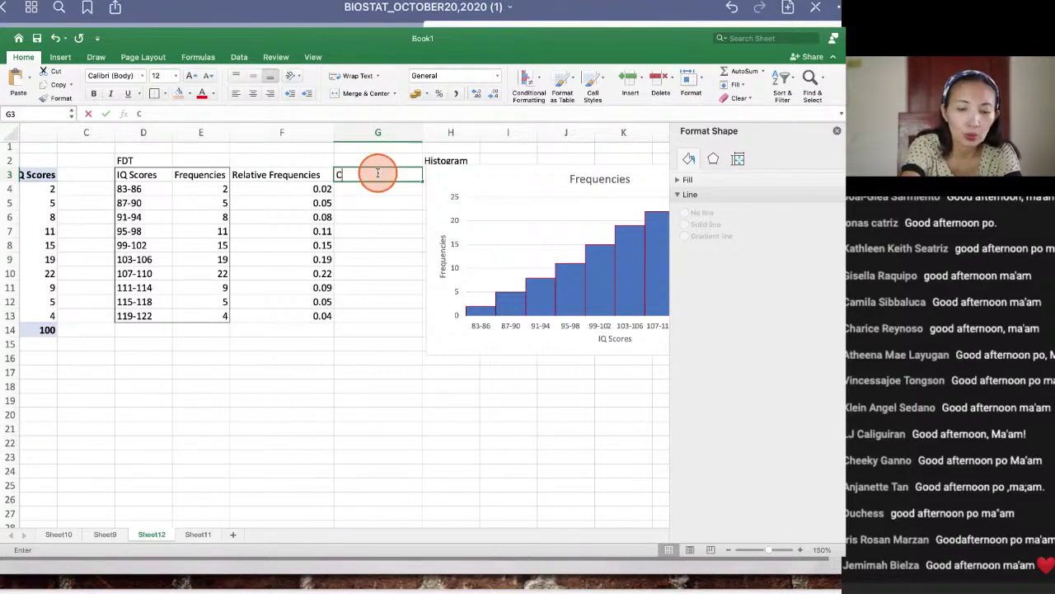
text(umulative)
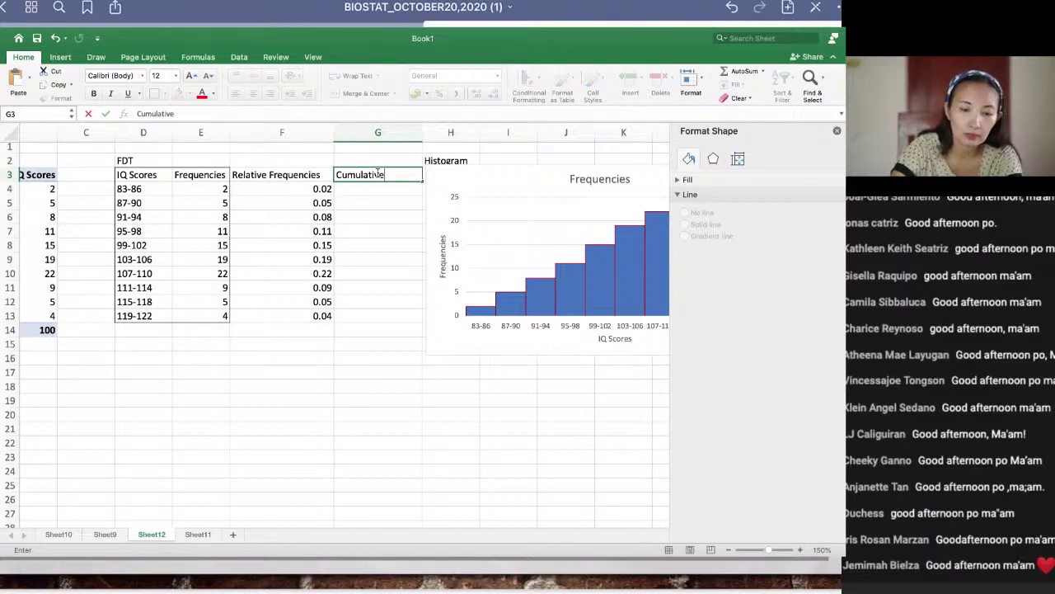
click(377, 175)
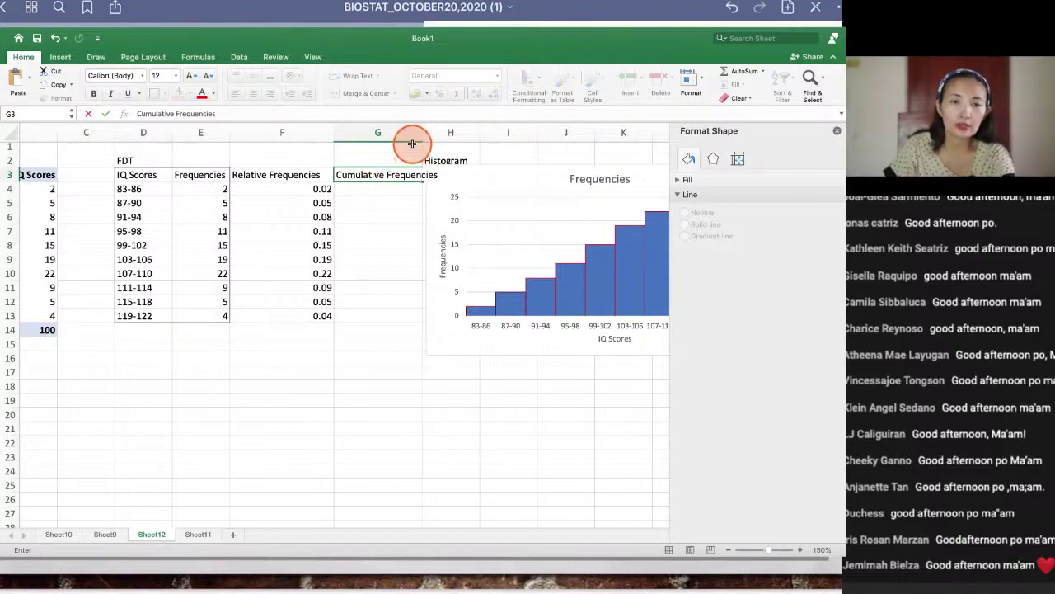
click(398, 270)
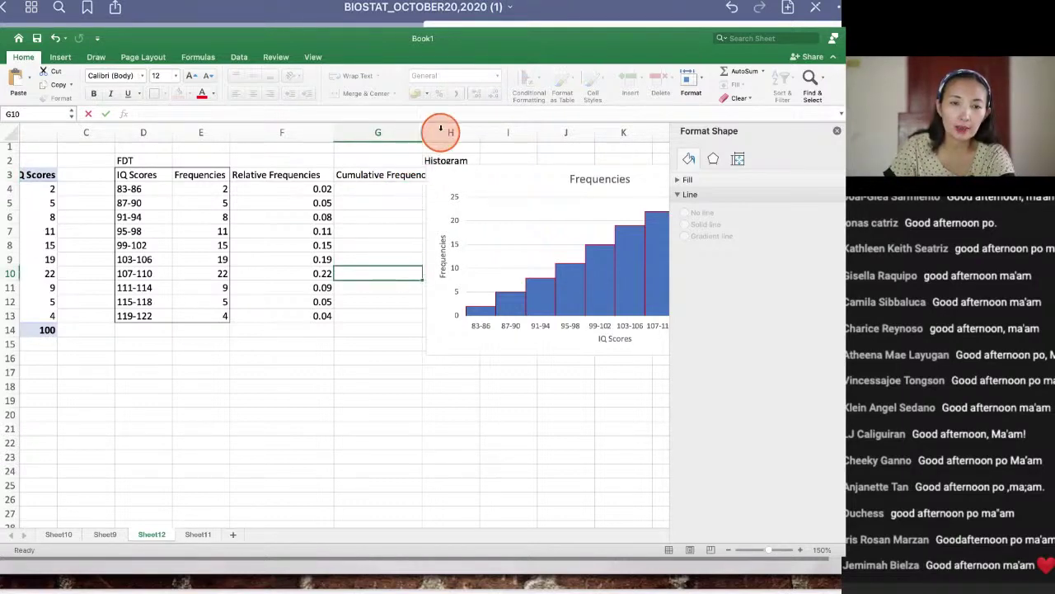
drag(420, 132, 453, 132)
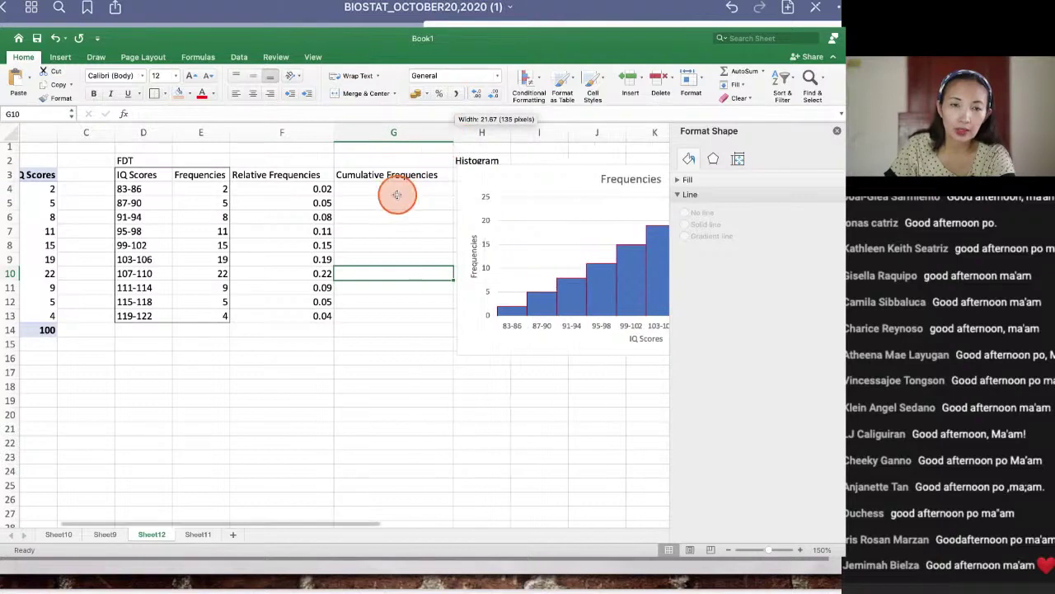
Step: Enter 2 in G4 as the first cumulative frequency
click(411, 188)
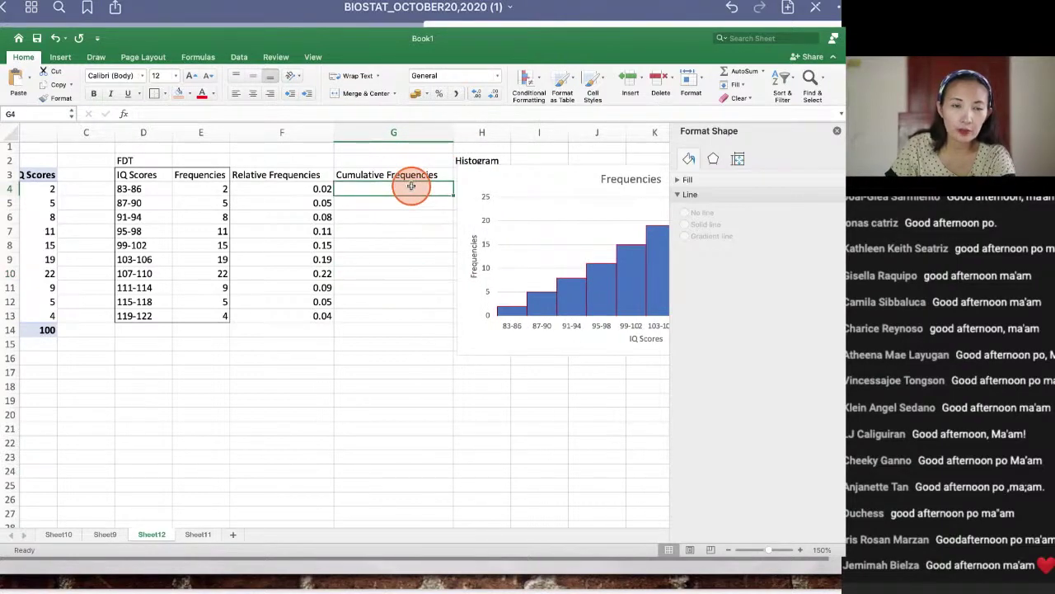
text(2)
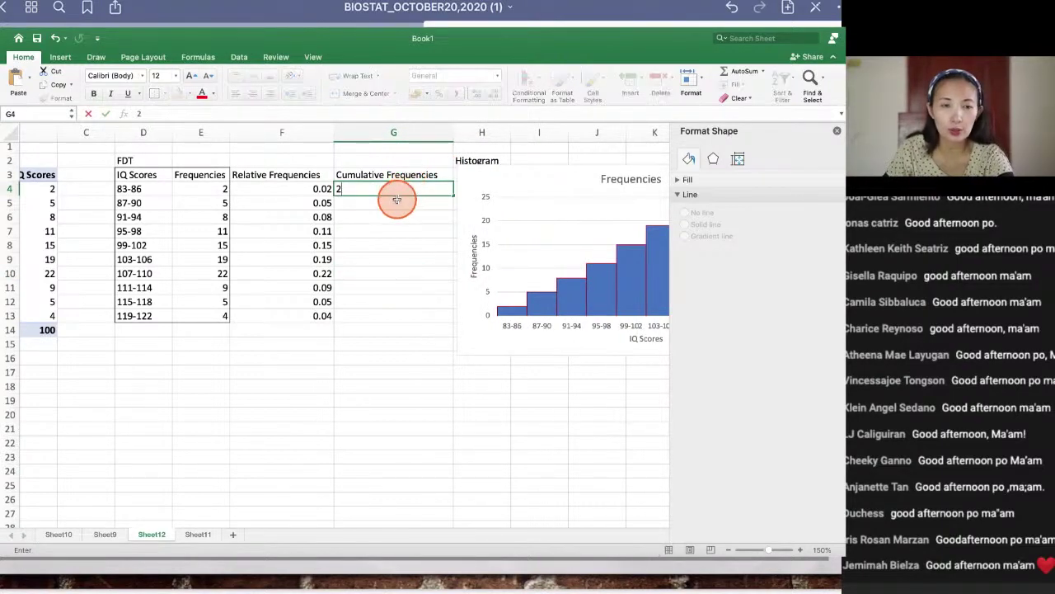
click(392, 205)
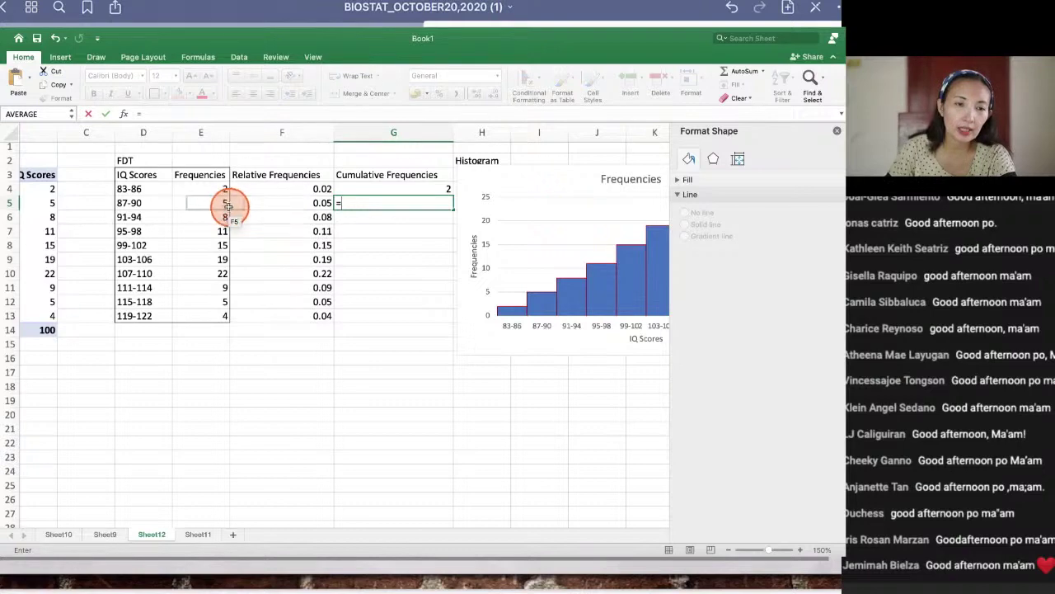
Step: Enter the formula =E5+E4 in G5 for the second cumulative frequency
scroll(225, 206, right, 1)
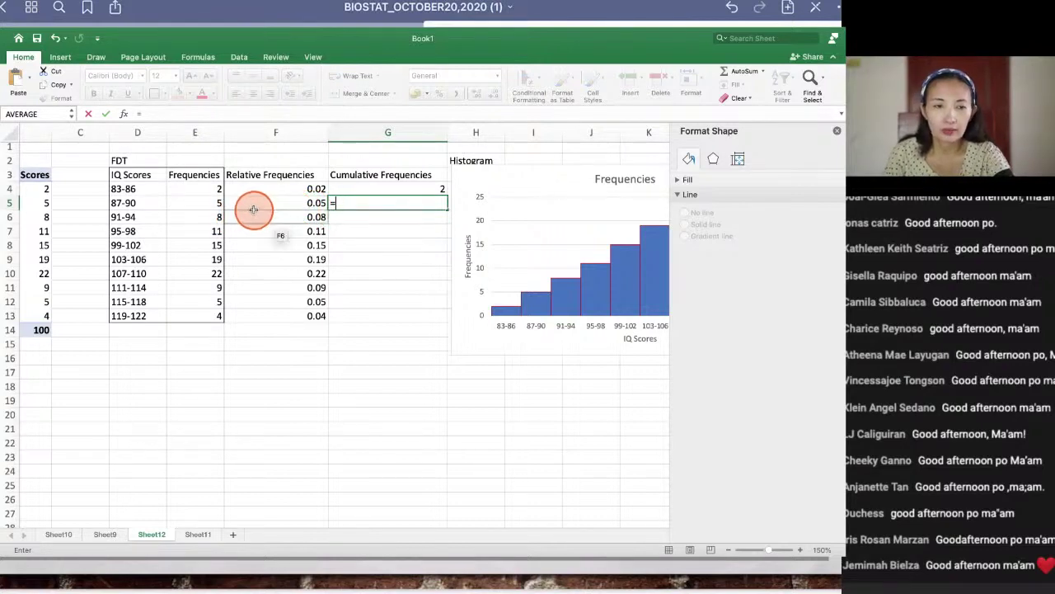
click(217, 203)
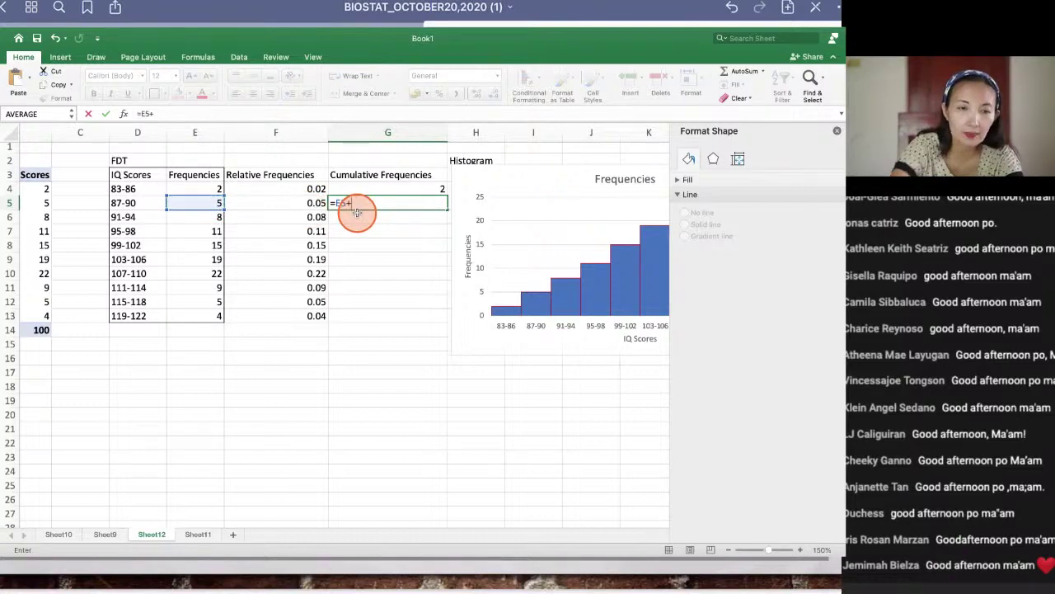
text(+)
scroll(356, 212, down, 1)
click(205, 178)
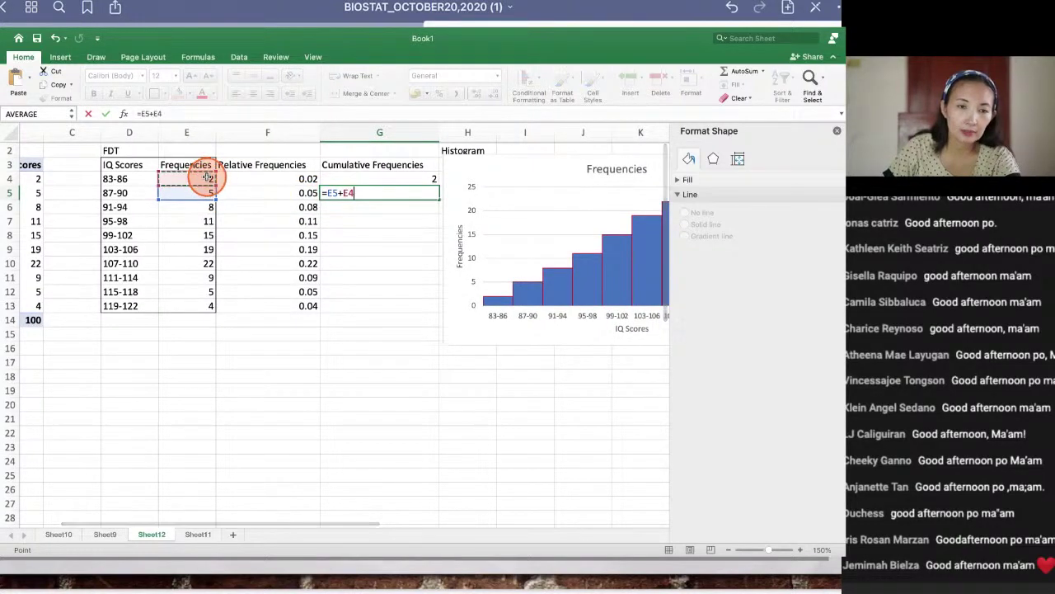
key(Return)
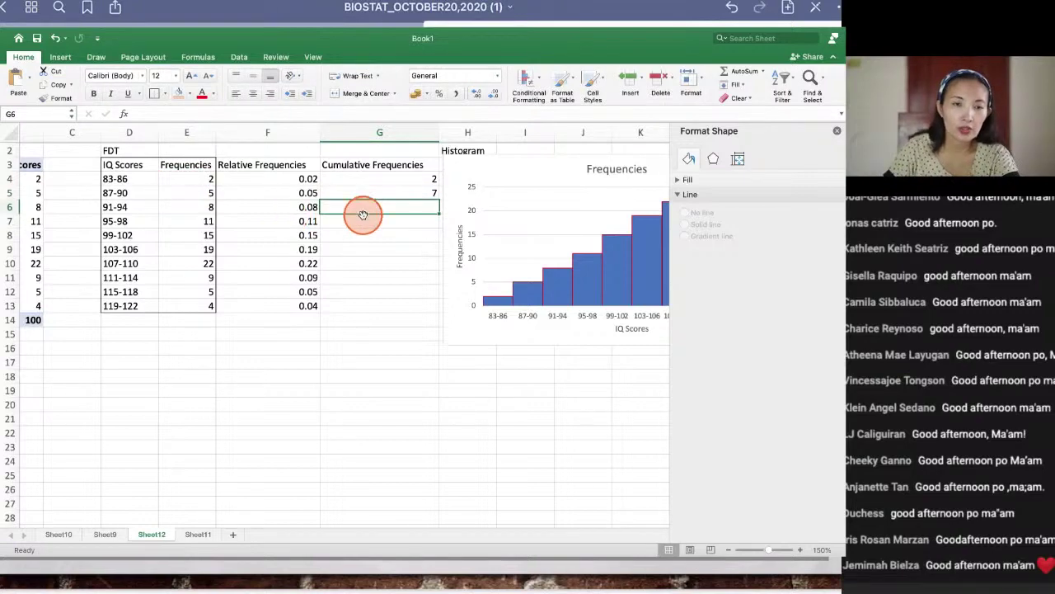
Step: Try to fill the G5 formula down to G13, and undo the fill
click(410, 192)
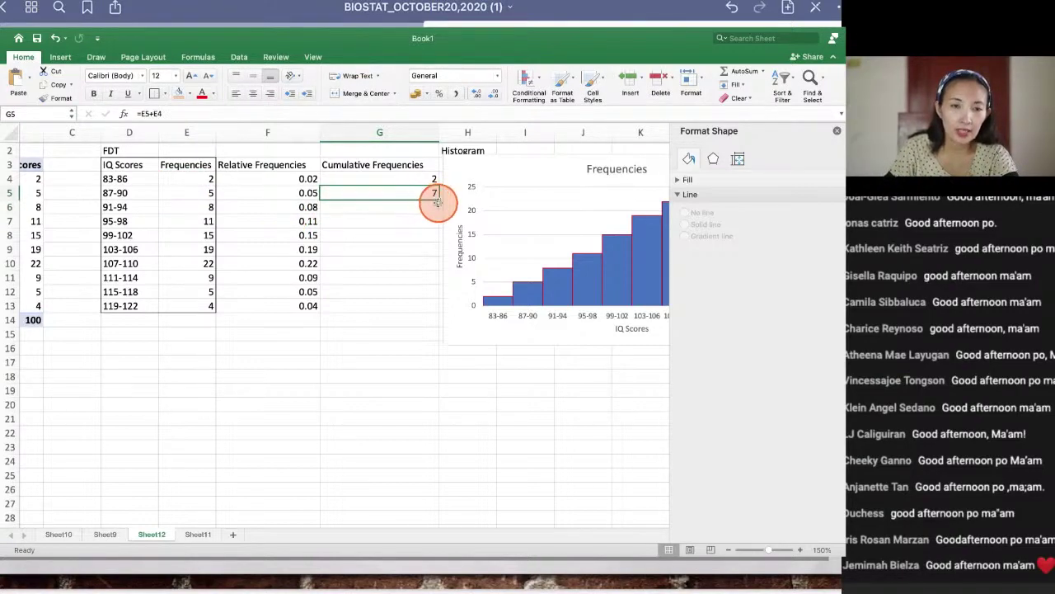
drag(439, 200, 431, 310)
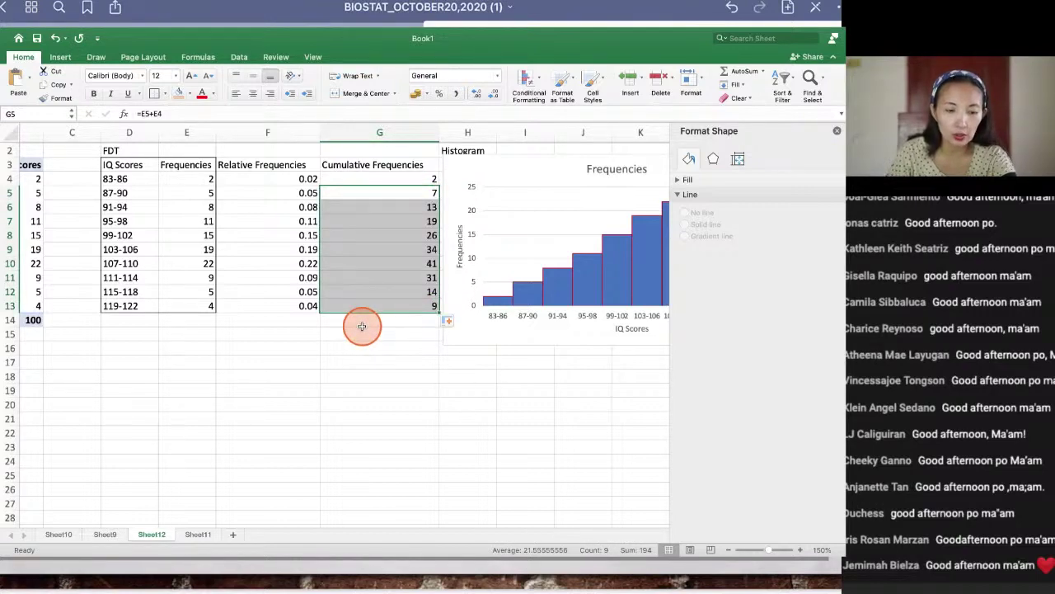
key(ctrl+z)
click(416, 232)
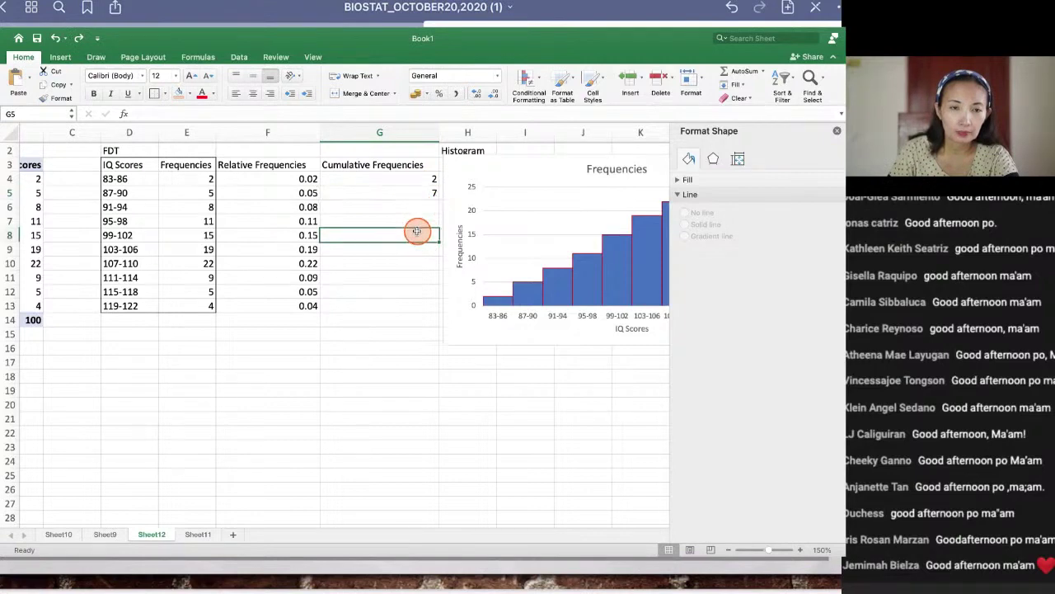
click(426, 204)
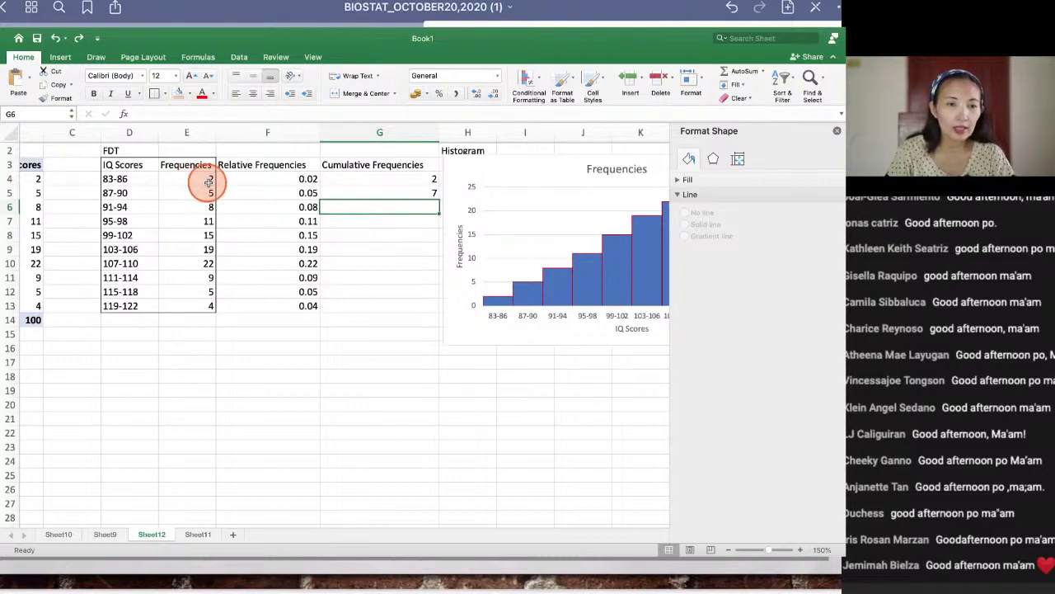
Step: Replace the formula in G5 with =G4+E5 and fill it down to G13
click(432, 191)
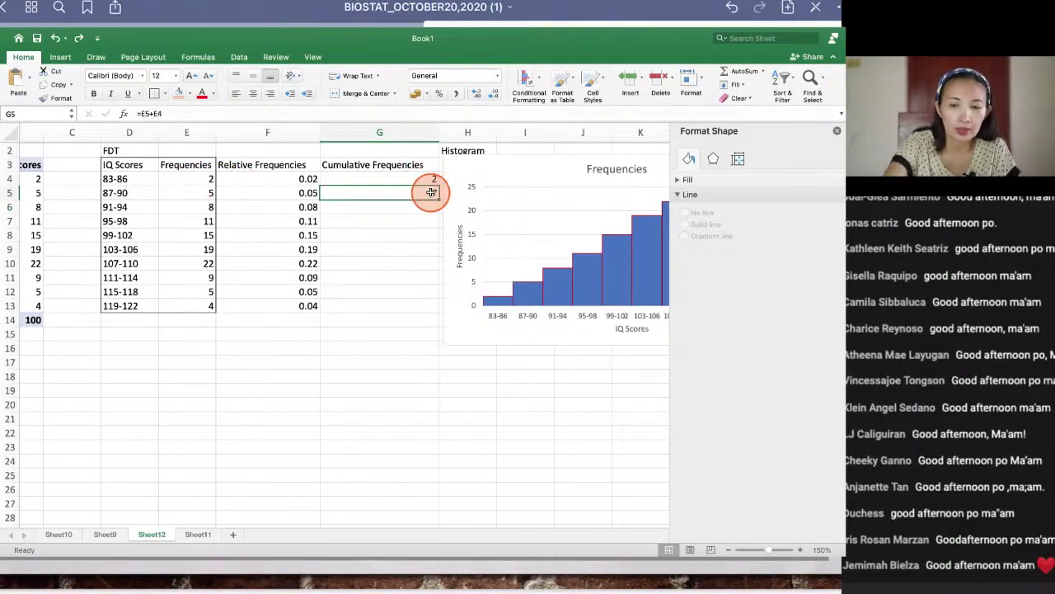
text(=)
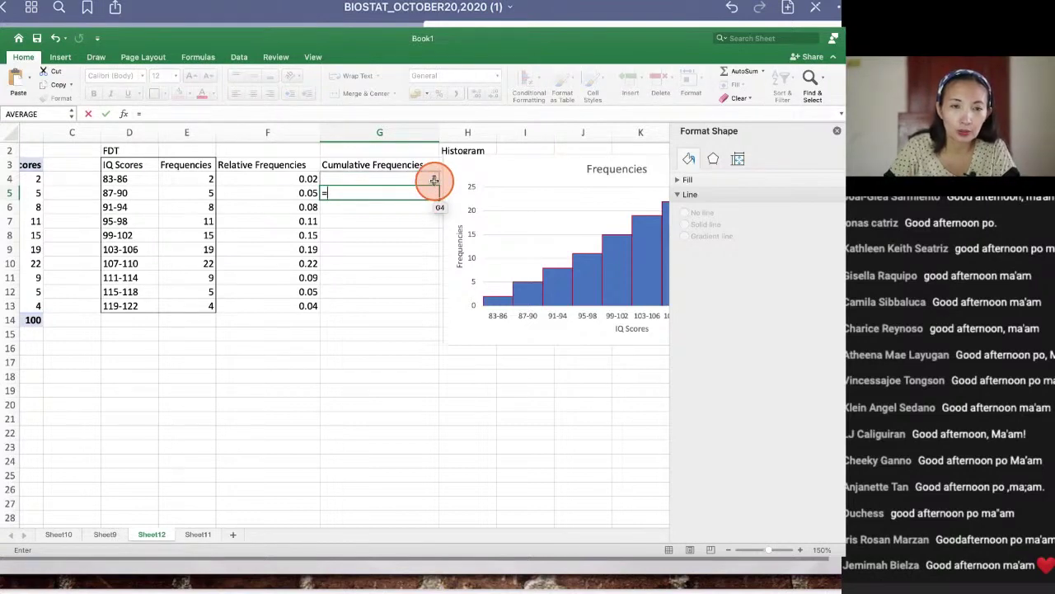
click(434, 180)
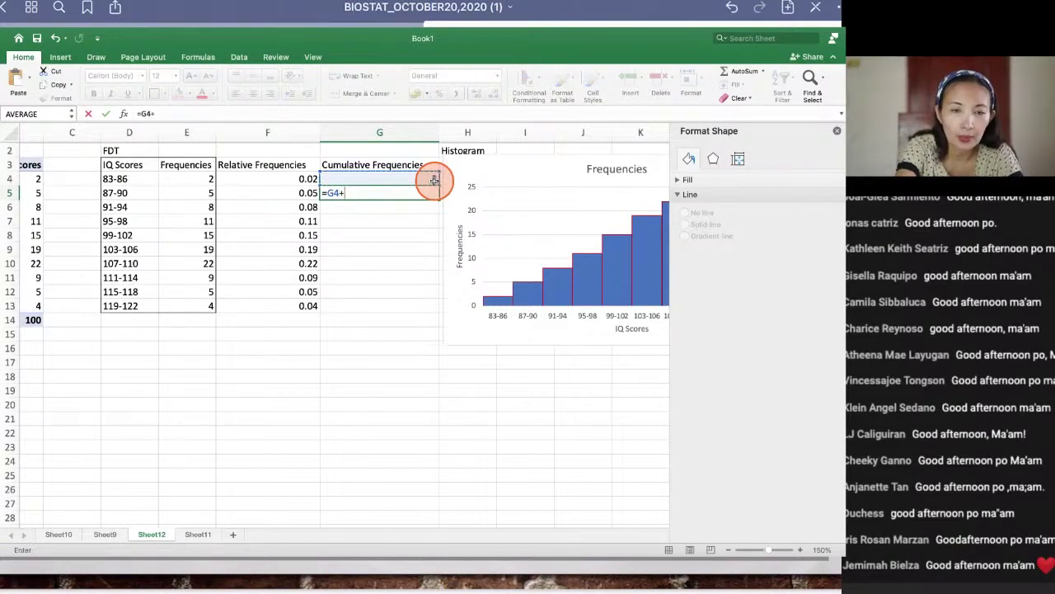
text(+)
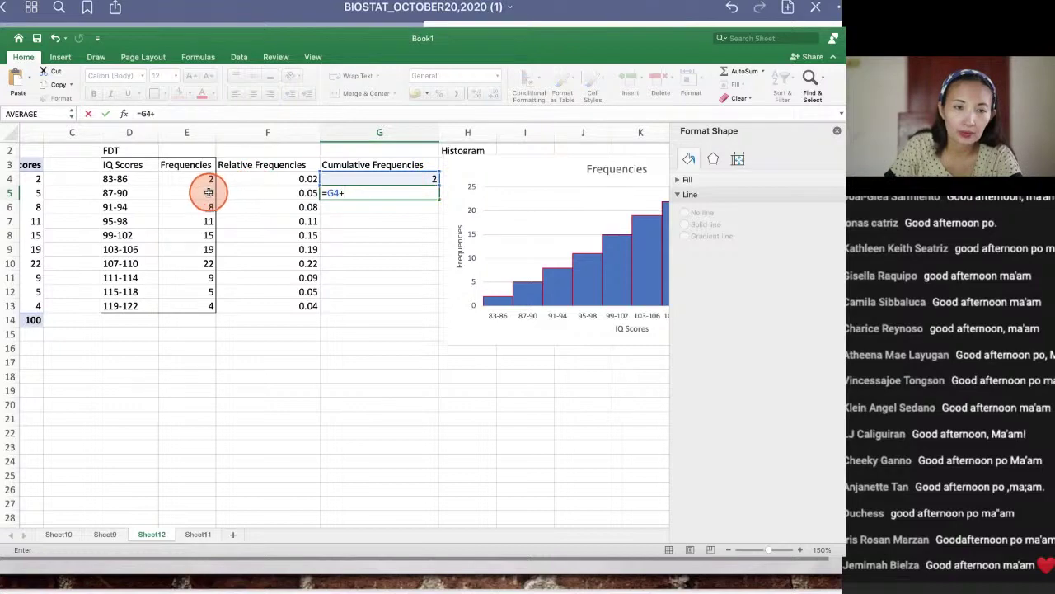
click(206, 193)
key(Return)
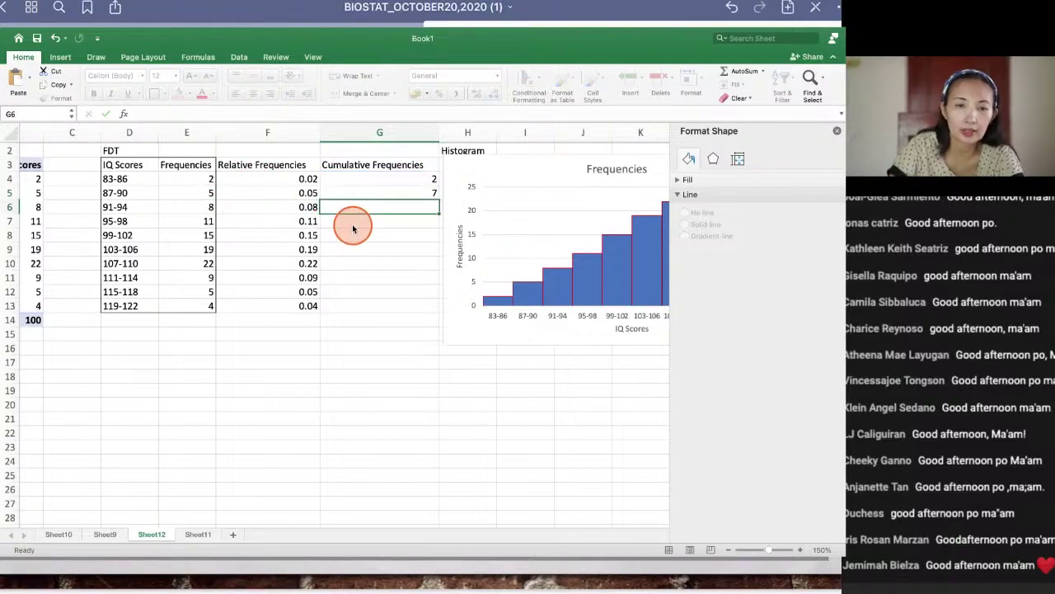
click(402, 193)
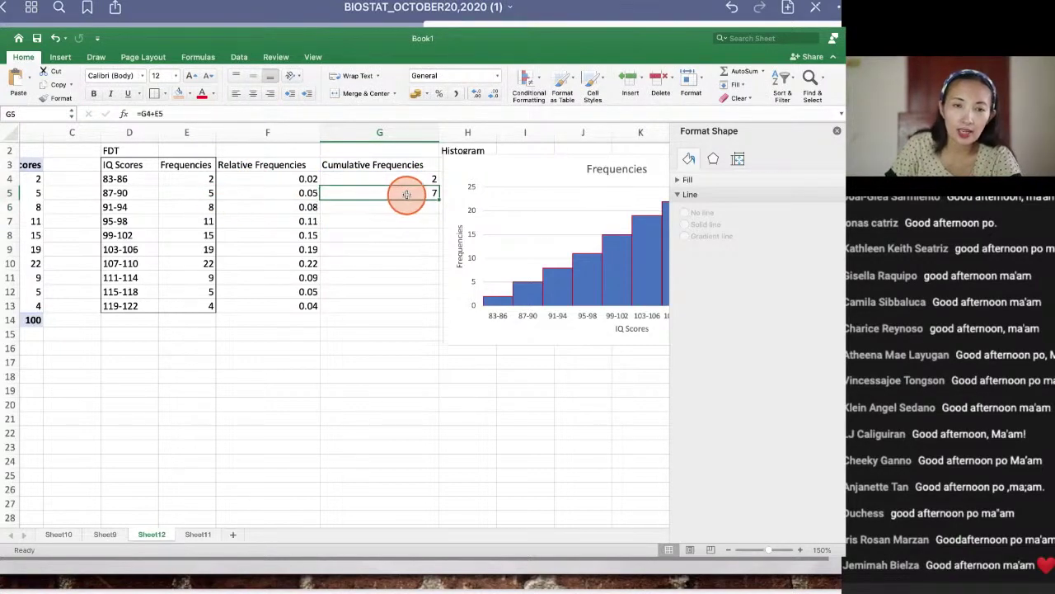
drag(439, 199, 423, 314)
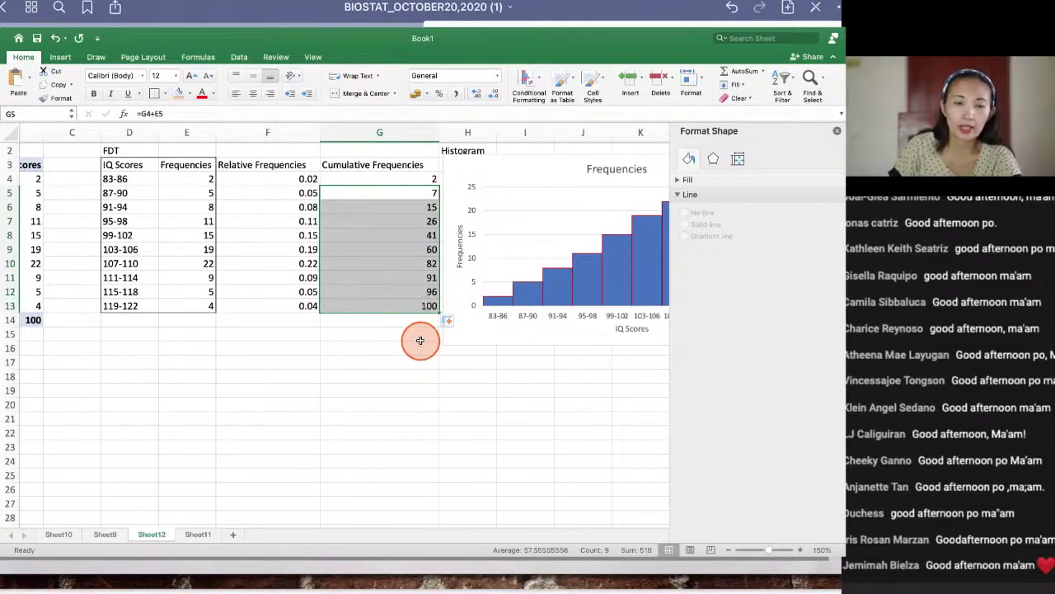
Step: Check the formulas in G7 and G5, and highlight classes D4:D5 to show what the cumulative frequency in G5 covers
click(425, 219)
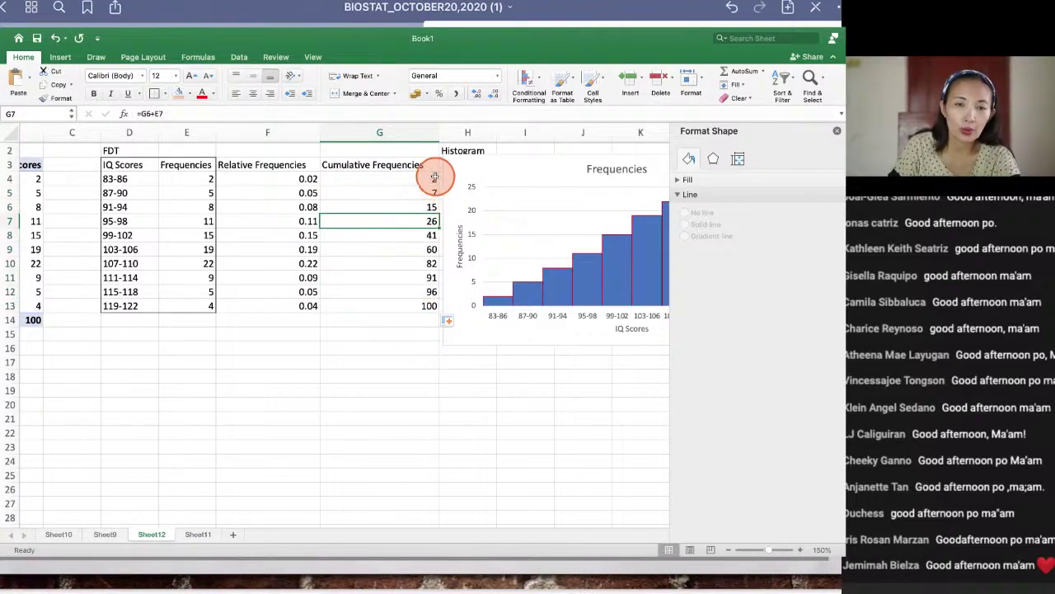
click(433, 193)
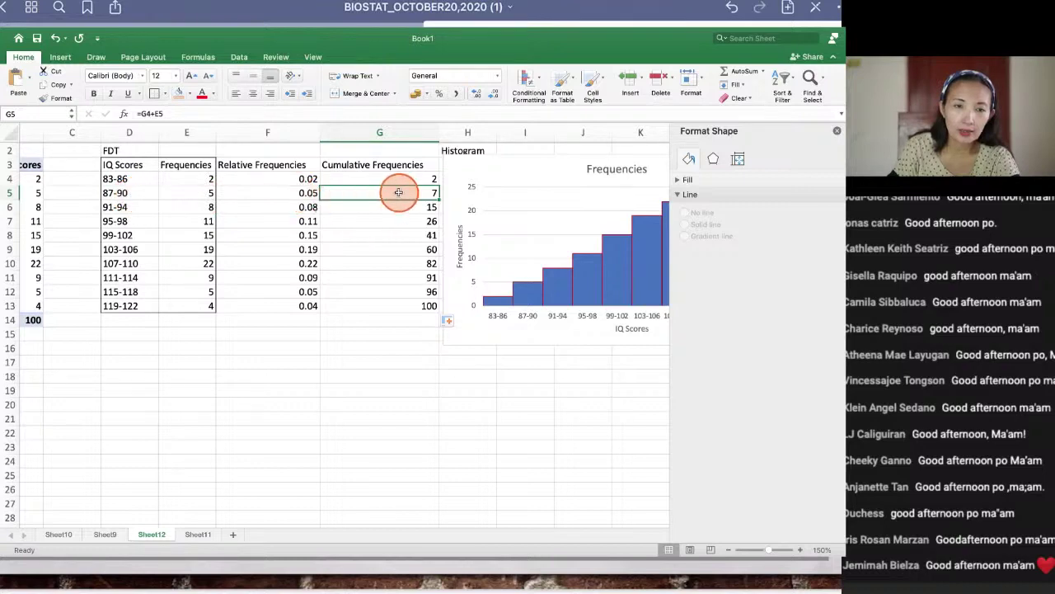
drag(128, 193, 132, 181)
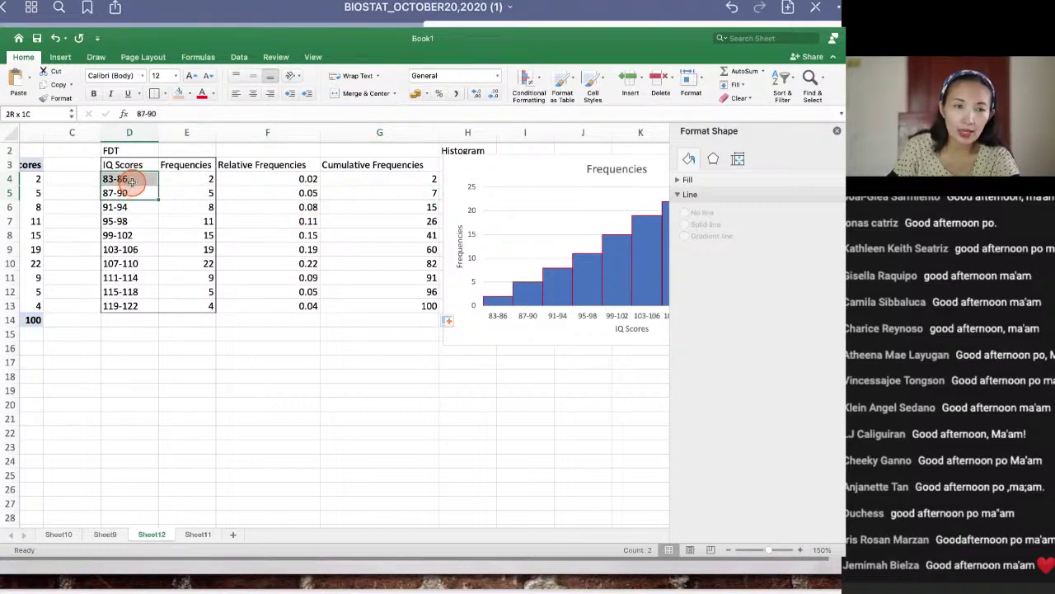
click(425, 194)
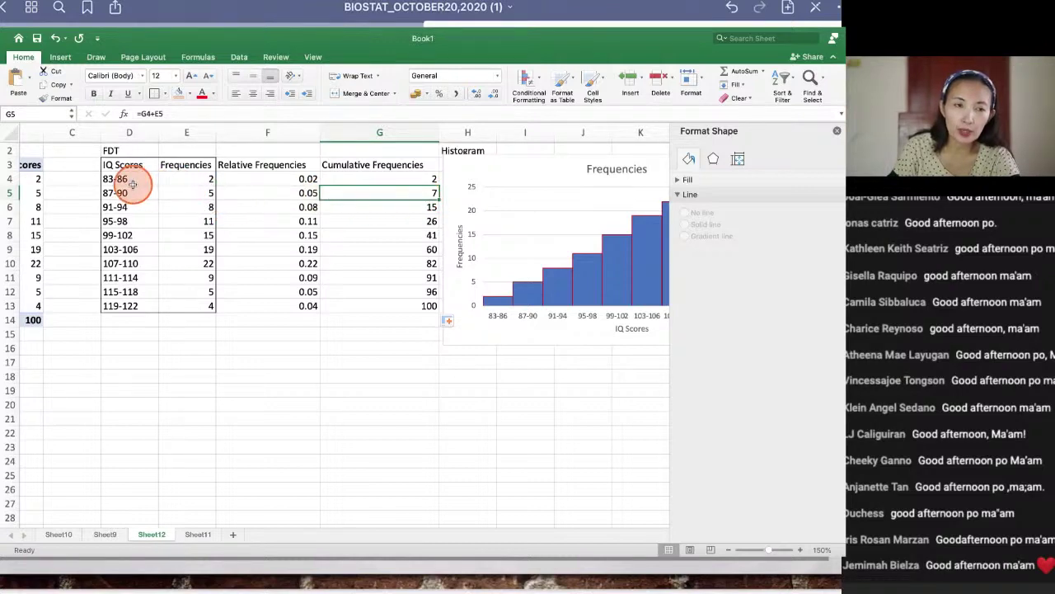
drag(132, 178, 139, 193)
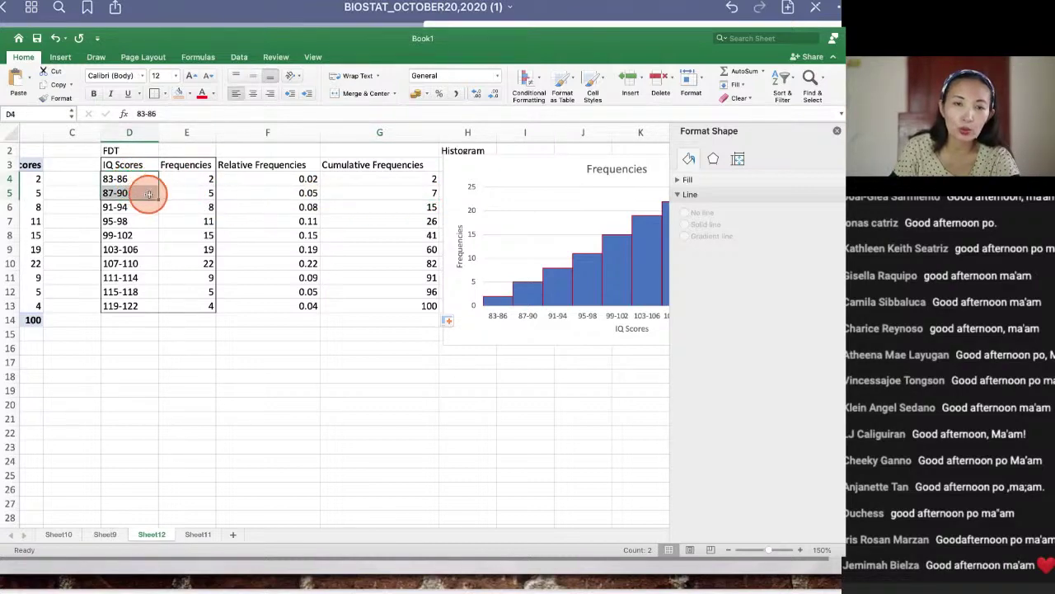
Step: Highlight classes D4:D8 to relate them to the cumulative frequency in G8, and point out the final one in G13
click(431, 235)
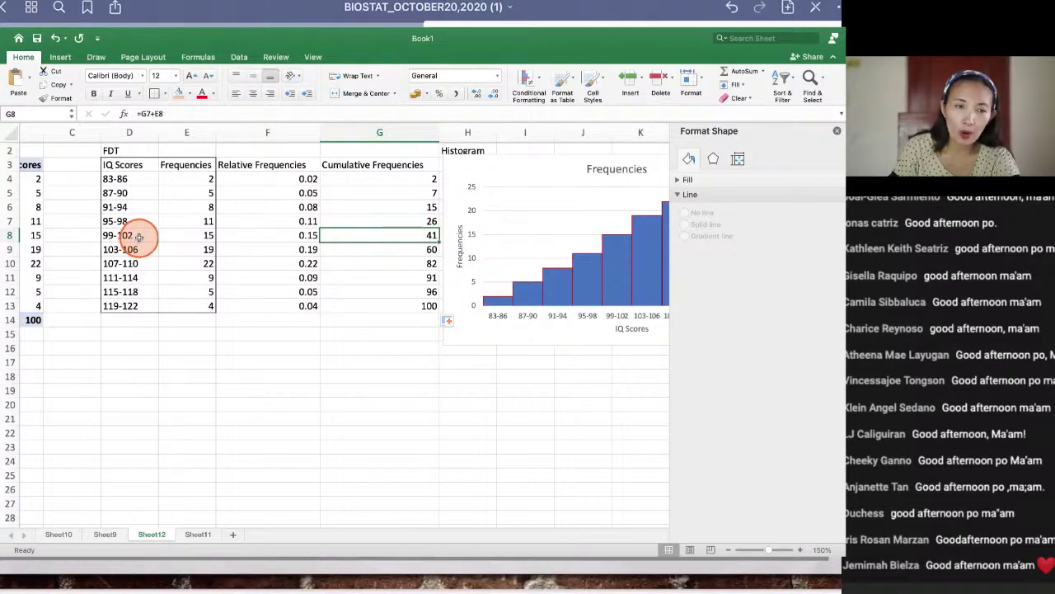
drag(138, 237, 138, 178)
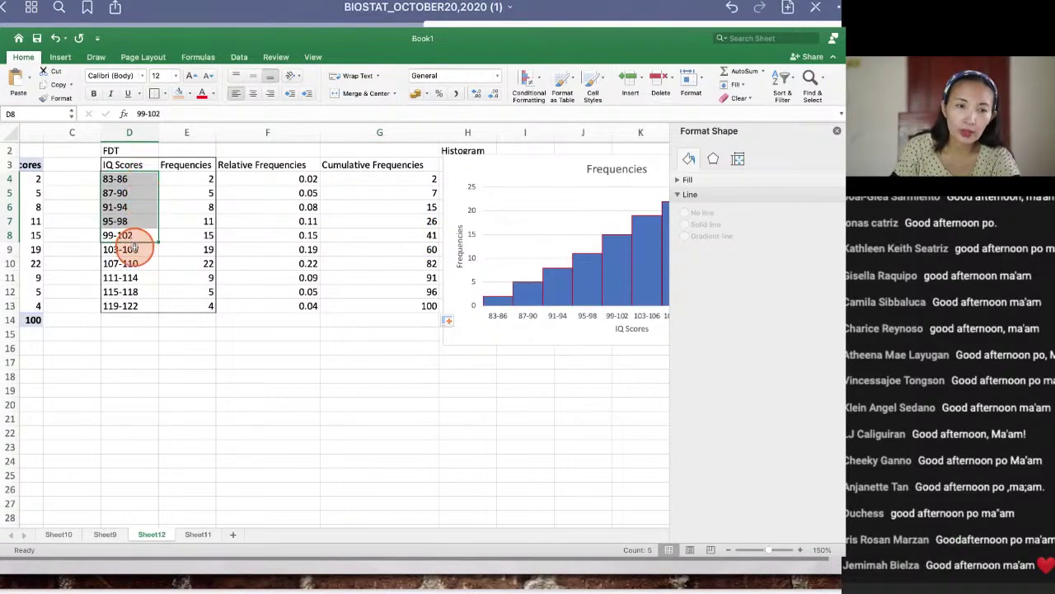
click(136, 247)
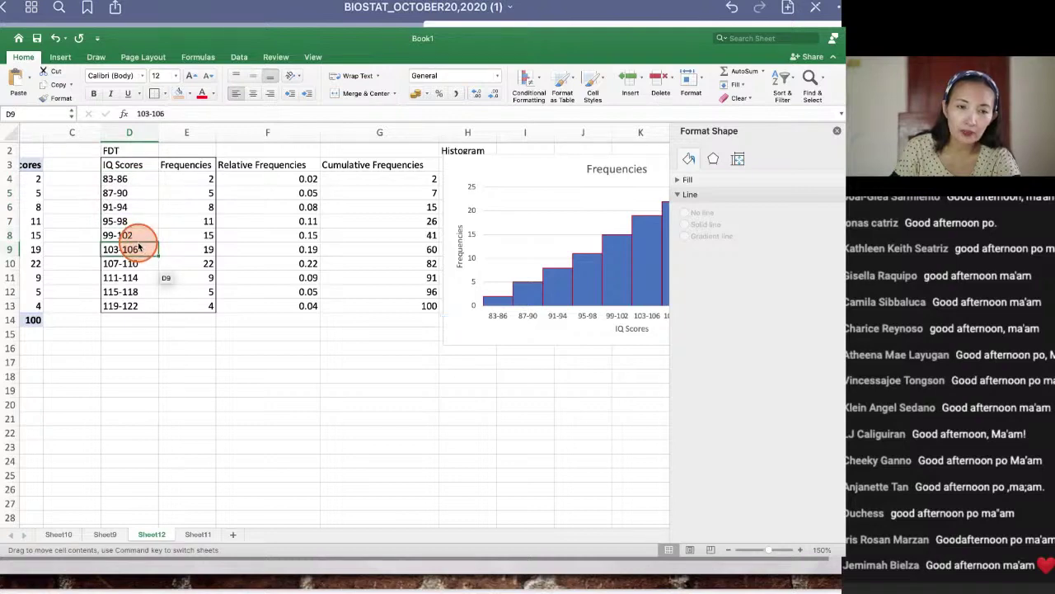
drag(139, 247, 140, 236)
click(454, 206)
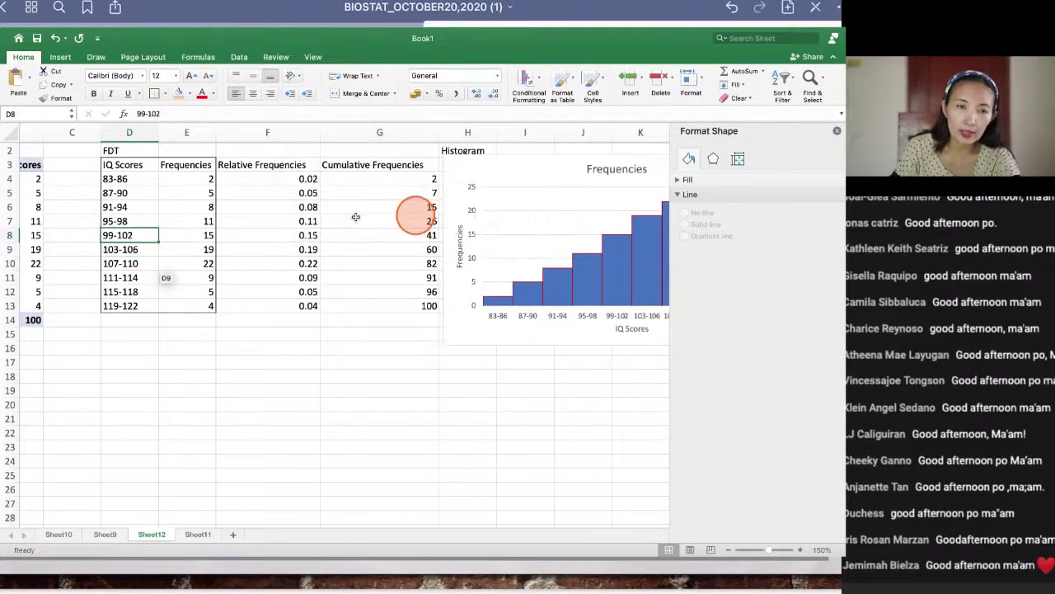
click(141, 236)
drag(140, 236, 152, 178)
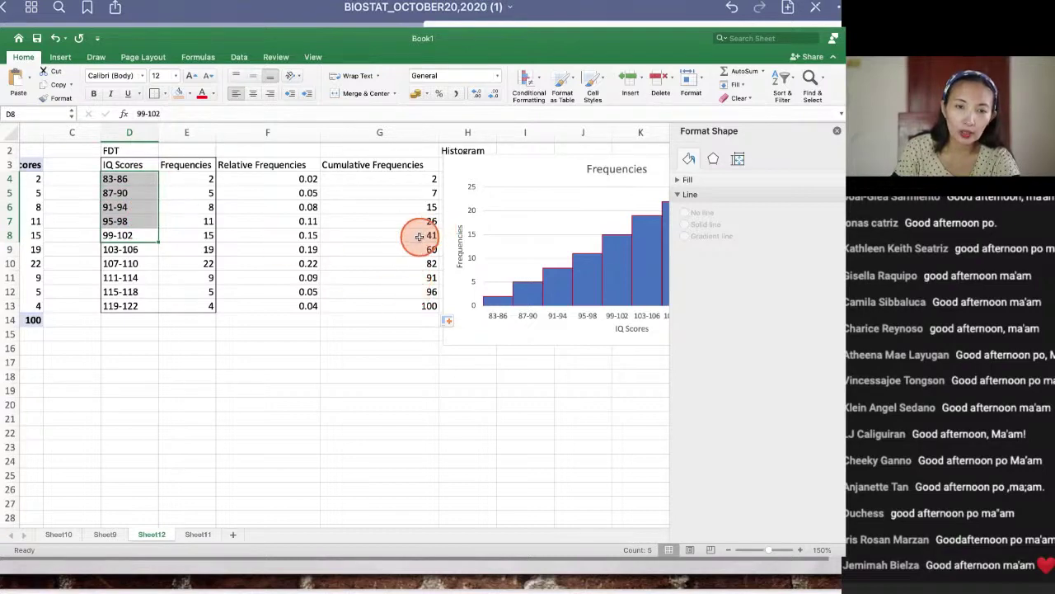
click(419, 236)
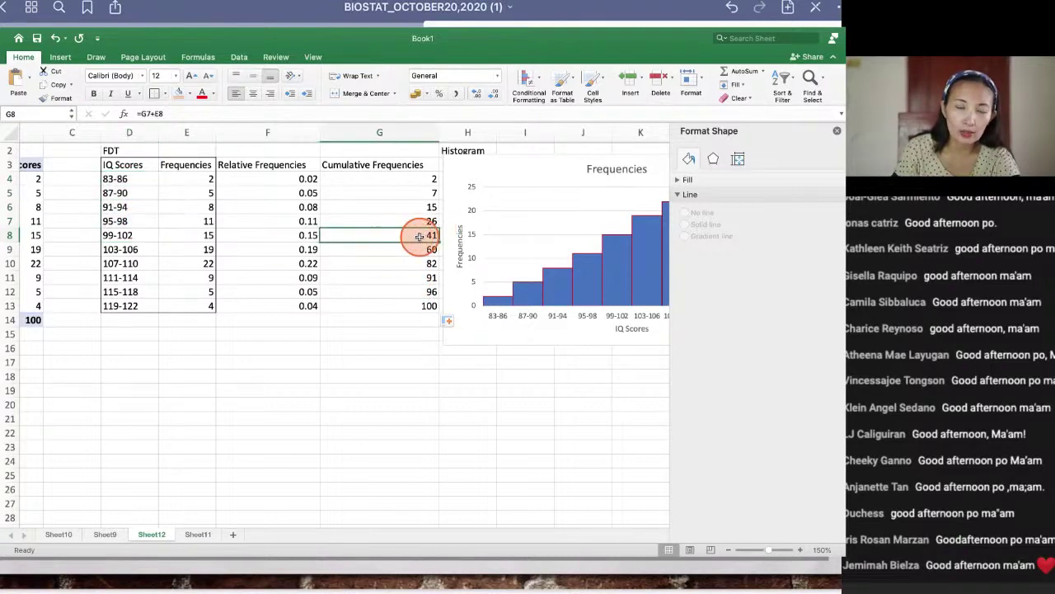
click(424, 306)
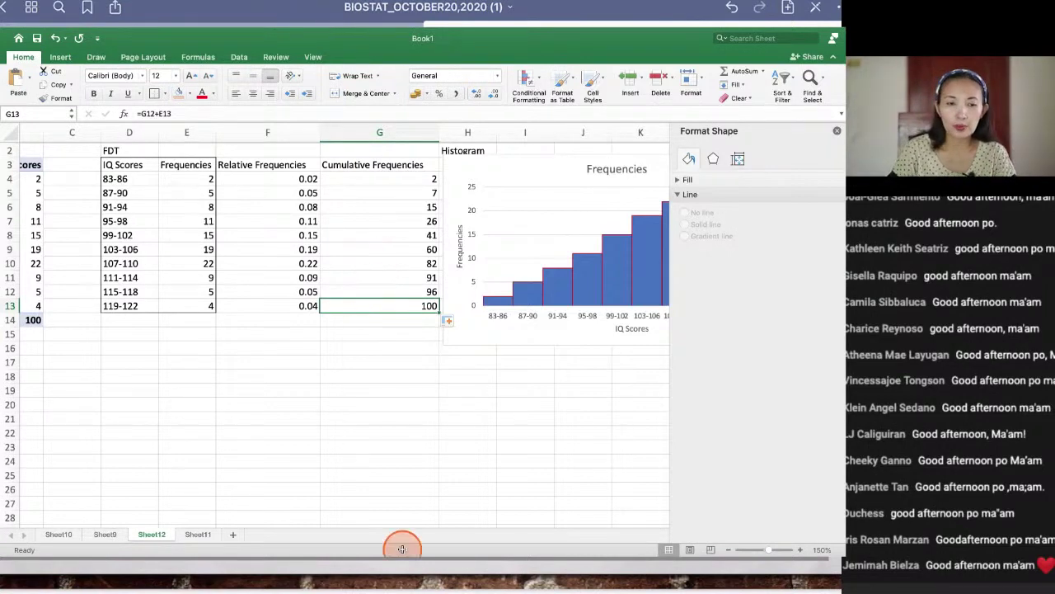
Step: Switch to OBS and hide the Display Capture source to bring the iPad lecture notes on screen
mouse_move(202, 546)
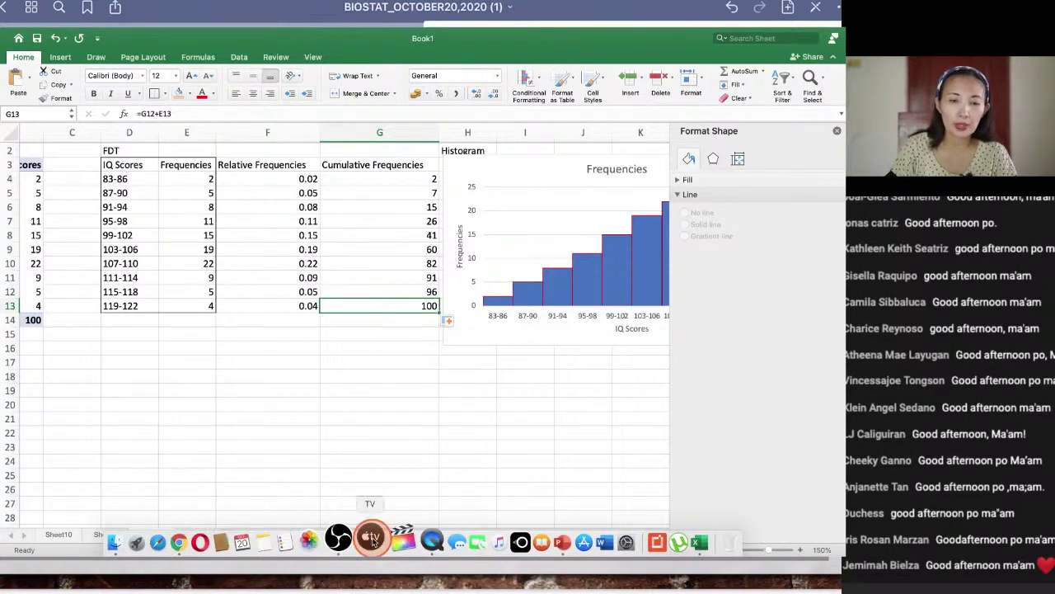
click(351, 542)
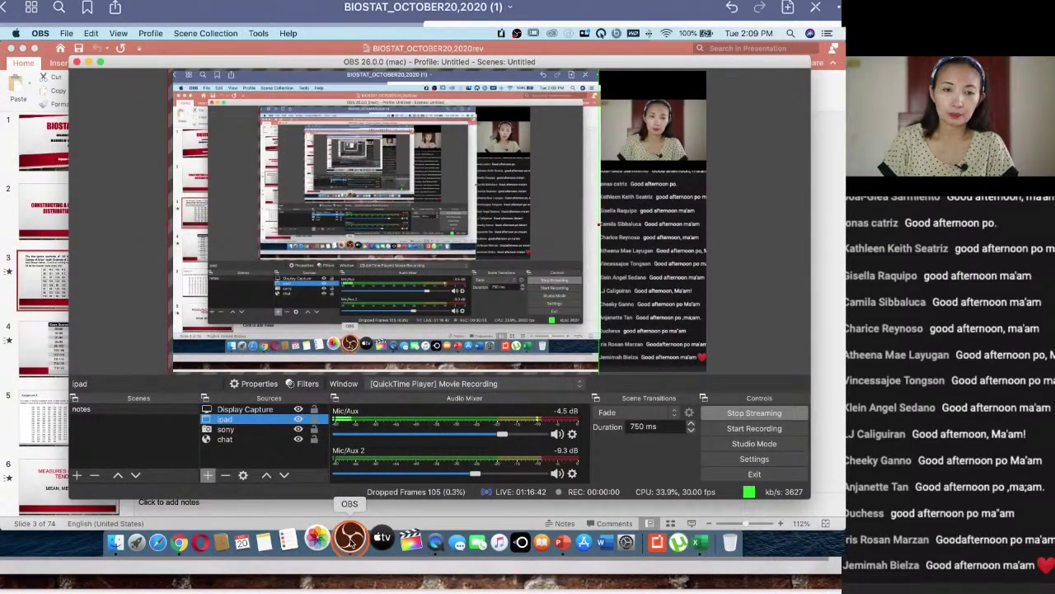
click(299, 409)
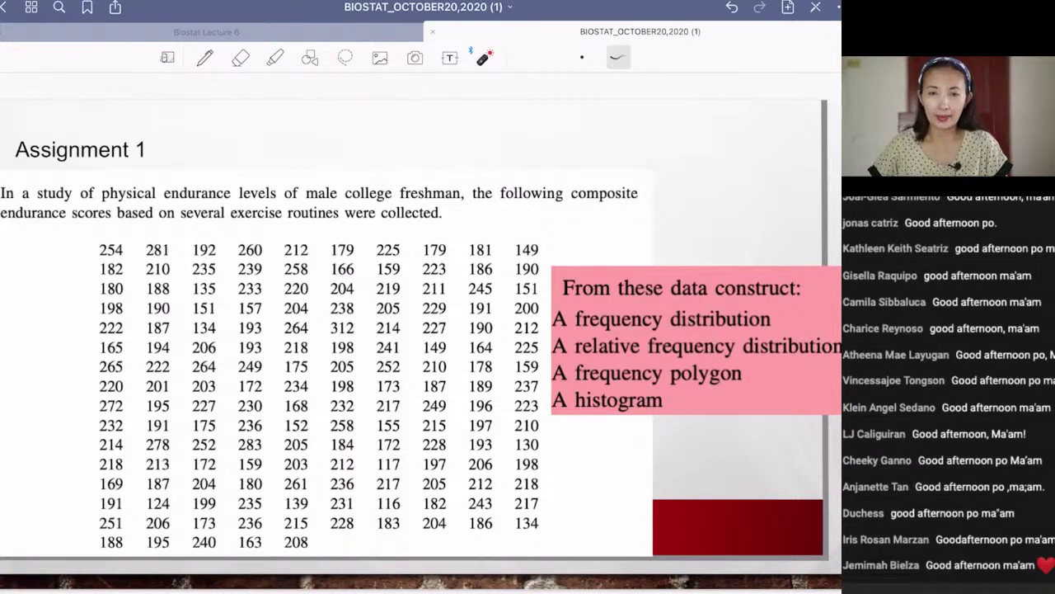
Step: Go from the Assignment 1 slide to the "Measures of Central Tendency" slide and erase the handwritten scribbles below the heading
mouse_move(164, 133)
mouse_down()
mouse_move(145, 158)
mouse_move(166, 137)
mouse_up()
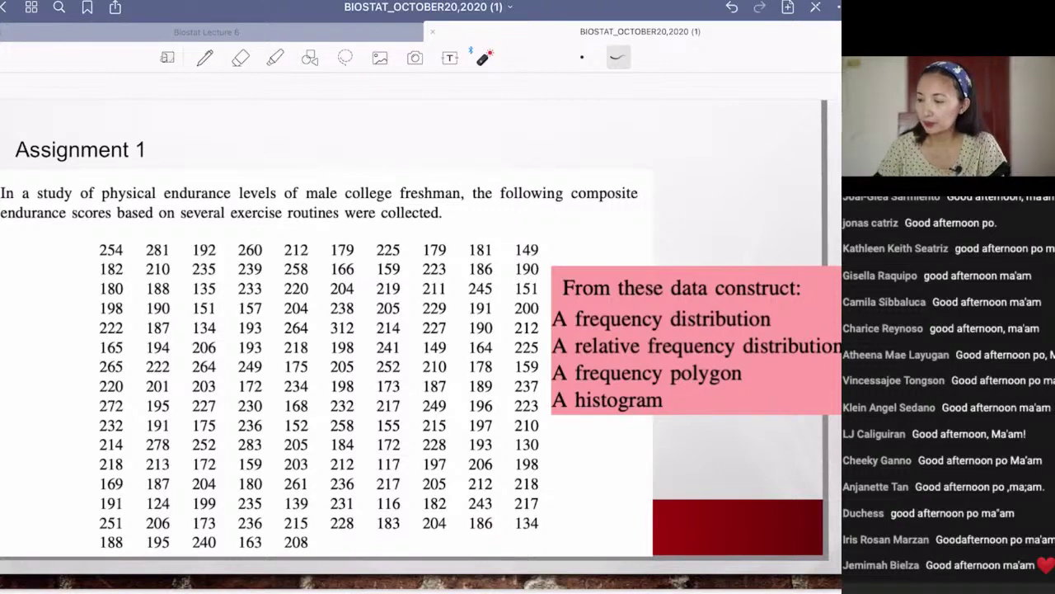
scroll(422, 330, right, 5)
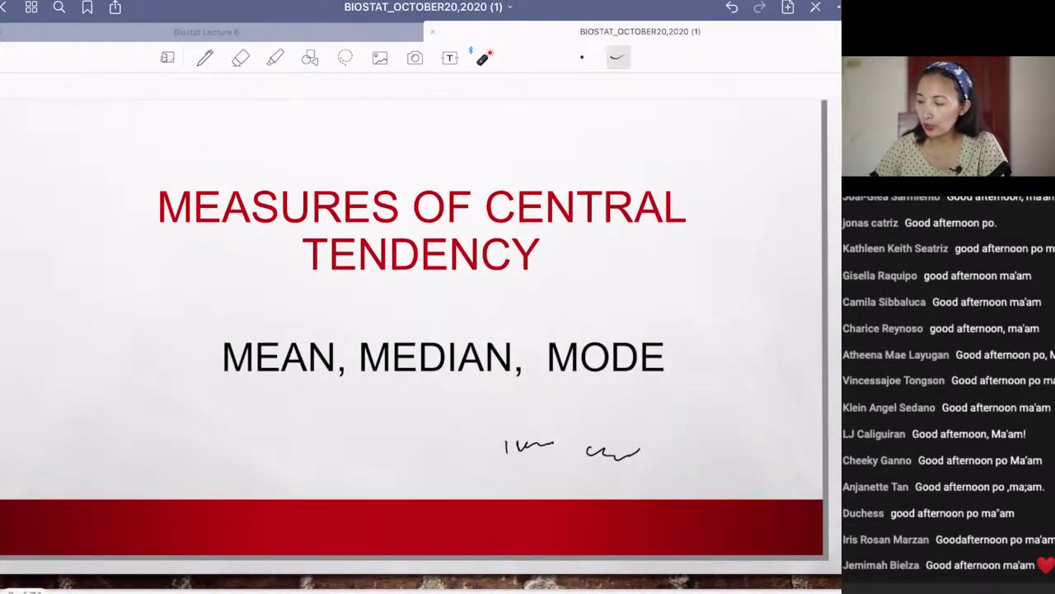
click(241, 57)
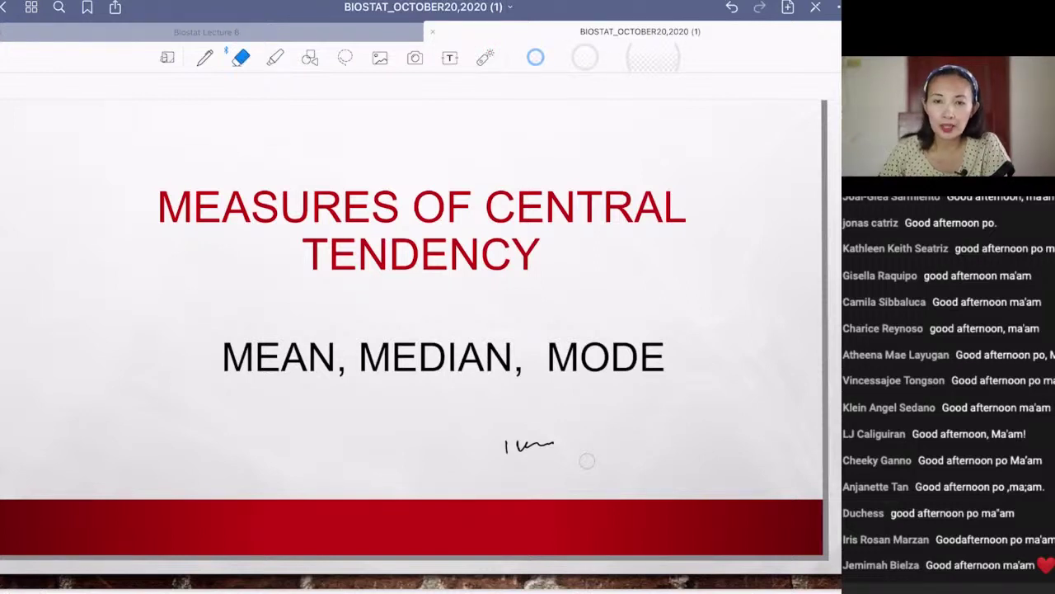